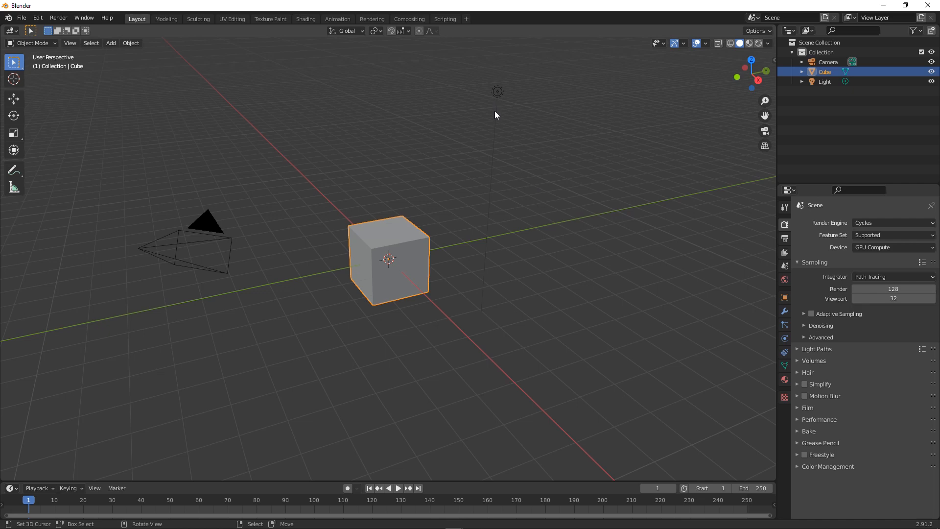
- Delete the camera and the light from the scene, keeping only the default cube
click(207, 225)
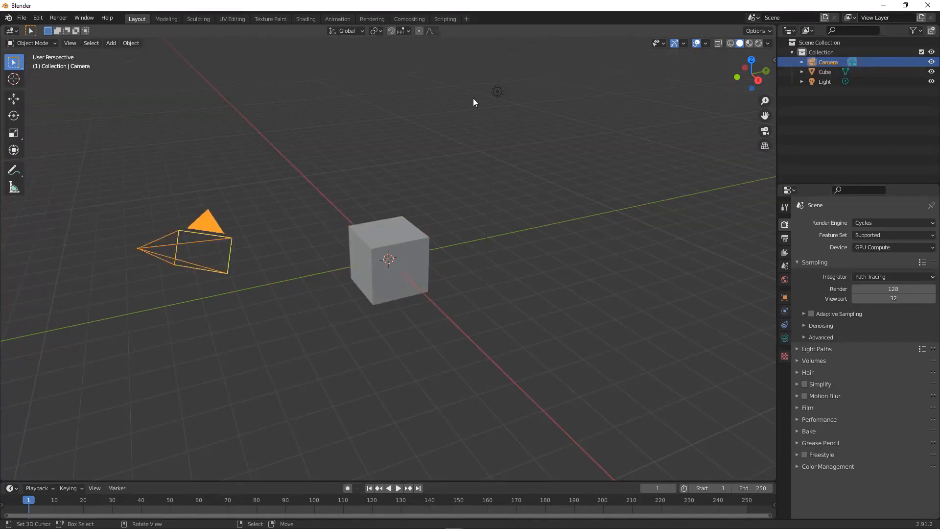
shift+click(497, 91)
key(x)
click(468, 115)
scroll(373, 218, up, 5)
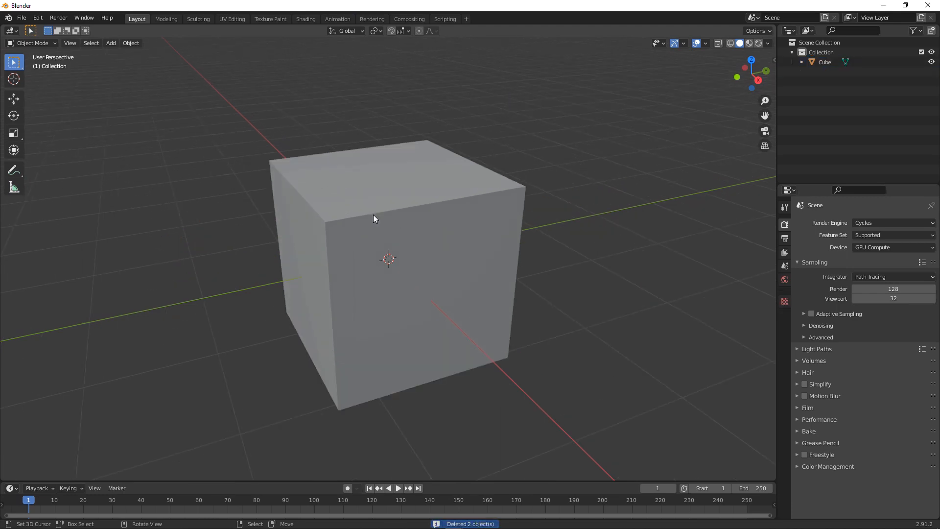
- Add a Subdivision modifier with 3 viewport levels to the cube and apply it
middle_drag(373, 218, 406, 210)
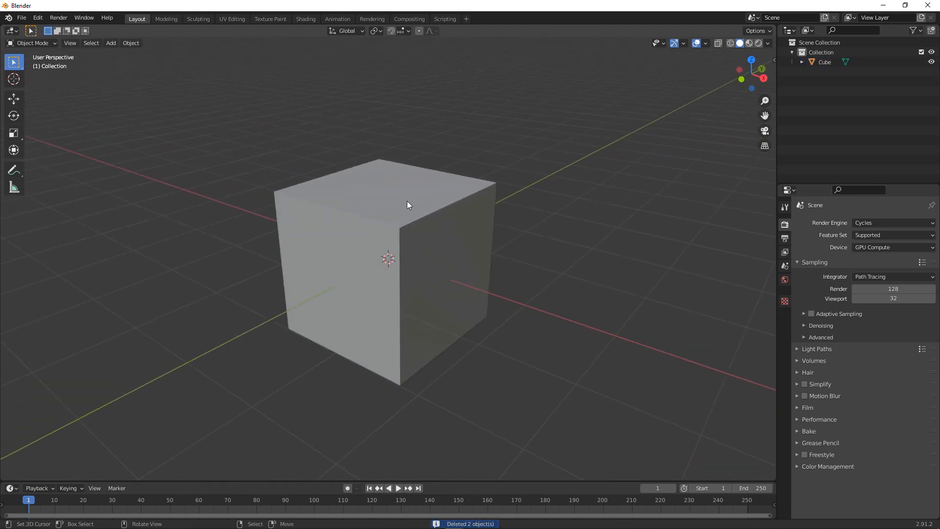
click(408, 200)
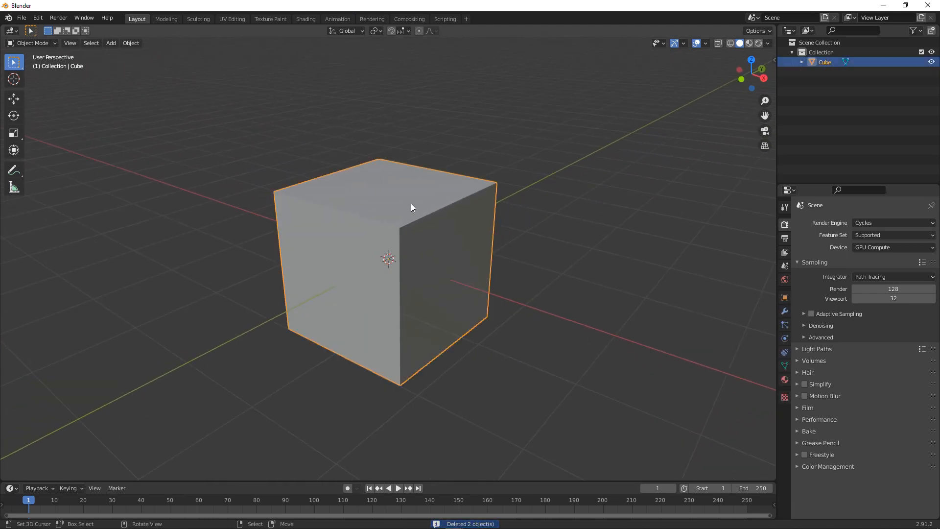
key(ctrl+3)
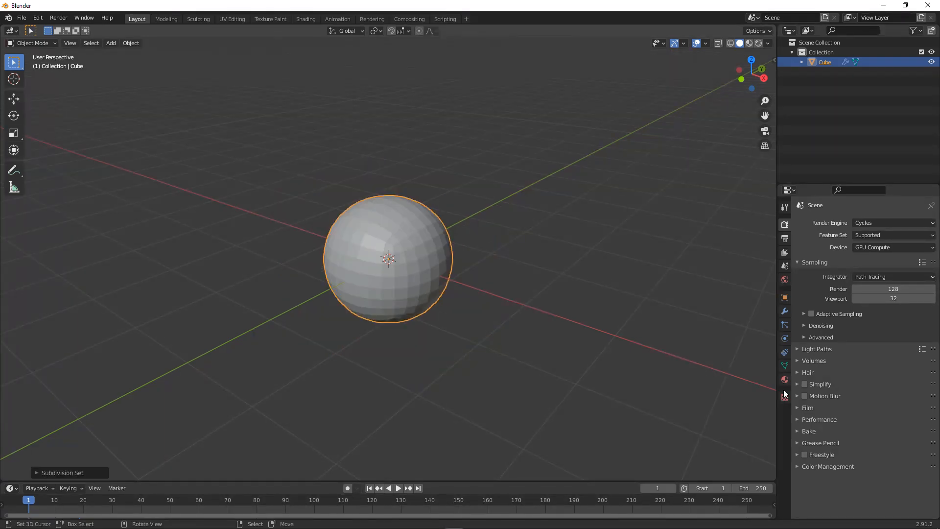
click(786, 311)
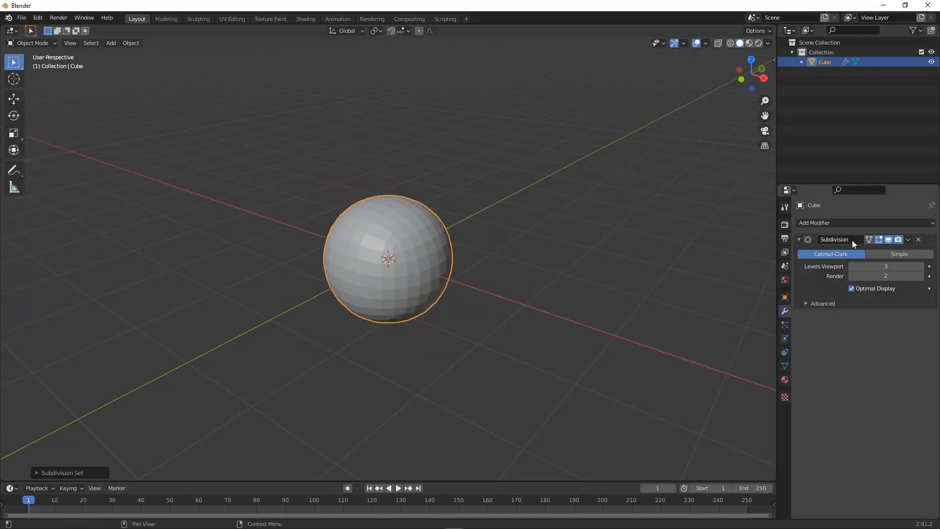
click(909, 239)
click(885, 246)
- Add a Cast modifier with the Sphere shape and a factor of 1 to the subdivided cube, and apply it
click(896, 223)
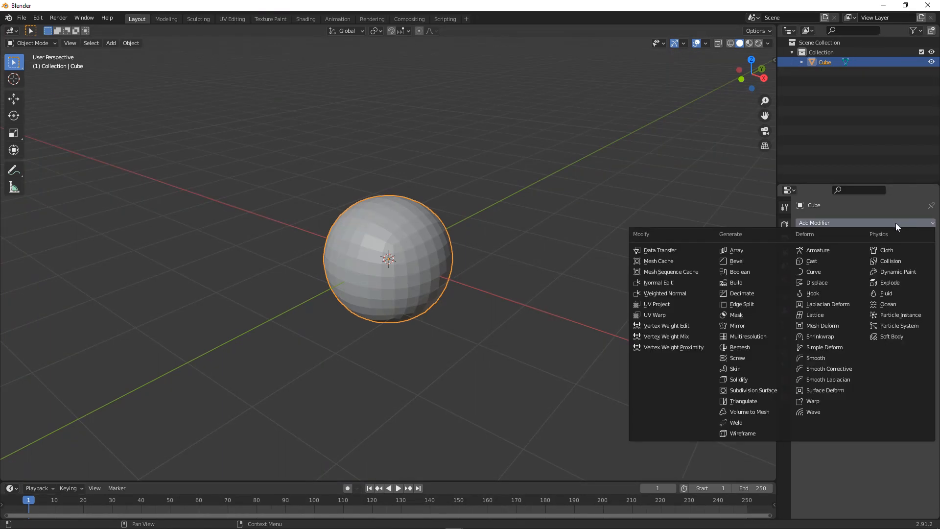
click(839, 260)
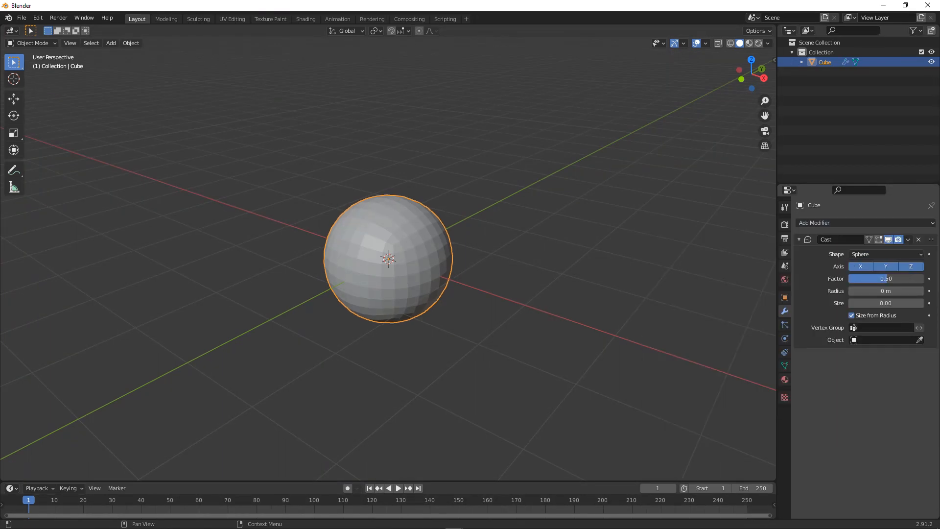
click(899, 275)
text(1)
key(Return)
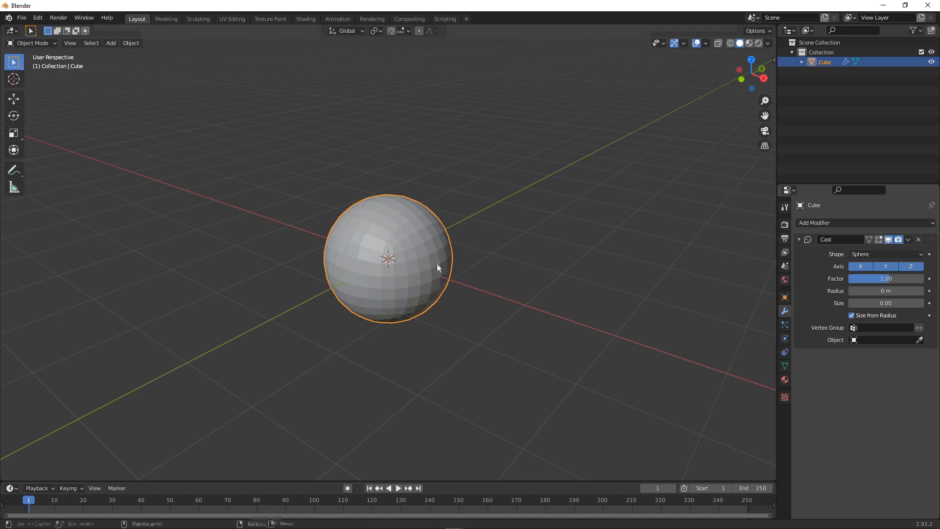
middle_drag(430, 263, 476, 264)
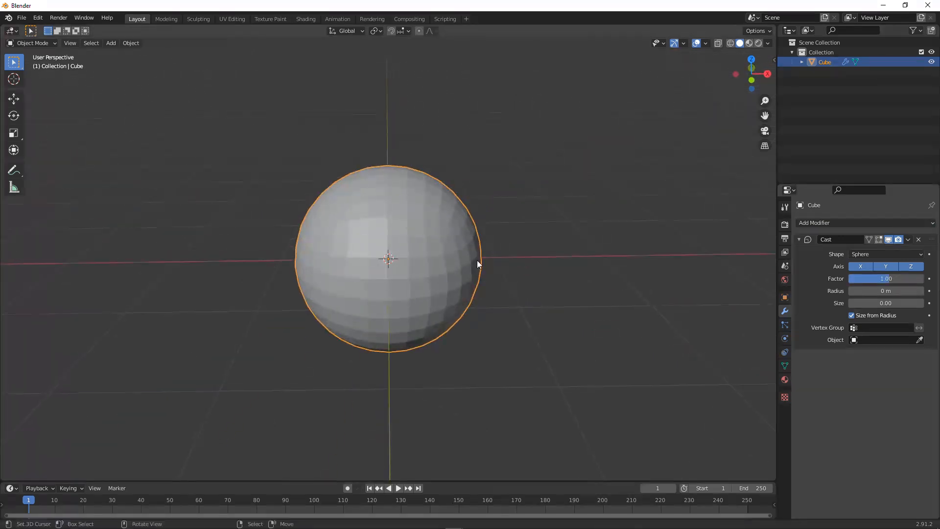
click(908, 239)
click(892, 250)
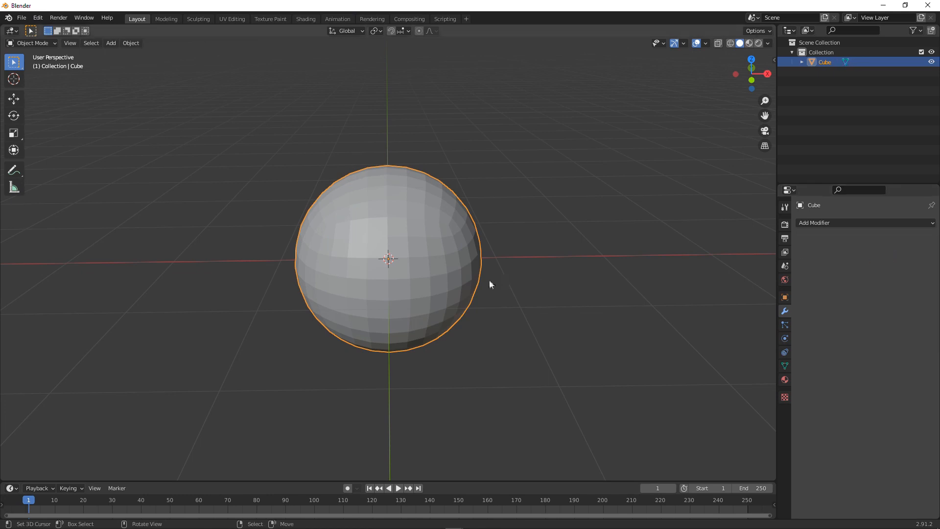
- In edit mode, select the four faces around the sphere's bottom pole from the bottom orthographic view using face selection
middle_drag(489, 280, 495, 263)
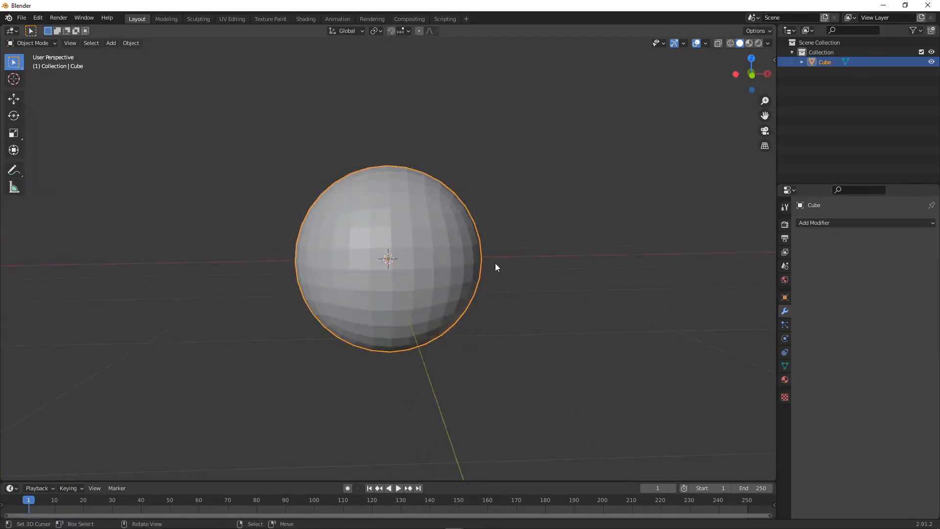
key(ctrl+KP_7)
key(Tab)
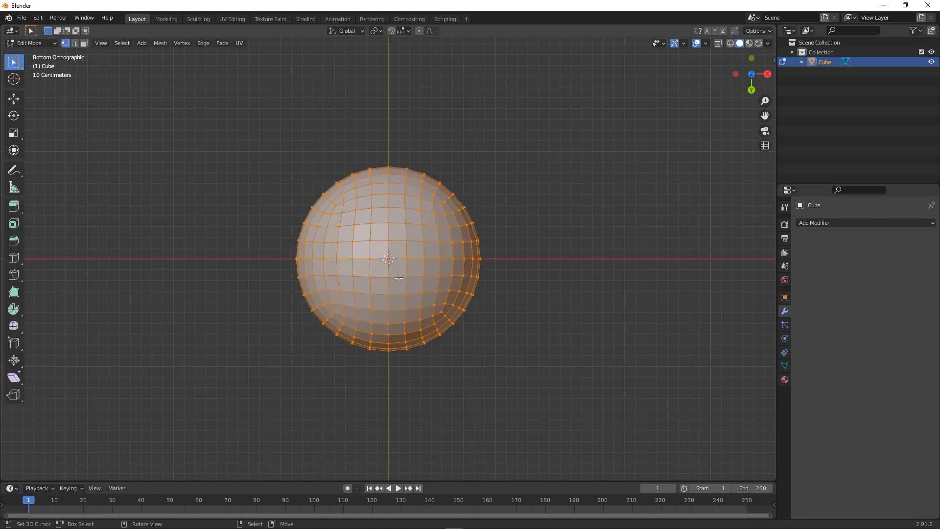
click(84, 43)
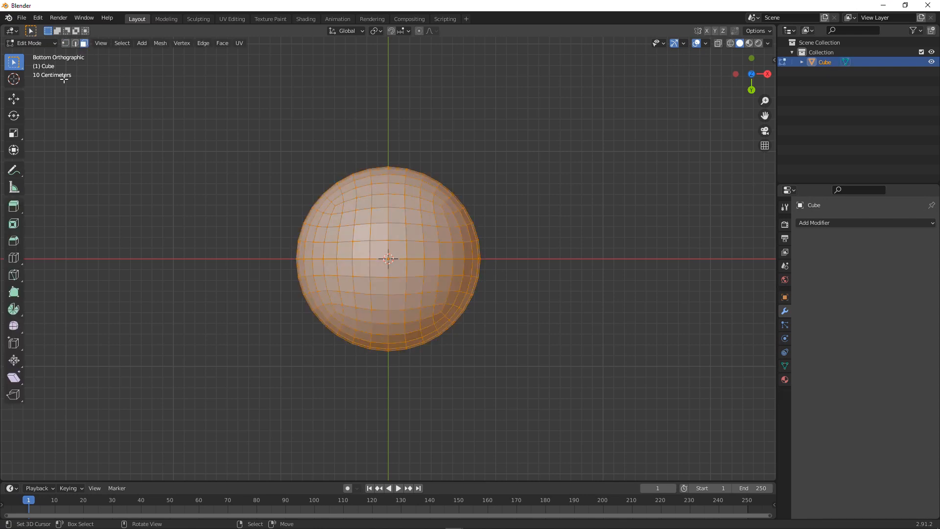
scroll(387, 275, up, 3)
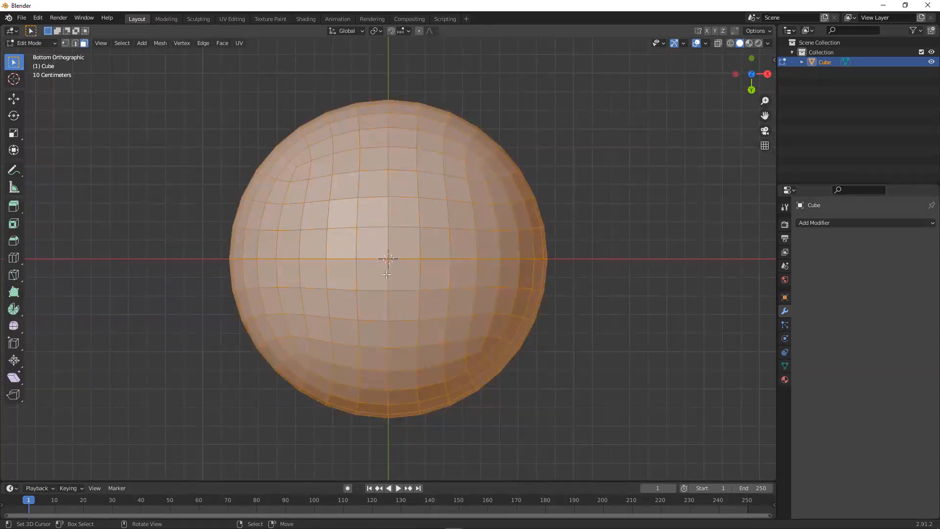
click(403, 275)
shift+click(371, 270)
shift+click(372, 242)
shift+click(404, 242)
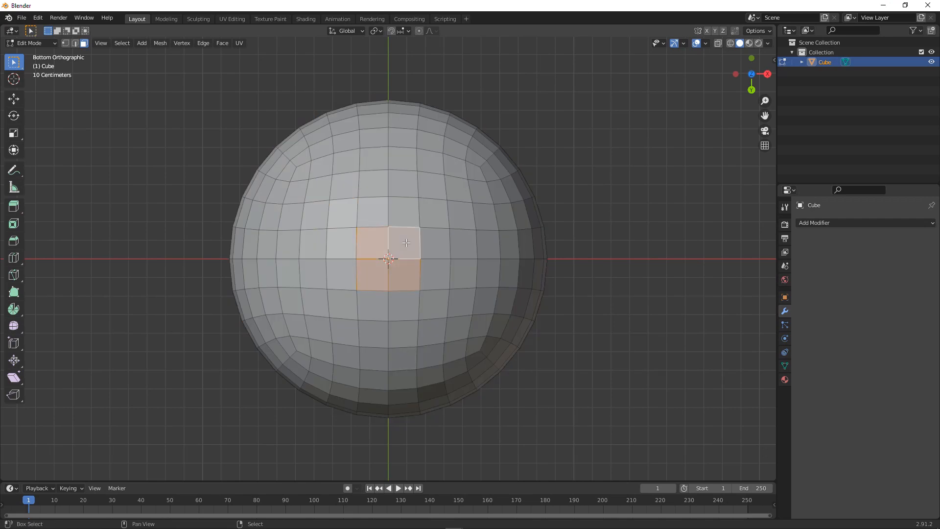
- Grow the face selection at the bottom of the sphere four times to cover the lower cap
middle_drag(381, 283, 436, 379)
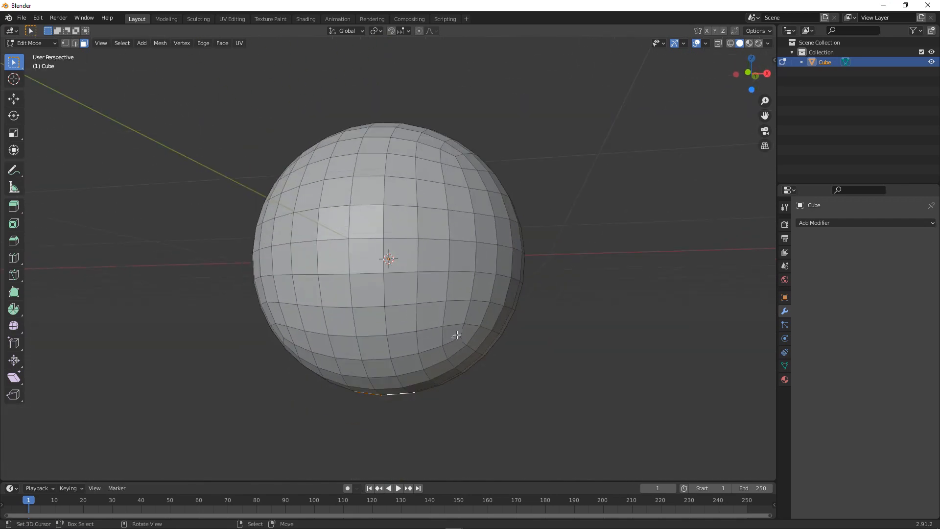
key(ctrl+KP_Add)
key(ctrl+KP_Add)
key(ctrl+KP_Add)
key(ctrl+KP_Add)
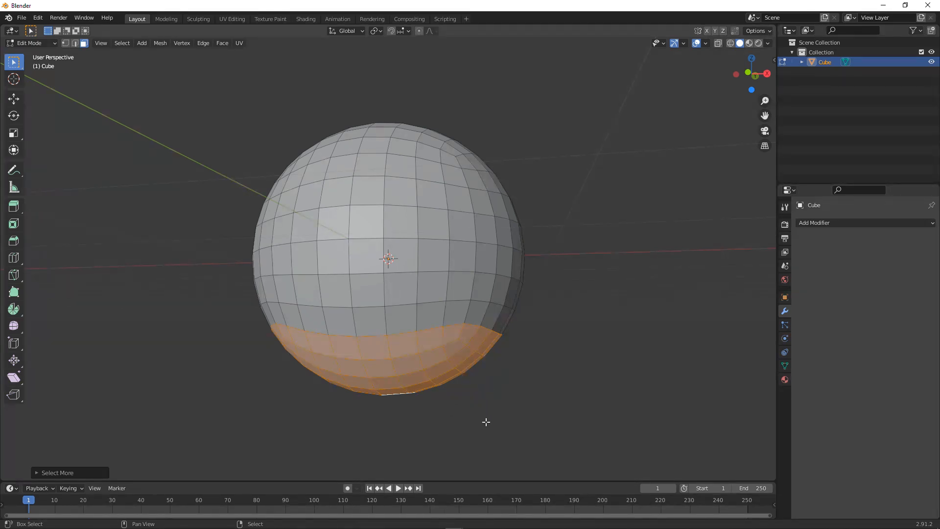
- Duplicate the selected cap faces in place and separate them into their own object, selected in object mode
key(shift+d)
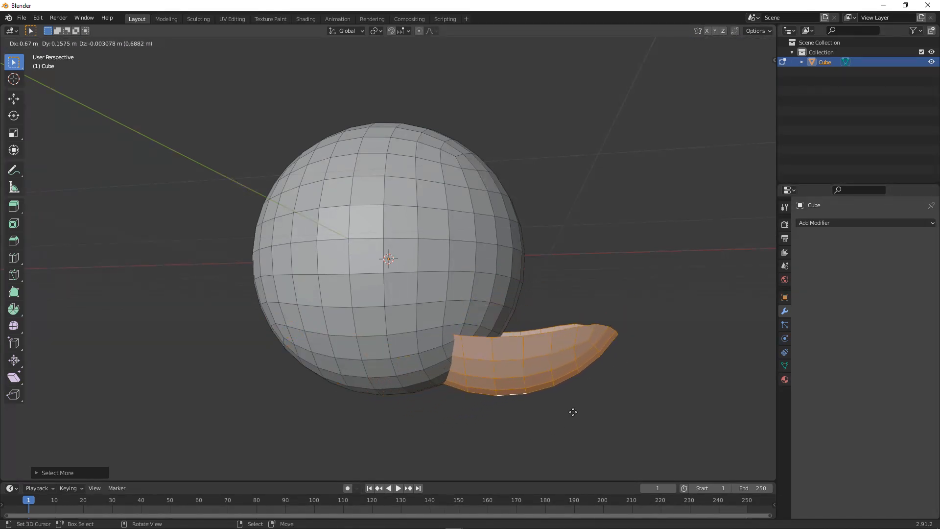
key(Escape)
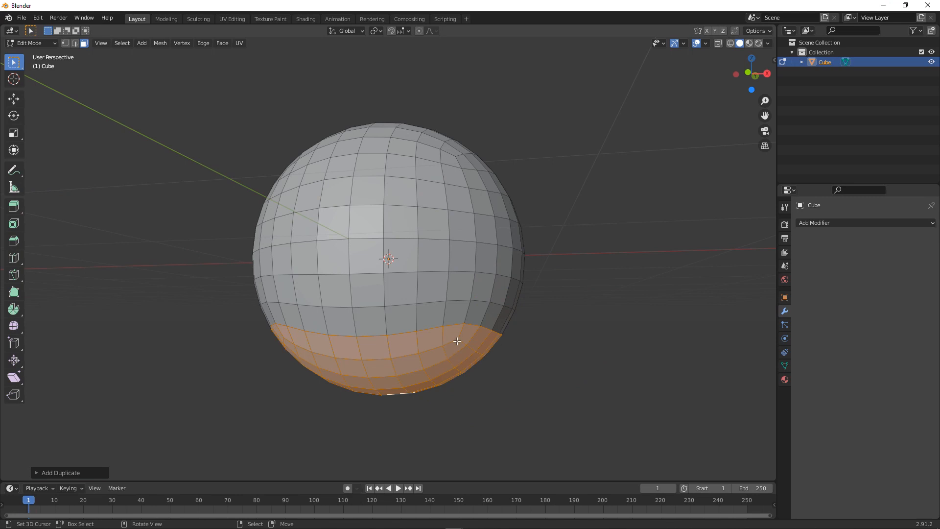
key(p)
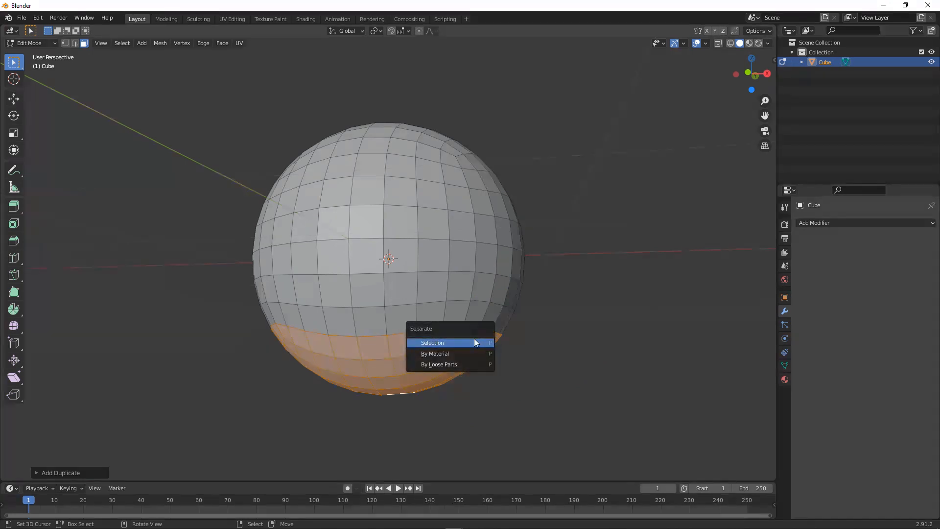
click(473, 339)
key(Tab)
click(433, 348)
key(g)
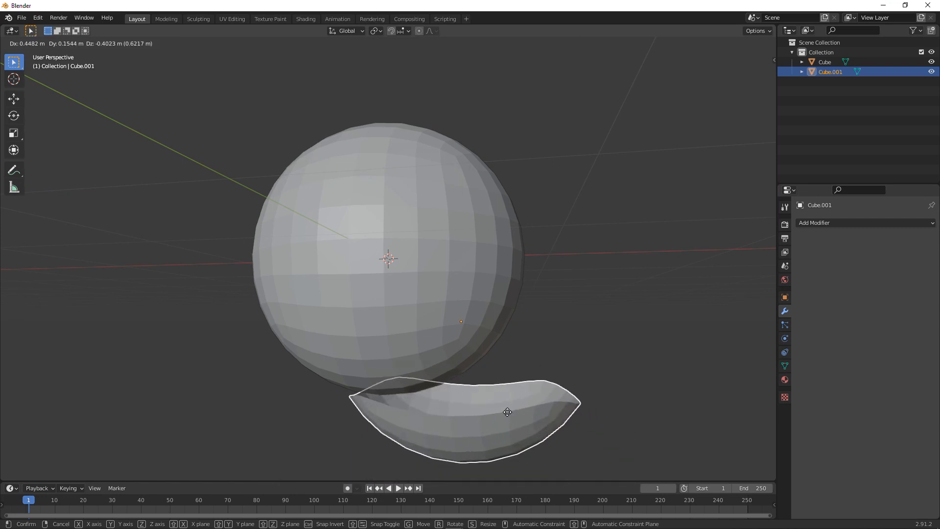
key(Escape)
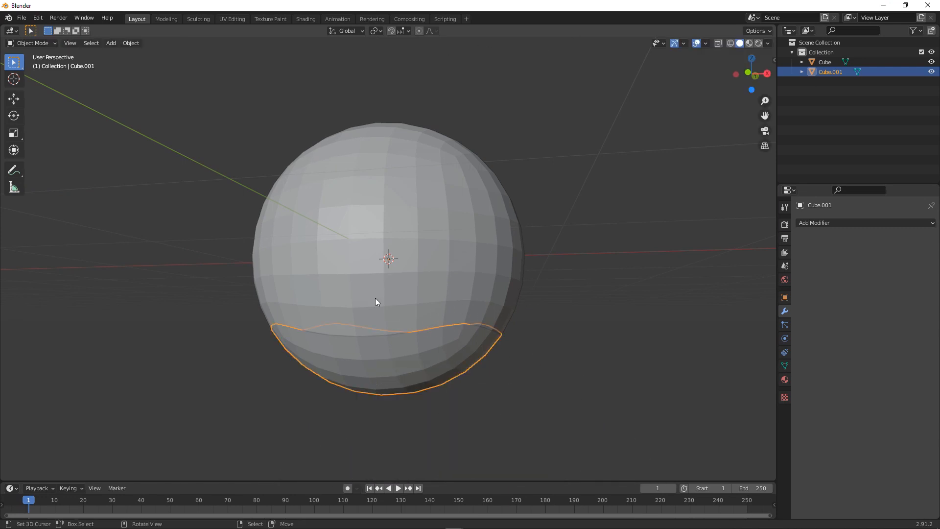
- Extrude the separated cap's open edge loop outward by scaling to form a rim, and narrow that rim slightly
key(Tab)
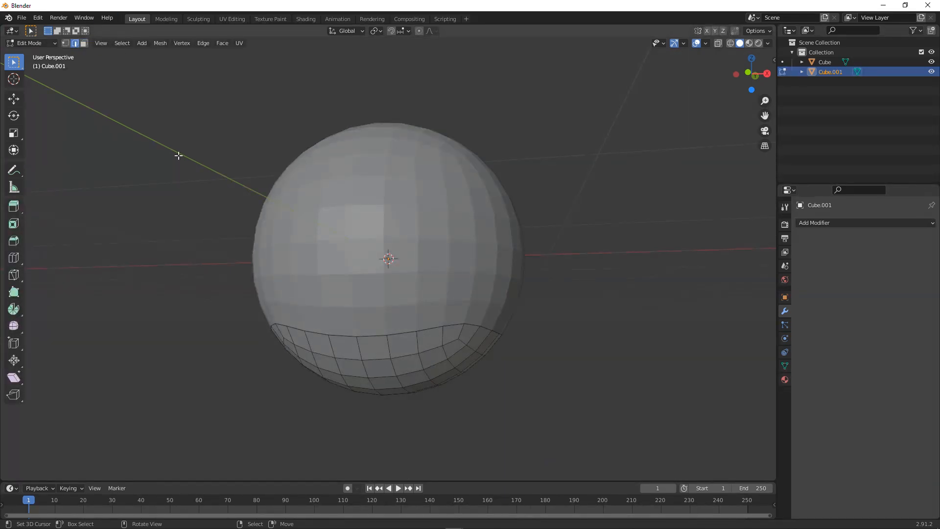
alt+click(351, 327)
key(e)
key(s)
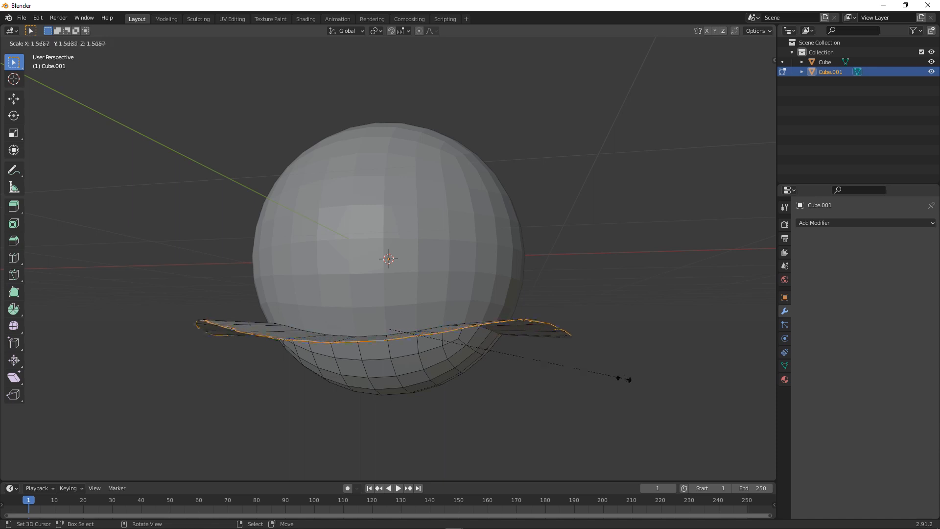
click(621, 379)
middle_drag(492, 306, 478, 352)
key(s)
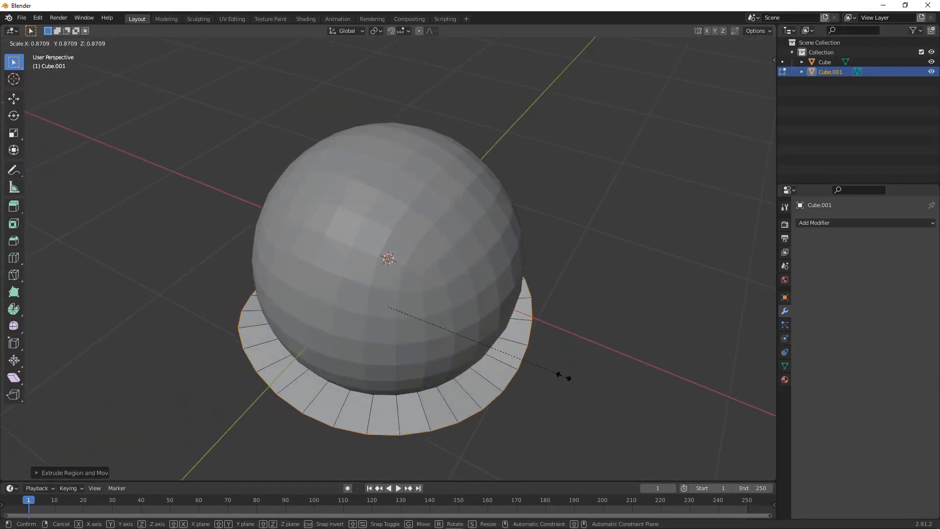
click(530, 384)
- Extrude the rim's outer edge loop downward along Z to form the side wall of the base
middle_drag(531, 384, 480, 336)
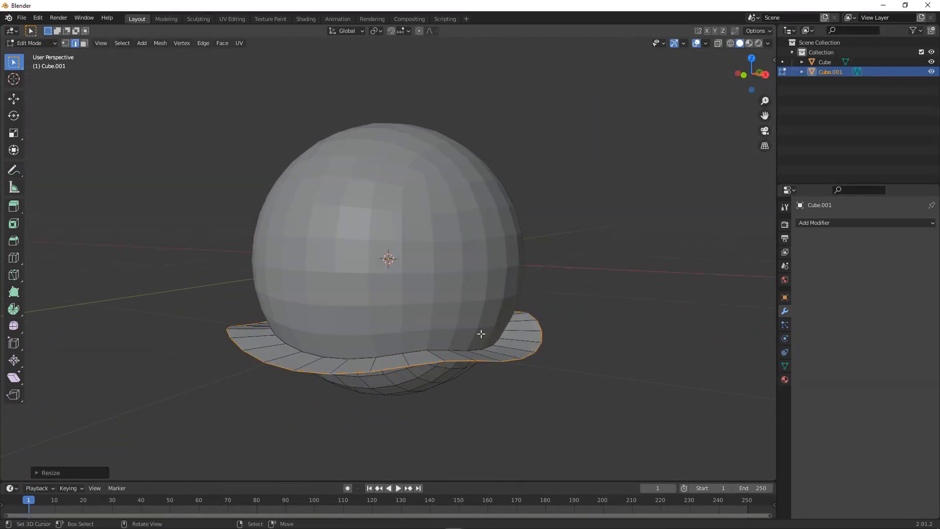
key(g)
key(z)
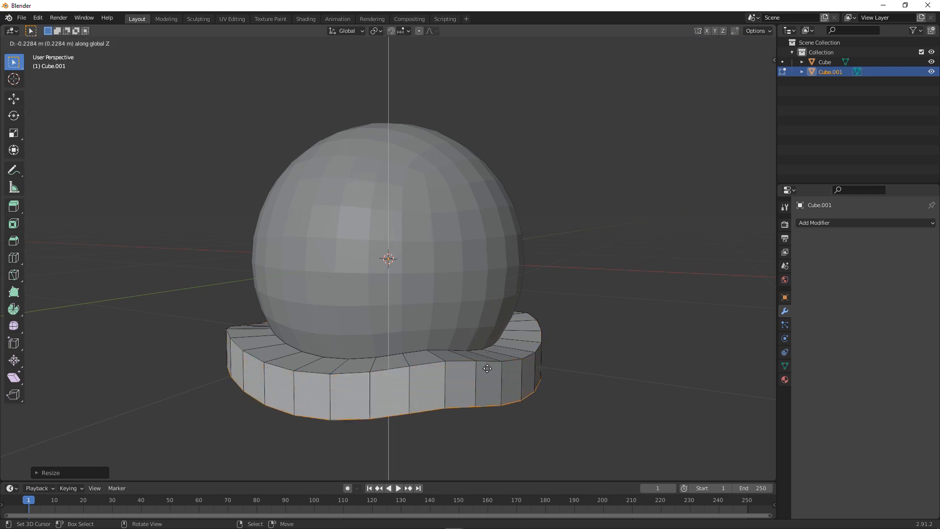
click(486, 394)
- Flatten the bottom edge loop of the base wall by scaling it to 0 along Z
mouse_move(485, 391)
middle_down()
mouse_move(489, 341)
mouse_move(496, 366)
mouse_move(478, 394)
middle_up()
text(s)
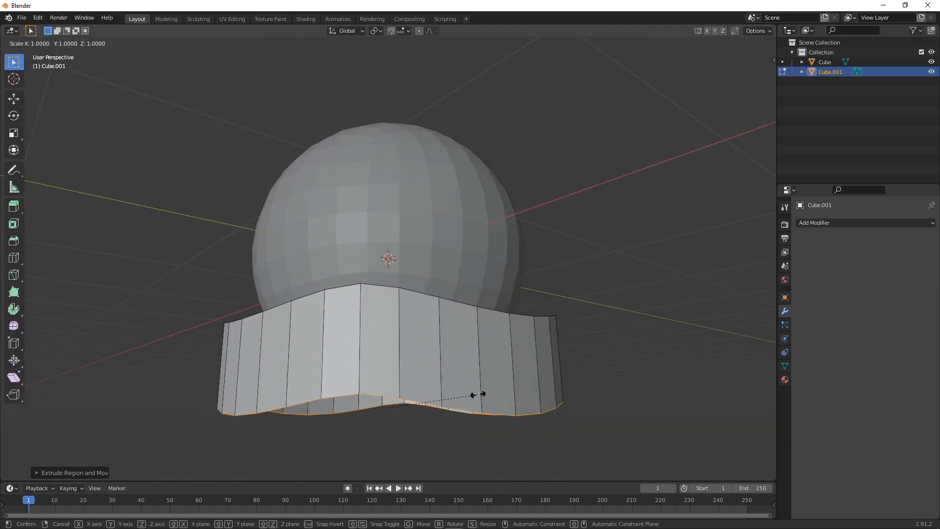
text(z)
text(0)
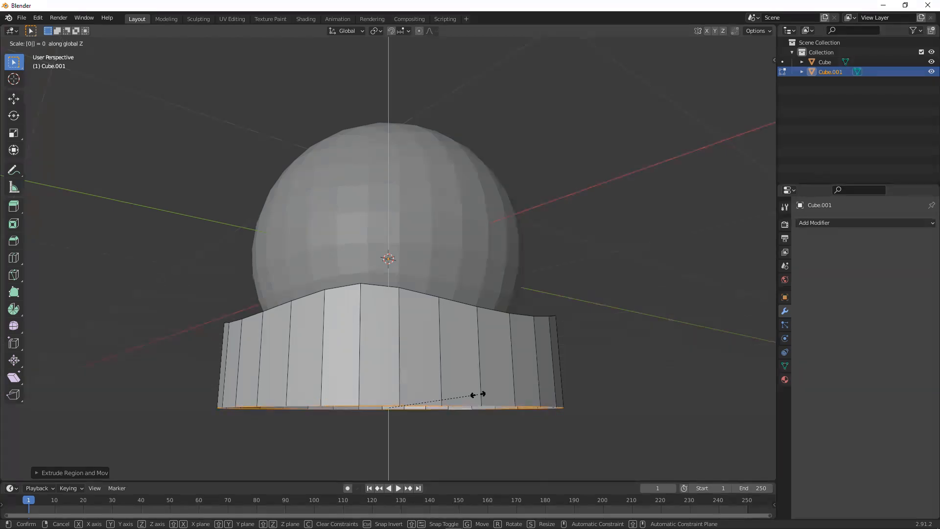
key(Return)
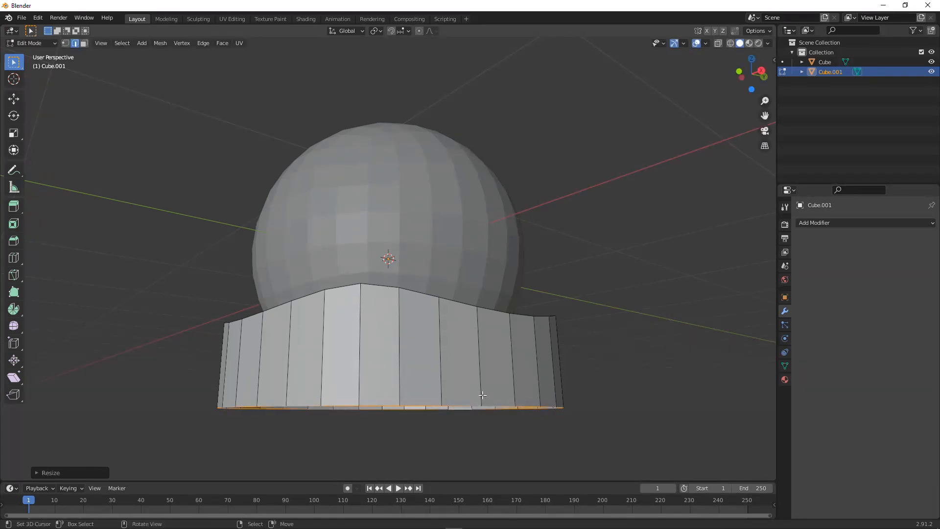
- Fill the underside of the base with a face and inset it twice by narrow margins
middle_drag(482, 395, 602, 355)
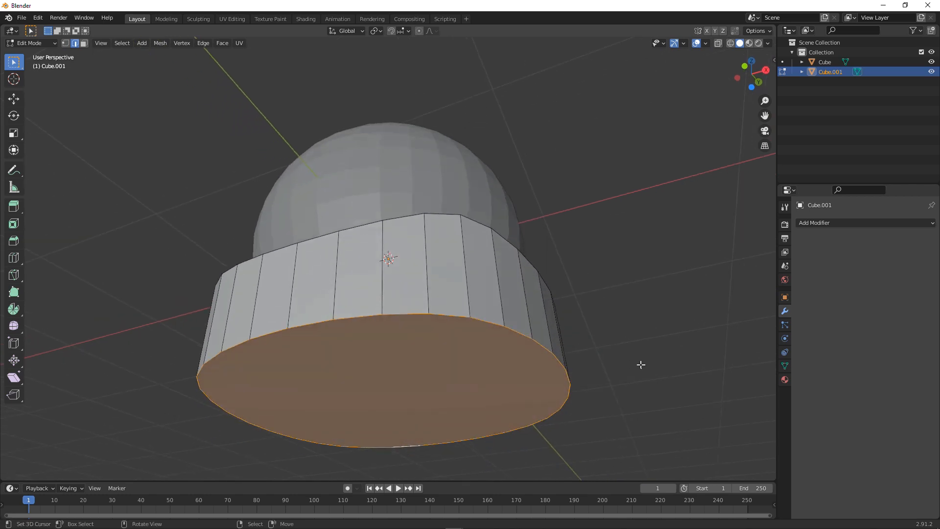
key(i)
click(631, 367)
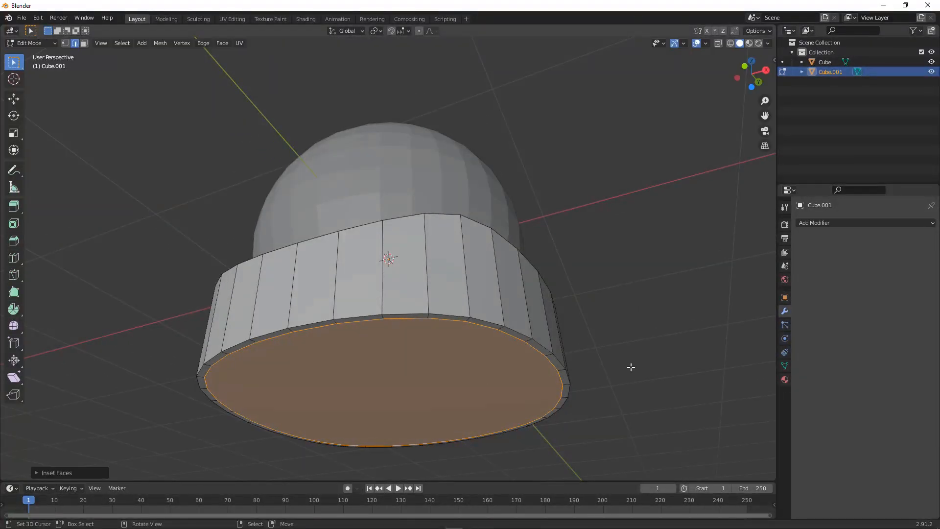
key(i)
click(619, 369)
key(Tab)
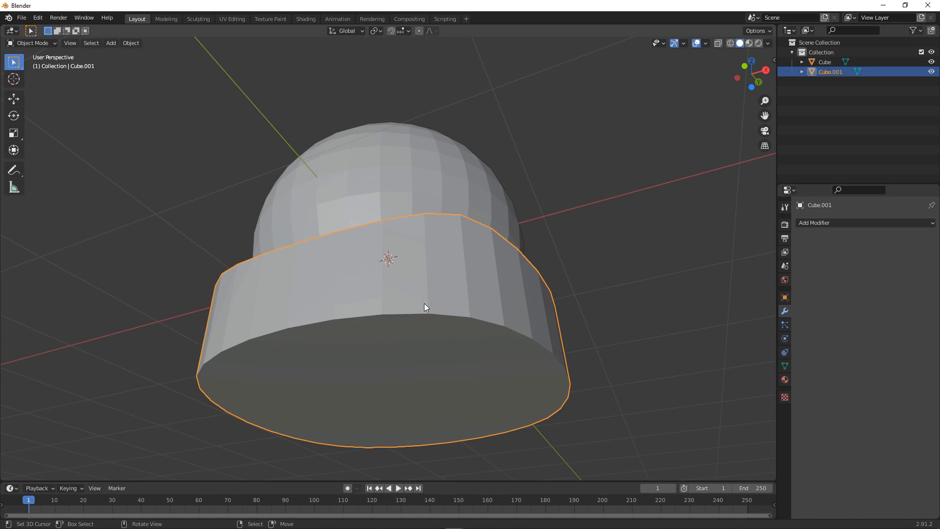
key(Tab)
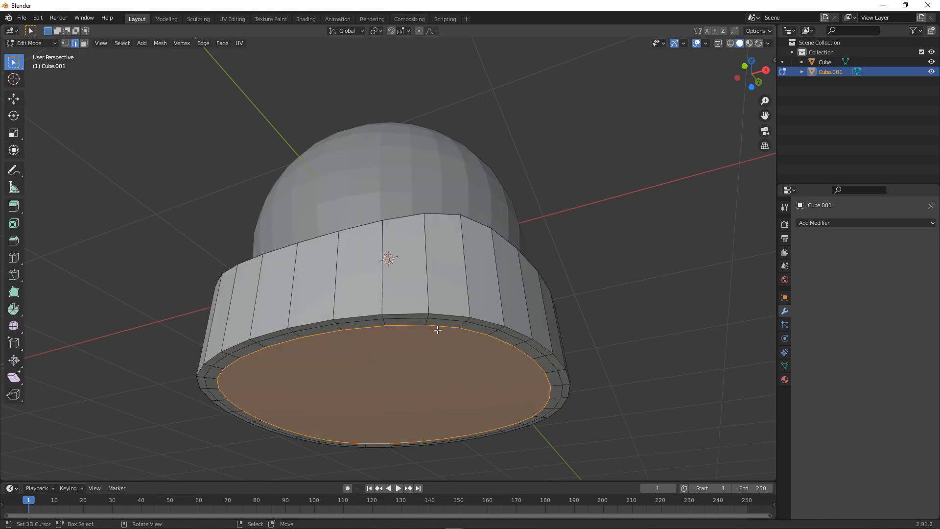
- Add a level 2 Subdivision Surface modifier to the base
key(Tab)
middle_drag(437, 330, 382, 304)
key(ctrl+2)
middle_drag(433, 346, 477, 360)
- Add a loop cut around the base's side wall and slide it up close to the wall's upper edge
key(Tab)
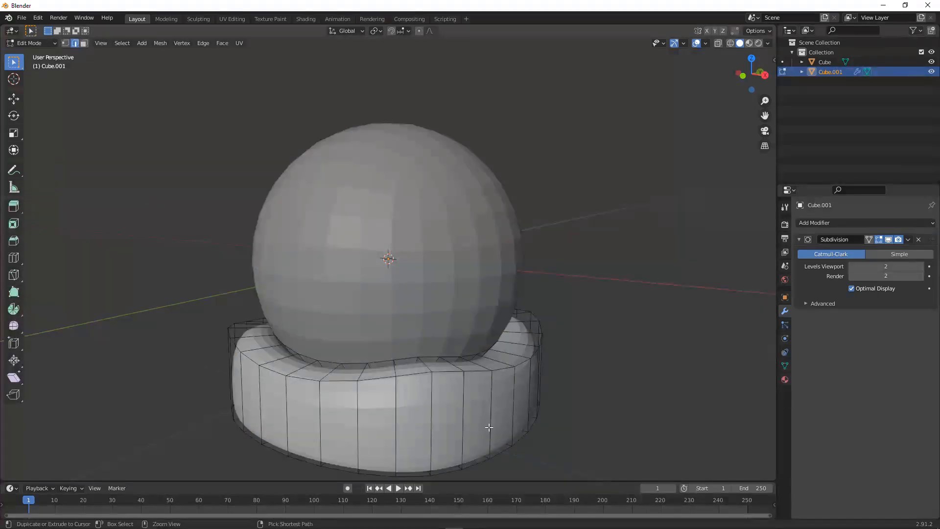
key(ctrl+r)
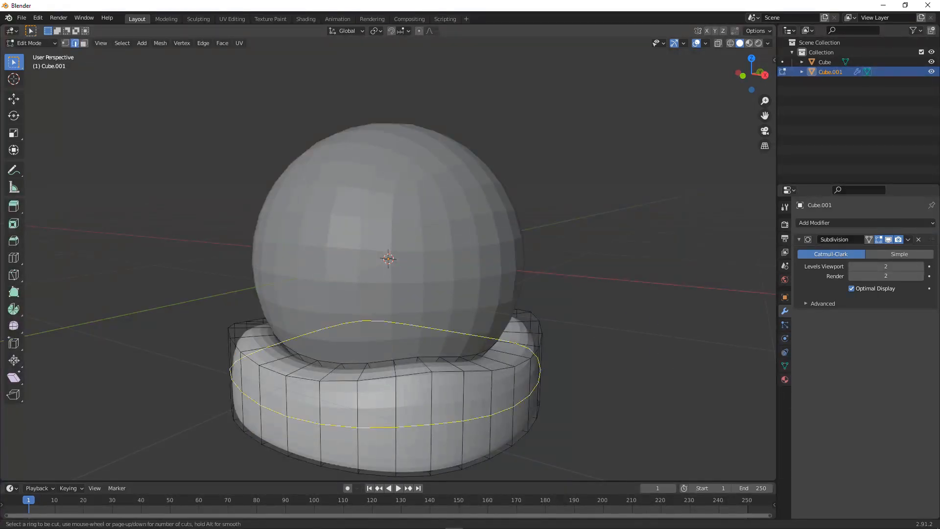
click(487, 424)
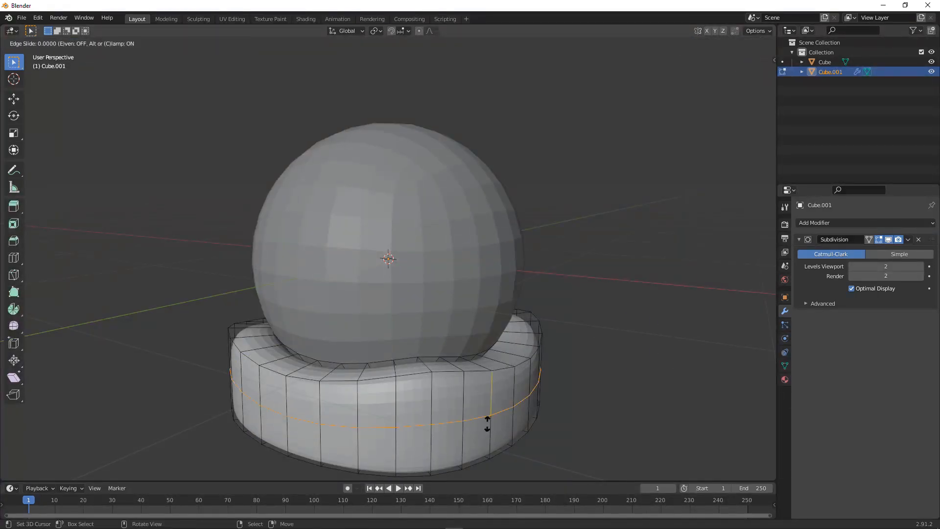
click(493, 389)
- Add a centred loop cut around the base's side wall and flatten it by scaling it to 0 along Z
key(ctrl+r)
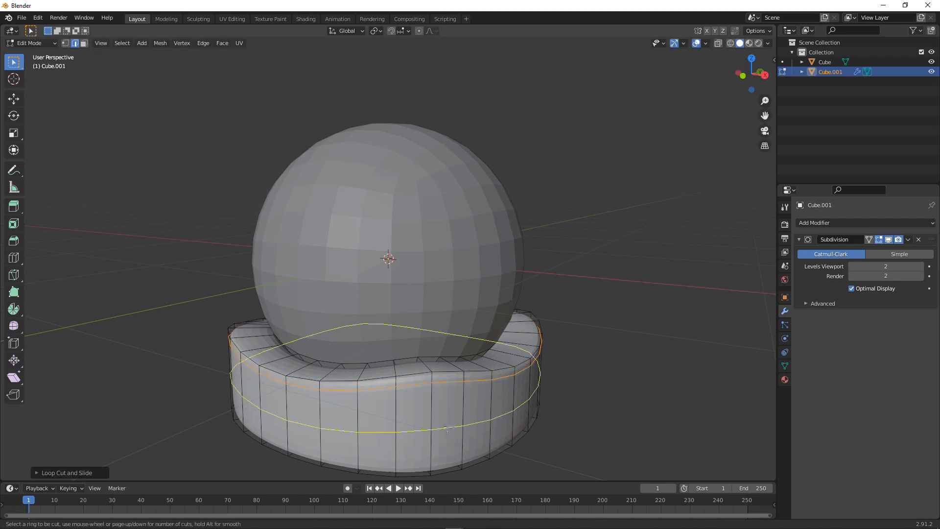
click(447, 430)
right_click(446, 429)
key(s)
key(z)
key(0)
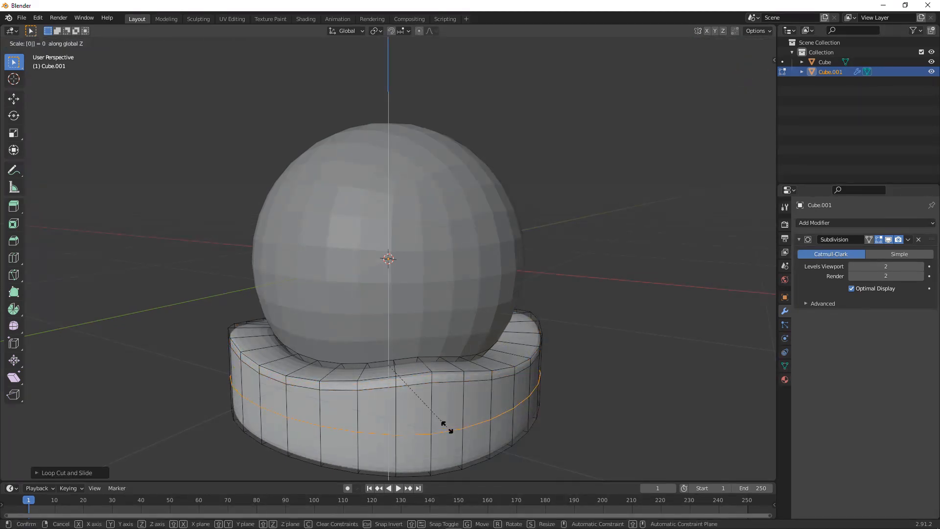
key(Return)
- Move the flattened loop down along Z by about 0.17 m, close to the base's bottom edge
middle_drag(434, 447, 436, 435)
key(g)
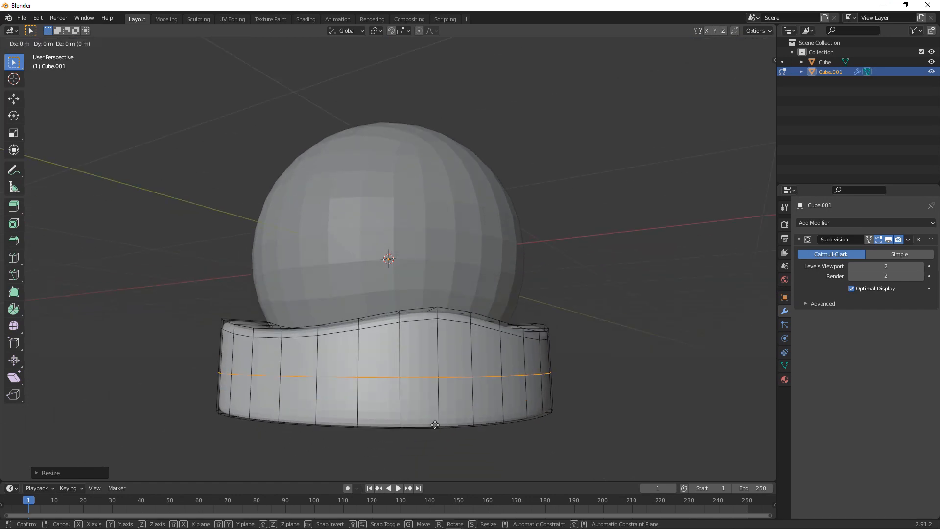
key(z)
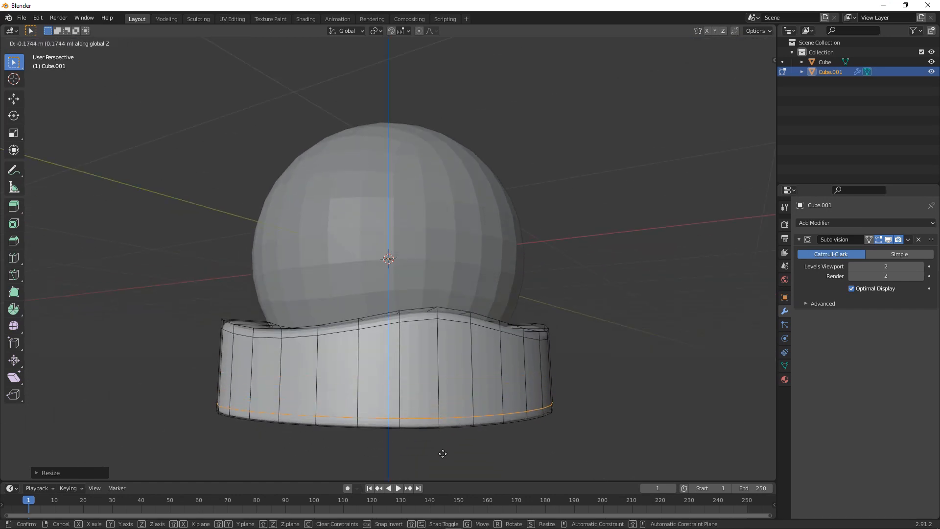
click(444, 455)
key(Tab)
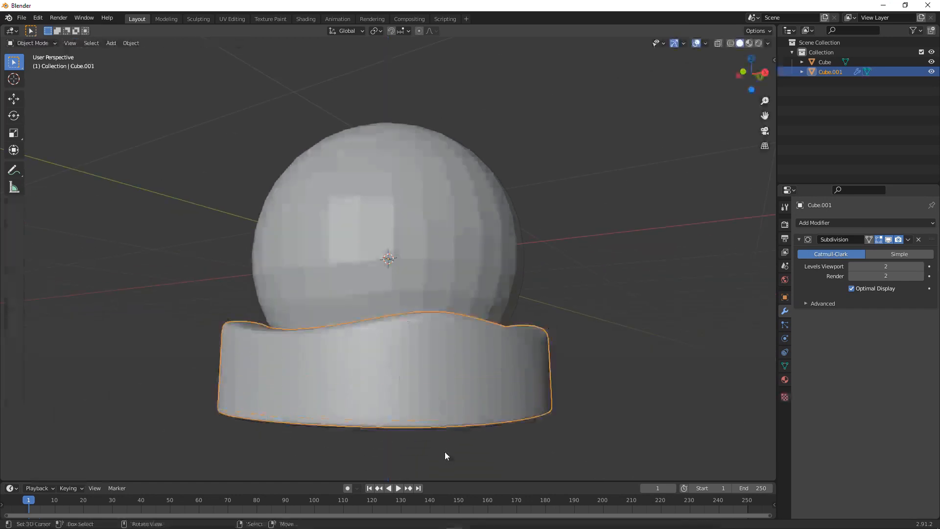
- Apply smooth shading to the base object
right_click(460, 401)
click(451, 351)
middle_drag(451, 352, 466, 394)
- Add two supporting edge loops on the base's top rim, one near its inner edge and one near its outer edge
key(Tab)
scroll(466, 394, up, 2)
alt+click(461, 410)
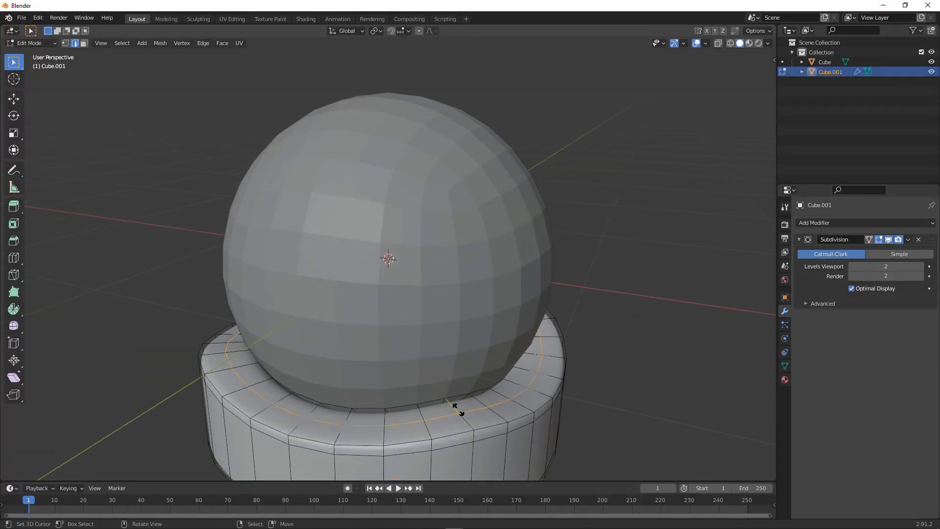
key(g)
key(g)
click(456, 394)
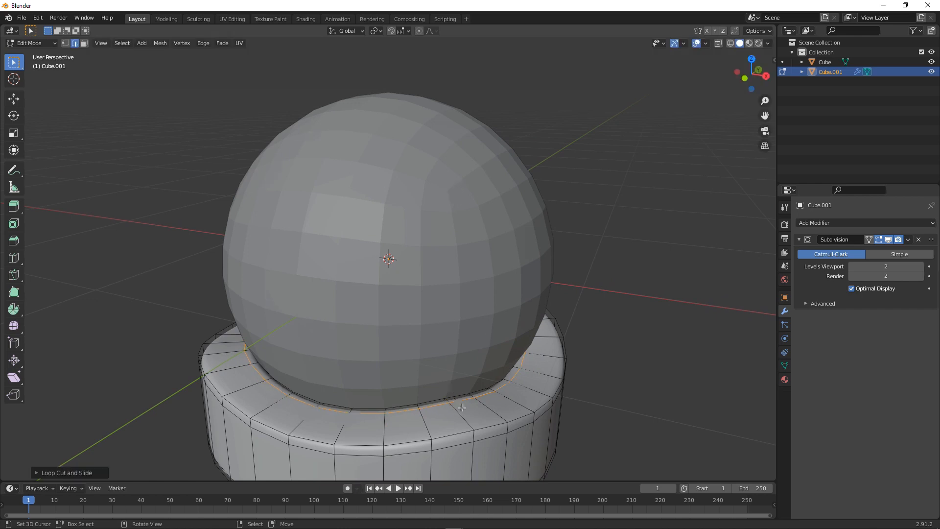
key(ctrl+r)
click(459, 413)
click(462, 420)
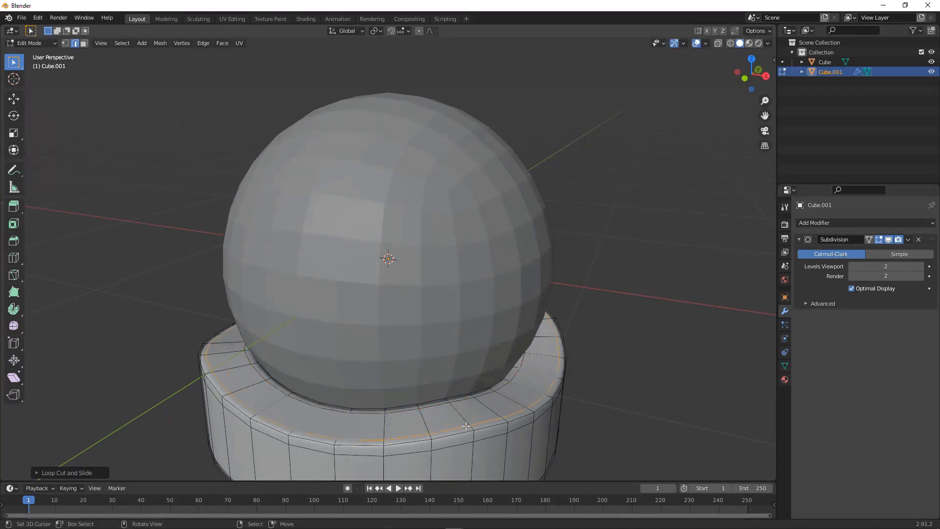
key(Tab)
- Add a level 2 Subdivision Surface modifier to the sphere and apply smooth shading to it
scroll(460, 407, down, 3)
middle_drag(444, 403, 448, 382)
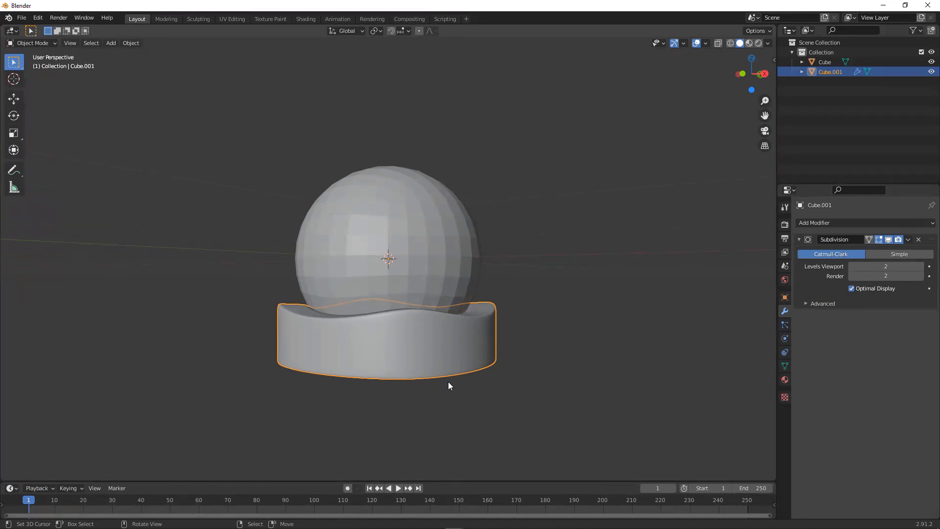
middle_drag(442, 316, 451, 345)
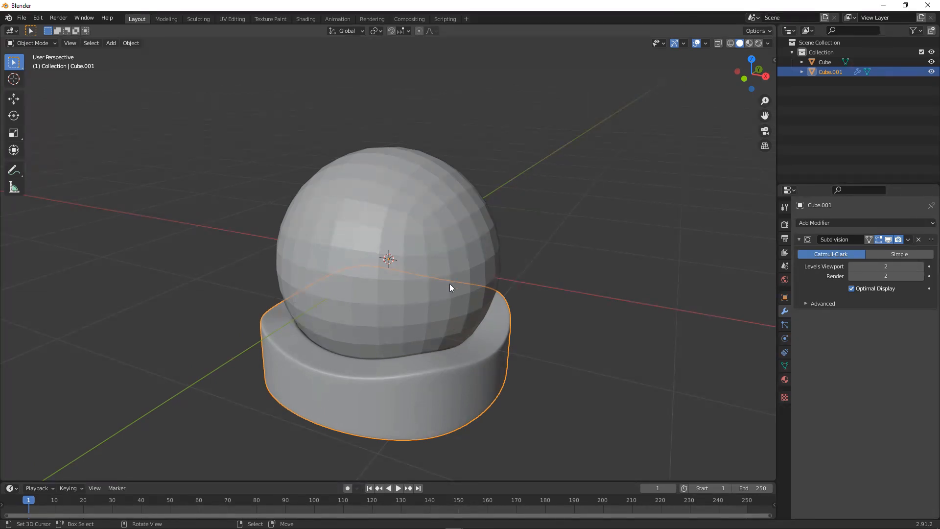
middle_drag(457, 314, 478, 293)
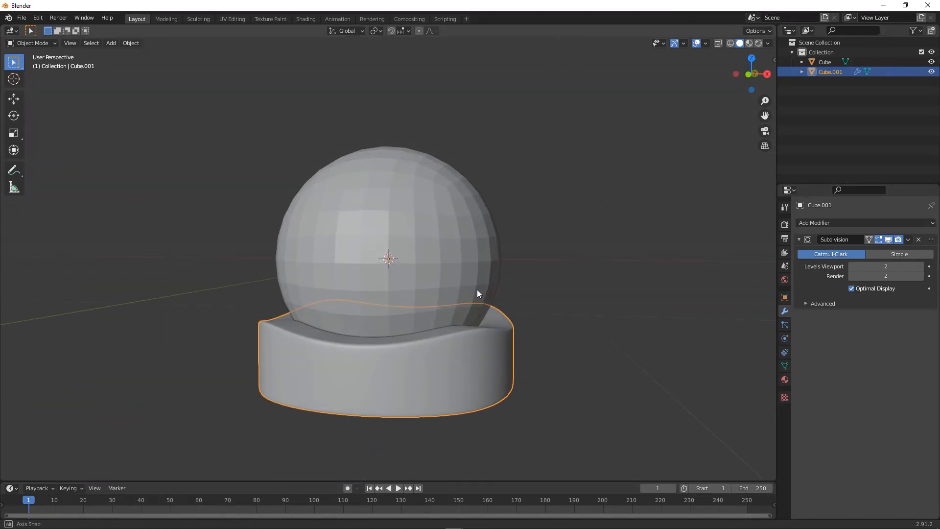
click(453, 284)
middle_drag(464, 248, 399, 360)
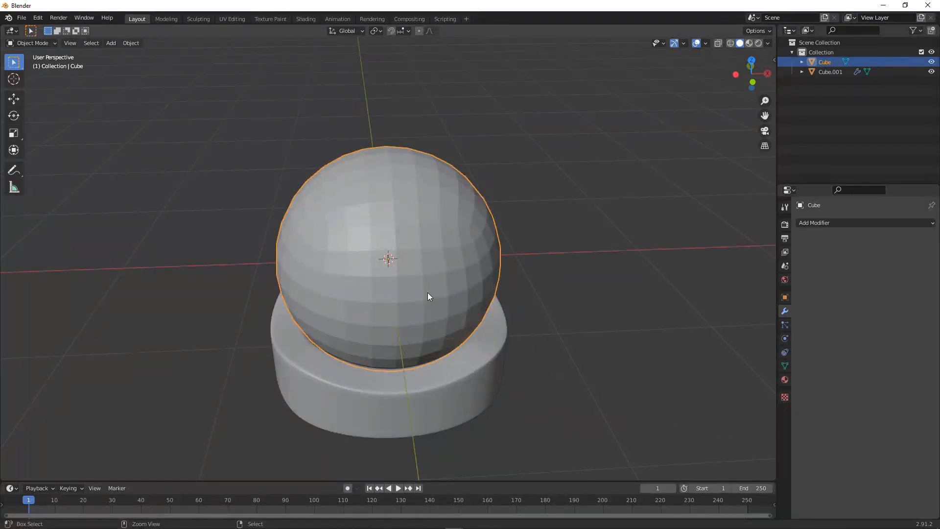
key(ctrl+2)
middle_drag(429, 322, 453, 292)
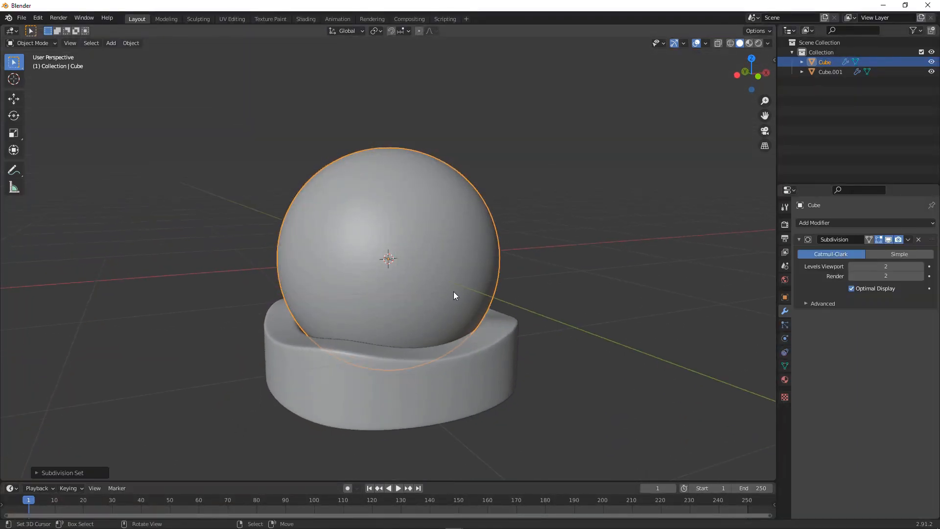
right_click(453, 291)
click(453, 292)
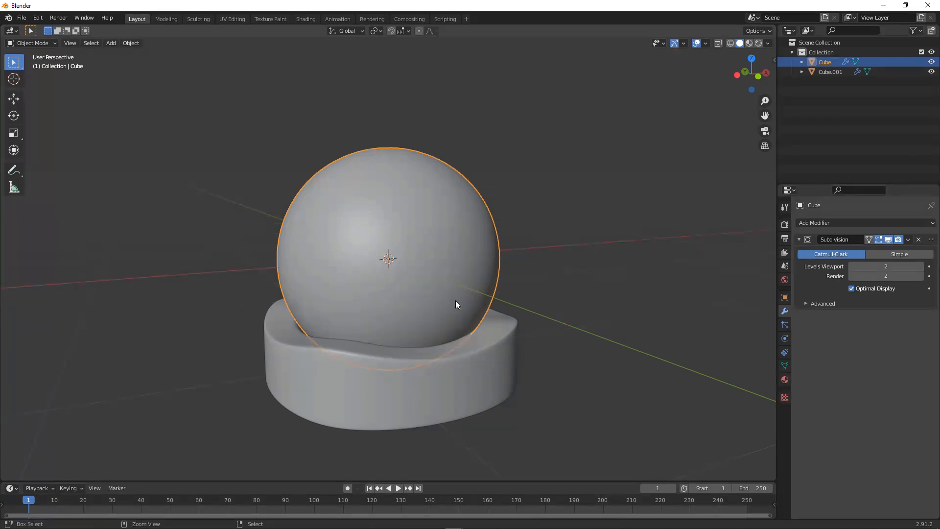
- Save the project to the Desktop as "save this", overwriting the existing file
key(ctrl+s)
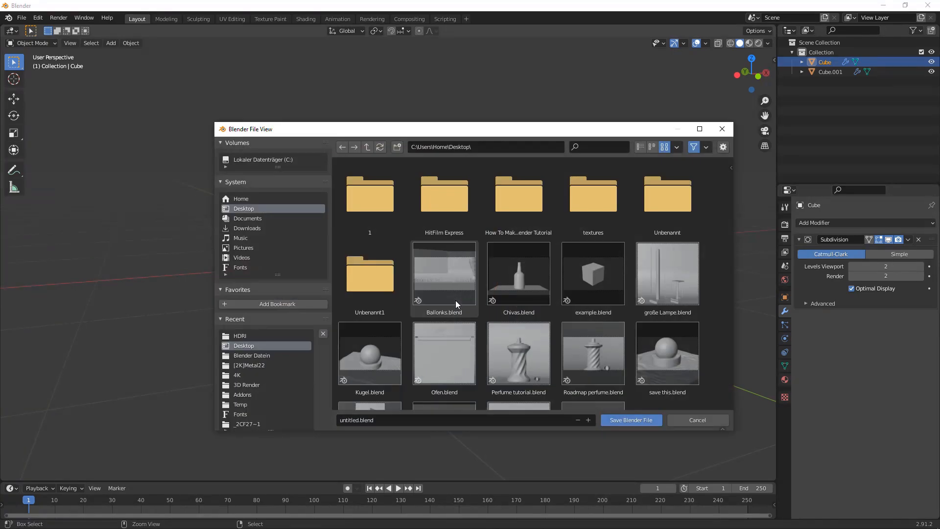
click(432, 421)
text(save thi)
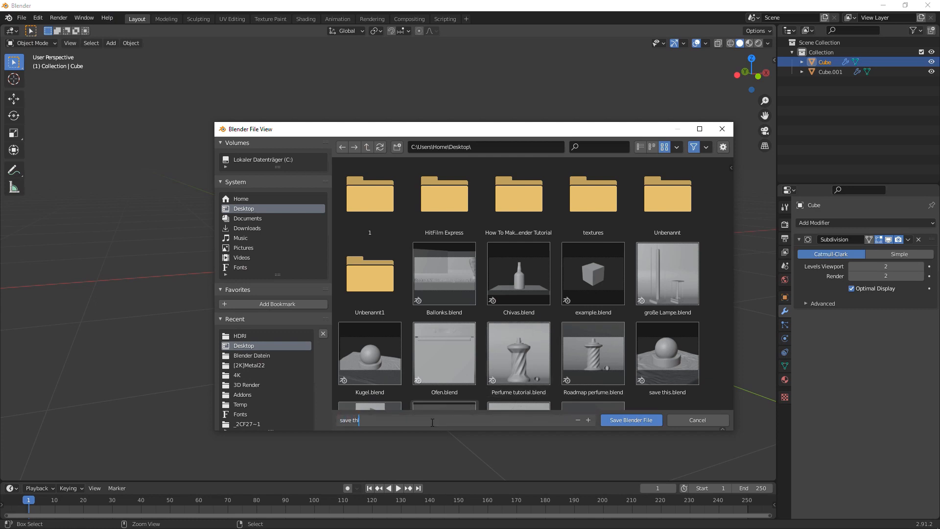
text(s)
key(Return)
key(Return)
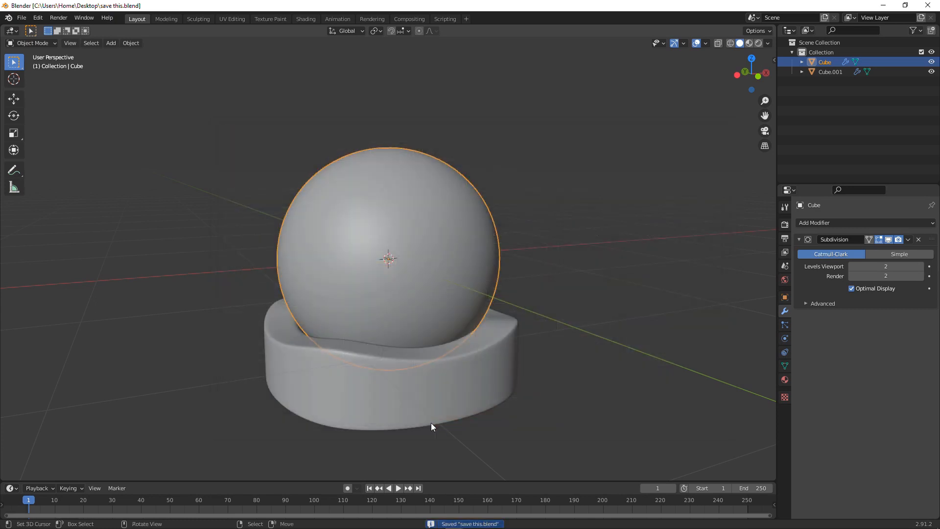
- Snap the 3D cursor to the large face on the underside of the base
middle_drag(442, 402, 447, 339)
click(446, 339)
key(Tab)
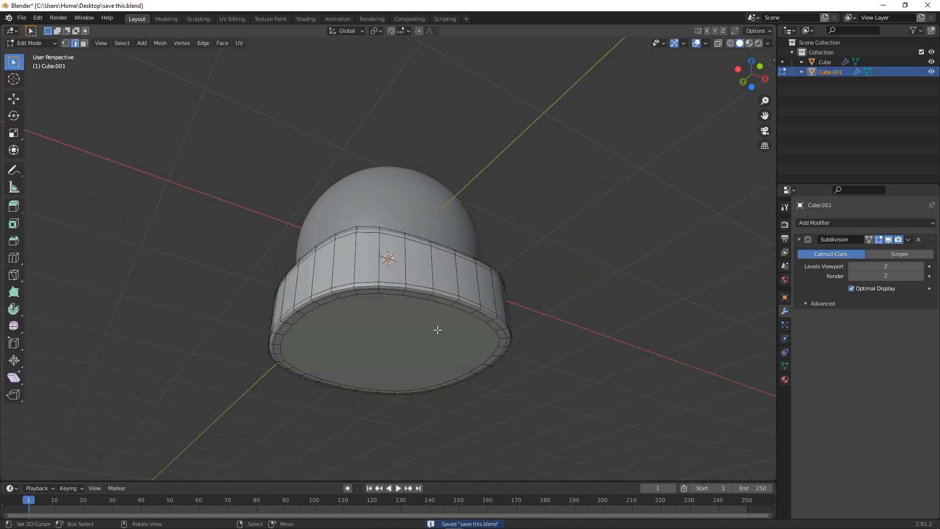
click(84, 44)
click(389, 376)
middle_drag(390, 376, 485, 372)
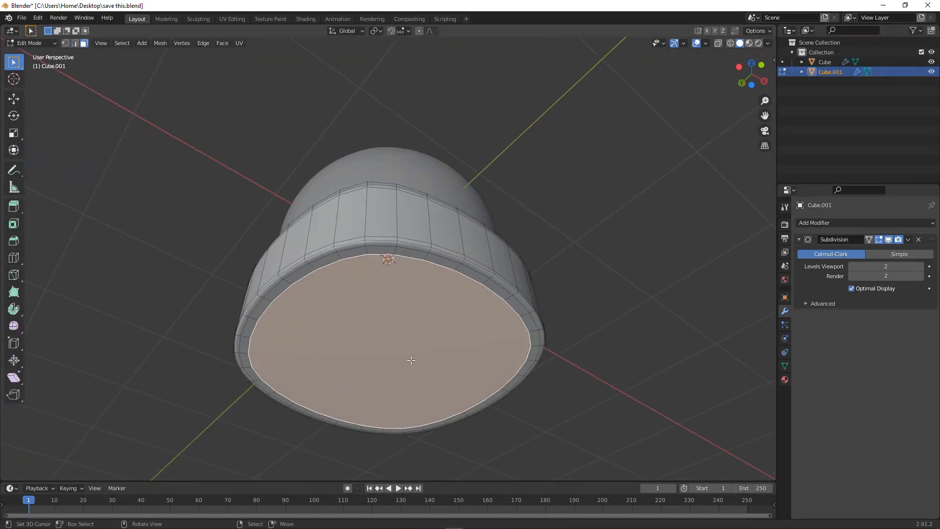
key(shift+s)
click(500, 429)
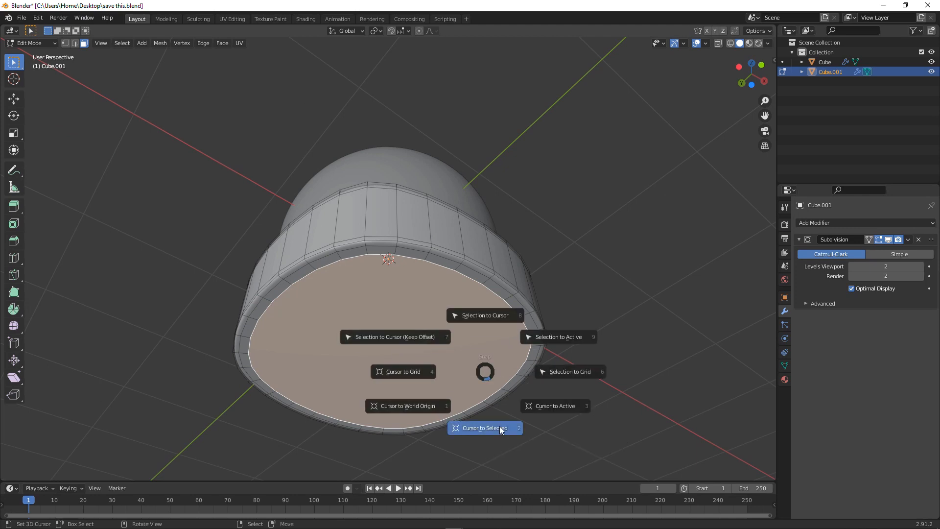
key(Tab)
- Add a plane at the 3D cursor and scale it up until it extends well beyond the base
mouse_move(471, 348)
middle_down()
mouse_move(461, 378)
mouse_move(470, 441)
mouse_move(478, 363)
middle_up()
key(shift+a)
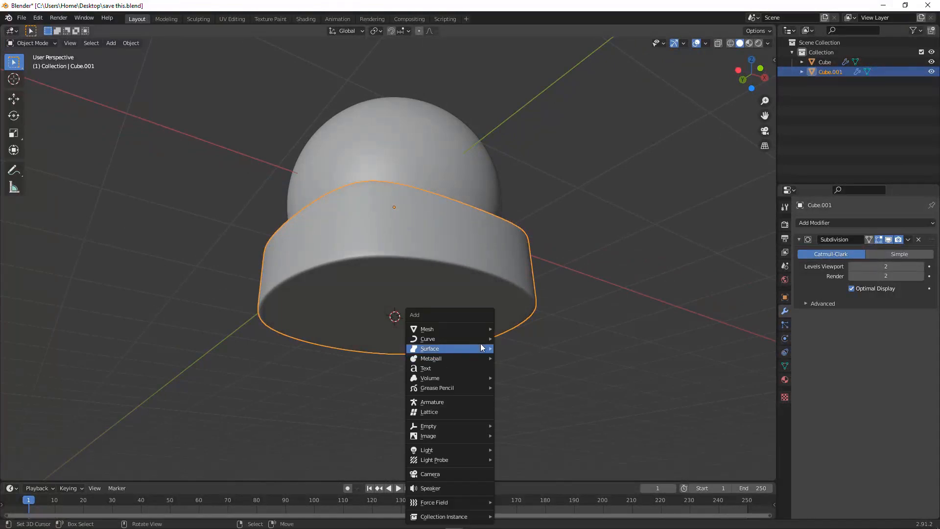
mouse_move(477, 329)
click(535, 333)
key(s)
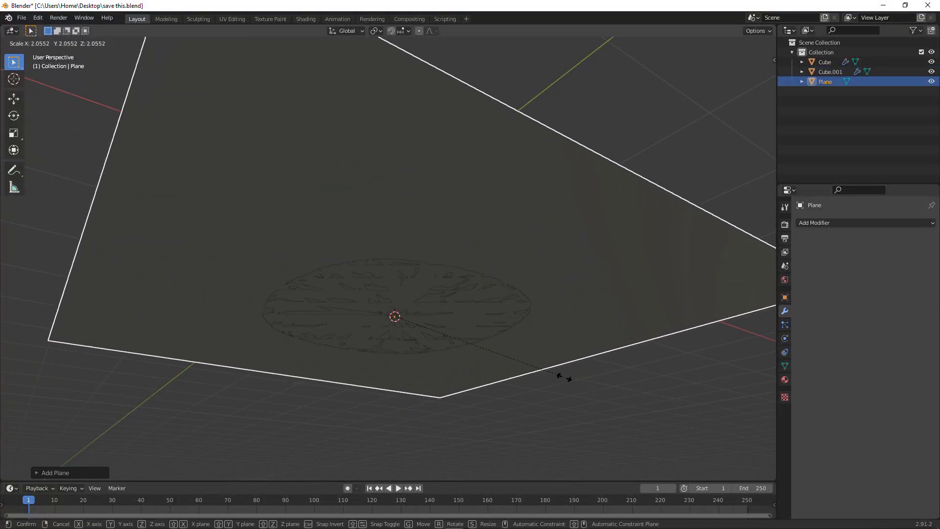
click(588, 375)
- Extrude the plane downward into a slab and delete its bottom face
middle_drag(588, 375, 404, 287)
middle_drag(341, 298, 528, 325)
key(Tab)
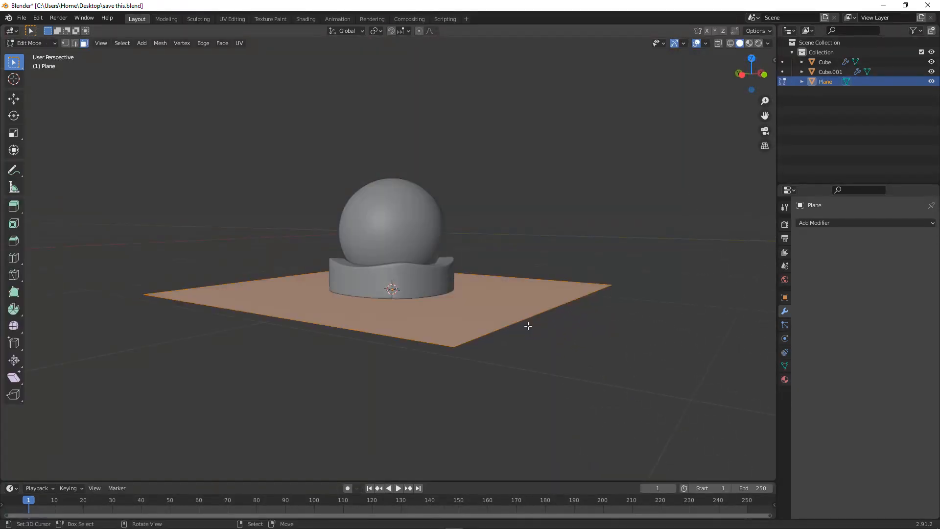
key(e)
click(529, 346)
middle_drag(491, 386, 410, 301)
key(x)
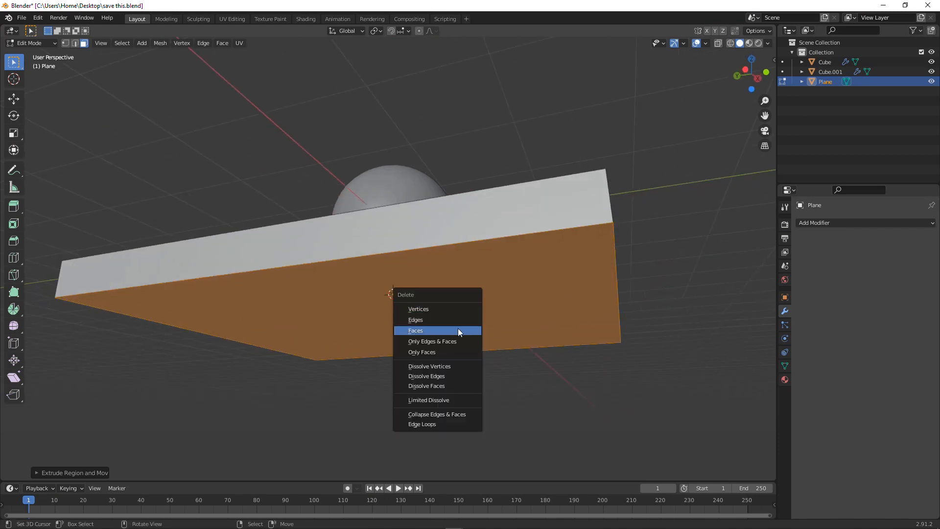
click(458, 328)
middle_drag(481, 308, 459, 373)
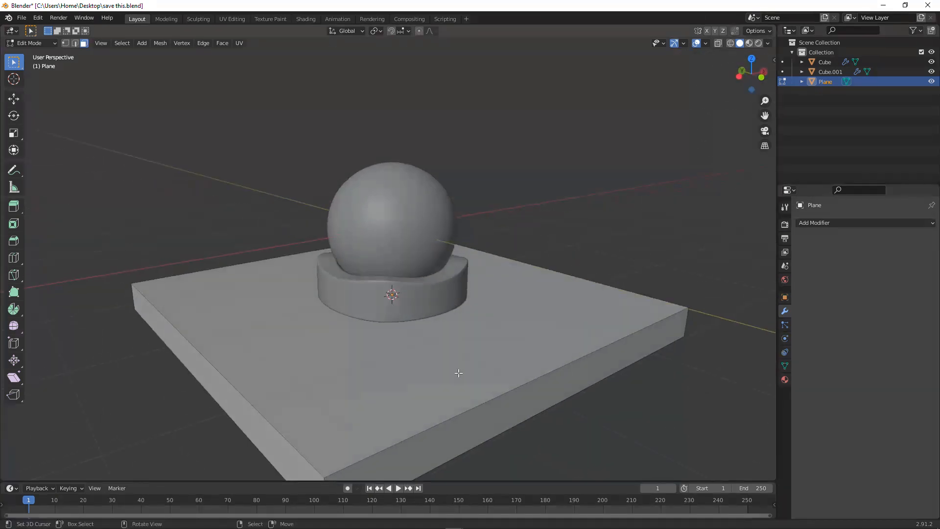
- Add 25 evenly spaced parallel loop cuts across the top of the slab, running along Y
key(KP_7)
key(ctrl+r)
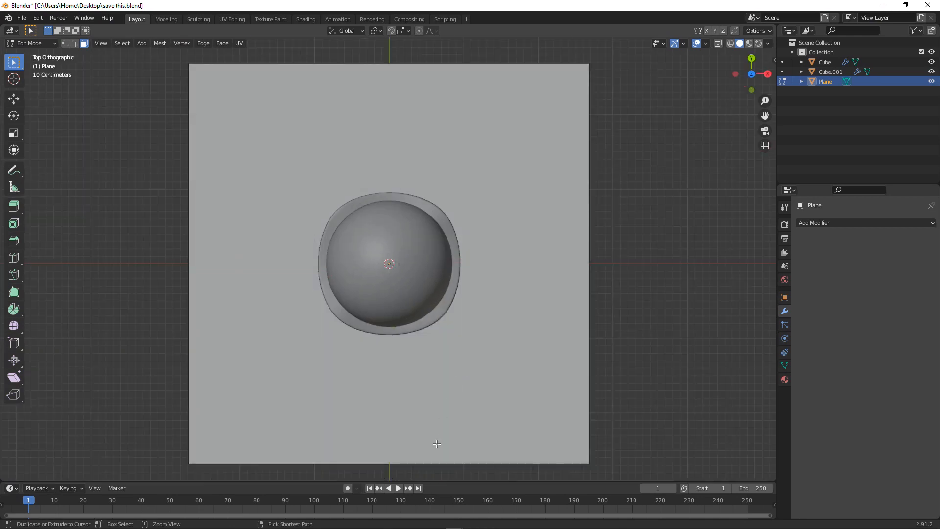
scroll(401, 453, up, 3)
scroll(401, 453, up, 8)
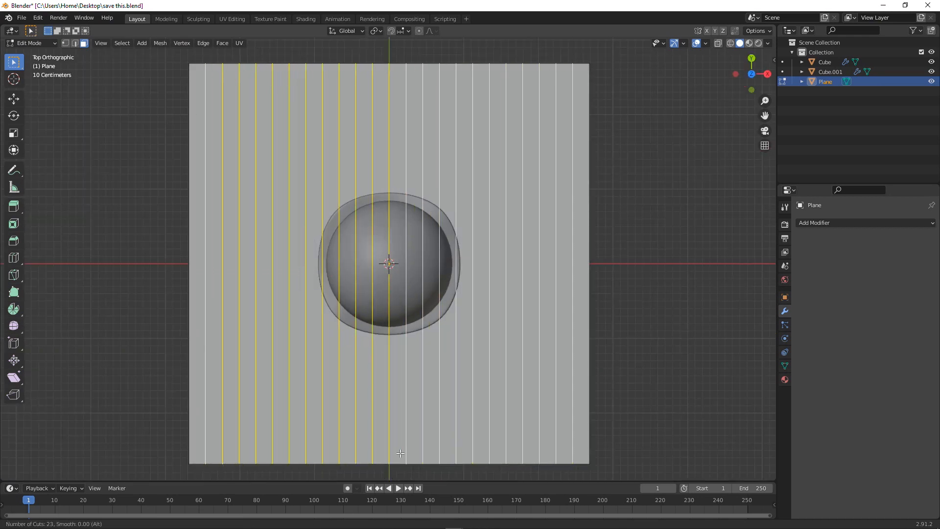
scroll(401, 453, up, 9)
scroll(400, 453, down, 4)
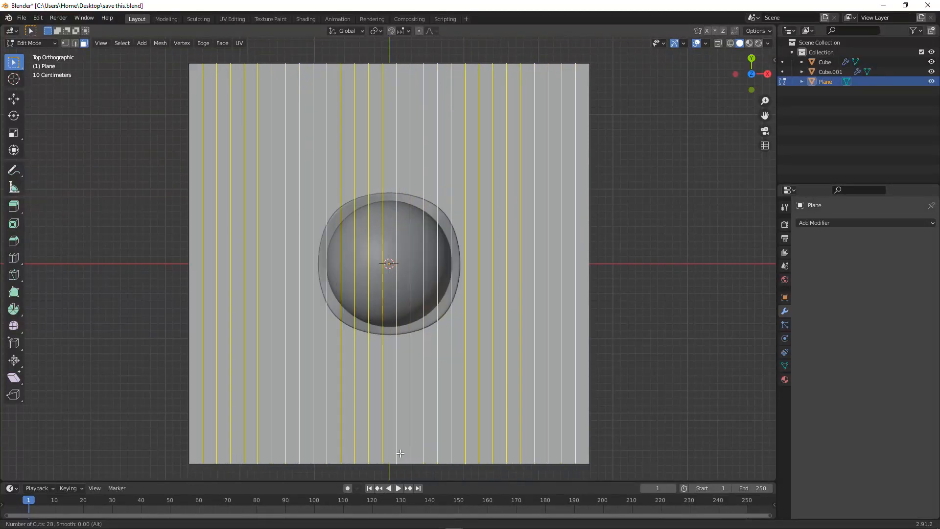
click(401, 453)
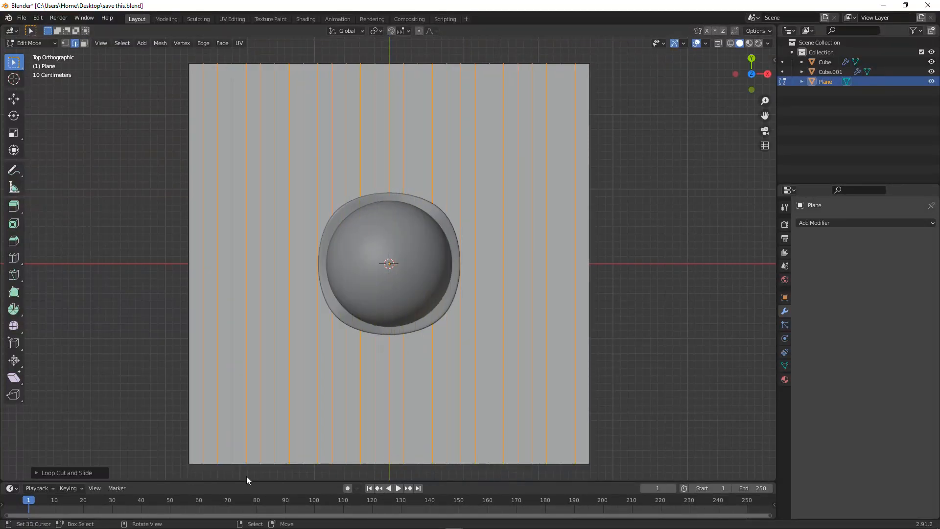
click(62, 472)
click(117, 394)
text(27)
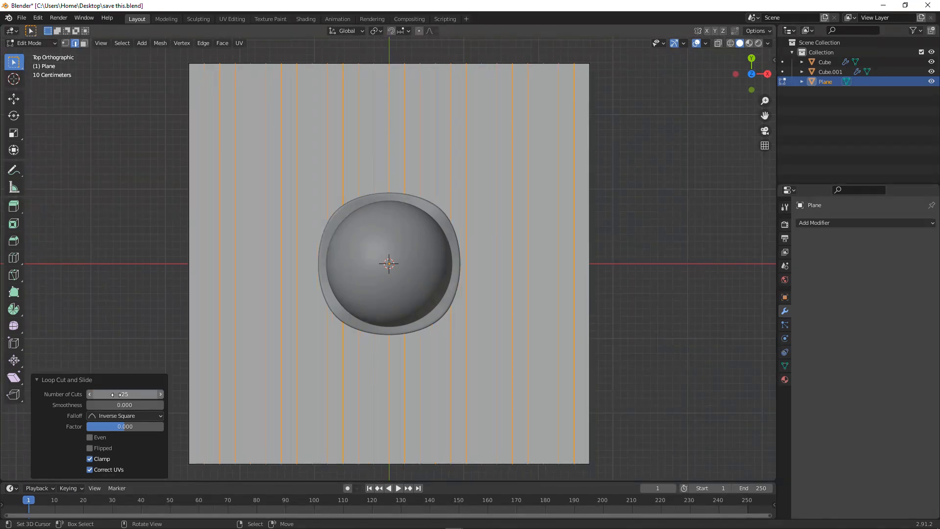
key(Return)
- Add 25 evenly spaced loop cuts across the slab along X, completing a grid on its top
key(ctrl+r)
scroll(455, 268, up, 7)
click(478, 270)
right_click(461, 283)
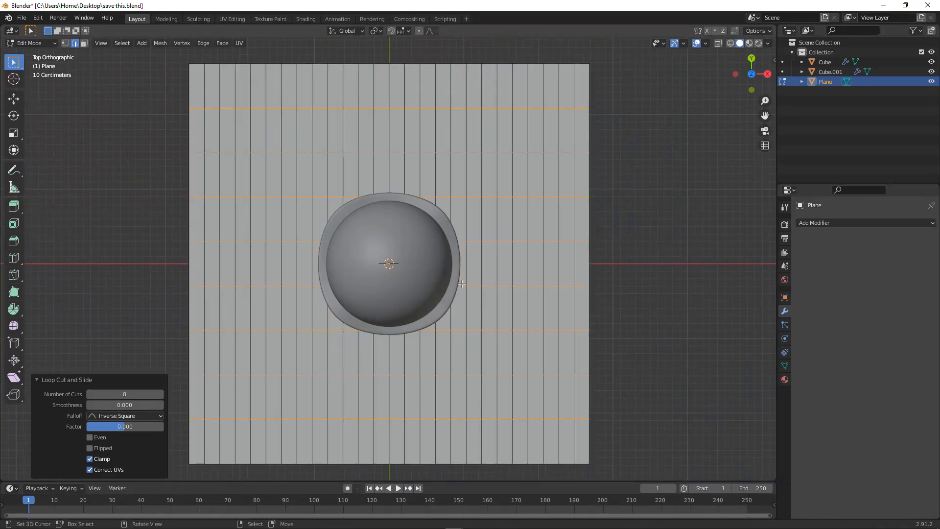
click(102, 394)
key(Return)
key(KP_1)
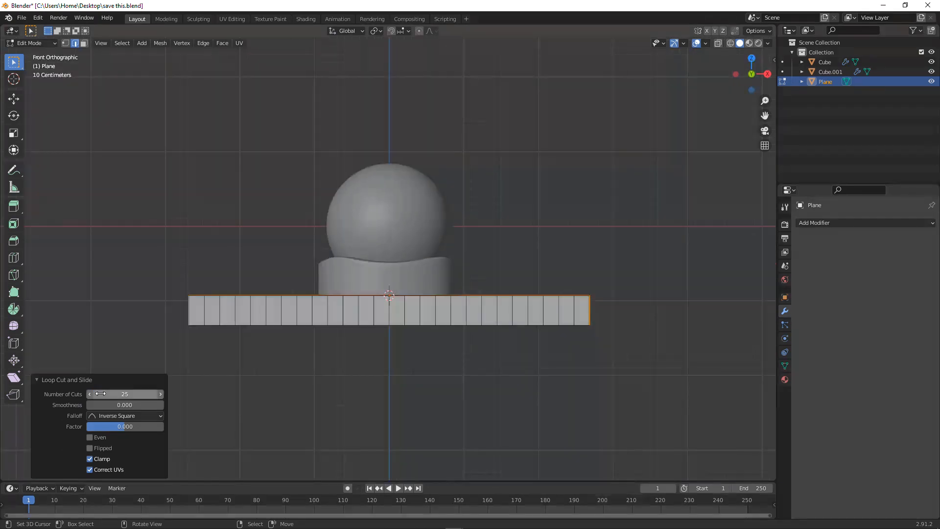
- Add a single horizontal loop cut midway up the sides of the slab
scroll(388, 413, up, 3)
shift+middle_drag(524, 401, 276, 384)
scroll(465, 369, up, 3)
key(ctrl+r)
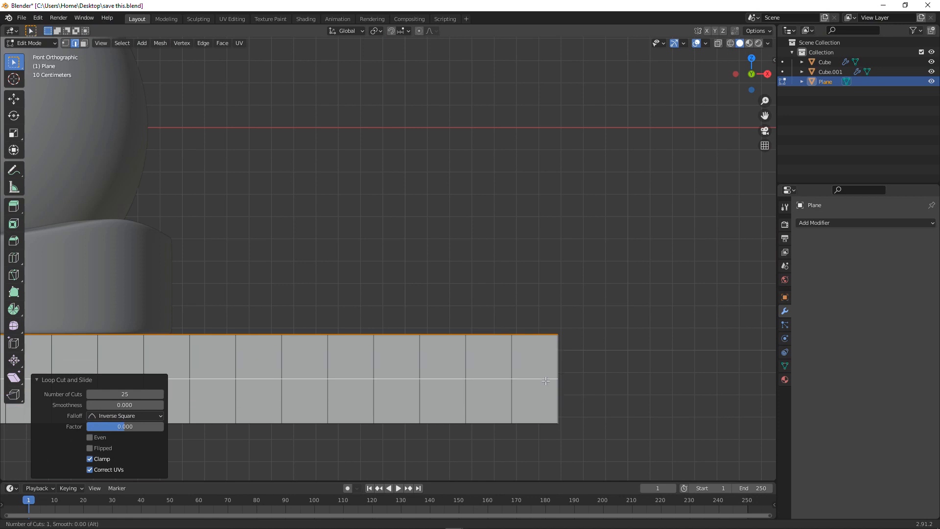
scroll(545, 380, up, 1)
scroll(545, 381, down, 1)
click(545, 381)
right_click(545, 380)
scroll(502, 338, down, 3)
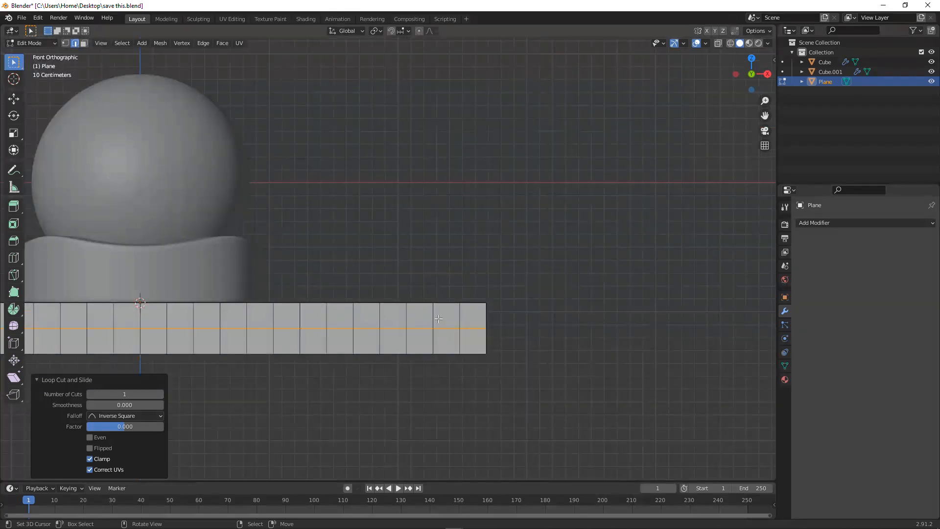
middle_drag(502, 338, 335, 272)
scroll(472, 299, down, 4)
- Return to Object Mode, add a Multiresolution modifier to the slab and subdivide it twice
key(Tab)
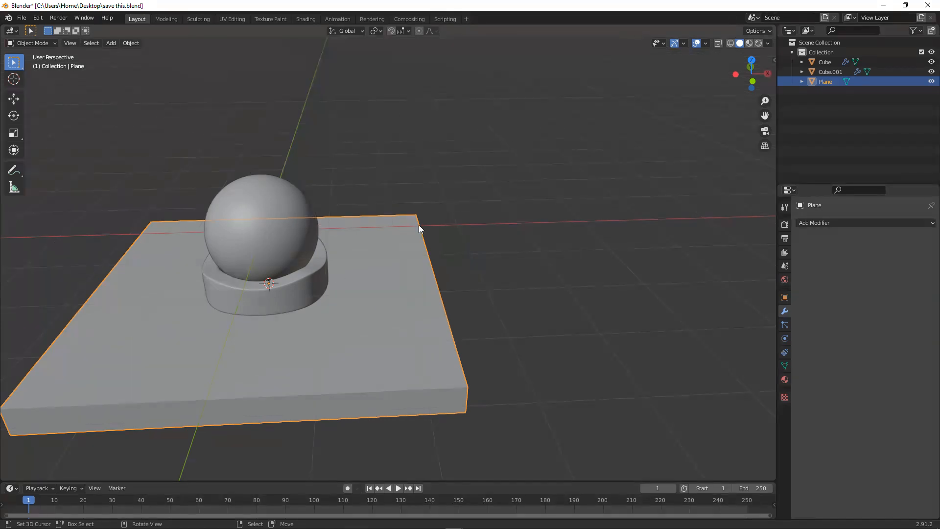
click(835, 224)
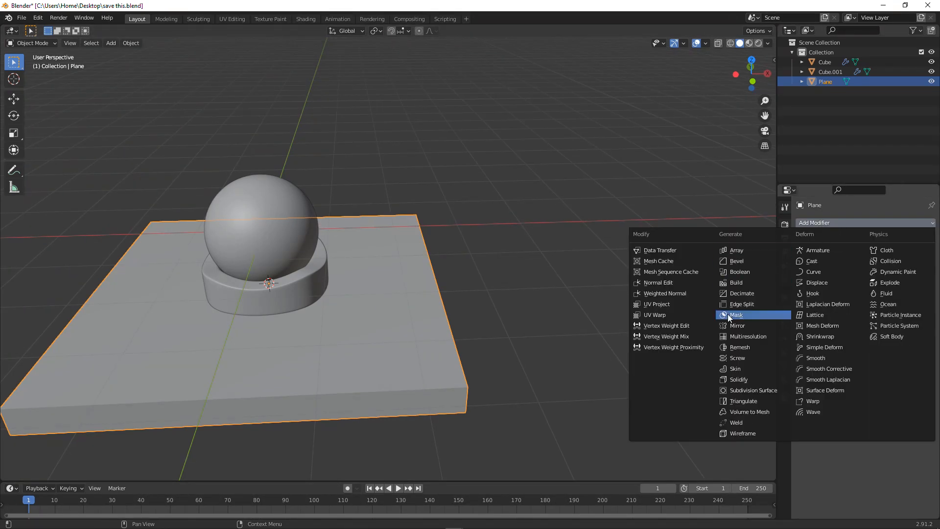
click(745, 337)
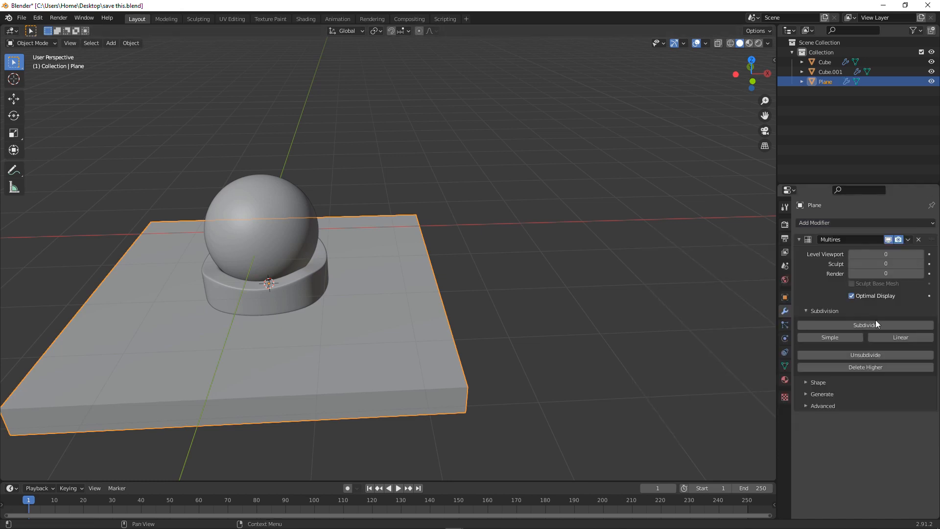
click(882, 326)
click(883, 326)
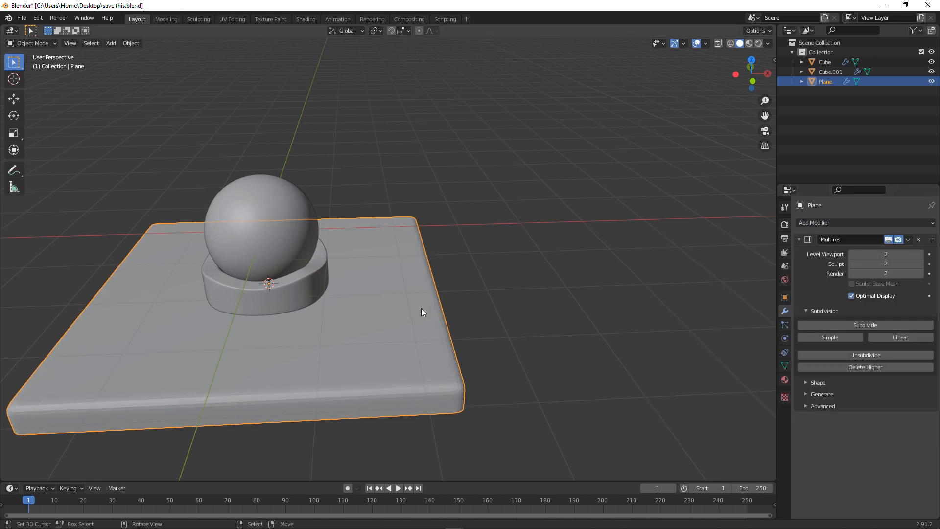
- Shade the slab smooth and save the file
middle_drag(421, 307, 398, 302)
right_click(397, 301)
click(397, 302)
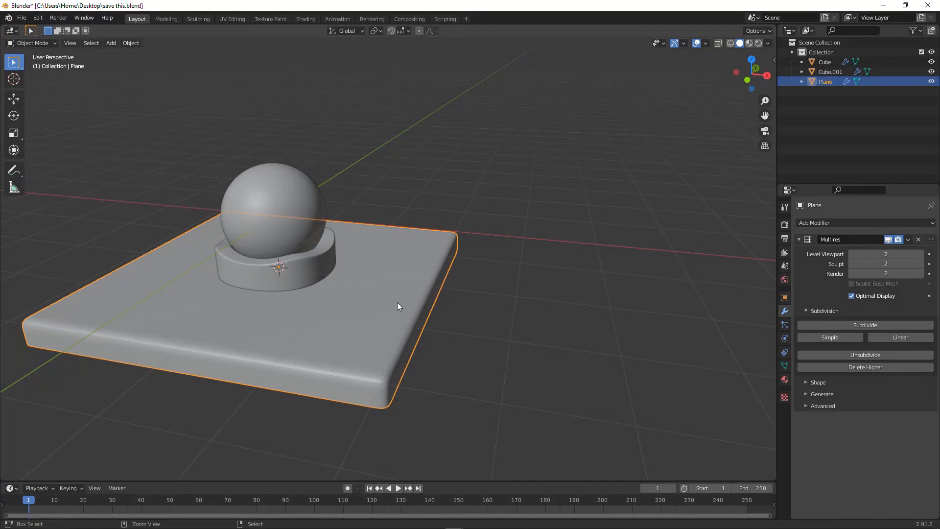
key(ctrl+s)
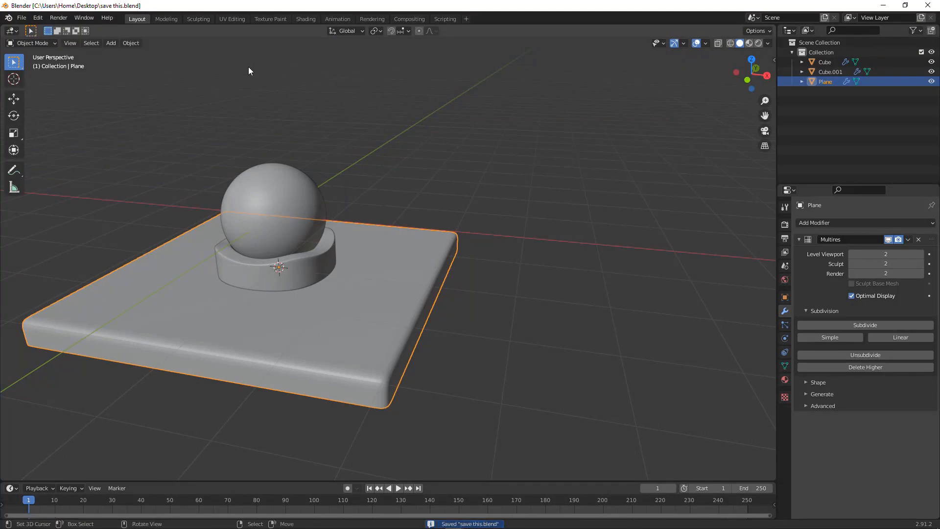
- Switch to the Sculpting workspace, choose the Cloth brush and view the slab from directly above
click(201, 20)
middle_drag(346, 117, 336, 204)
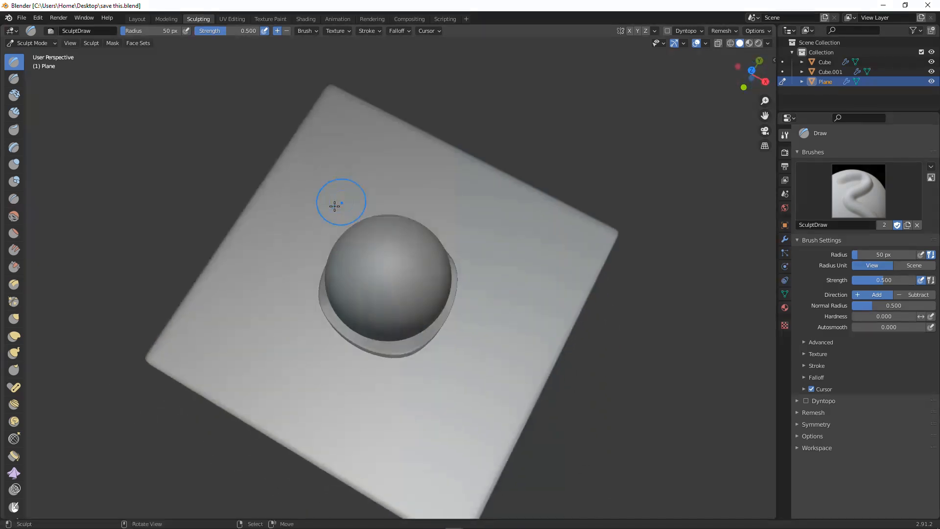
click(14, 473)
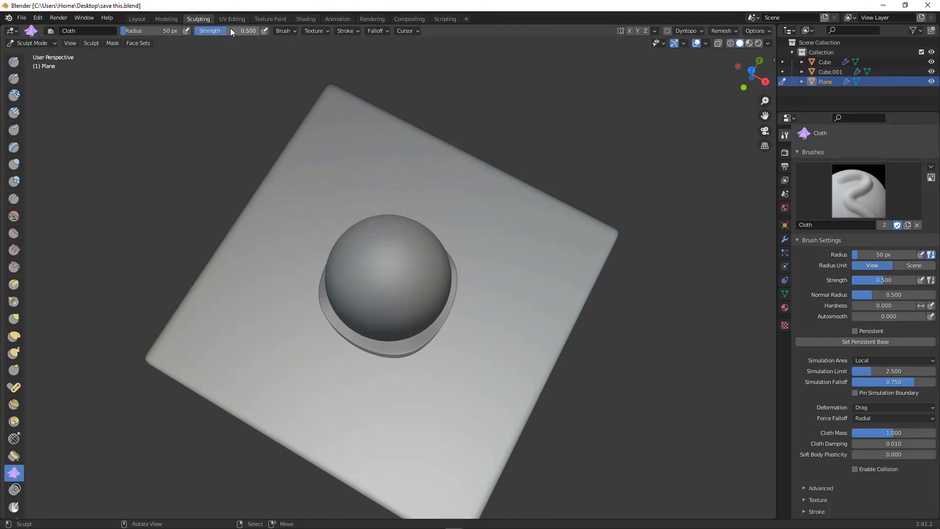
key(KP_7)
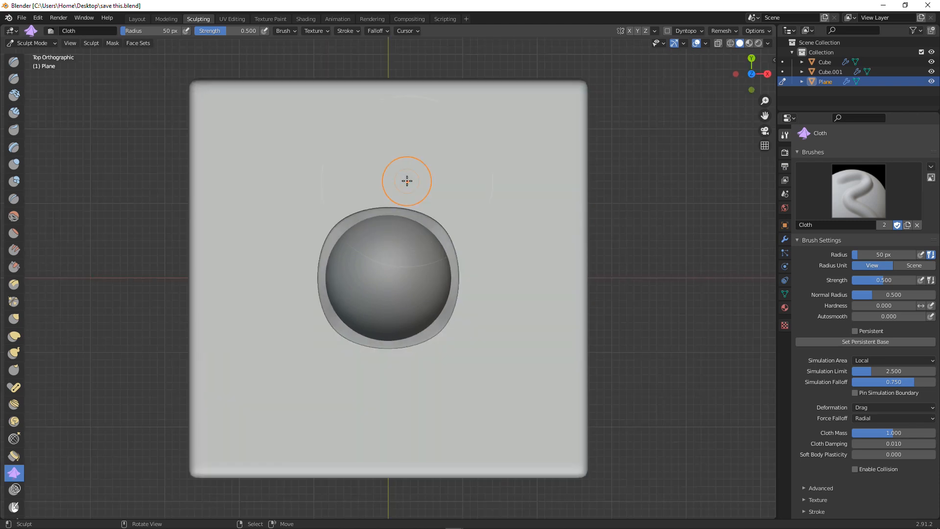
scroll(418, 195, down, 2)
shift+middle_drag(426, 299, 420, 216)
scroll(429, 217, up, 2)
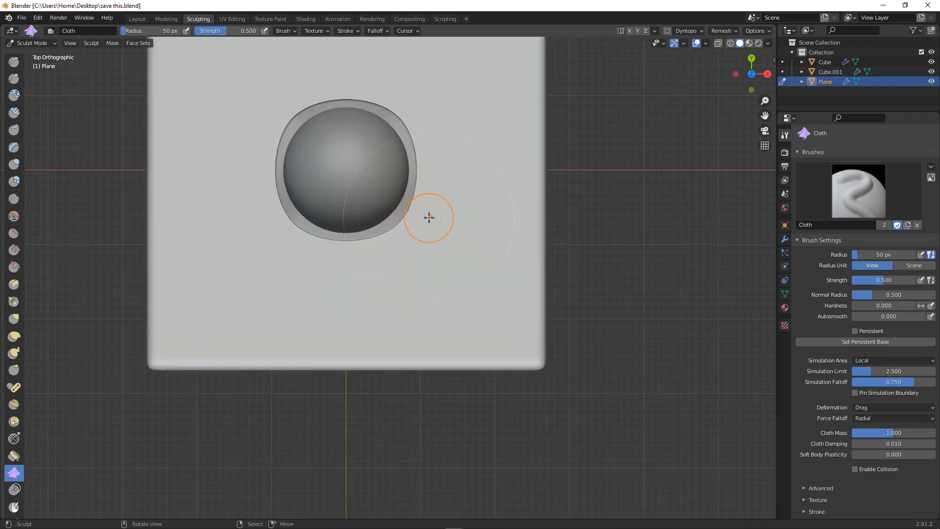
- Sculpt cloth-like folds on top of the slab with the Cloth brush, curving along its front and -X sides around the base
drag(409, 246, 405, 242)
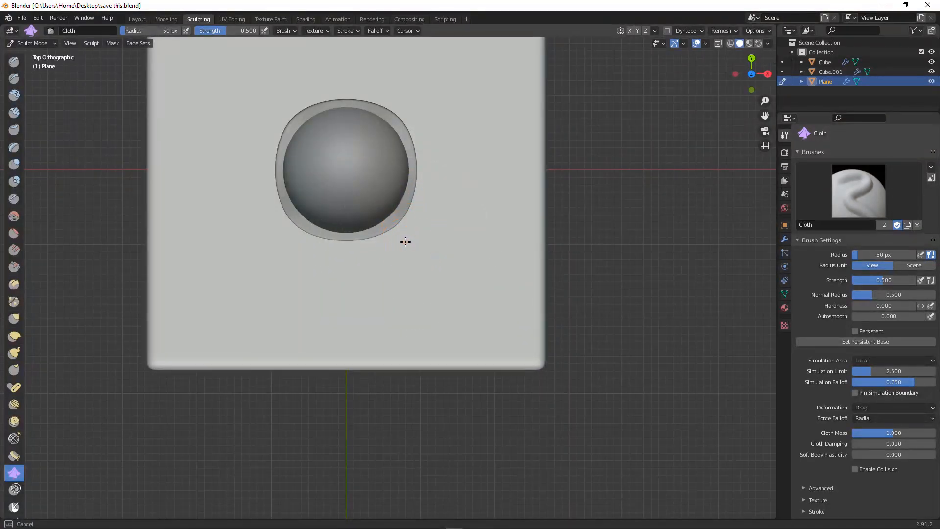
mouse_move(489, 315)
mouse_down()
mouse_move(392, 231)
mouse_move(443, 271)
mouse_move(373, 283)
mouse_move(378, 322)
mouse_up()
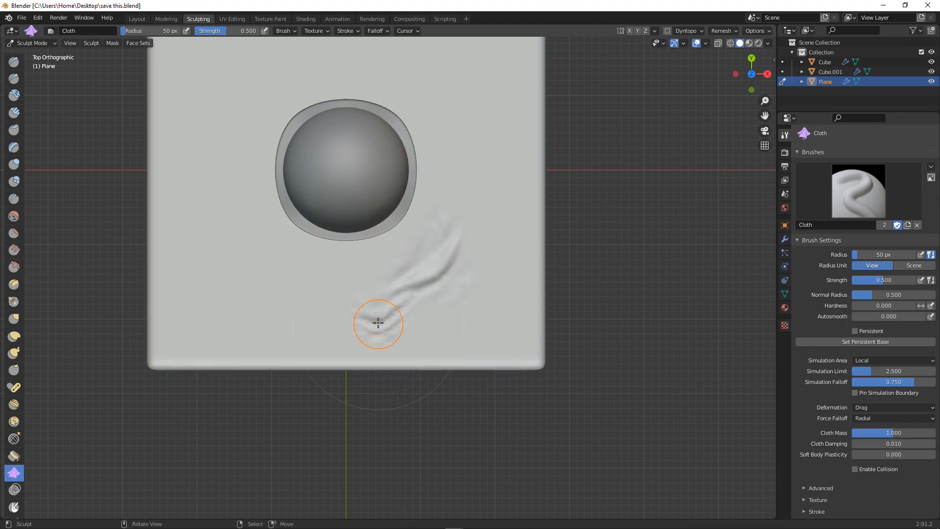
scroll(353, 170, down, 1)
shift+middle_drag(357, 157, 370, 185)
drag(342, 282, 332, 307)
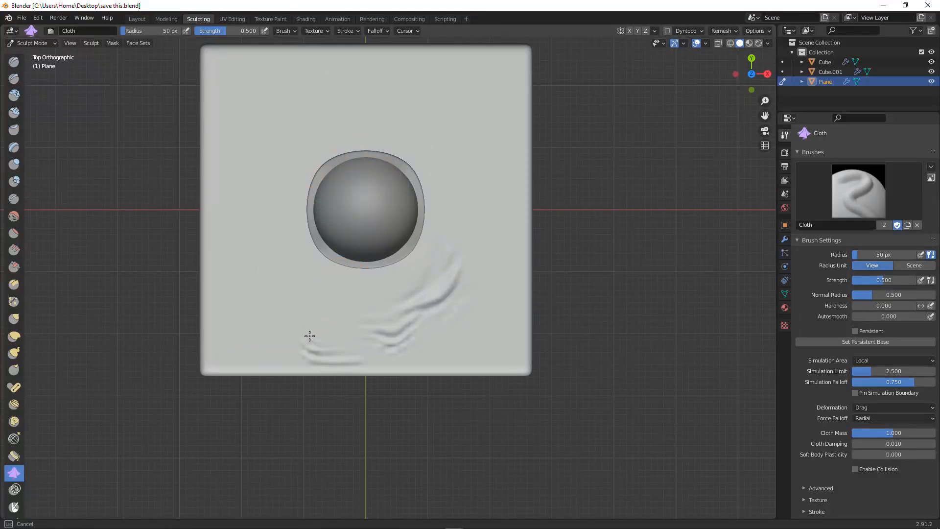
drag(309, 336, 330, 294)
drag(281, 325, 225, 340)
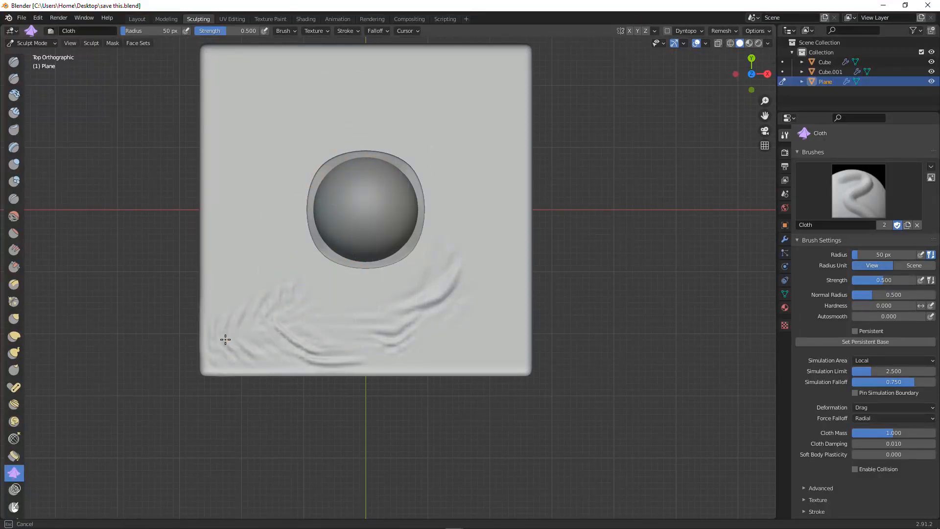
drag(292, 255, 248, 273)
drag(236, 212, 223, 212)
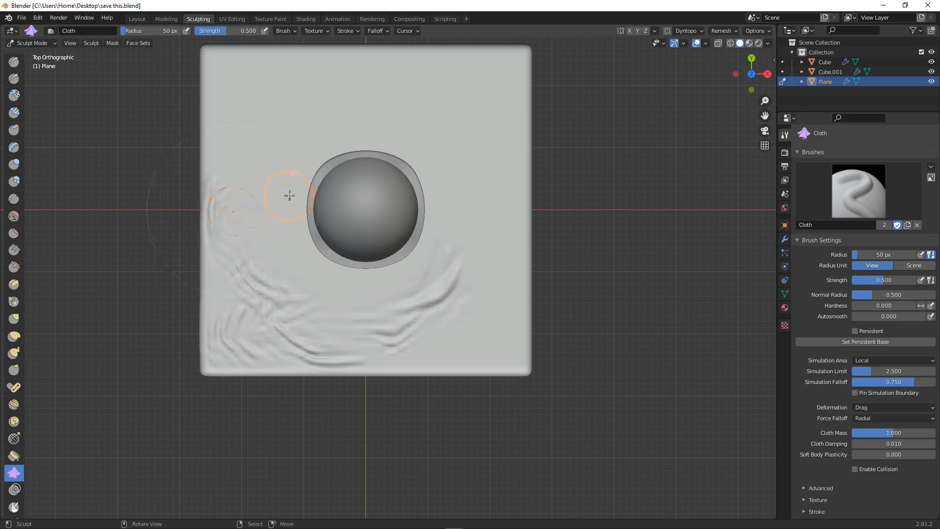
drag(290, 195, 239, 156)
drag(299, 165, 271, 105)
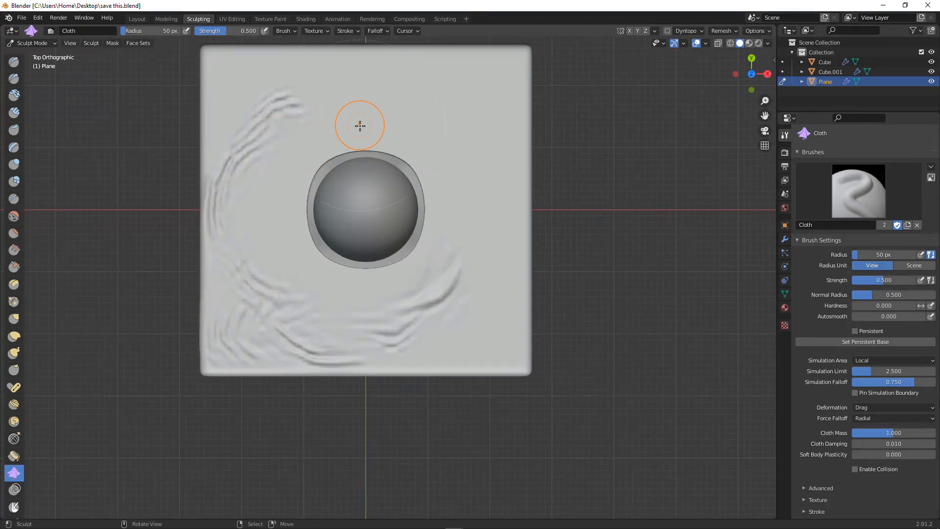
- Densify the folds near the front and -X sides and extend the wrinkling around the base over the rest of the slab's top
drag(252, 196, 314, 215)
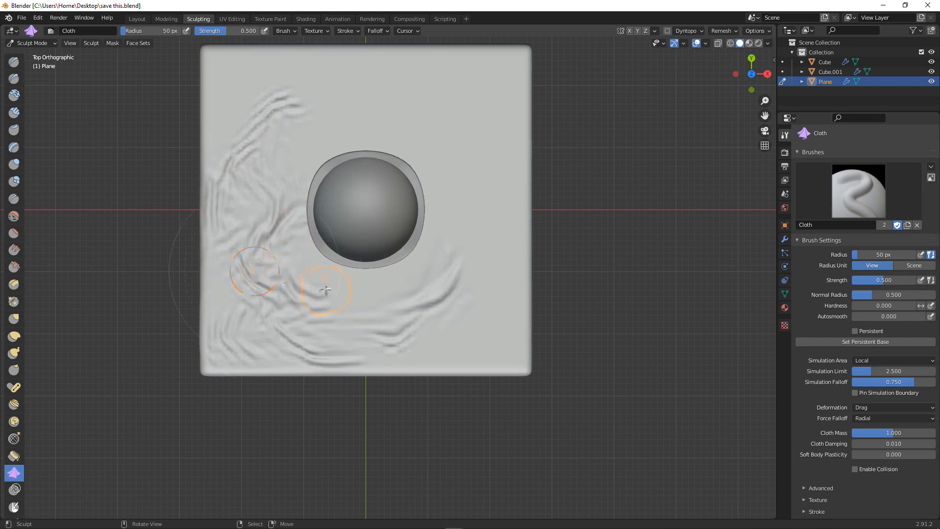
mouse_move(240, 305)
mouse_down()
mouse_move(304, 304)
mouse_move(367, 330)
mouse_move(353, 288)
mouse_move(368, 317)
mouse_up()
drag(438, 292, 436, 335)
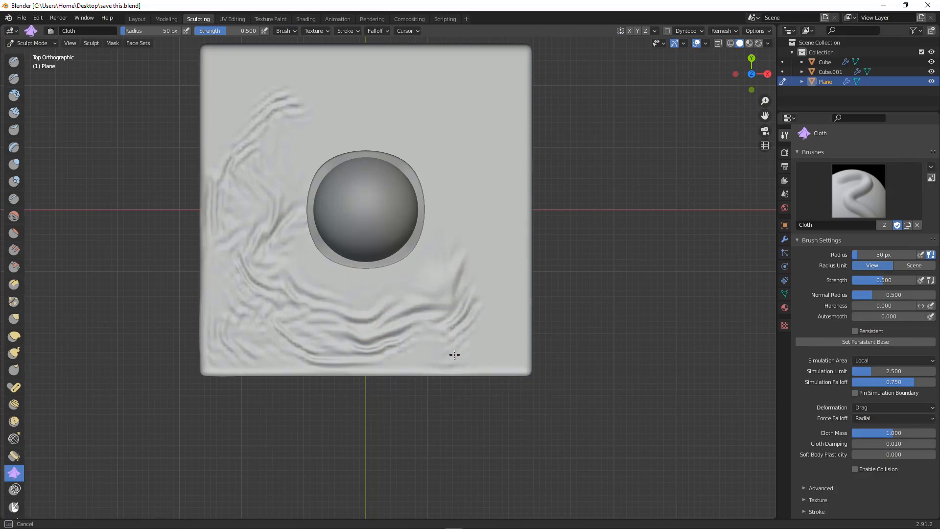
mouse_move(450, 290)
mouse_down()
mouse_move(478, 273)
mouse_move(480, 237)
mouse_up()
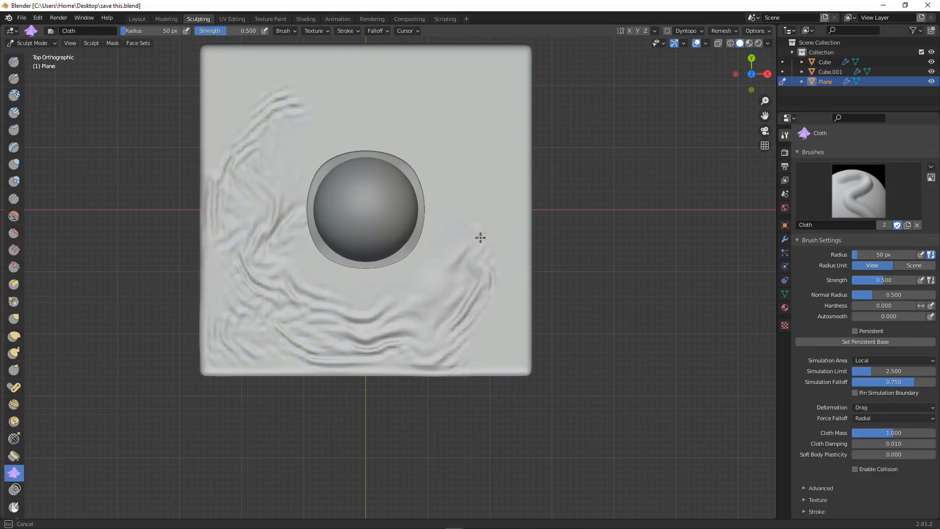
mouse_move(518, 193)
mouse_down()
mouse_move(474, 183)
mouse_move(443, 112)
mouse_move(399, 83)
mouse_move(311, 122)
mouse_move(265, 109)
mouse_move(239, 83)
mouse_move(260, 152)
mouse_up()
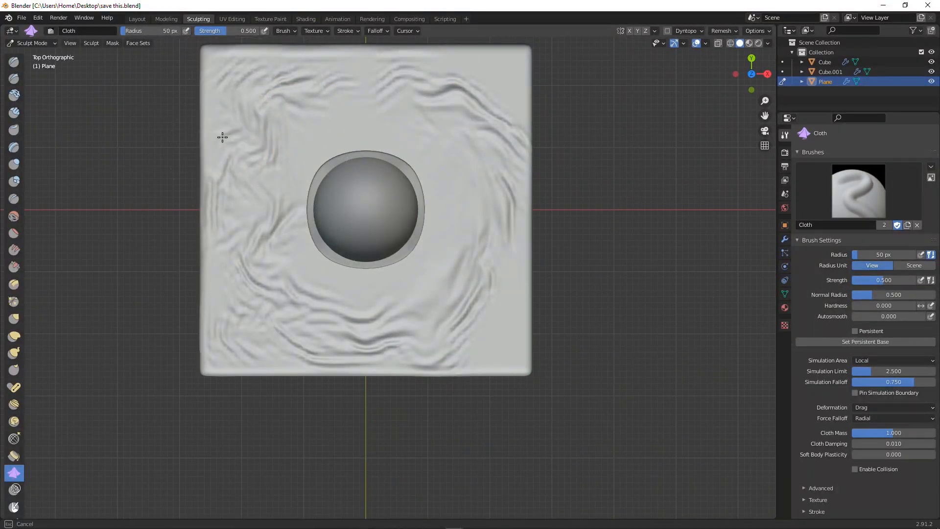
mouse_move(317, 139)
mouse_down()
mouse_move(309, 106)
mouse_move(352, 142)
mouse_move(361, 126)
mouse_move(383, 133)
mouse_move(390, 102)
mouse_up()
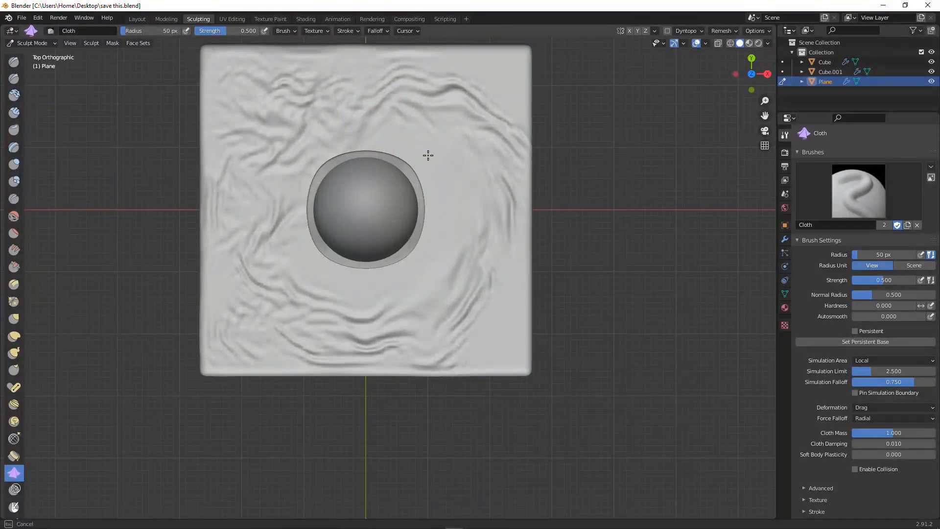
mouse_move(427, 155)
mouse_down()
mouse_move(458, 147)
mouse_move(470, 176)
mouse_move(457, 156)
mouse_move(469, 171)
mouse_move(482, 147)
mouse_move(438, 162)
mouse_move(477, 129)
mouse_up()
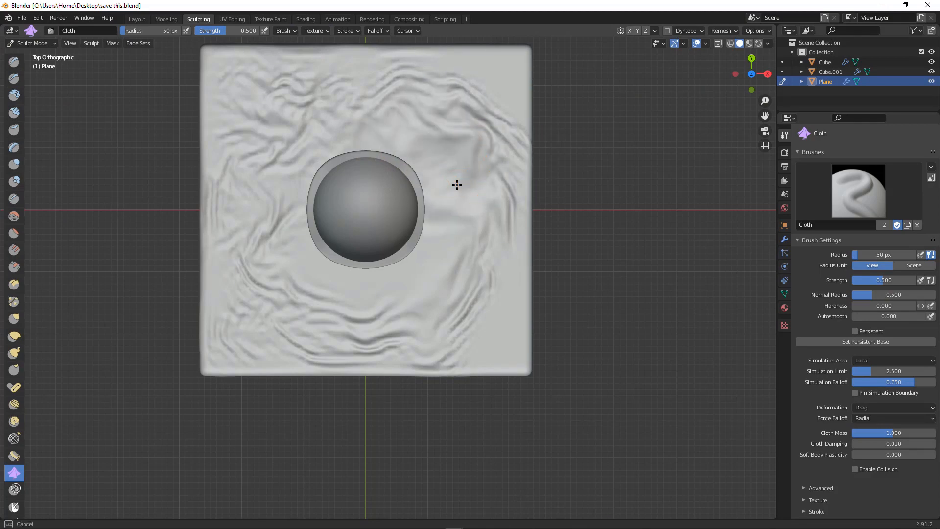
mouse_move(429, 150)
mouse_down()
mouse_move(418, 139)
mouse_move(480, 249)
mouse_up()
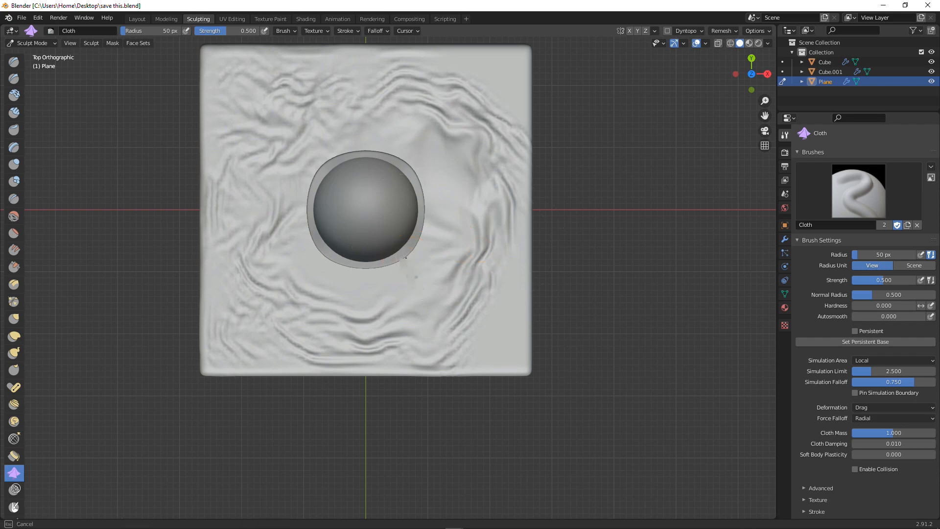
mouse_move(405, 258)
mouse_down()
mouse_move(480, 380)
mouse_move(497, 310)
mouse_move(523, 329)
mouse_move(527, 274)
mouse_move(512, 164)
mouse_move(527, 59)
mouse_move(474, 89)
mouse_move(431, 69)
mouse_move(242, 126)
mouse_move(240, 205)
mouse_up()
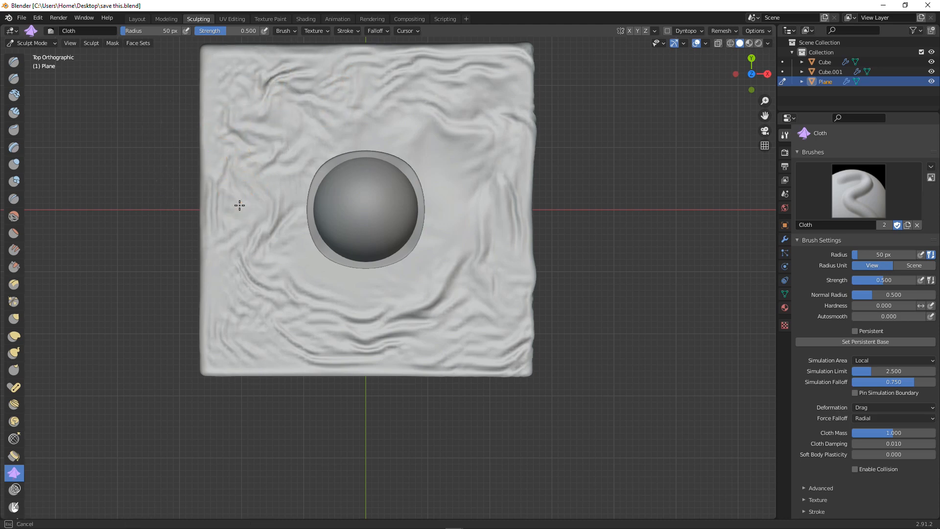
mouse_move(253, 271)
mouse_down()
mouse_move(241, 293)
mouse_move(274, 350)
mouse_move(325, 361)
mouse_move(355, 326)
mouse_move(308, 311)
mouse_up()
- Choose the Smooth brush and set its radius to 204 px and its strength to 0.300
middle_drag(433, 338, 379, 254)
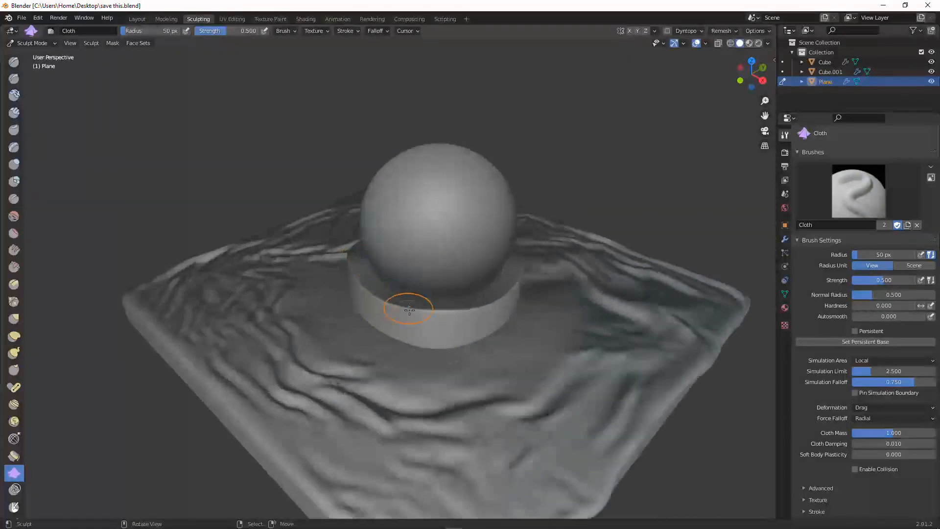
shift+middle_drag(461, 390, 376, 219)
scroll(376, 219, up, 3)
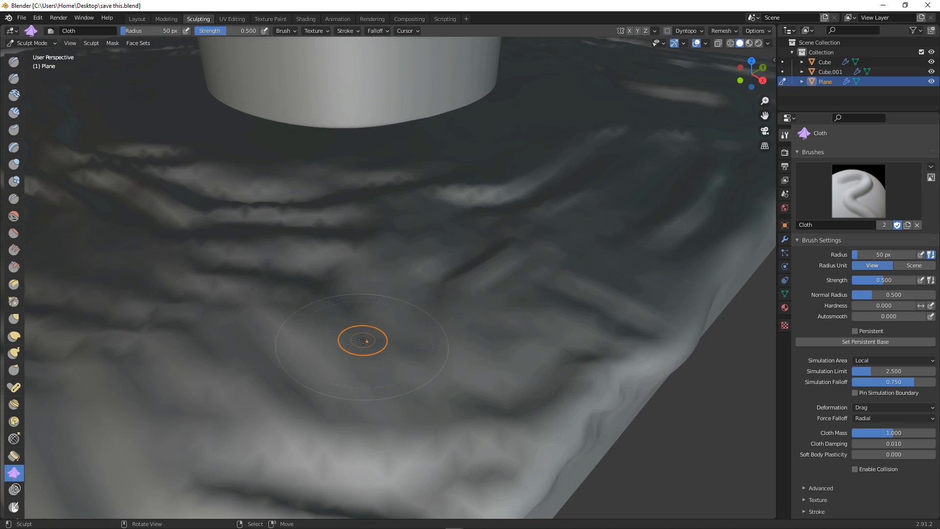
key(KP_7)
scroll(308, 307, down, 3)
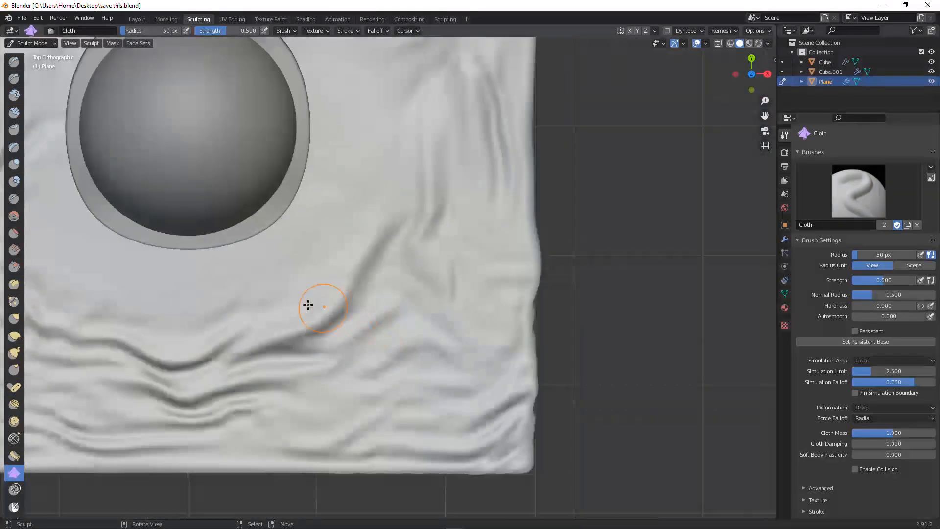
click(14, 216)
scroll(350, 394, down, 1)
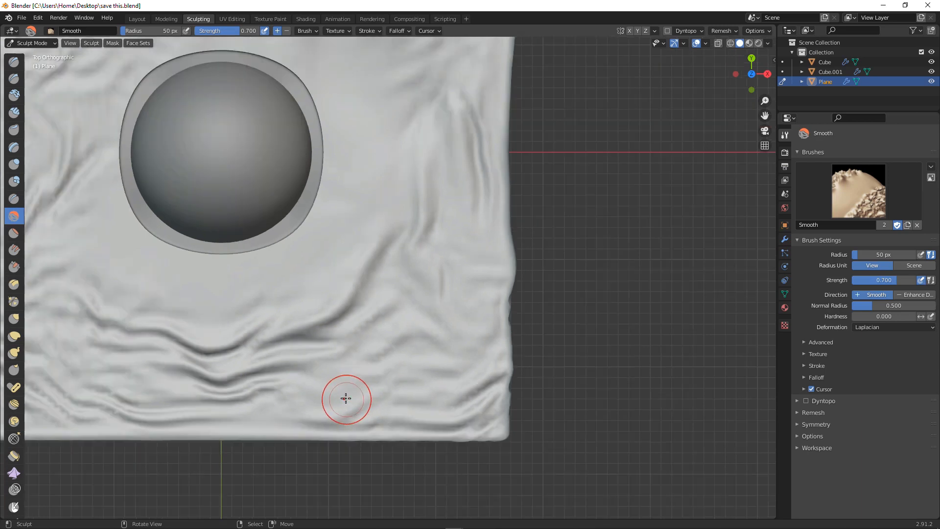
shift+middle_drag(367, 325, 437, 308)
scroll(437, 308, up, 1)
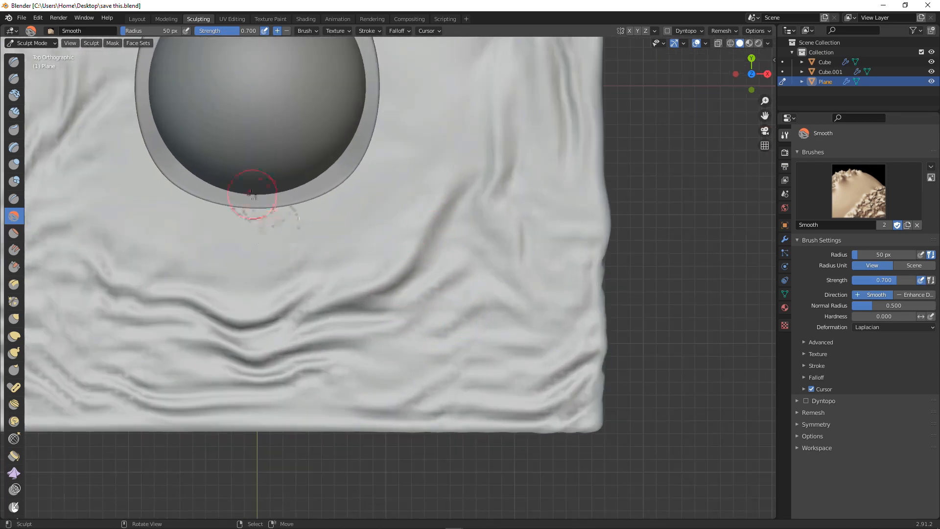
key(f)
click(517, 308)
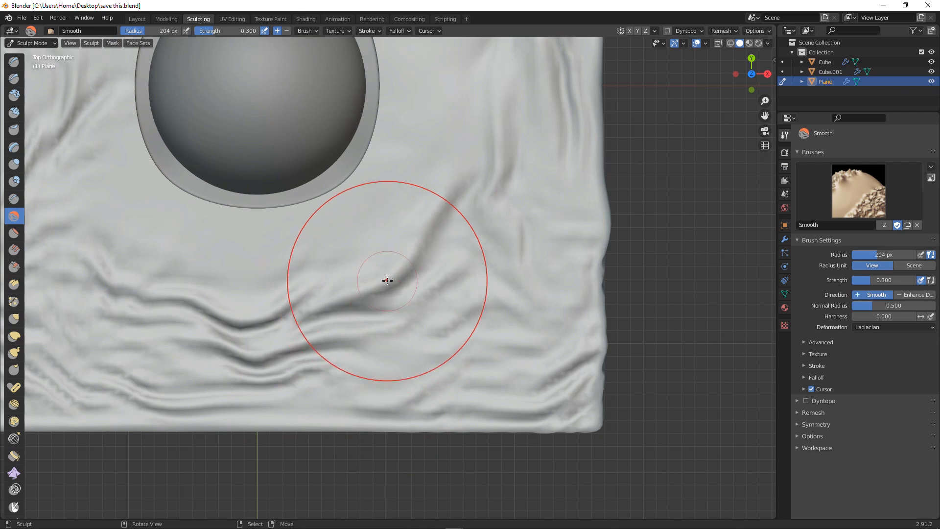
- Examine the wrinkles across the slab's top from directly above, then check its corners and sides at low angles
shift+middle_drag(167, 316, 413, 318)
shift+middle_drag(241, 199, 256, 357)
shift+middle_drag(252, 146, 279, 357)
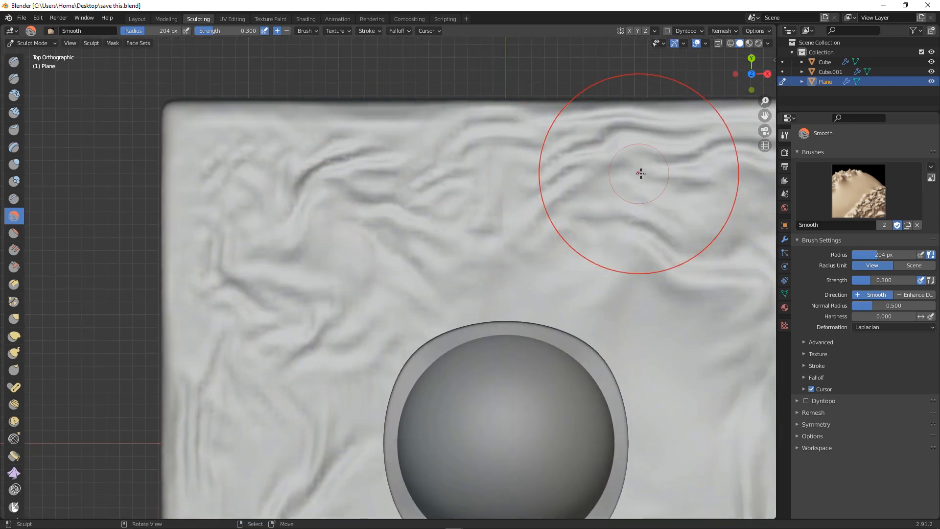
shift+middle_drag(653, 248, 479, 225)
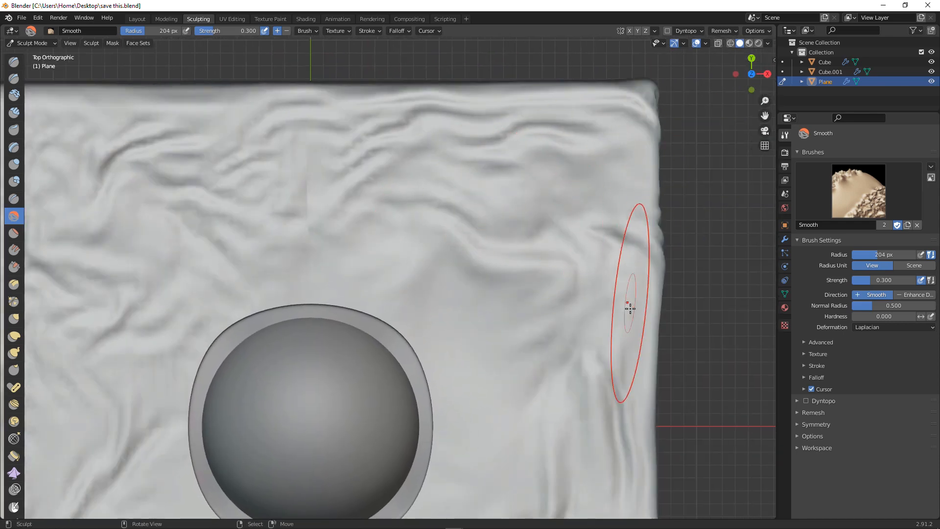
mouse_move(609, 403)
middle_down()
mouse_move(492, 393)
mouse_move(410, 409)
mouse_move(497, 357)
mouse_move(497, 367)
middle_up()
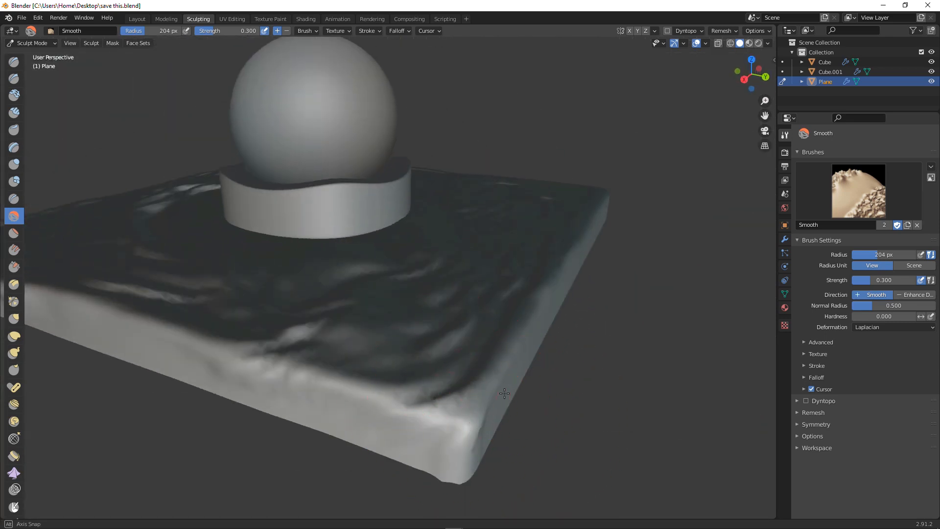
middle_drag(409, 403, 596, 433)
mouse_move(461, 294)
middle_down()
mouse_move(483, 338)
mouse_move(322, 316)
mouse_move(327, 346)
mouse_move(338, 319)
middle_up()
scroll(379, 277, up, 3)
mouse_move(380, 277)
middle_down()
mouse_move(385, 307)
mouse_move(387, 289)
middle_up()
key(KP_7)
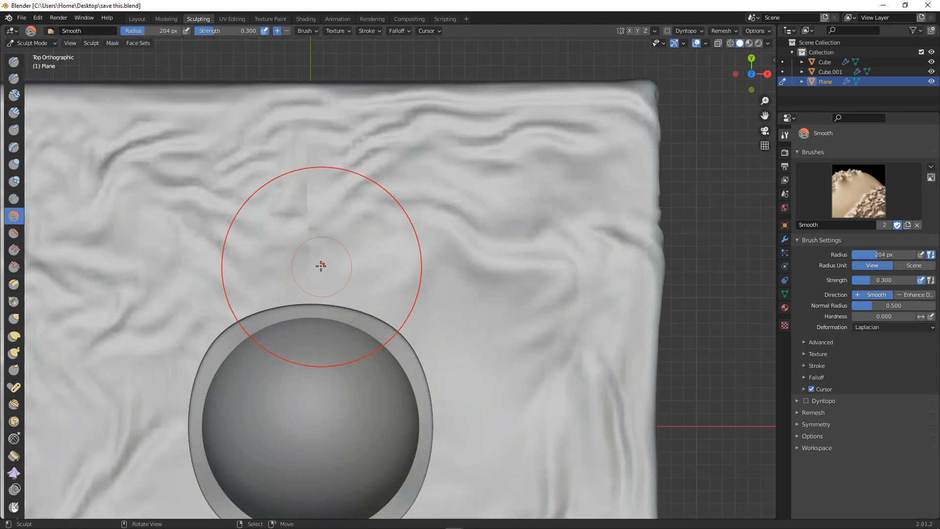
scroll(495, 349, down, 3)
mouse_move(495, 348)
middle_down()
mouse_move(357, 315)
mouse_move(421, 334)
mouse_move(450, 332)
middle_up()
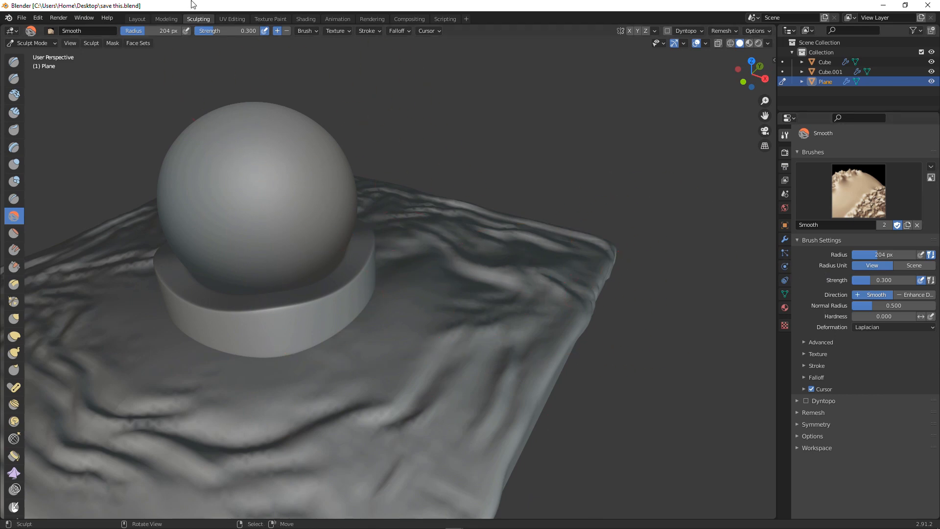
- Return to the Layout workspace, add a Subdivision Surface modifier to the slab below its Multires modifier, and save the file
click(90, 19)
click(137, 19)
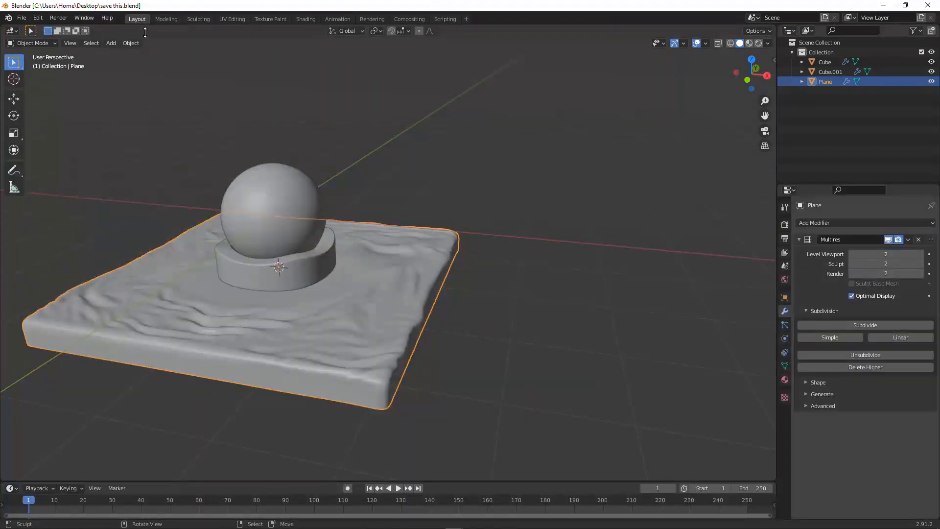
middle_drag(355, 254, 389, 216)
scroll(460, 263, up, 7)
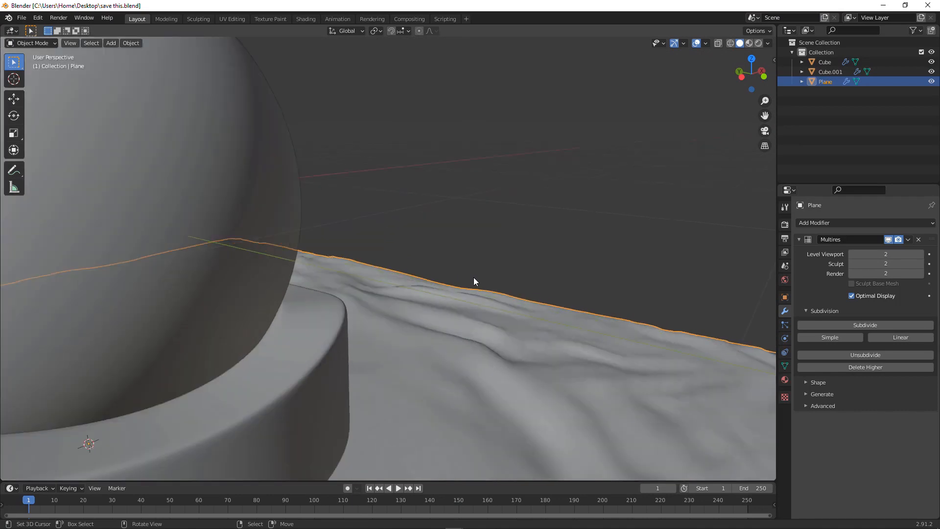
click(801, 239)
click(818, 221)
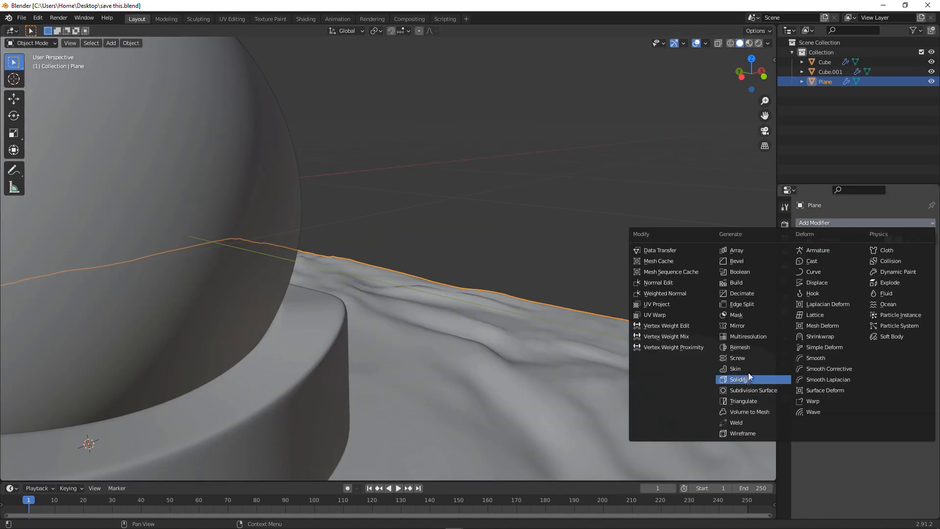
click(766, 390)
middle_drag(710, 357, 621, 354)
ctrl+middle_drag(622, 353, 547, 359)
key(ctrl+s)
ctrl+middle_drag(527, 408, 592, 311)
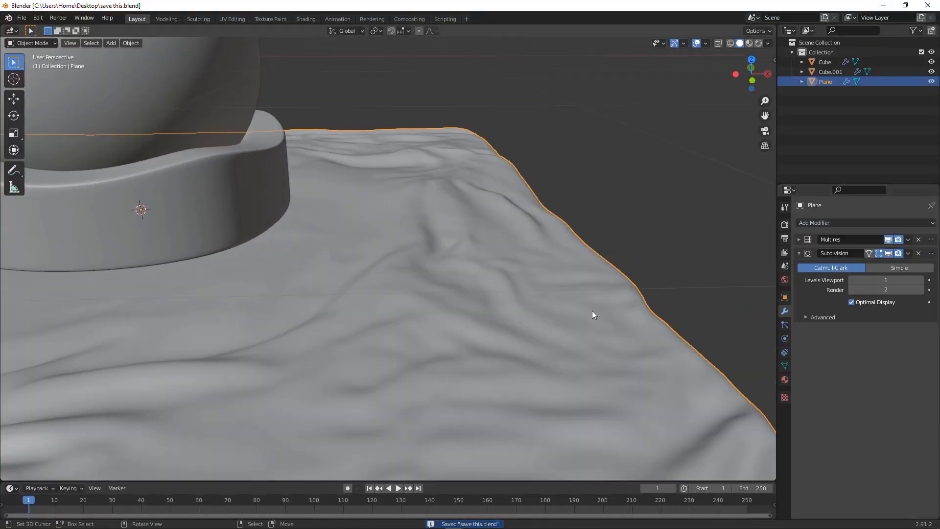
- Compare the slab's surface with the Subdivision modifier's viewport display switched off and on, leaving it on
click(888, 254)
click(888, 254)
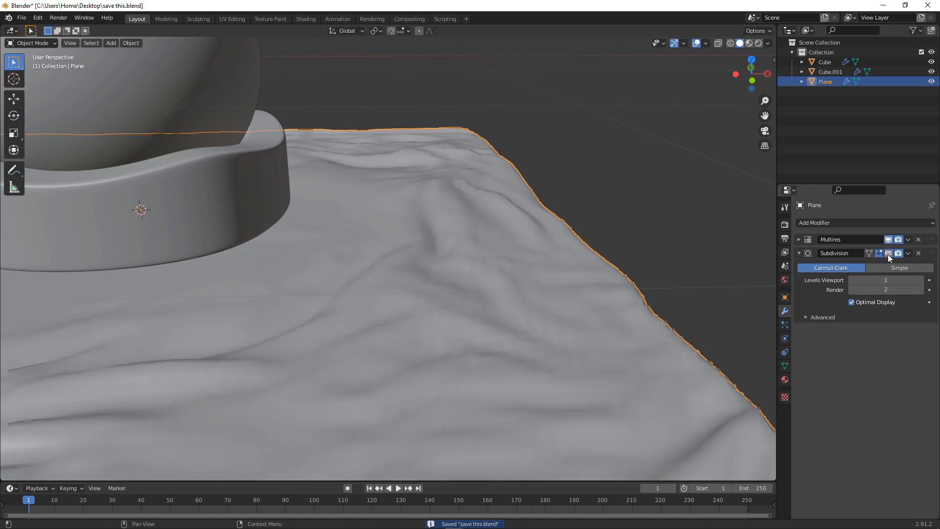
click(888, 254)
click(888, 254)
scroll(417, 309, down, 3)
middle_drag(417, 309, 433, 323)
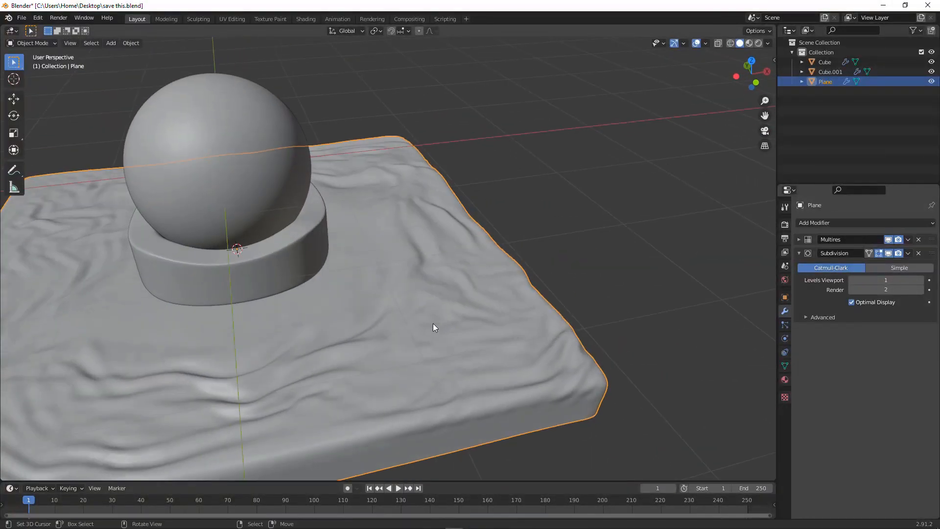
- Try 2 viewport levels on the slab's Subdivision modifier, then set them back to 1
click(921, 281)
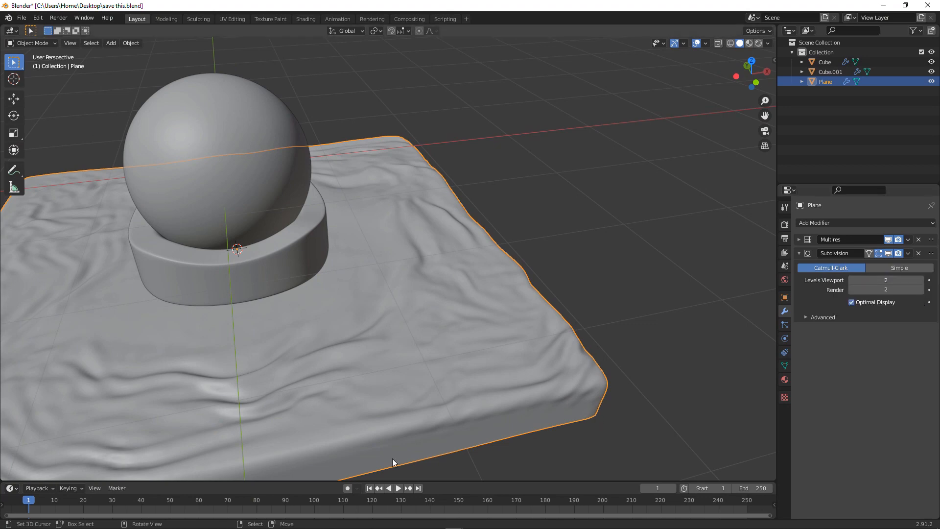
scroll(392, 458, up, 1)
middle_drag(392, 458, 464, 368)
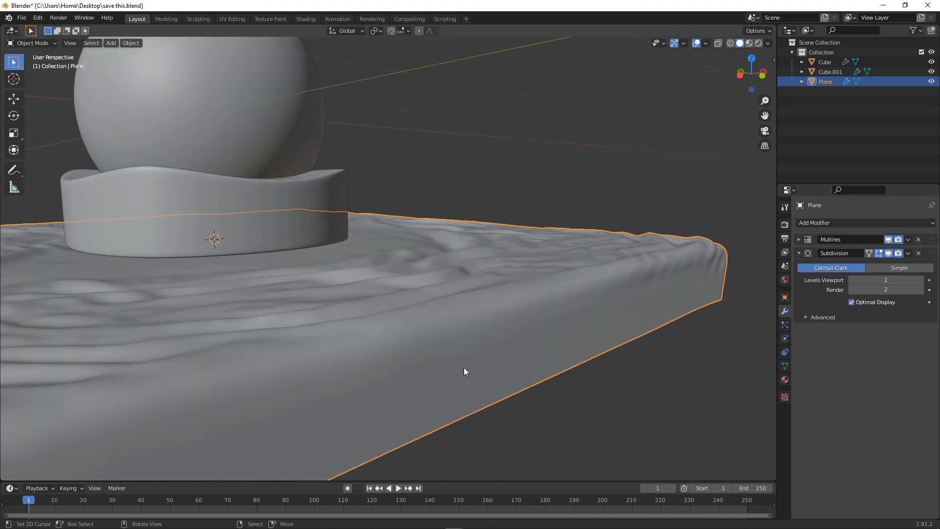
click(851, 279)
middle_drag(660, 281, 626, 303)
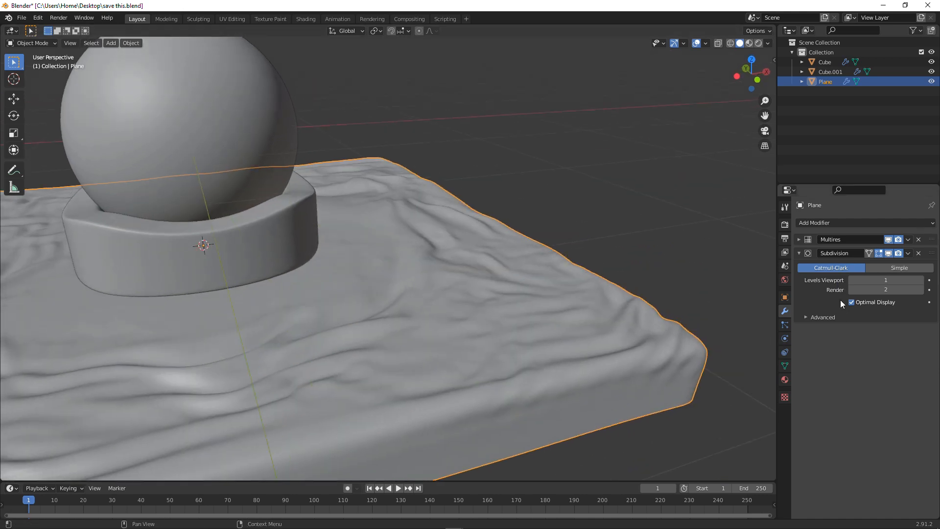
- Set the slab's Subdivision render level to 1 and save the file
click(852, 289)
key(ctrl+s)
middle_drag(447, 340, 463, 333)
scroll(507, 312, down, 4)
middle_drag(507, 312, 441, 280)
scroll(442, 276, down, 1)
middle_drag(383, 295, 398, 297)
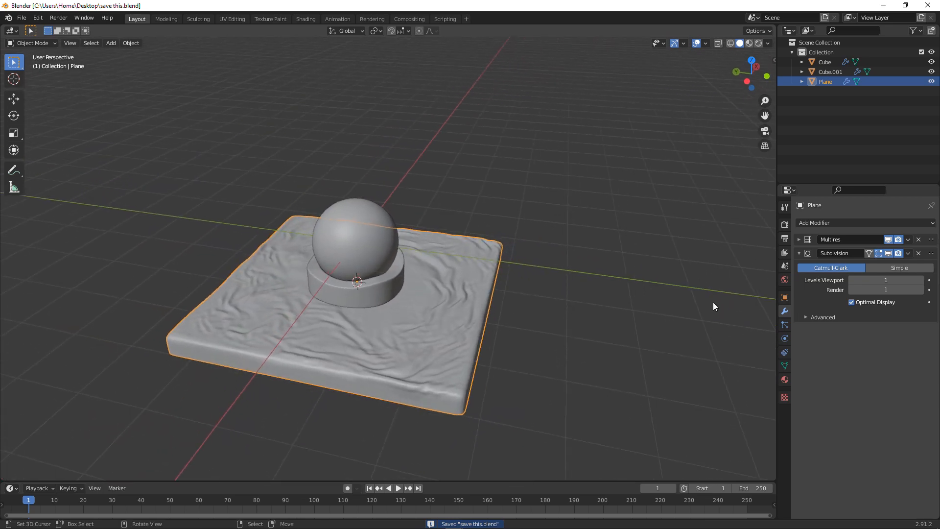
- In Edit Mode, select the slab's vertical corner edges and mark them as seams
shift+middle_drag(692, 365, 453, 294)
shift+middle_drag(402, 257, 448, 321)
alt+right_click(377, 295)
alt+right_click(446, 320)
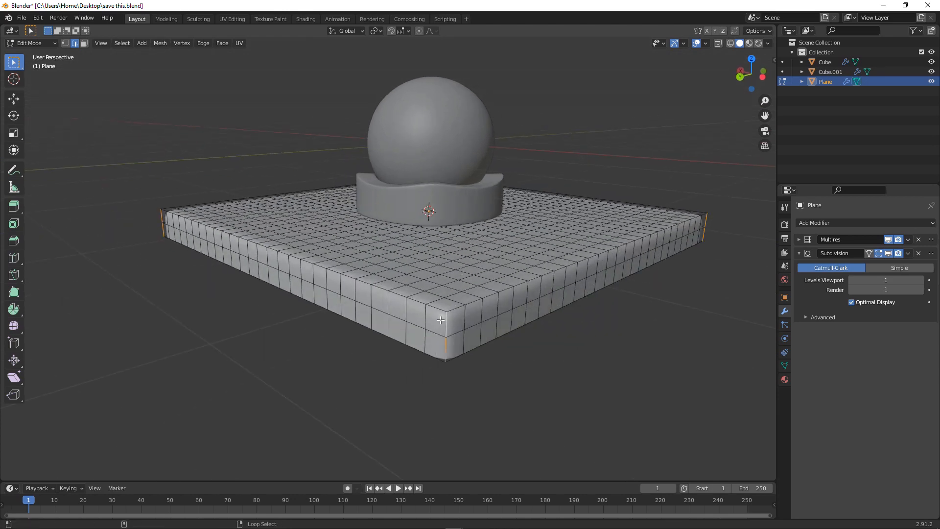
right_click(503, 320)
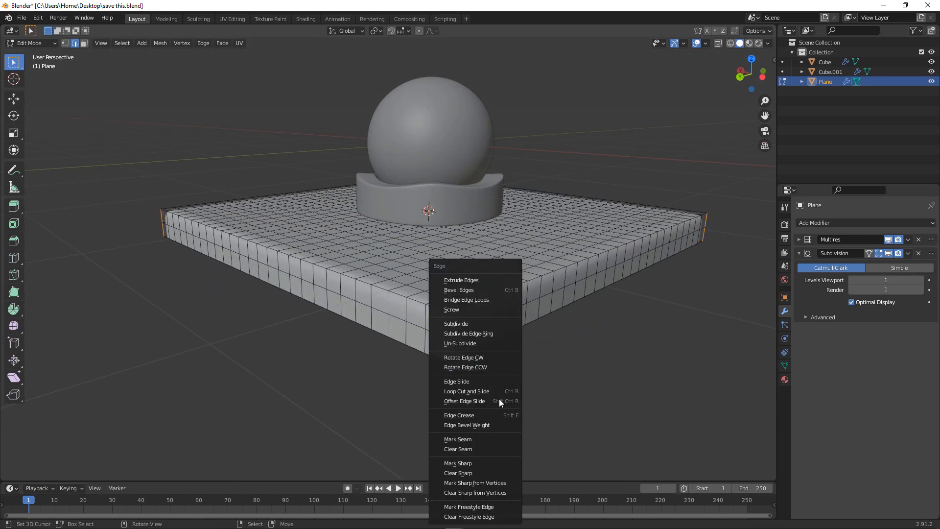
click(493, 439)
- Unwrap the slab's entire mesh, return to Object Mode and save the file
key(a)
key(u)
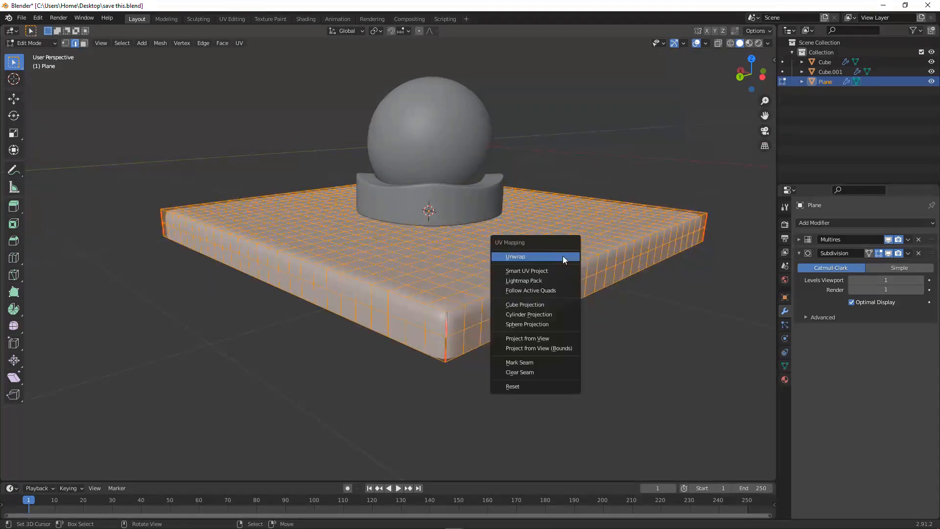
click(562, 257)
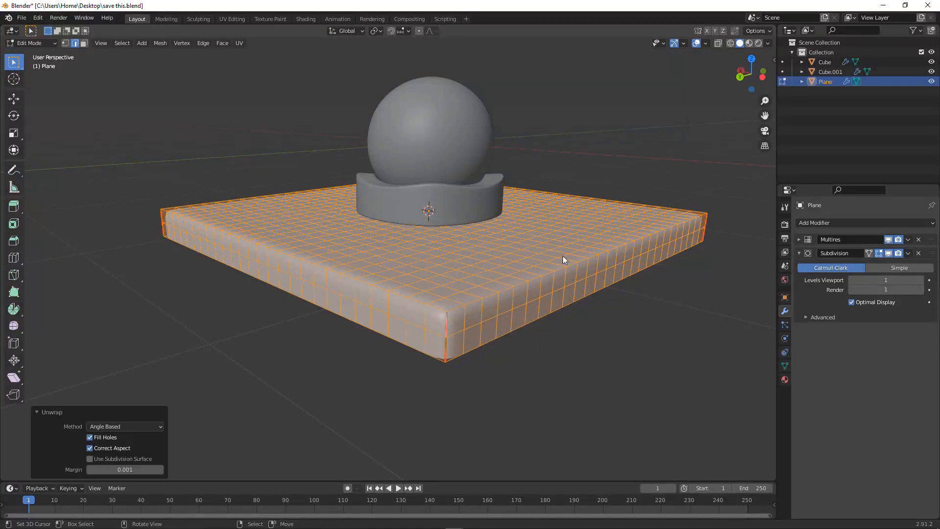
key(Tab)
key(ctrl+s)
- Enable the Face Orientation overlay to check the normals of the sphere, base and slab
middle_drag(563, 256, 693, 67)
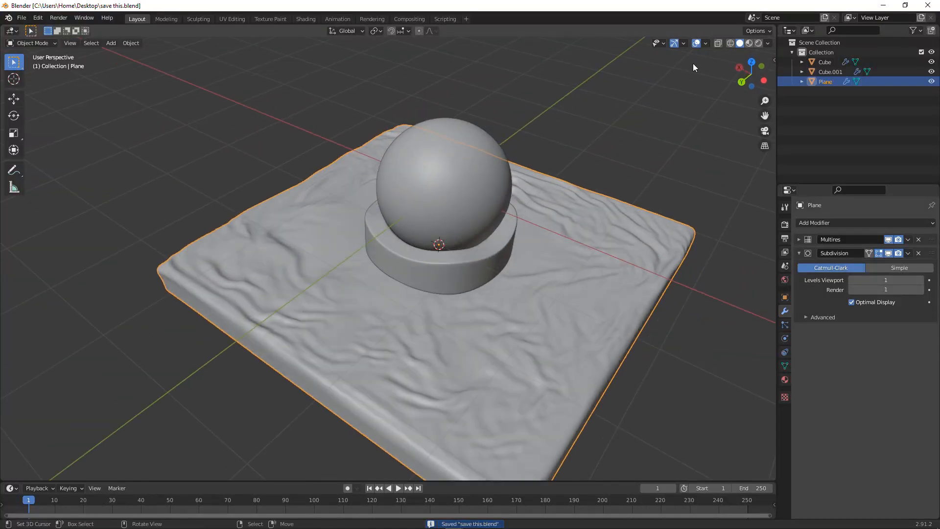
click(705, 43)
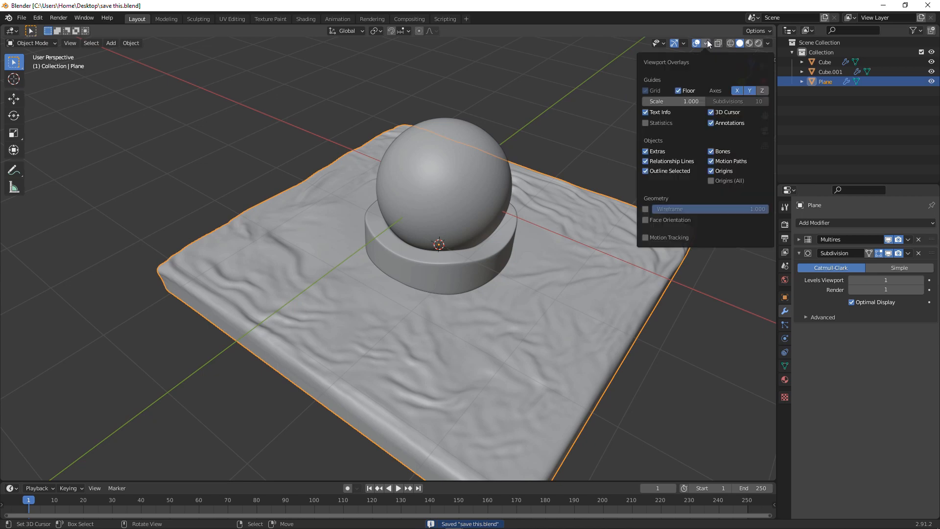
click(647, 220)
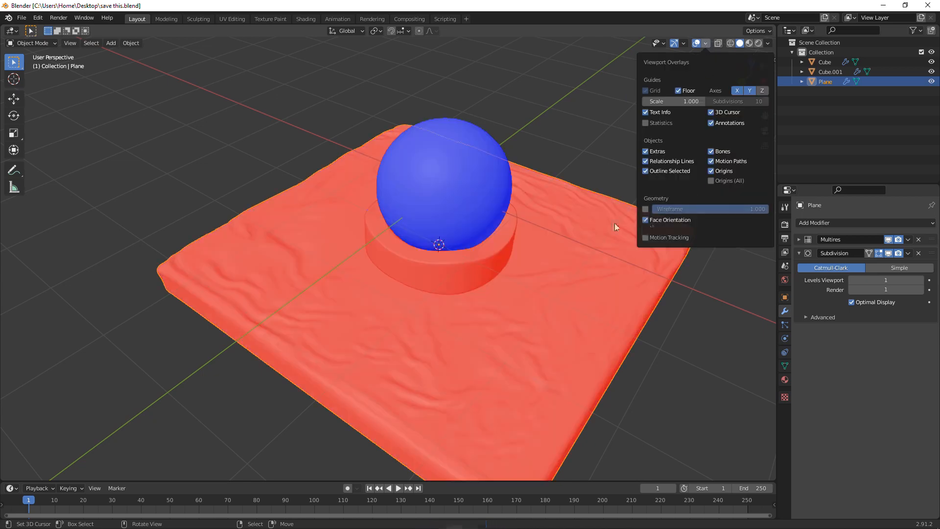
middle_drag(614, 222, 486, 153)
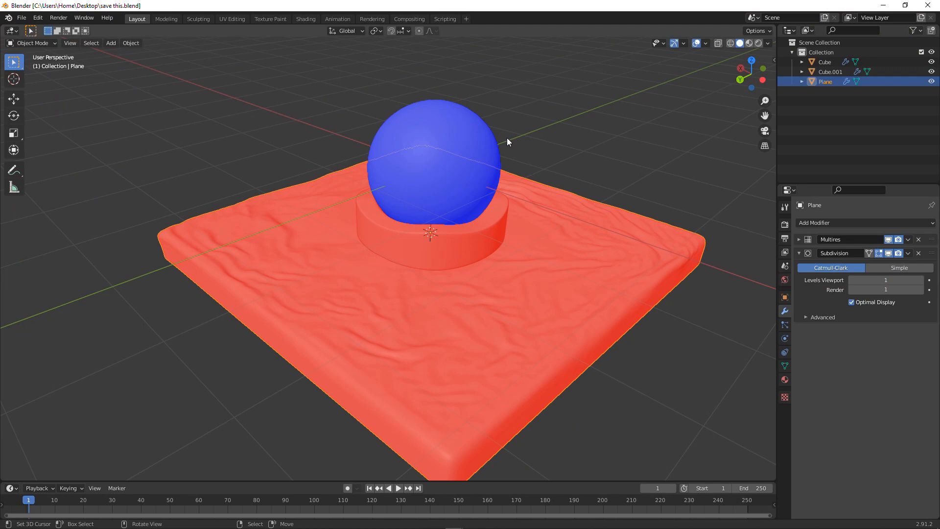
- Recalculate the normals of the round base and the slab together in Edit Mode, and save the file
click(459, 248)
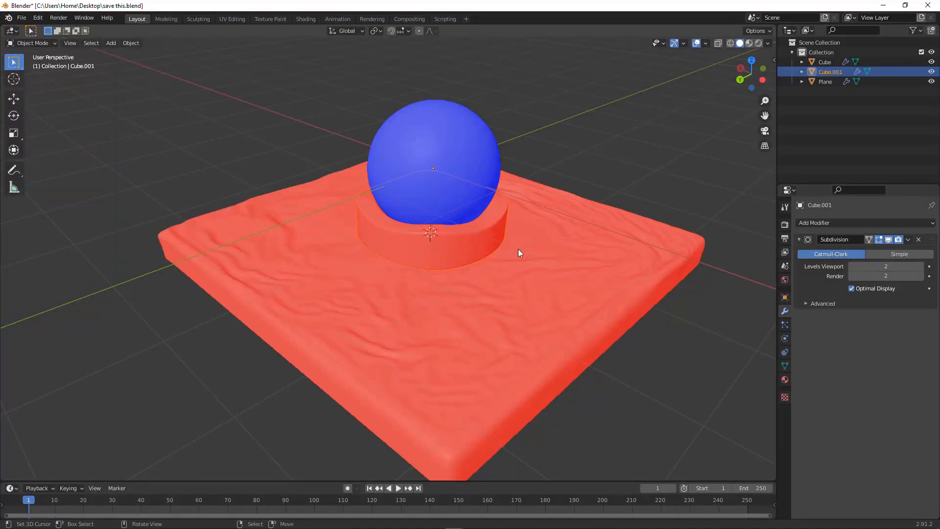
shift+click(583, 268)
key(Tab)
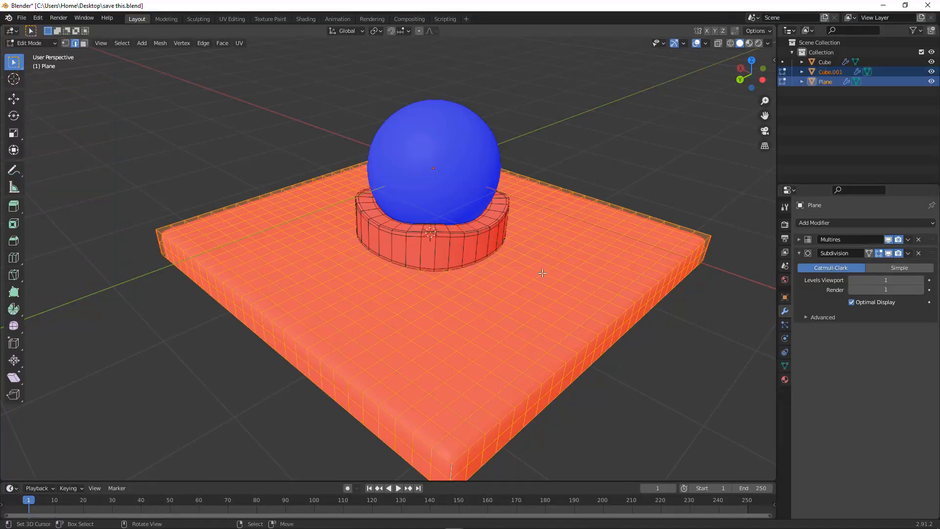
key(a)
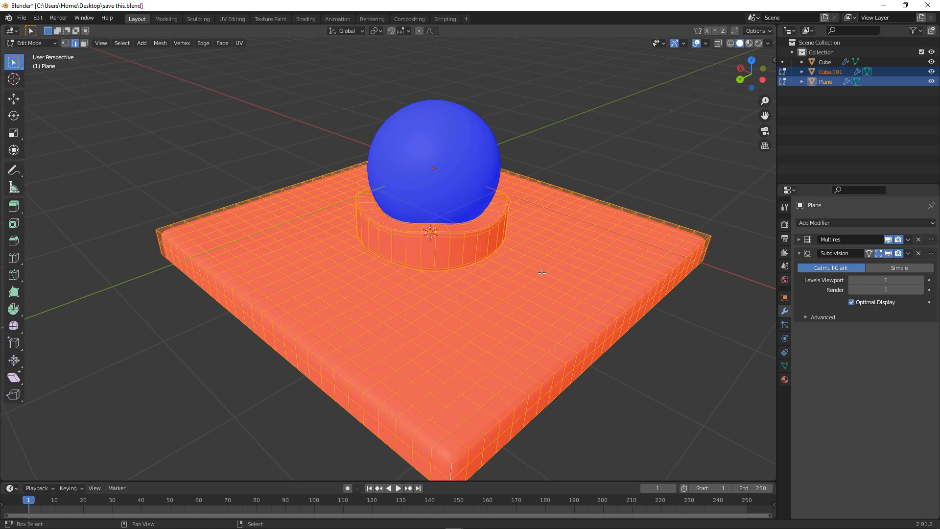
key(shift+n)
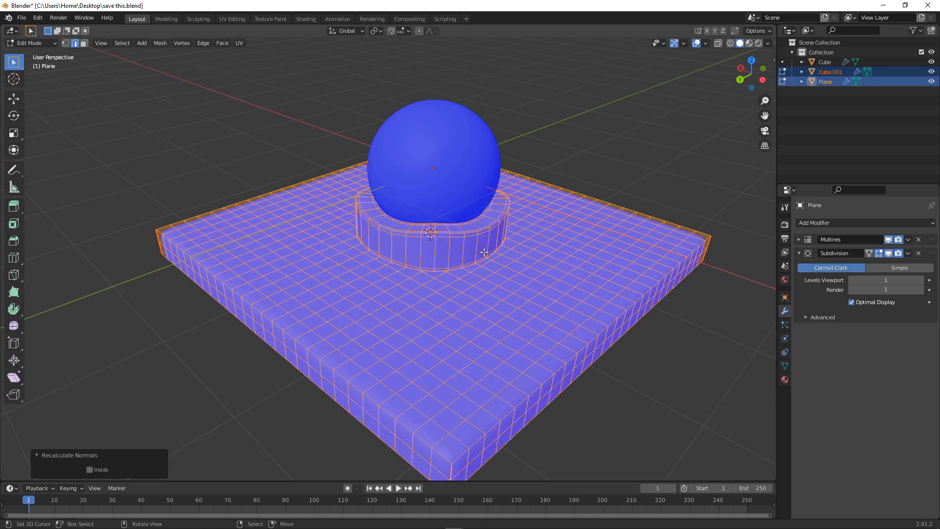
mouse_move(541, 273)
middle_down()
mouse_move(534, 217)
mouse_move(514, 241)
mouse_move(465, 201)
mouse_move(456, 181)
mouse_move(454, 243)
mouse_move(337, 166)
mouse_move(325, 172)
mouse_move(404, 220)
mouse_move(457, 195)
mouse_move(423, 224)
mouse_move(453, 225)
mouse_move(478, 254)
mouse_move(561, 232)
middle_up()
key(Tab)
key(ctrl+s)
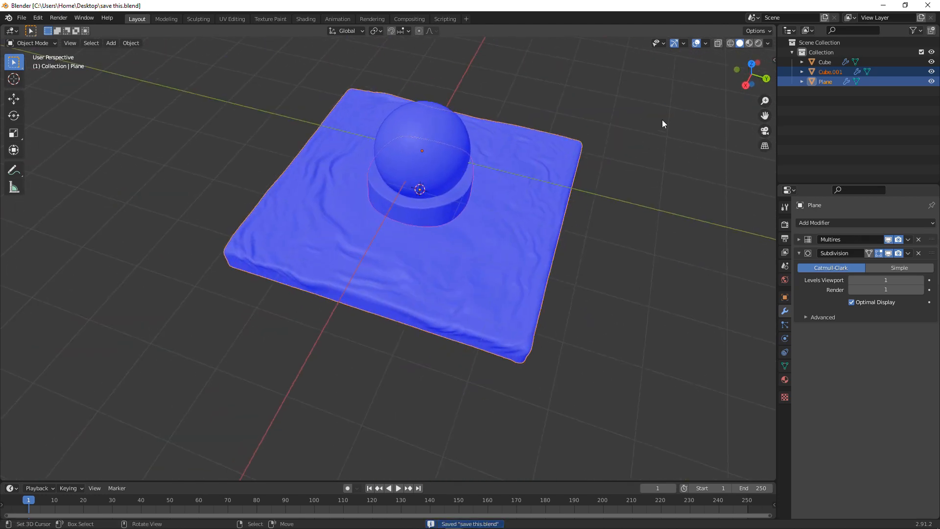
- Turn off the Face Orientation overlay in the viewport
click(705, 44)
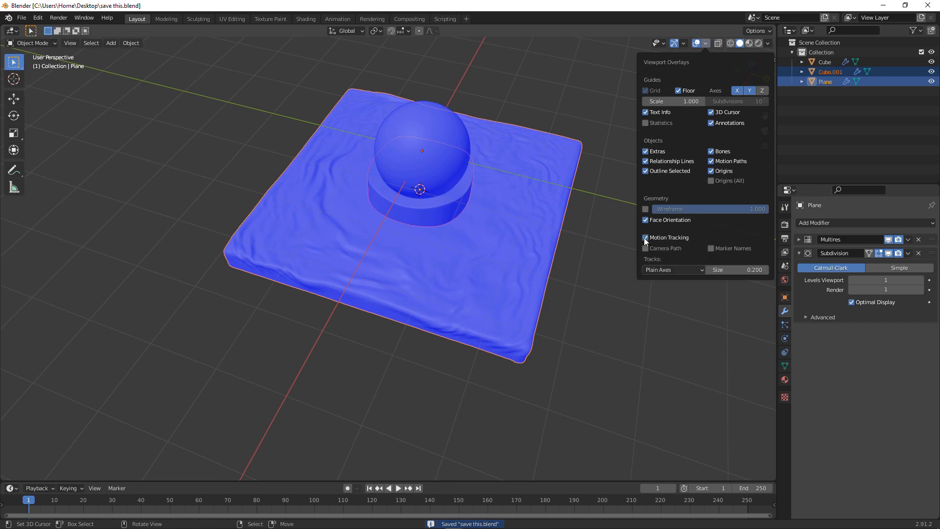
click(703, 43)
click(649, 221)
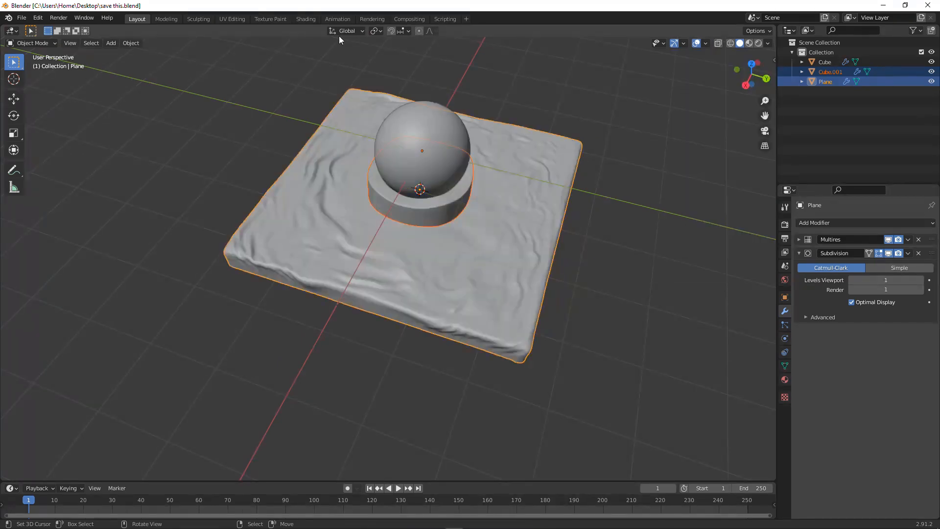
- In the Shading workspace, replace the round base's shared material with a new one of its own, and select the sphere
click(306, 19)
scroll(533, 191, up, 5)
scroll(544, 186, down, 4)
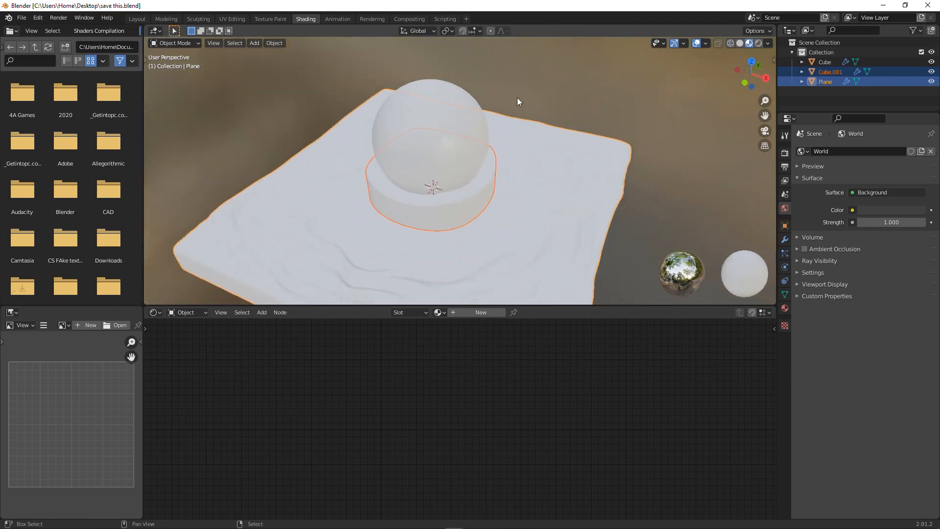
click(484, 207)
click(463, 206)
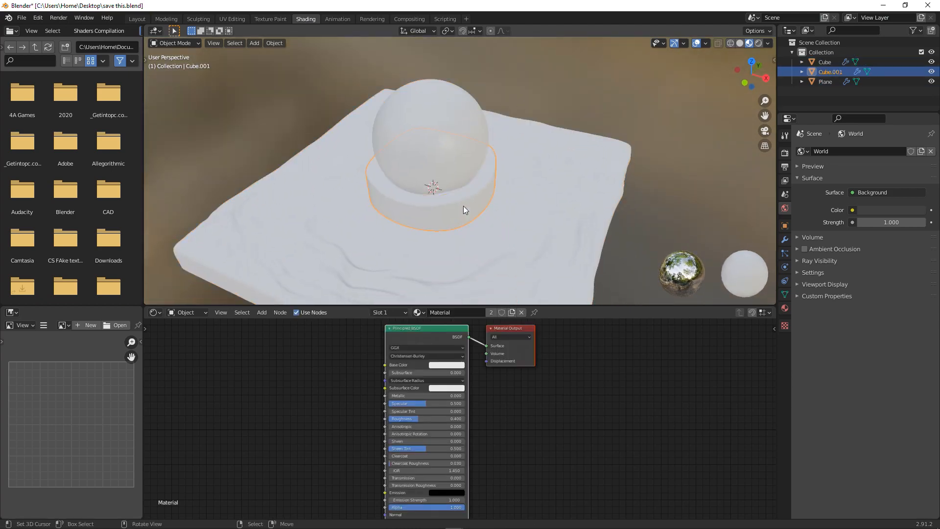
click(784, 308)
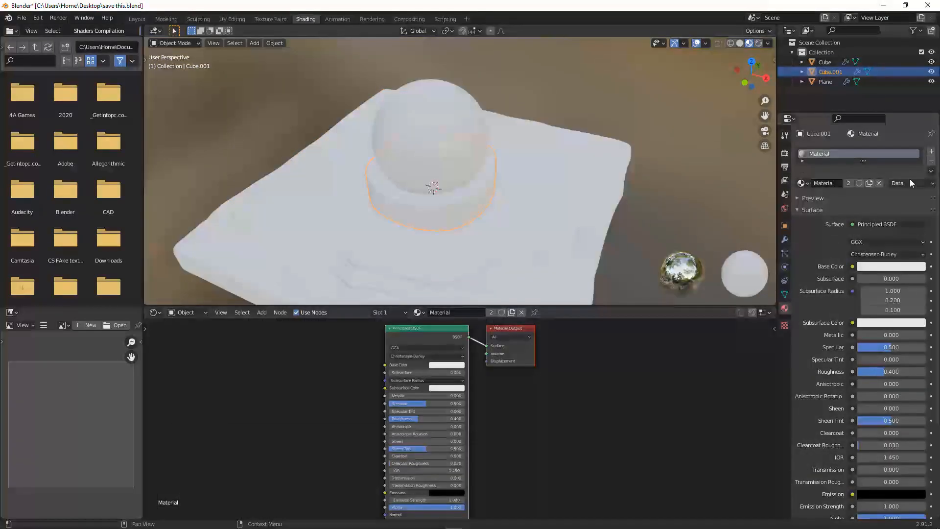
click(931, 162)
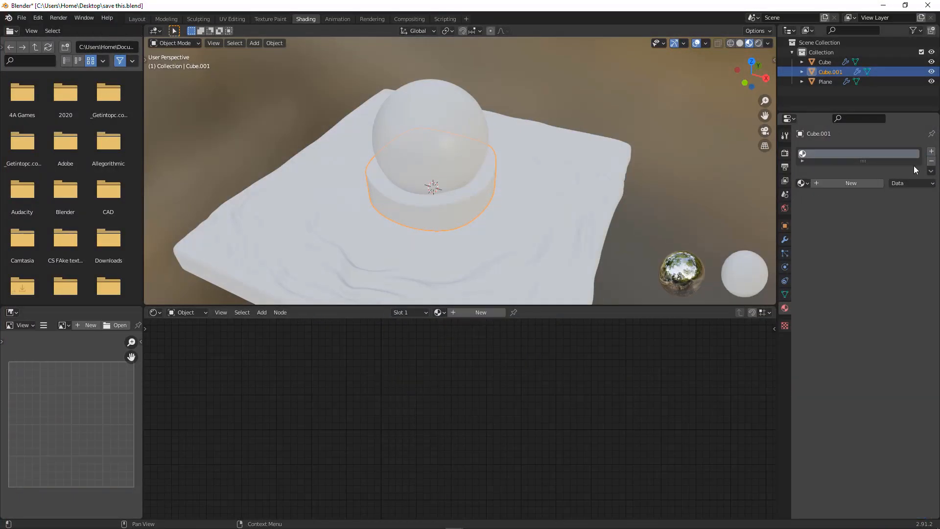
click(850, 184)
click(465, 140)
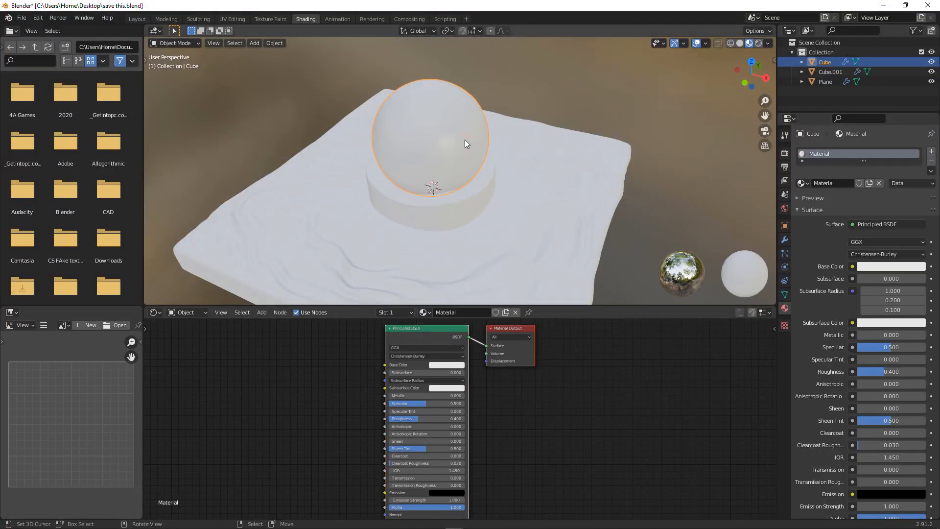
- Bring the WoodFineDark004_COL_4K.jpg texture into the round base's material and connect its color to the shader's Base Color
click(467, 198)
click(448, 166)
click(460, 205)
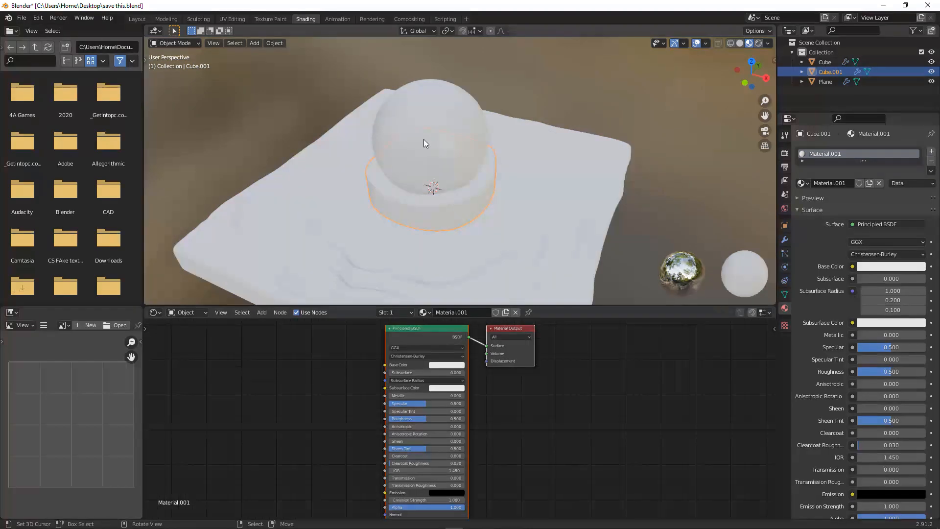
middle_drag(466, 248, 473, 173)
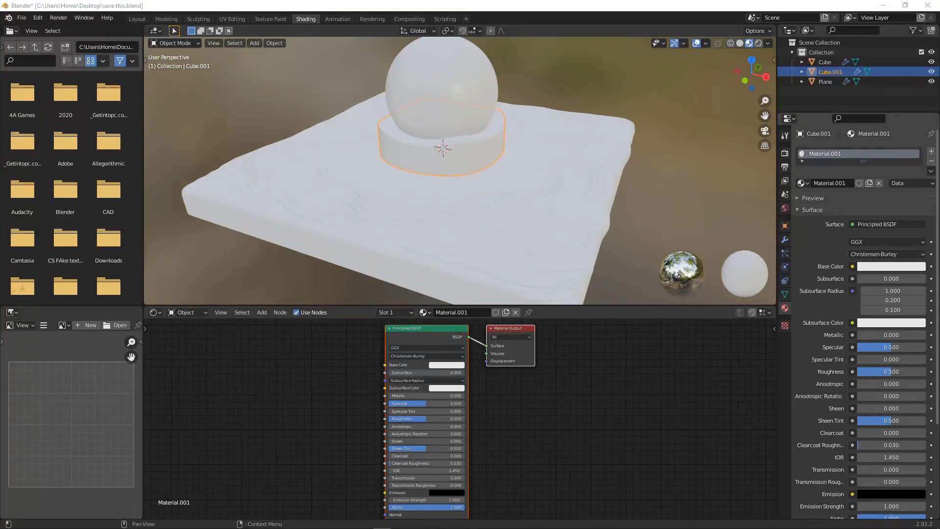
drag(939, 161, 462, 70)
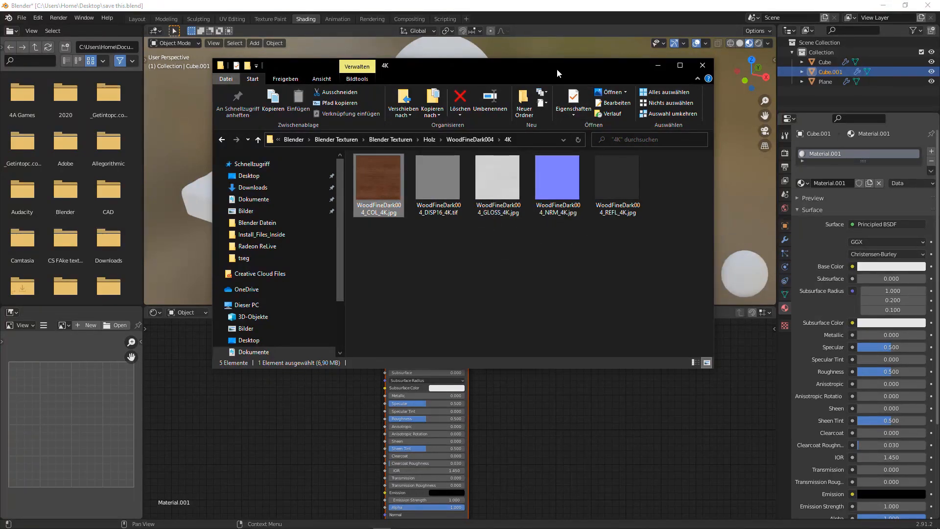
drag(557, 69, 939, 128)
drag(939, 392, 276, 386)
scroll(312, 375, up, 3)
middle_drag(311, 376, 359, 398)
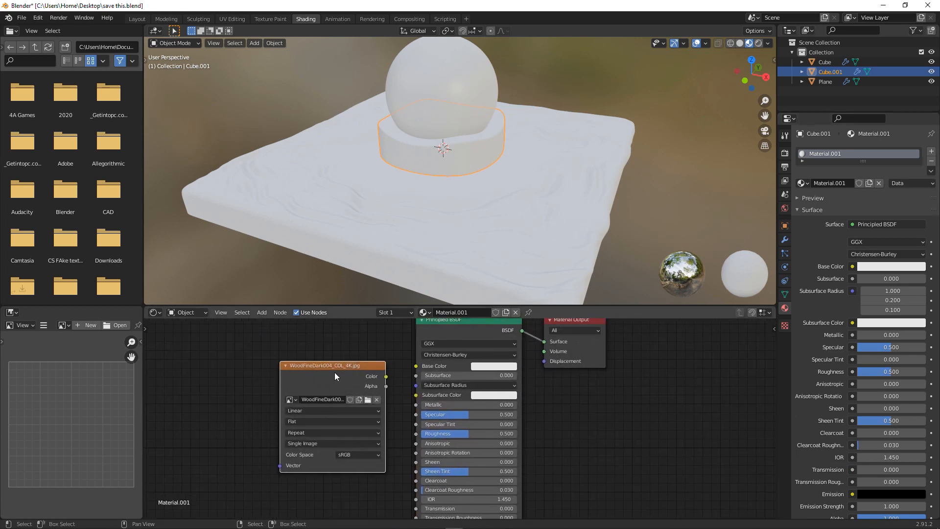
drag(334, 372, 416, 366)
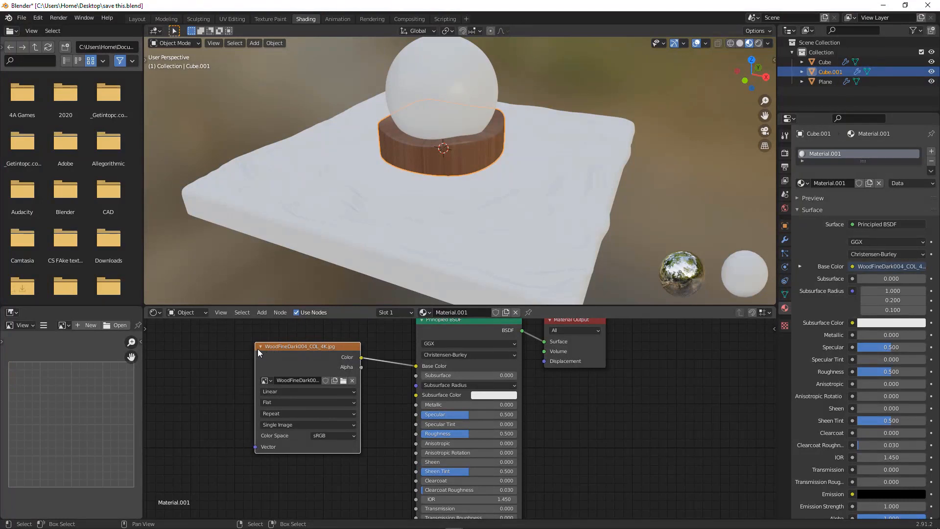
- Switch the wood color texture's projection from Flat to Box
scroll(477, 144, up, 3)
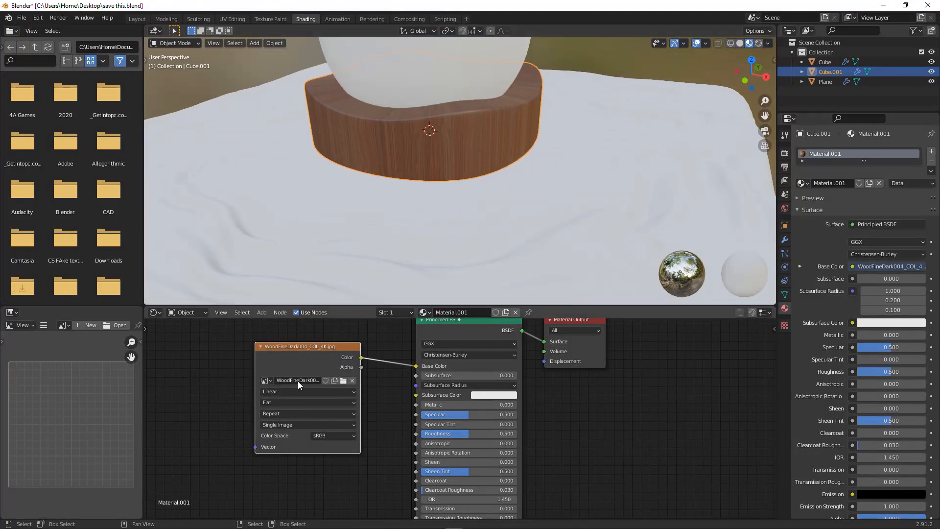
middle_drag(298, 350, 461, 369)
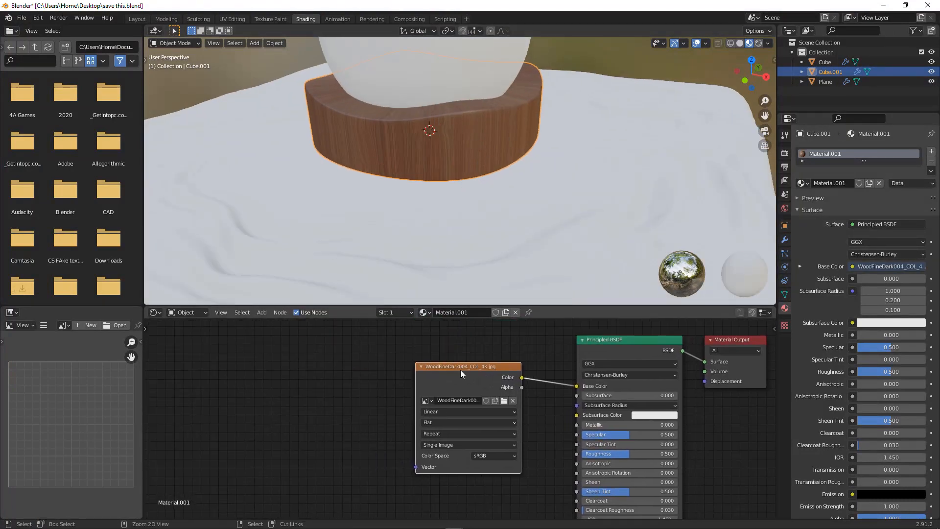
click(460, 424)
click(457, 441)
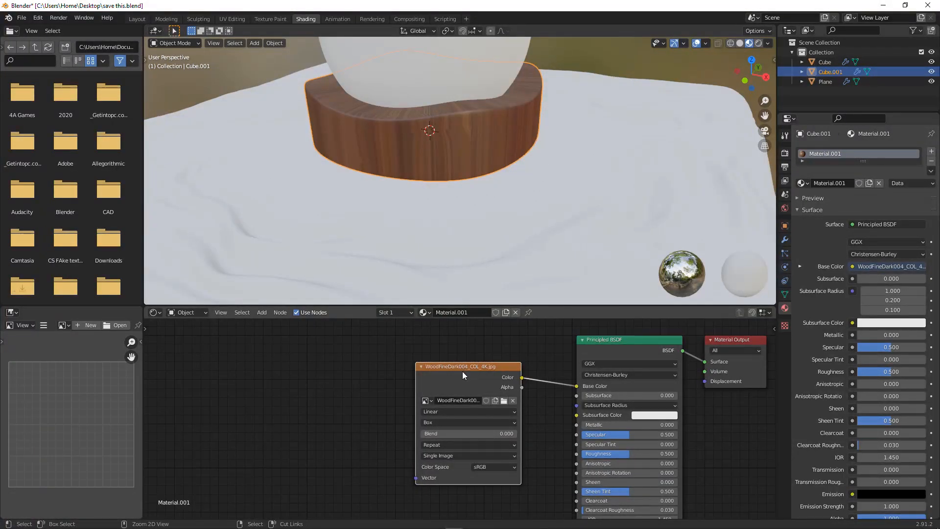
- Add Texture Coordinate and Mapping nodes to the wood texture, space them out and drive the mapping with Object coordinates
key(ctrl+t)
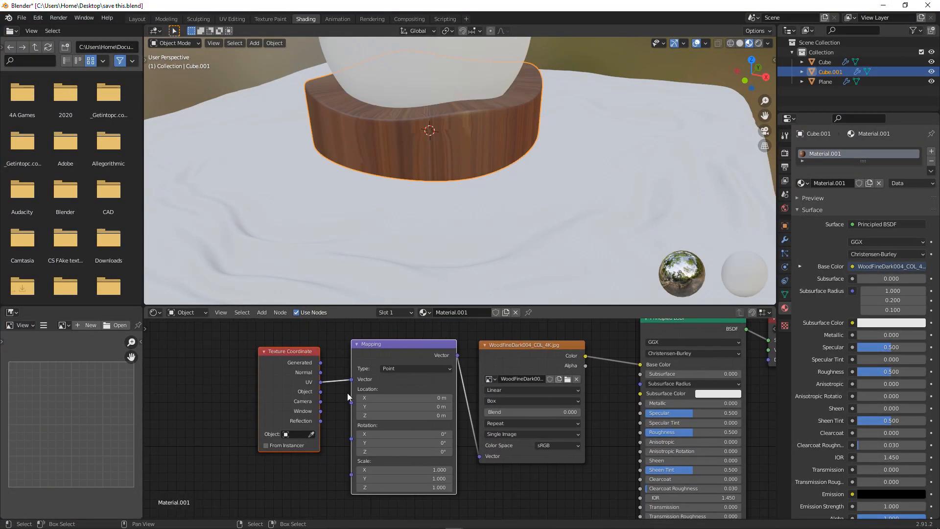
middle_drag(347, 392, 421, 376)
key(g)
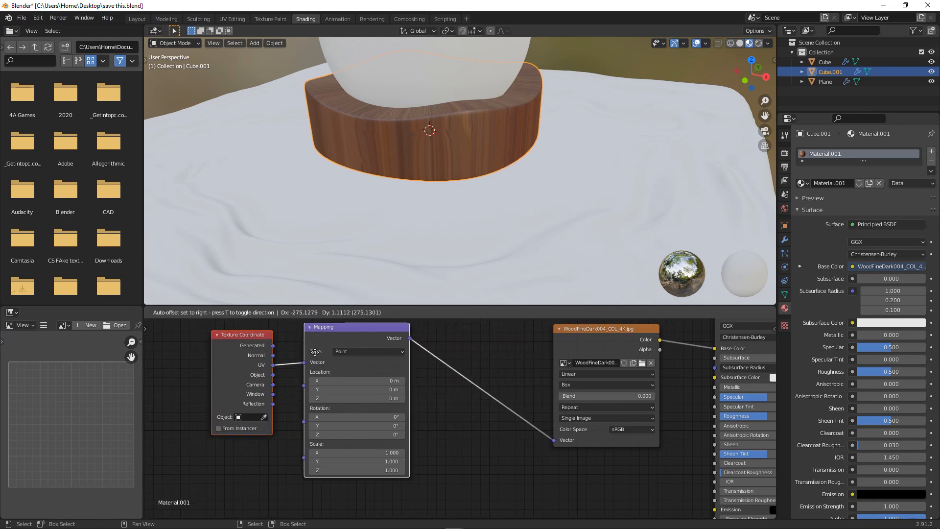
click(279, 351)
drag(237, 373, 267, 361)
- Inspect the wood around the base and try a blend of 0.1 on the color texture's box projection
scroll(457, 109, up, 4)
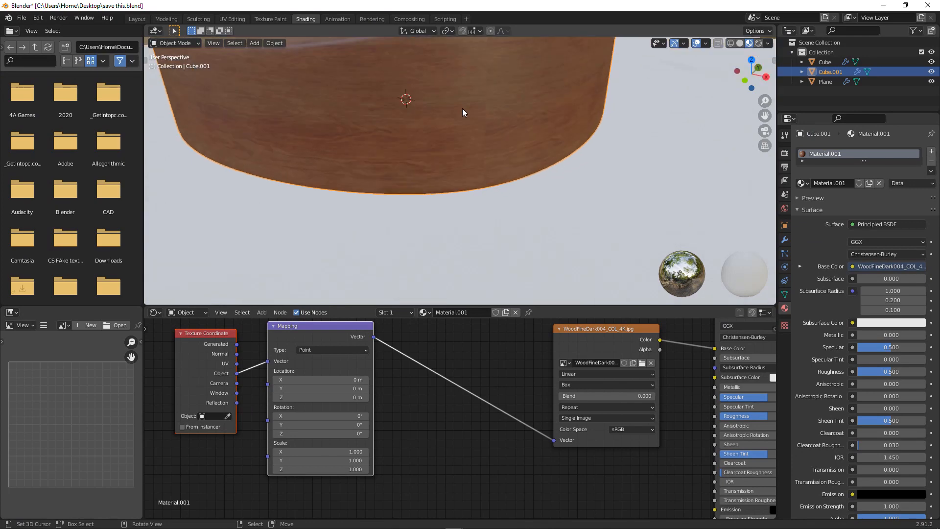
middle_drag(467, 84, 468, 152)
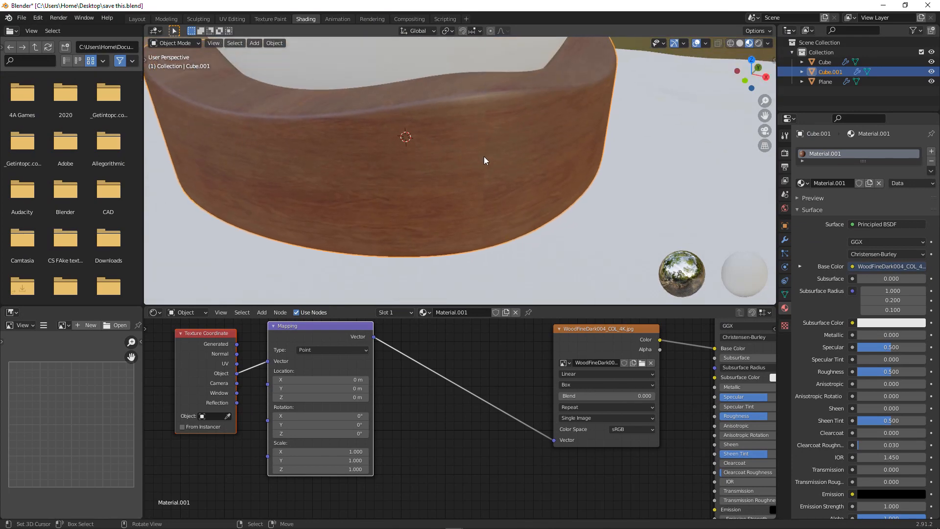
middle_drag(373, 181, 444, 174)
middle_drag(310, 174, 328, 256)
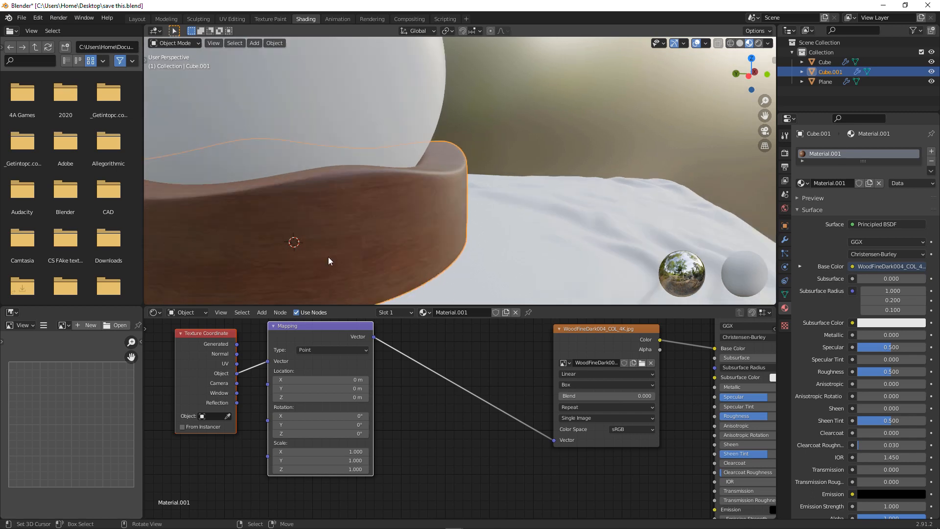
middle_drag(536, 184, 521, 213)
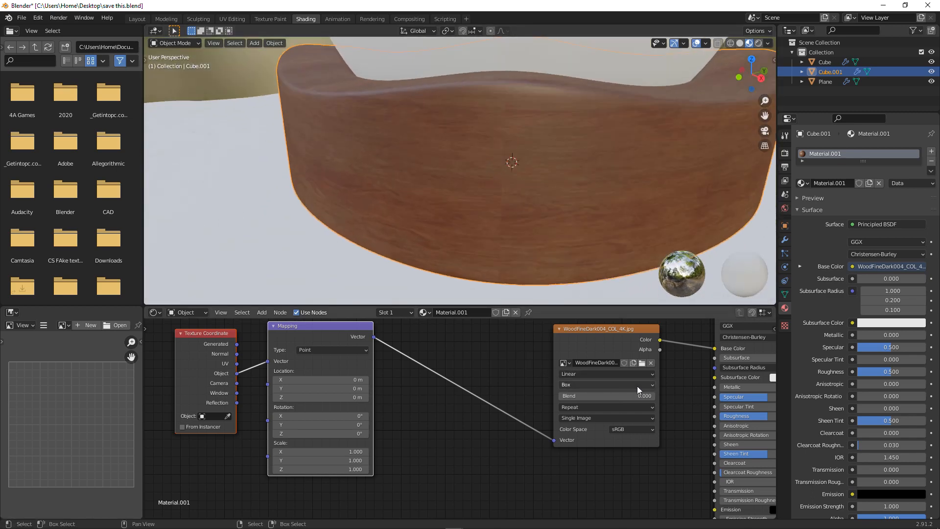
click(630, 397)
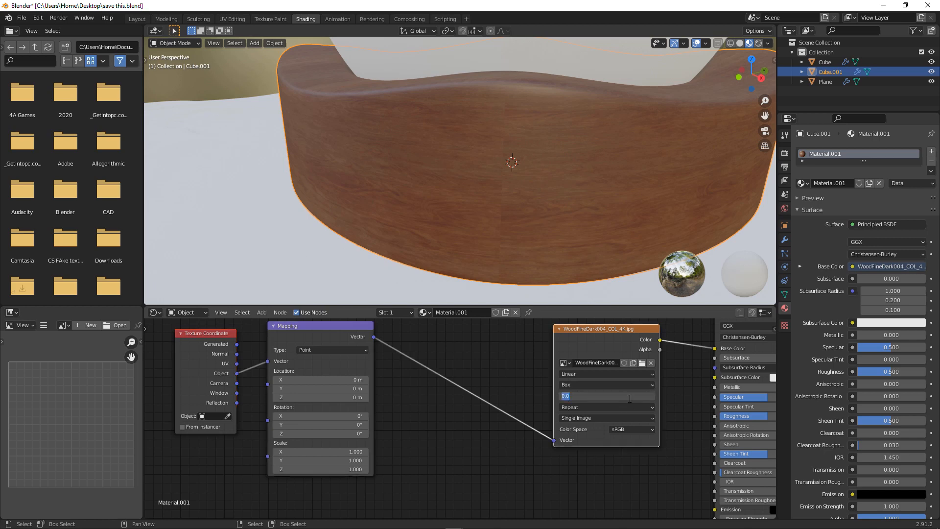
key(BackSpace)
text(0.1)
key(Return)
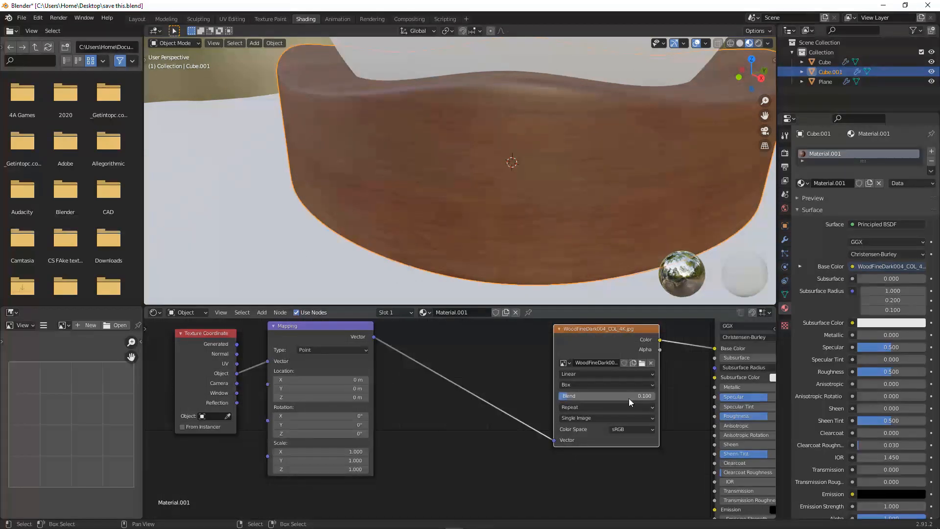
- Set the wood color texture's box projection blend to 0.2 and save the file
click(629, 397)
text(0.2)
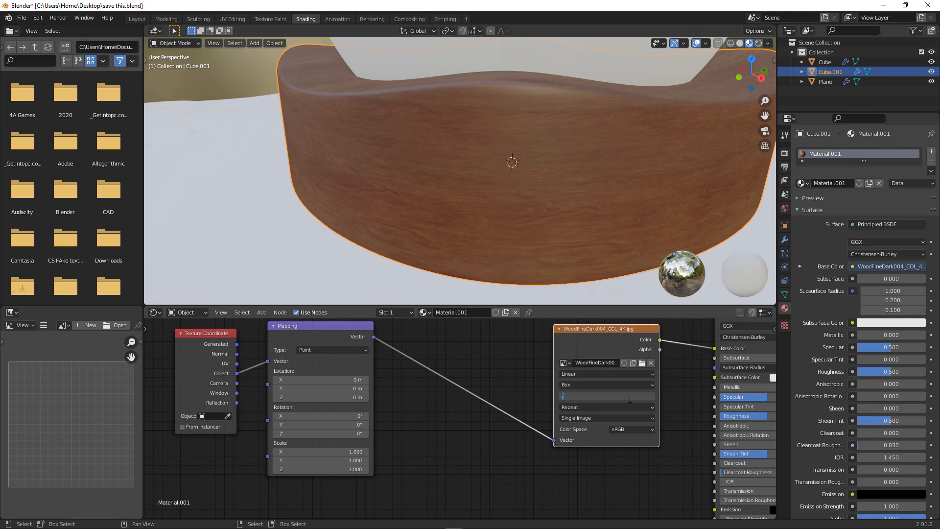
key(Return)
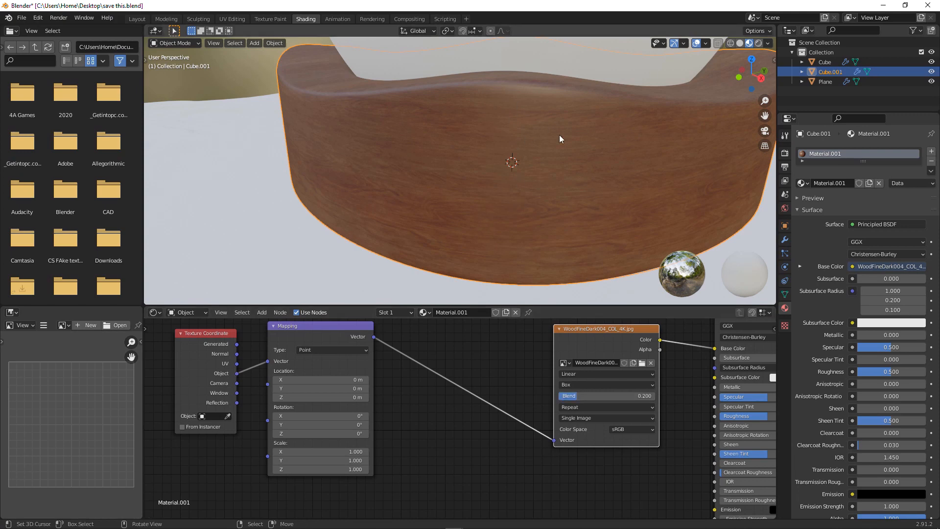
scroll(493, 133, down, 5)
key(ctrl+s)
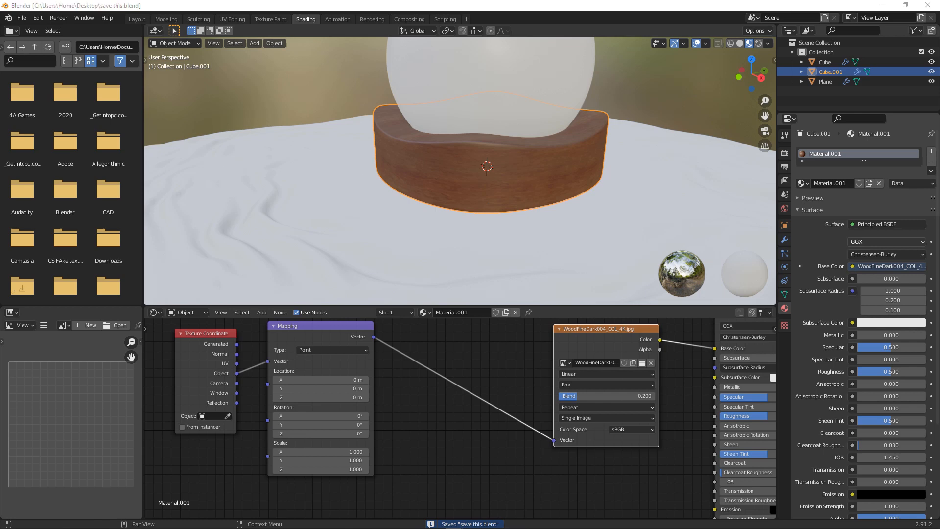
- Bring WoodFineDark004_DISP16_4K.tif into the base's material, link the Mapping node's vector to it and place it below the color texture
drag(939, 440, 608, 450)
scroll(608, 449, down, 4)
scroll(608, 449, down, 1)
middle_drag(608, 449, 630, 395)
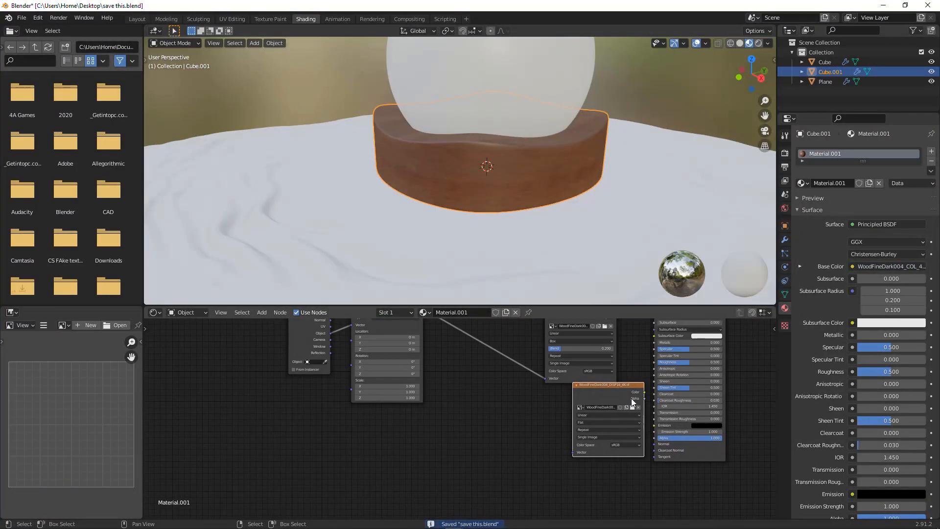
shift+click(406, 330)
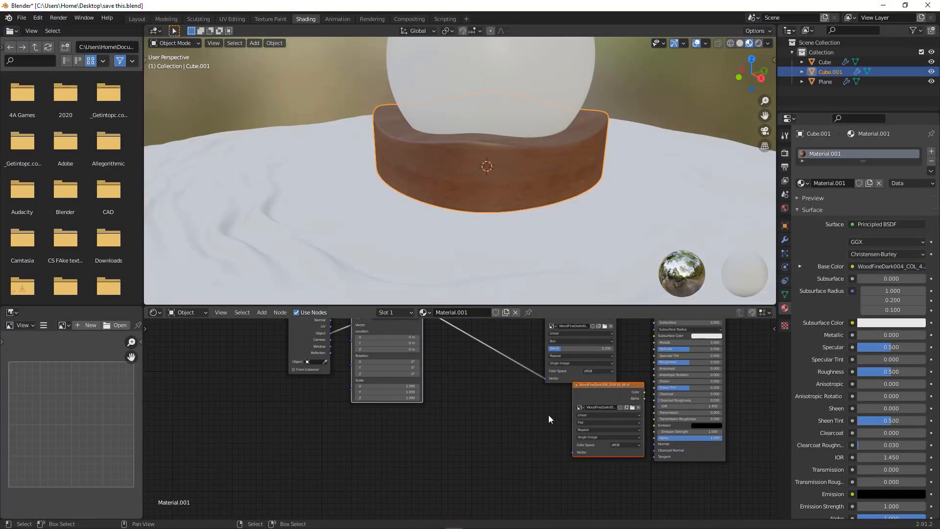
key(f)
drag(606, 395, 585, 410)
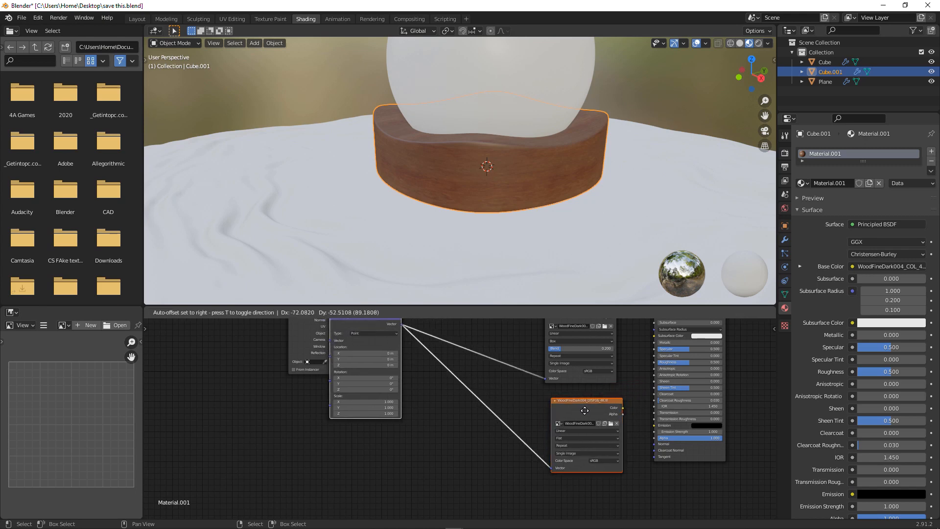
- Set the displacement texture's color space to Non-Color and connect its color to the shader's Normal input
click(593, 460)
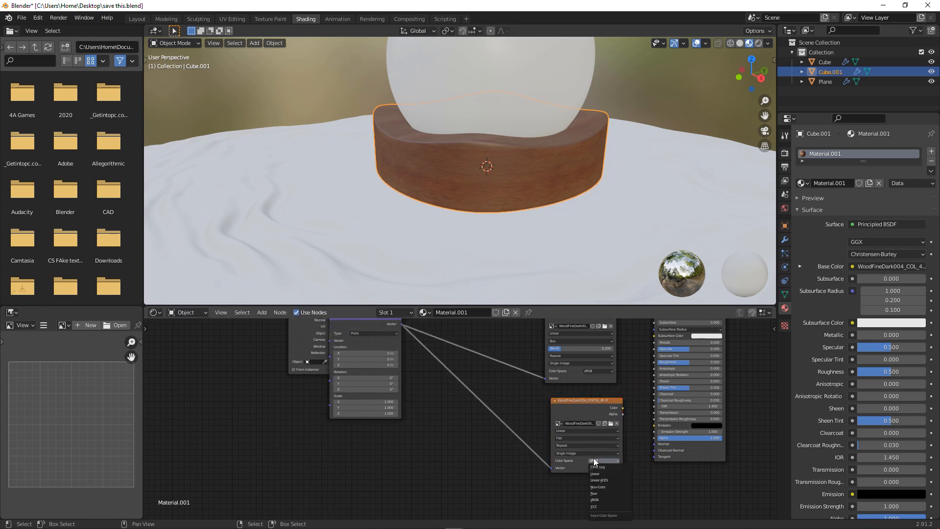
click(606, 487)
middle_drag(616, 404, 608, 347)
scroll(562, 451, up, 2)
drag(625, 376, 682, 413)
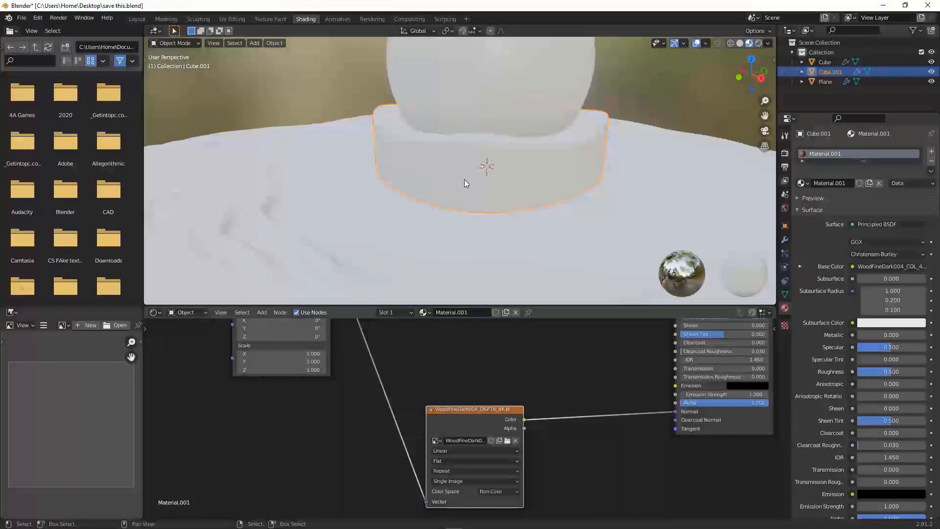
- Insert a Bump node between the displacement texture and the shader, feed the texture into its Height input, and collapse the texture node
key(shift+a)
click(554, 387)
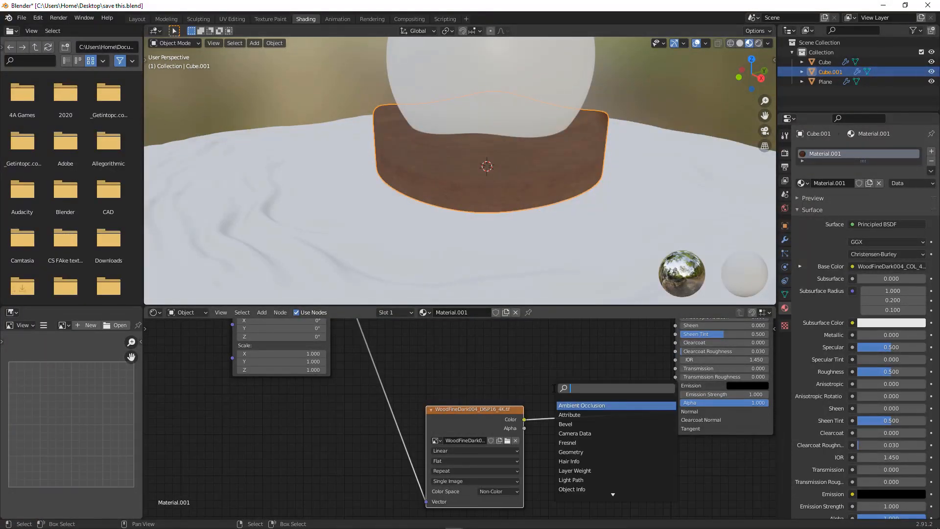
text(bu)
key(Return)
click(571, 449)
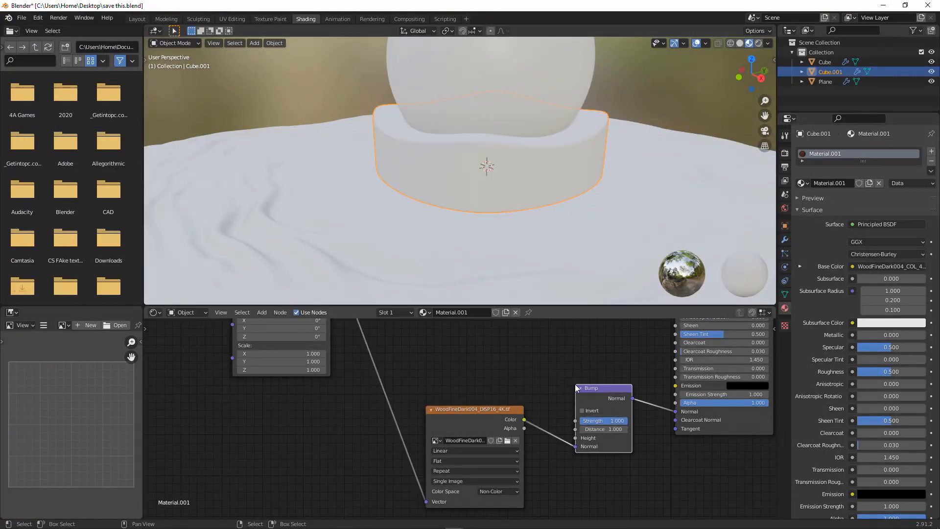
drag(571, 446, 580, 439)
click(432, 410)
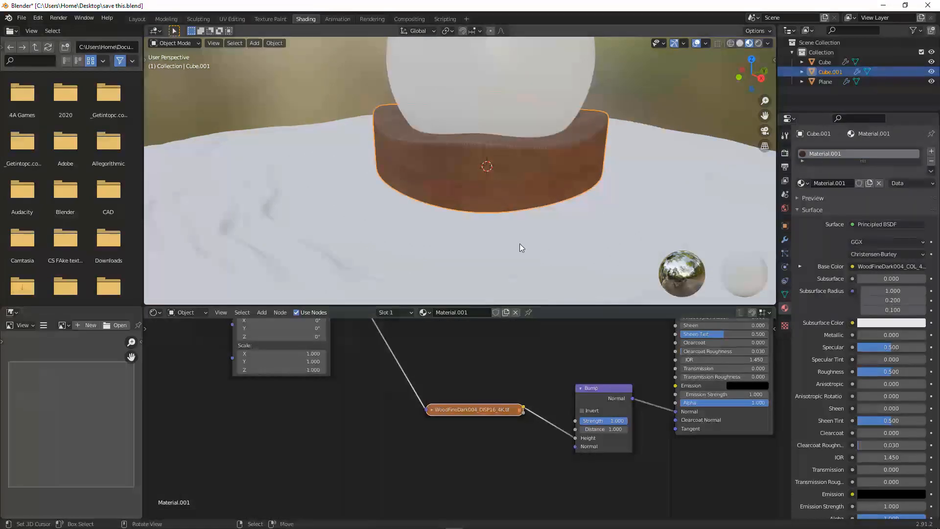
- Set the displacement texture to Box projection with a blend of 0.2, and collapse its node again
scroll(519, 243, up, 2)
scroll(386, 370, up, 1)
middle_drag(386, 369, 449, 452)
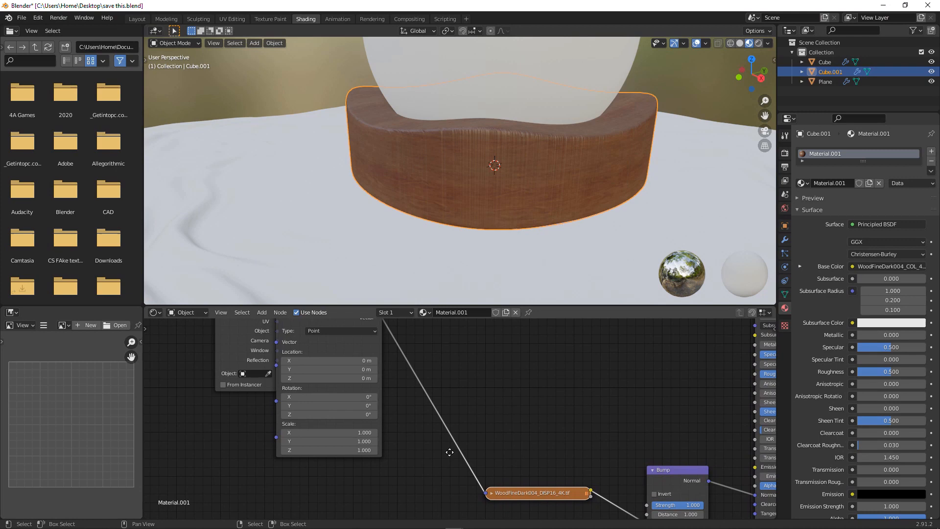
click(492, 493)
scroll(519, 460, down, 3)
middle_drag(519, 460, 489, 358)
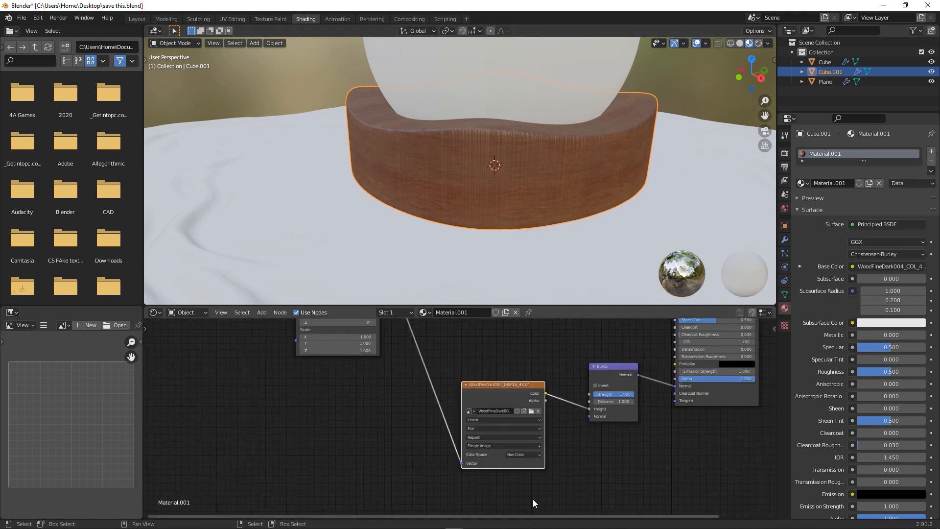
scroll(529, 484, up, 2)
click(515, 432)
click(512, 450)
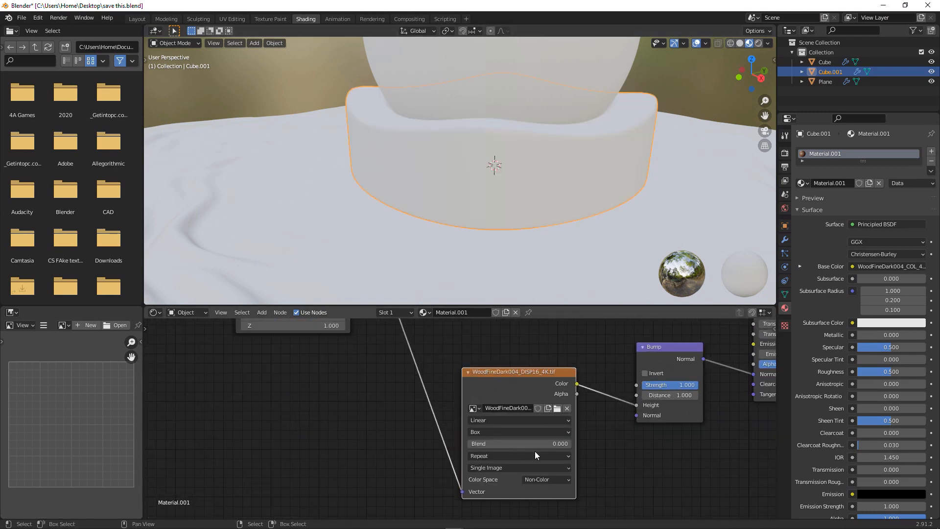
click(536, 444)
text(0.2)
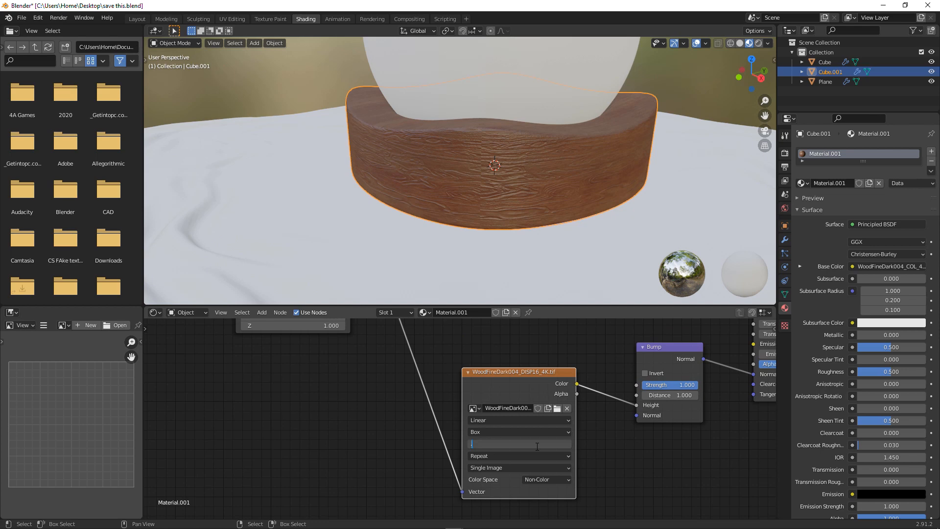
key(Return)
click(468, 372)
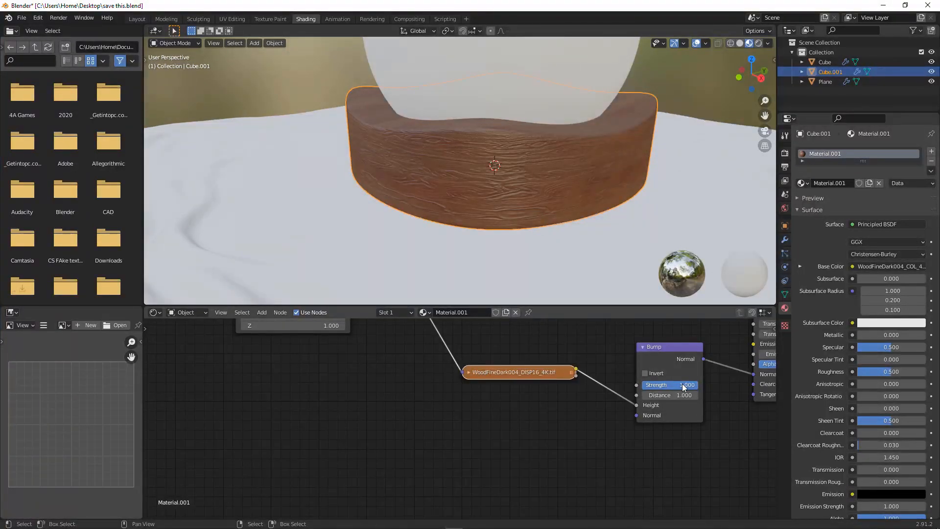
- Set the Bump node's distance to 0.1 and check the wood relief on the base
middle_drag(682, 383, 622, 394)
click(623, 397)
text(0.0)
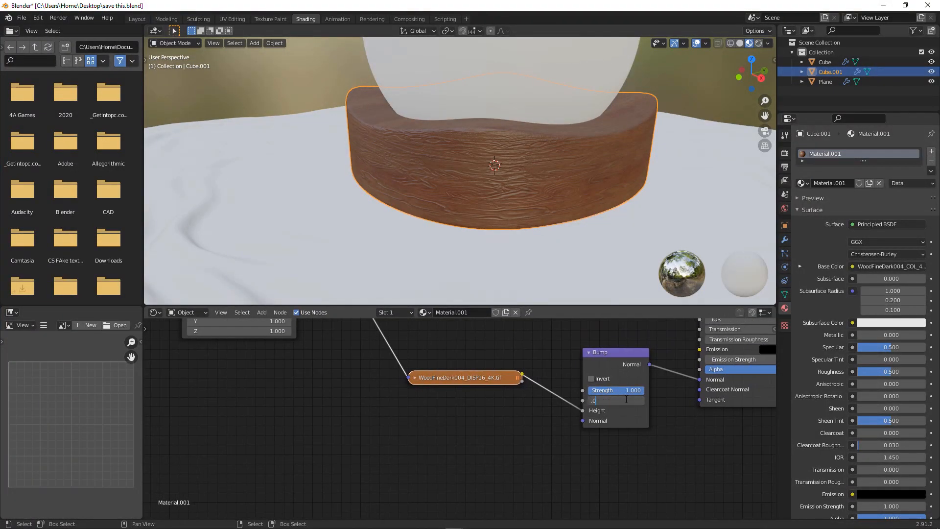
key(BackSpace)
text(1)
key(Return)
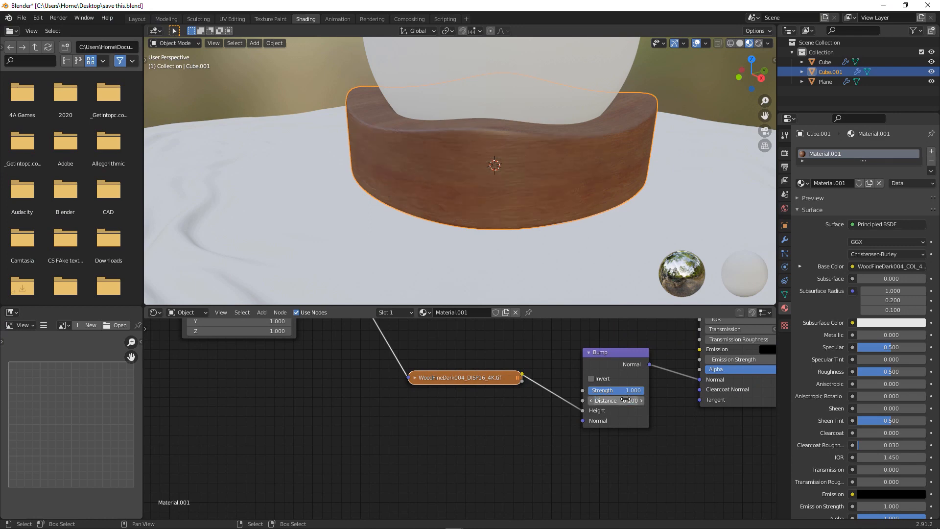
middle_drag(511, 180, 558, 174)
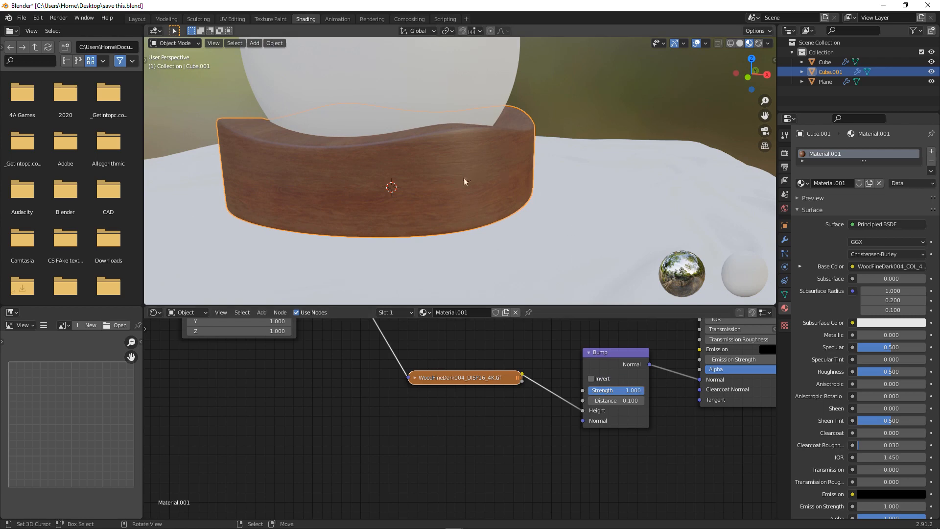
- Add the WoodFineDark004_GLOSS_4K.jpg texture to the node graph and reconnect the displacement texture's color to the Bump node's Height
middle_drag(518, 218, 390, 196)
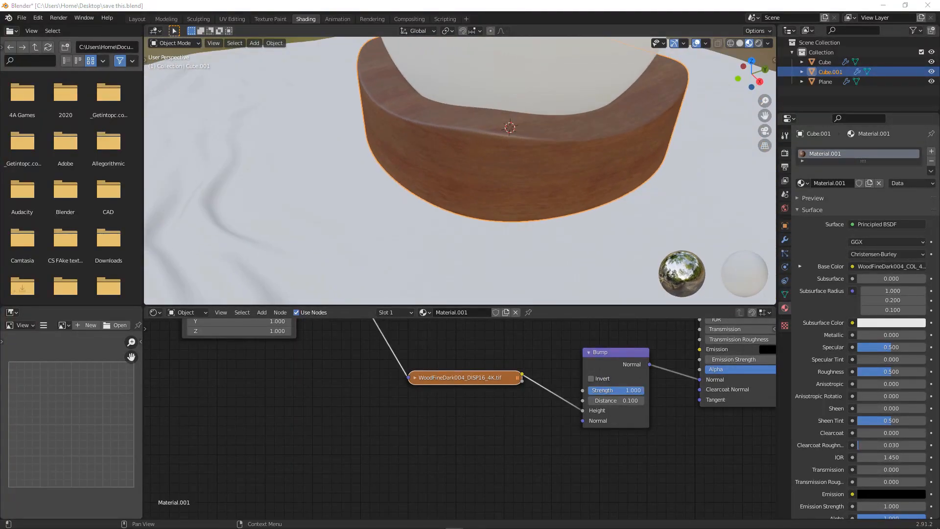
drag(0, 401, 402, 402)
middle_drag(492, 423, 497, 471)
drag(496, 470, 524, 338)
middle_drag(573, 343, 477, 350)
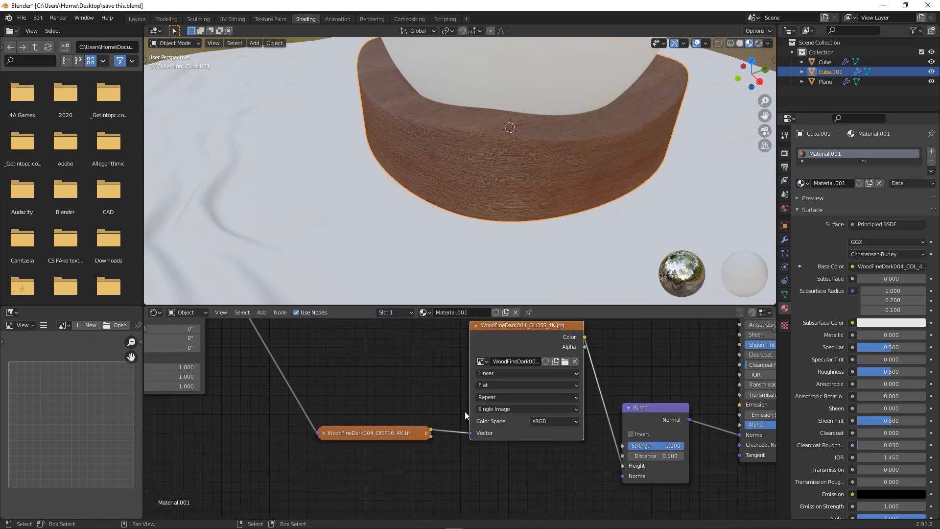
mouse_move(470, 432)
mouse_down()
mouse_move(622, 477)
mouse_move(628, 470)
mouse_up()
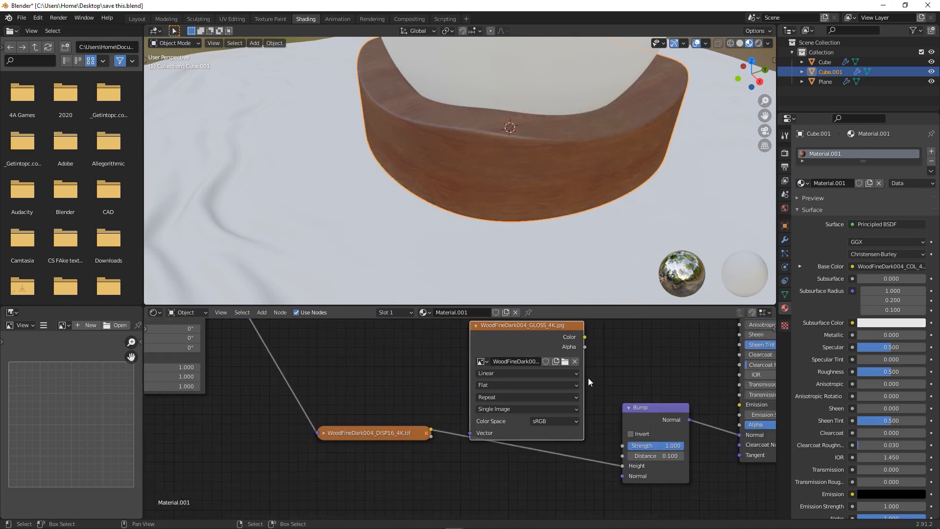
- Connect the gloss texture's color to the shader's Roughness and set the texture to Box projection with a blend of 0.2
mouse_move(589, 378)
middle_down()
mouse_move(585, 467)
mouse_move(592, 434)
mouse_move(475, 435)
middle_up()
drag(474, 432, 642, 396)
click(398, 483)
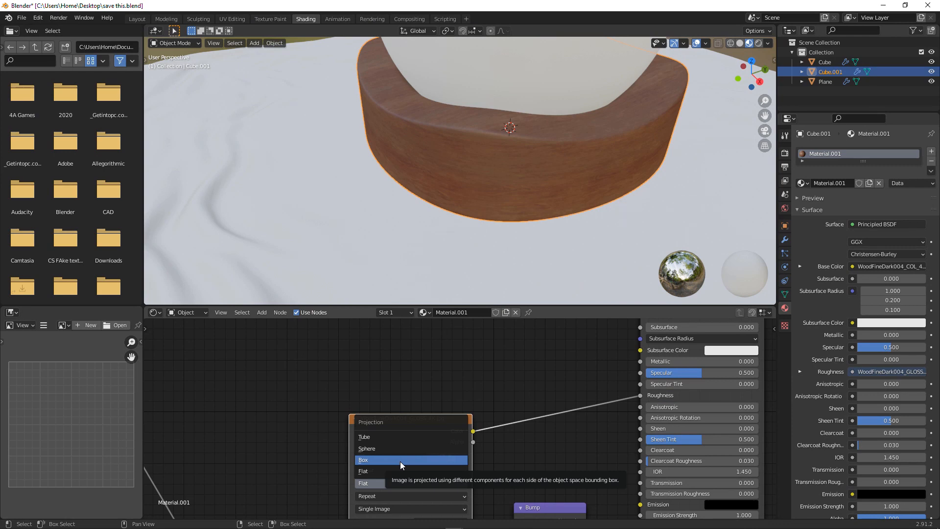
click(400, 461)
click(400, 495)
text(0.2)
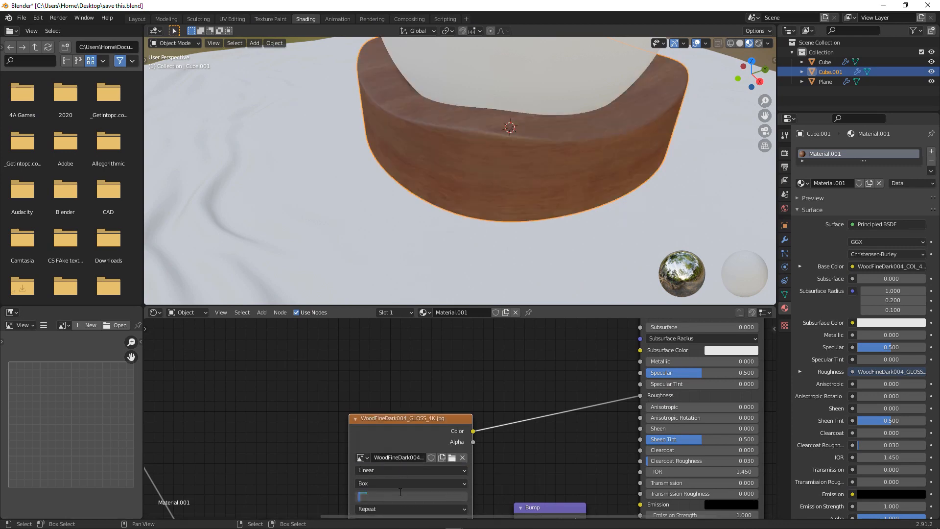
key(Return)
- Link the Mapping node's Vector output to the gloss texture and place that node between the color and displacement textures
middle_drag(400, 491, 249, 390)
click(196, 356)
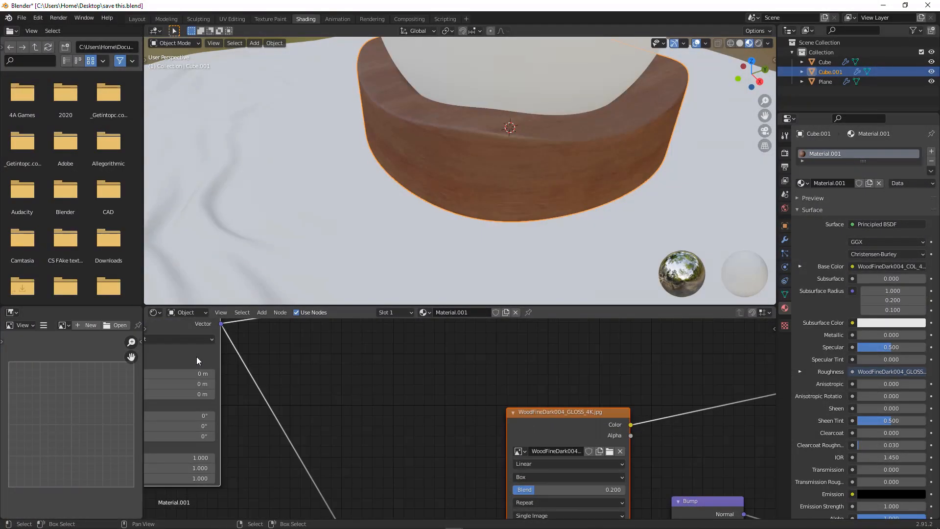
scroll(560, 419, down, 2)
drag(560, 419, 491, 364)
click(556, 398)
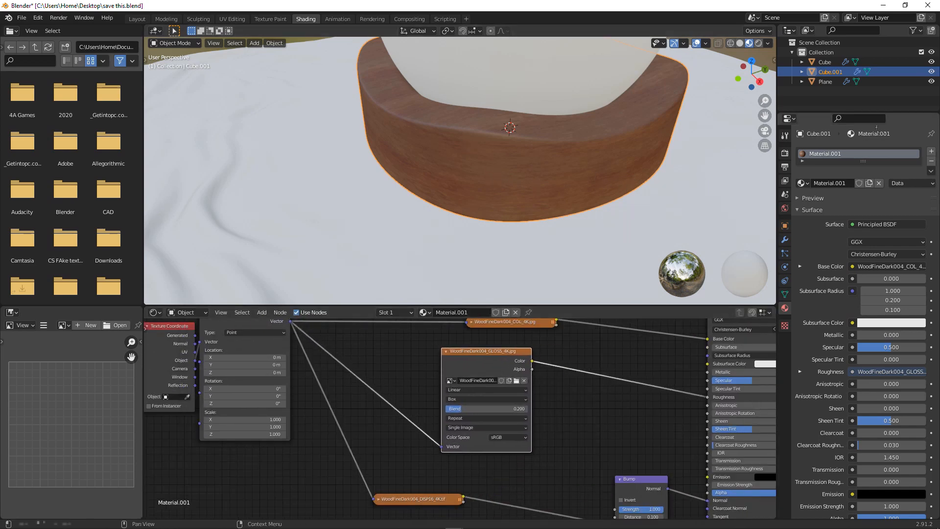
- Insert an Invert node between the gloss texture and the shader's Roughness, then save the file
drag(939, 79, 939, 143)
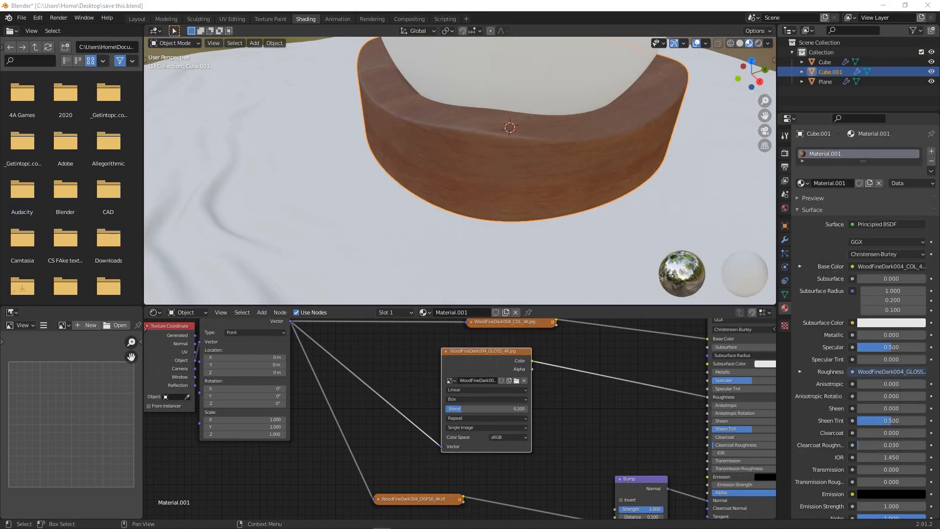
scroll(558, 355, up, 2)
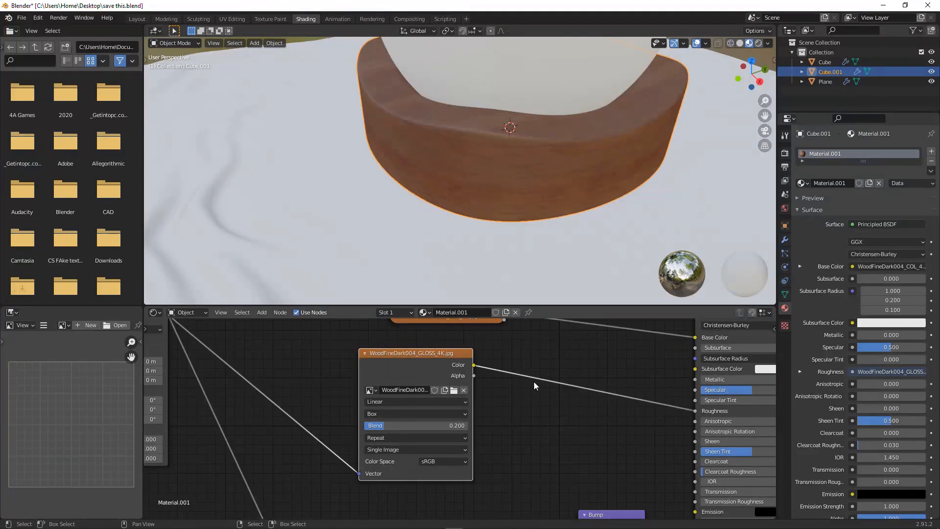
scroll(551, 391, up, 1)
middle_drag(551, 391, 420, 391)
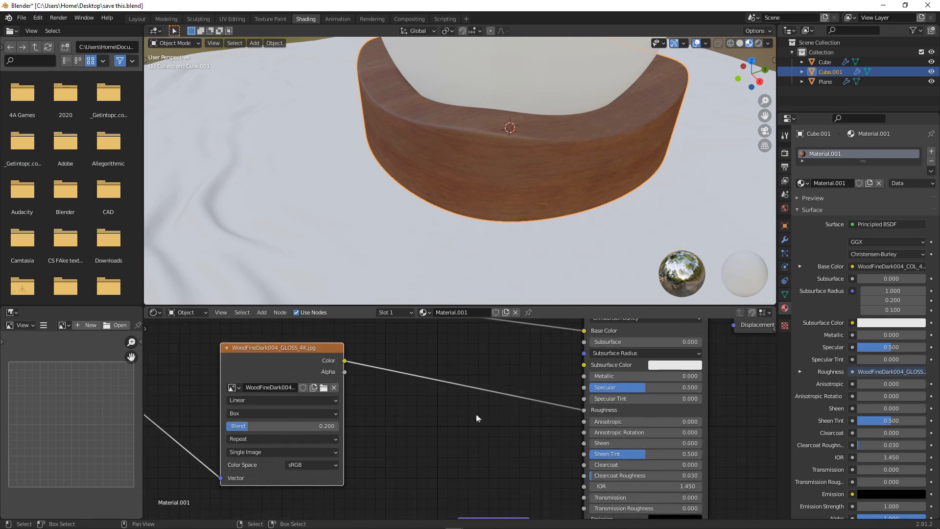
key(shift+a)
click(465, 370)
text(invert)
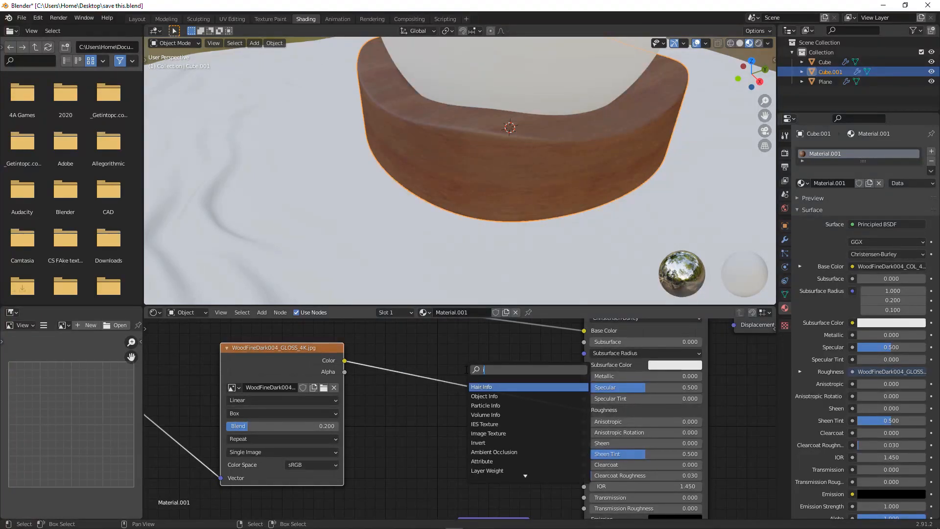
key(Return)
click(454, 358)
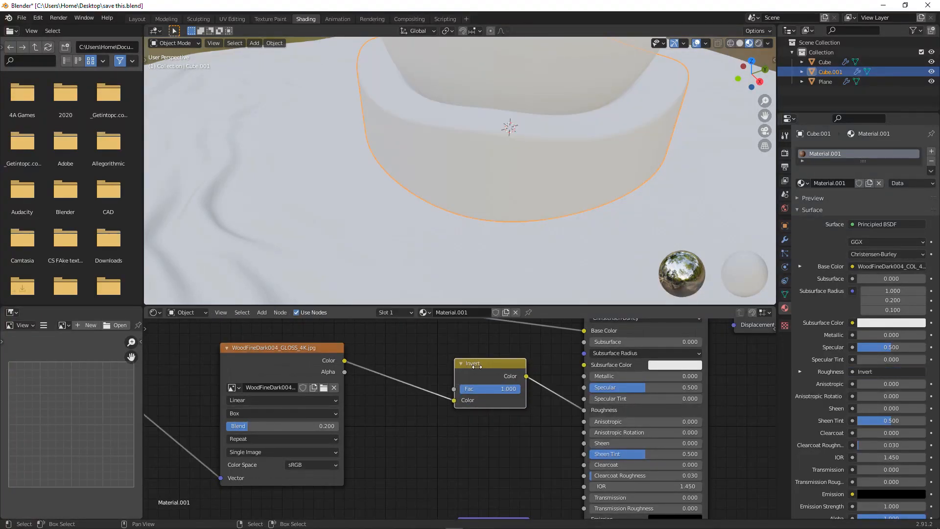
middle_drag(492, 212, 516, 219)
key(ctrl+s)
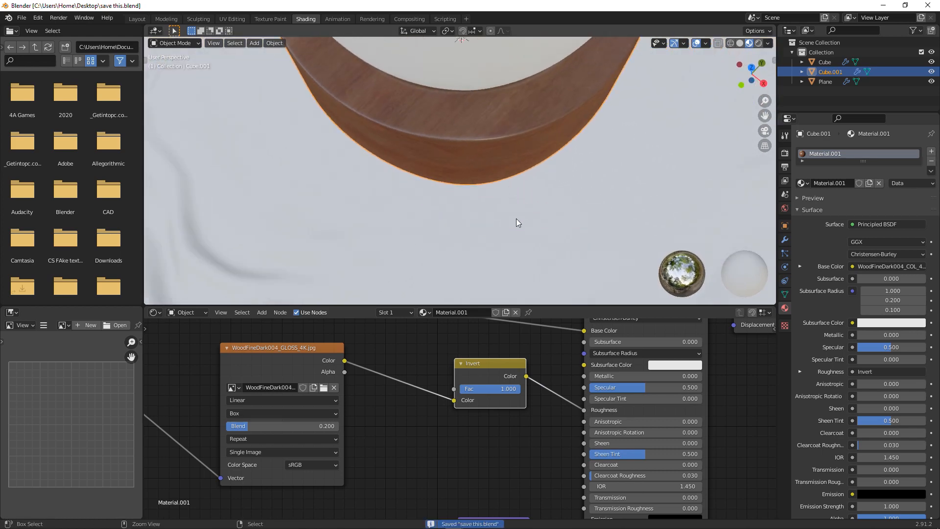
- Add the WoodFineDark004_NRM_4K.jpg texture below the displacement texture and connect its color to the Bump node's Normal input
scroll(613, 358, down, 1)
scroll(615, 474, down, 3)
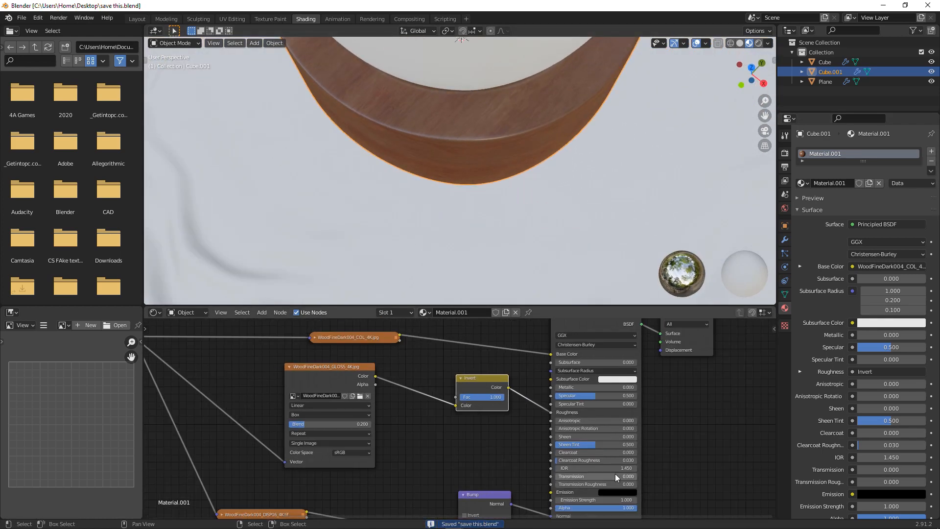
middle_drag(615, 474, 654, 362)
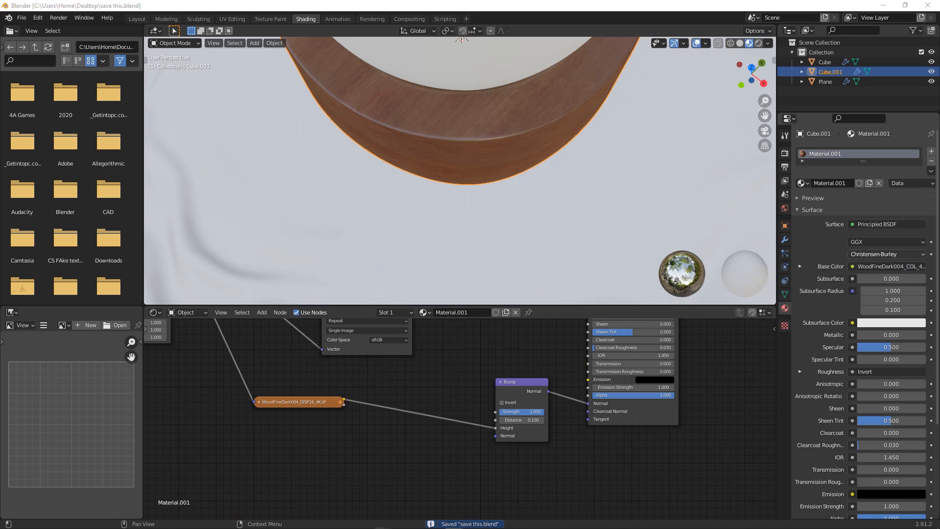
drag(587, 519, 307, 458)
scroll(359, 464, up, 4)
middle_drag(359, 463, 484, 391)
drag(501, 417, 642, 371)
- Reposition the wood normal texture node and set its color space to Non-Color
drag(471, 413, 431, 380)
click(427, 474)
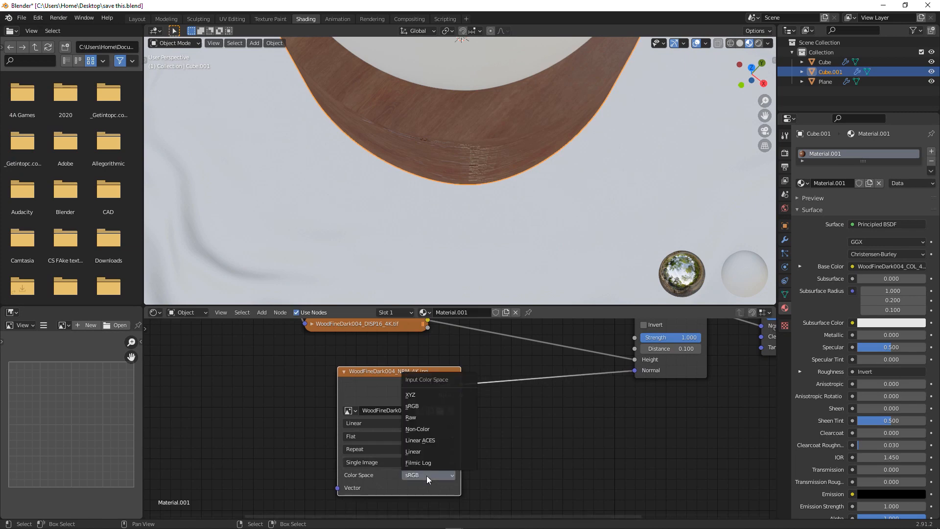
click(432, 429)
middle_drag(512, 242, 504, 181)
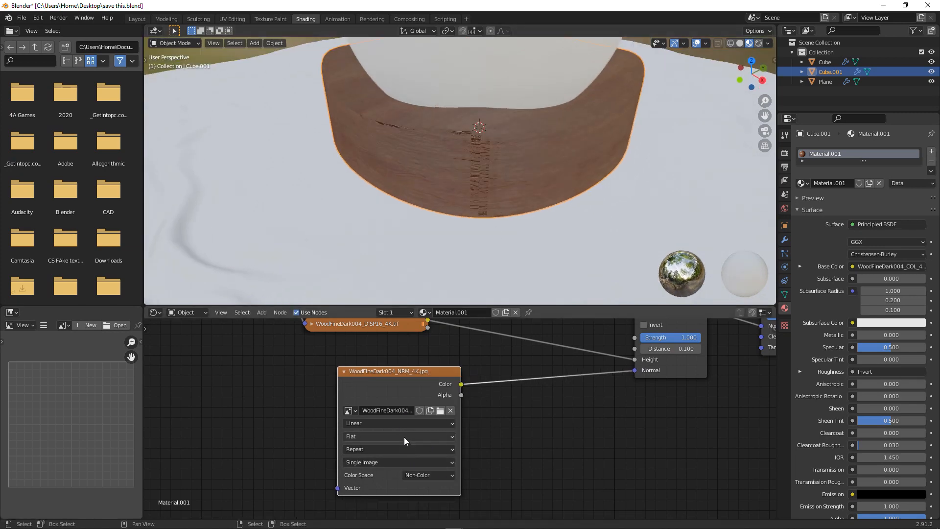
- Set the wood normal texture to Box projection with a blend of 0.2, link it to the Mapping node, and save
click(403, 436)
click(401, 458)
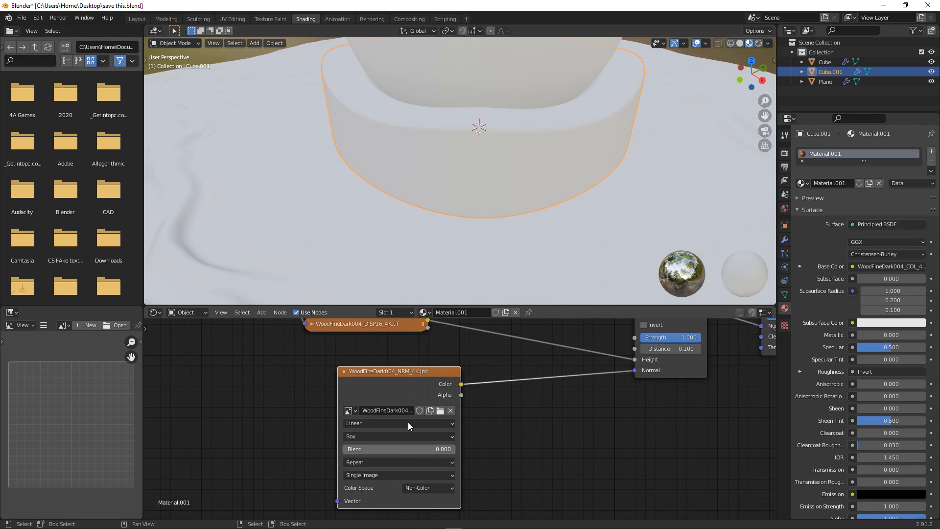
click(400, 446)
text(0.2)
key(Return)
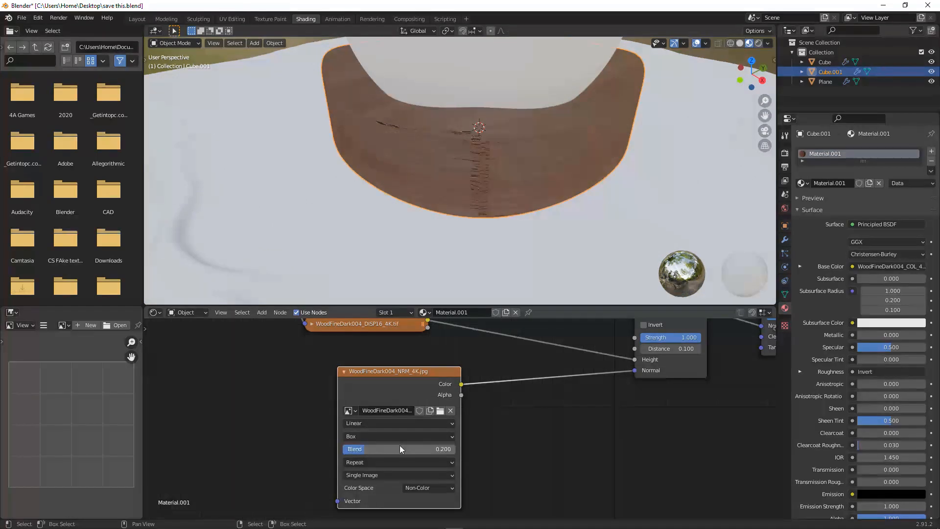
scroll(454, 419, down, 3)
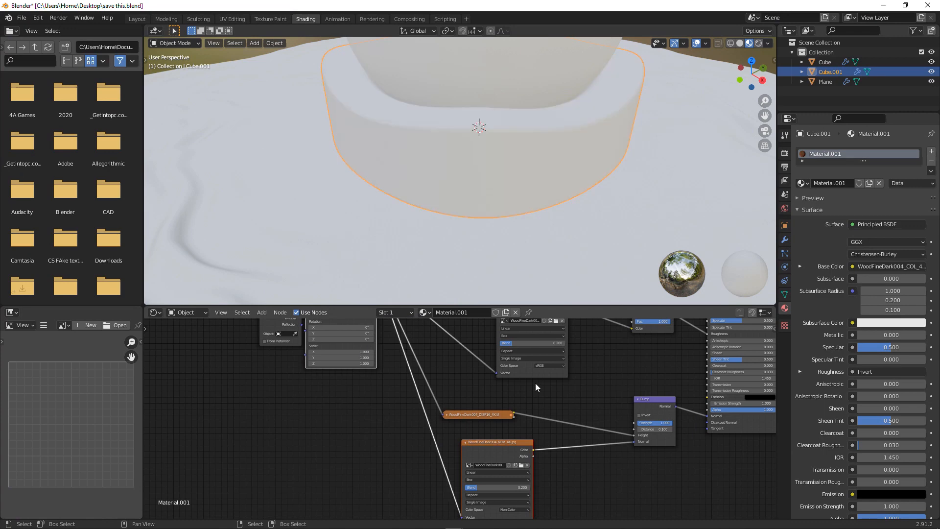
key(ctrl+s)
- Insert a Normal Map node between the wood normal texture and the Bump node's Normal input
scroll(596, 387, up, 3)
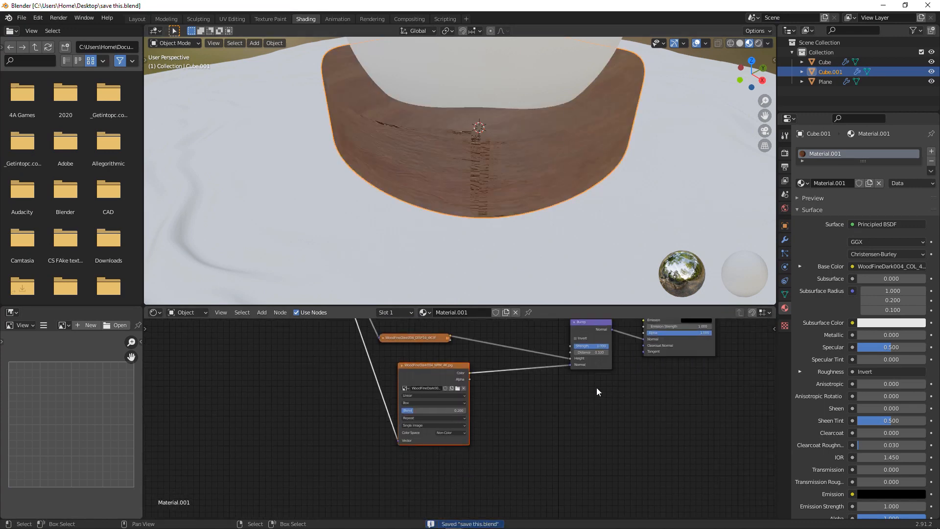
key(shift+a)
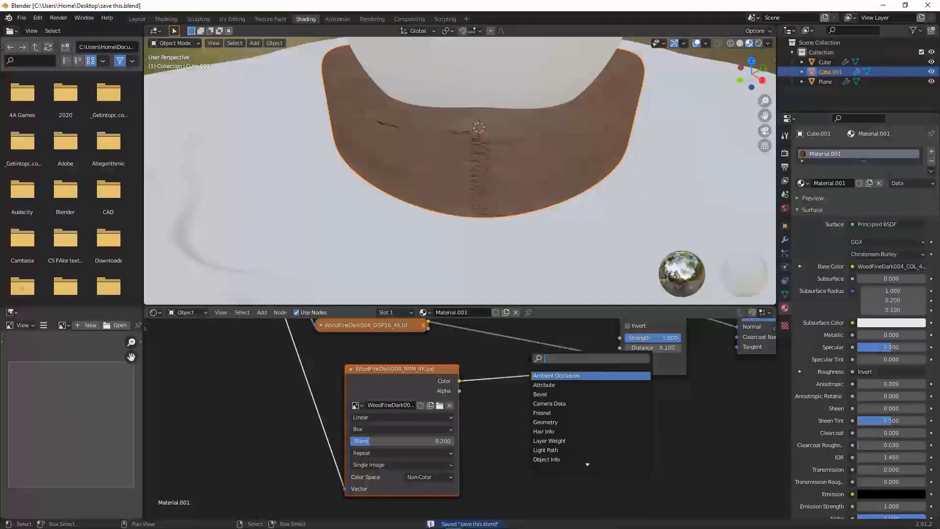
text(norm)
key(Return)
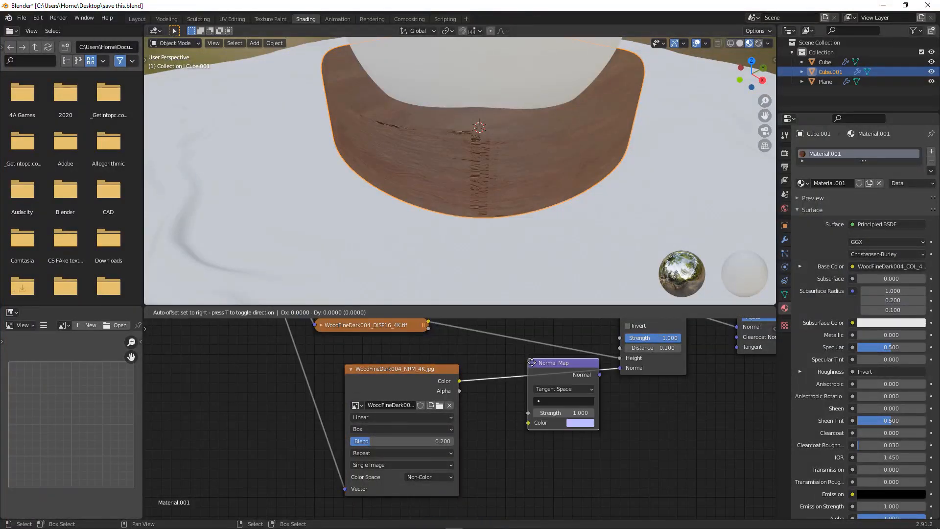
click(546, 392)
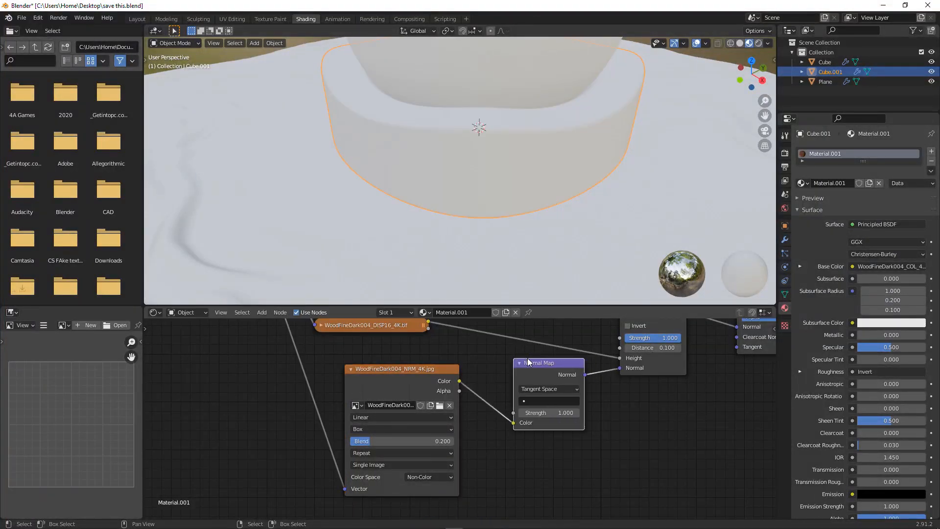
- Set the Normal Map node's strength to 0.4, check the wood on the base, and save the file
click(546, 413)
key(BackSpace)
text(0.4)
key(Return)
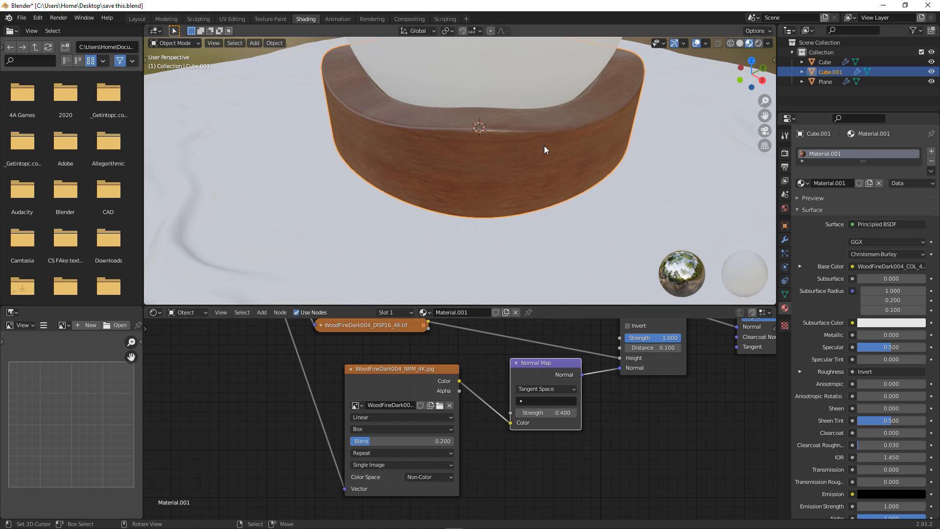
middle_drag(544, 145, 493, 153)
key(ctrl+s)
scroll(571, 182, down, 2)
scroll(602, 200, down, 3)
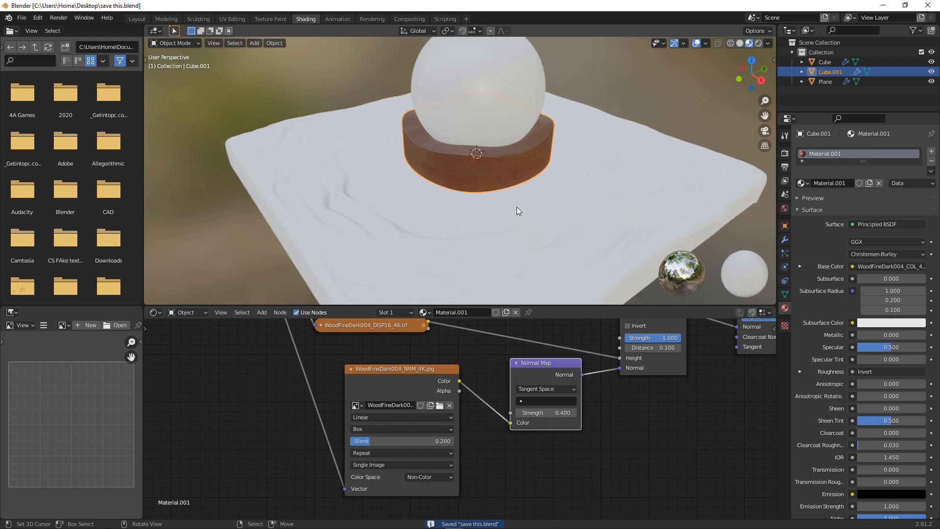
- Give the cloth slab a new material and connect the Fabric17_diffuse_xtm.jpg texture's color to the shader's Base Color
click(517, 208)
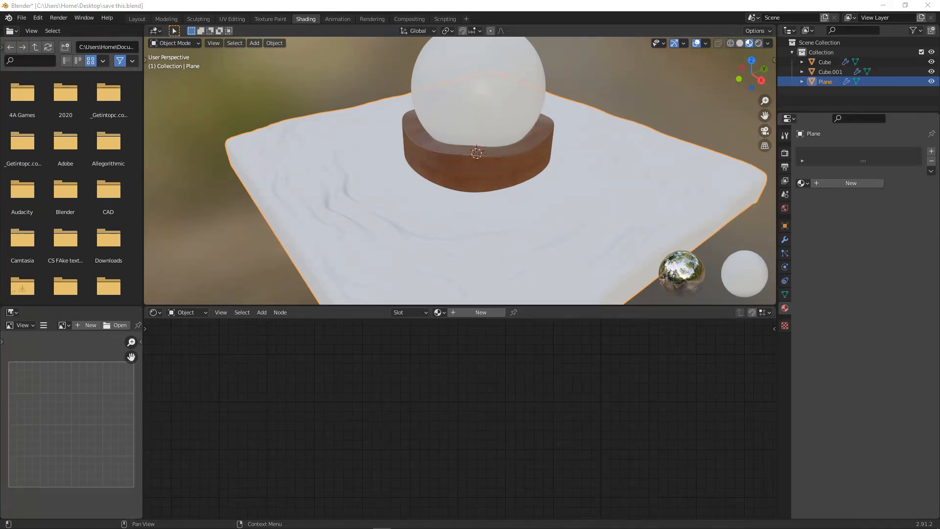
click(481, 312)
middle_drag(460, 343, 489, 509)
drag(532, 323, 639, 332)
- Feed Fabric17_displace_xtm.jpg into the shader's Normal through a Bump node with a distance of 0.01, and collapse the texture node
middle_drag(490, 441, 541, 367)
drag(530, 425, 687, 468)
click(629, 414)
drag(460, 411, 318, 415)
click(281, 416)
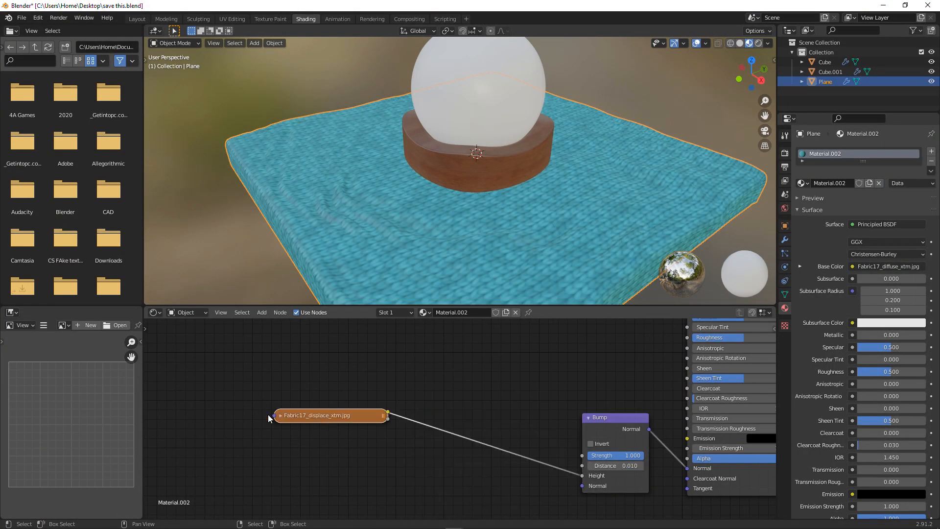
- Add the Fabric17 normal texture and feed it through a Normal Map node into the Bump node's Normal input
drag(465, 509, 333, 446)
drag(393, 457, 594, 479)
key(shift+a)
click(519, 416)
text(norm)
key(Return)
click(477, 458)
- Connect the Fabric17 roughness texture, set to Non-Color, to Roughness, link the fabric textures to the Mapping node, and save
scroll(460, 419, down, 1)
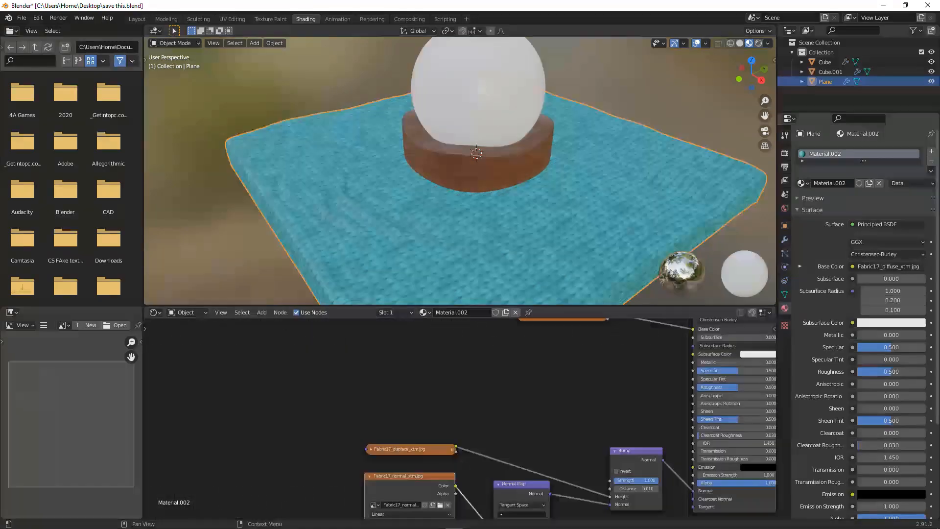
drag(426, 392, 426, 334)
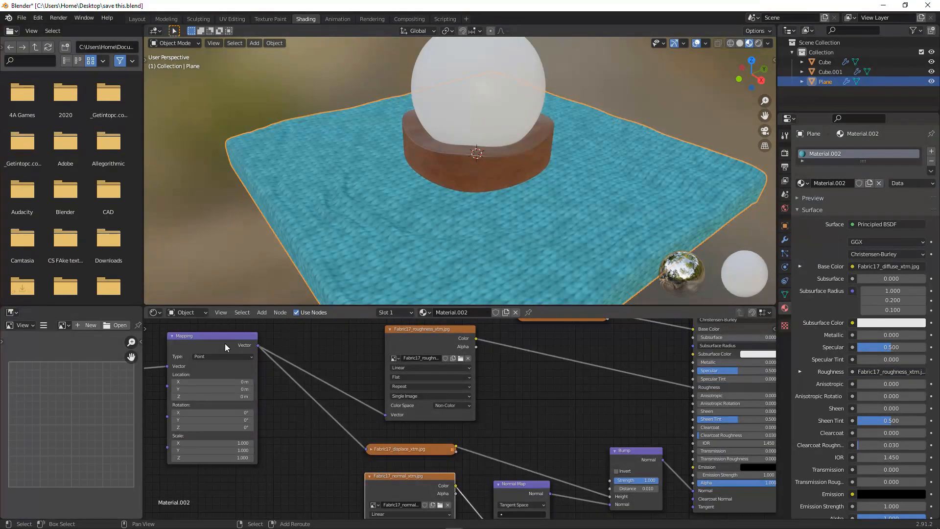
scroll(224, 345, down, 3)
middle_drag(225, 345, 314, 418)
key(ctrl+s)
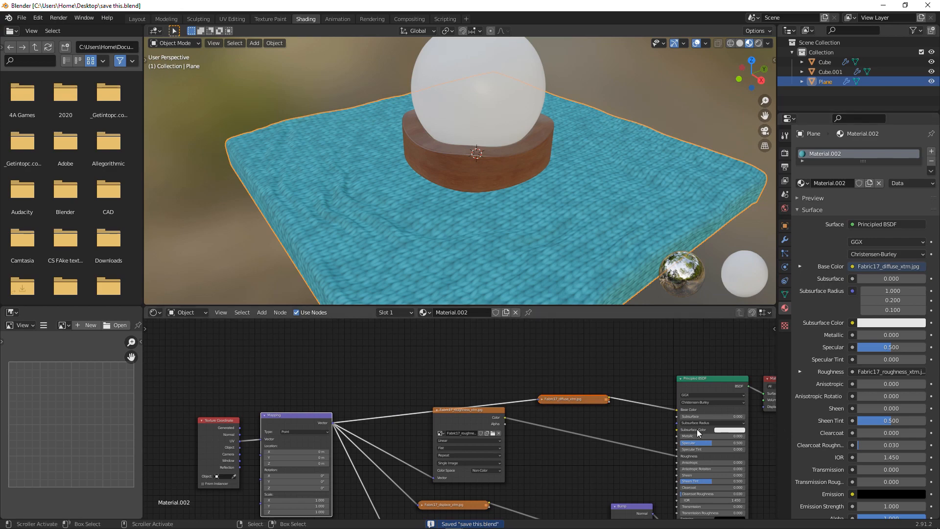
- Move the fabric diffuse texture node clear of the others and add a Hue Saturation Value node between it and the shader
scroll(523, 424, up, 2)
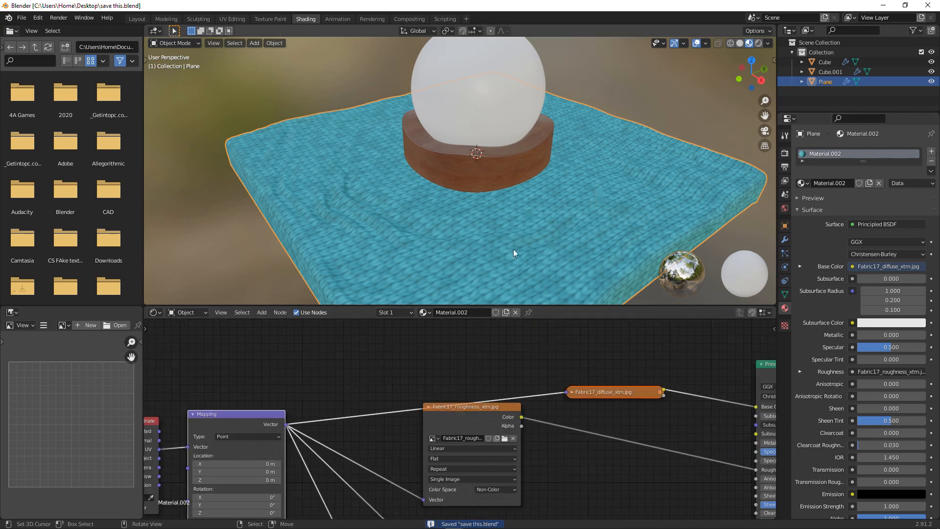
middle_drag(640, 189, 490, 258)
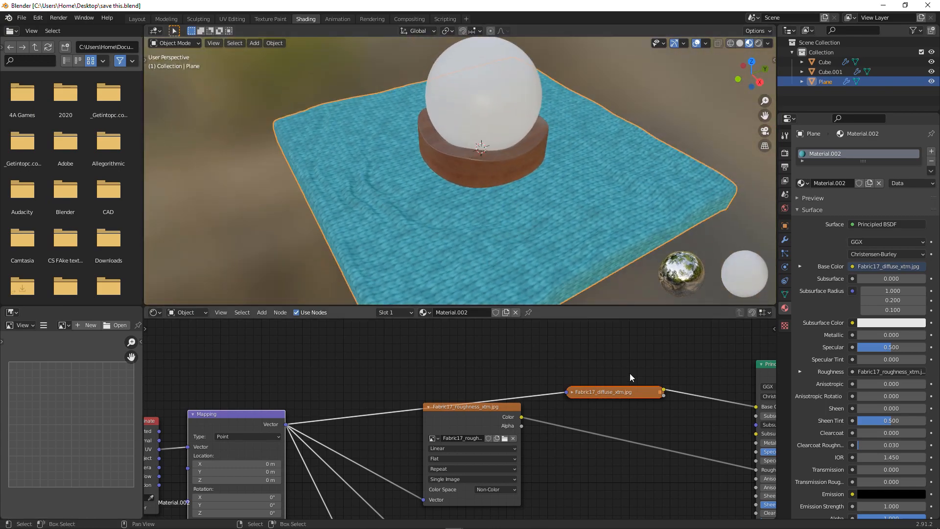
drag(620, 390, 607, 366)
click(607, 365)
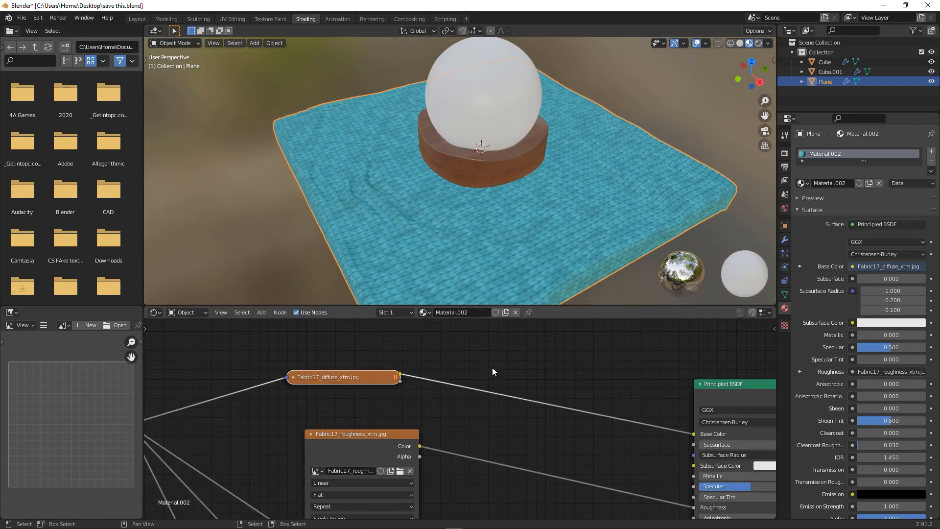
key(shift+a)
text(hu8e)
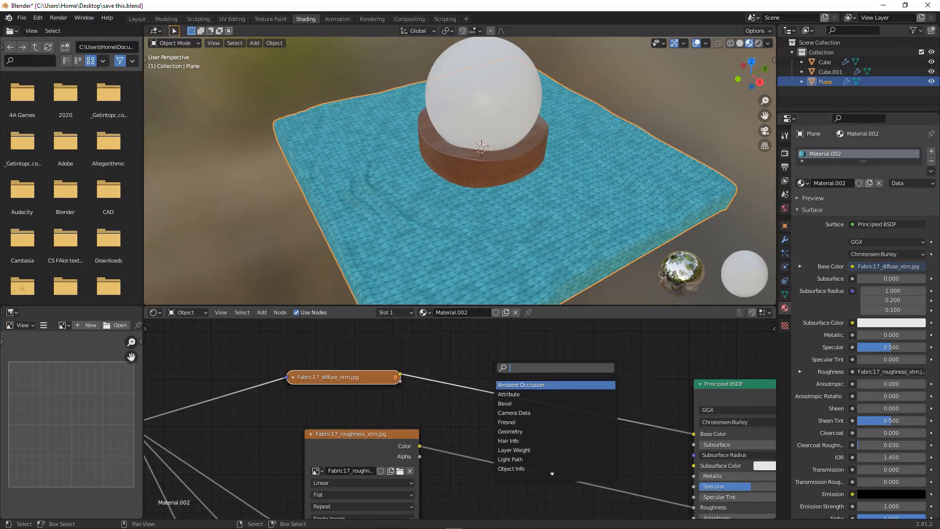
key(Return)
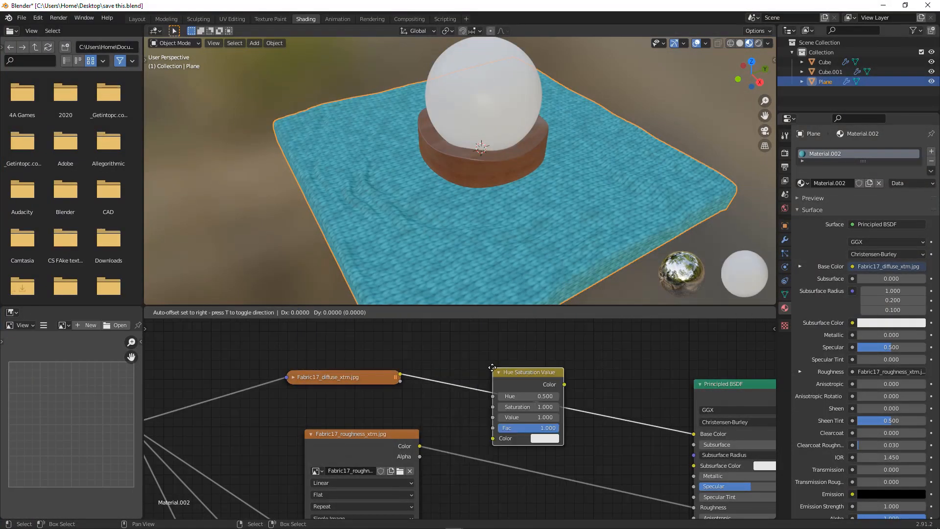
- Insert the Hue Saturation Value node between the diffuse texture and the Principled BSDF's Base Color, and set its Hue to 0
click(505, 359)
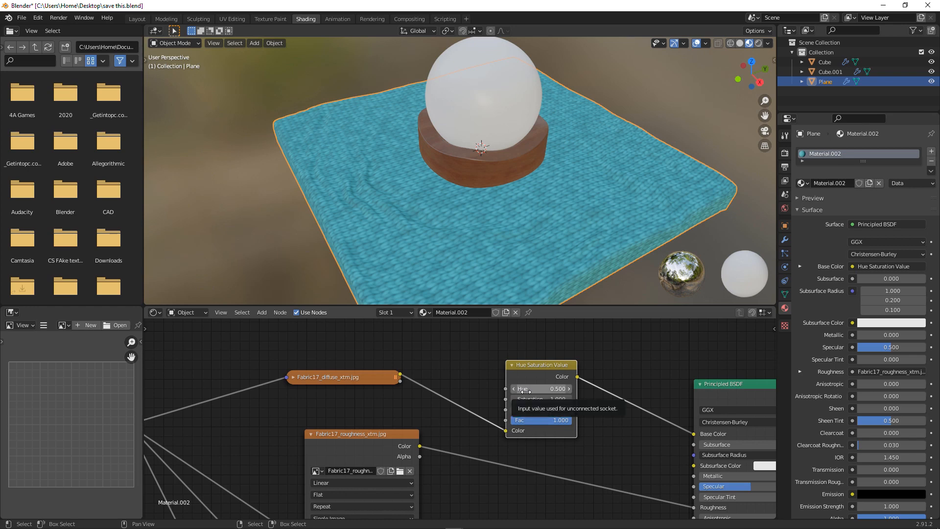
click(527, 389)
text(0)
key(Return)
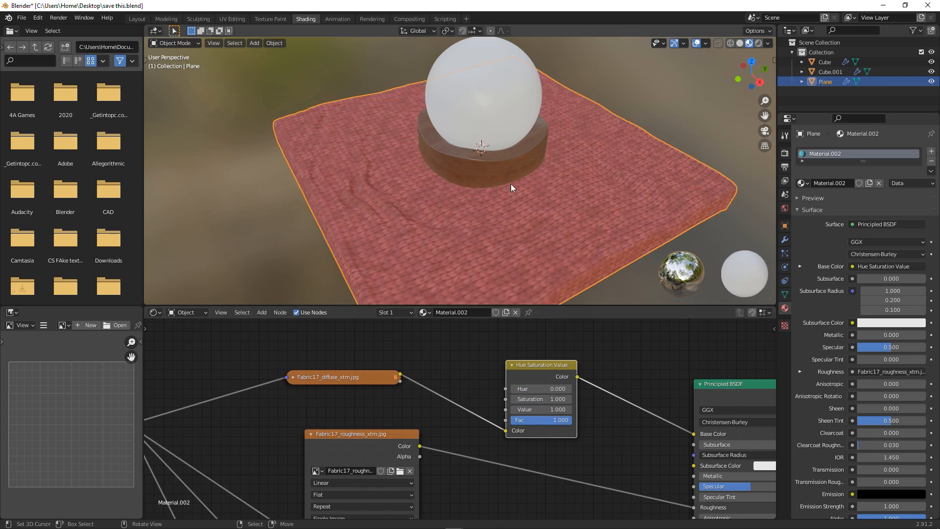
middle_drag(452, 227, 484, 282)
- Try a scale of 12 on X, Y and Z in the fabric material's Mapping node and inspect the texture up close
middle_drag(355, 350, 498, 336)
scroll(368, 377, up, 1)
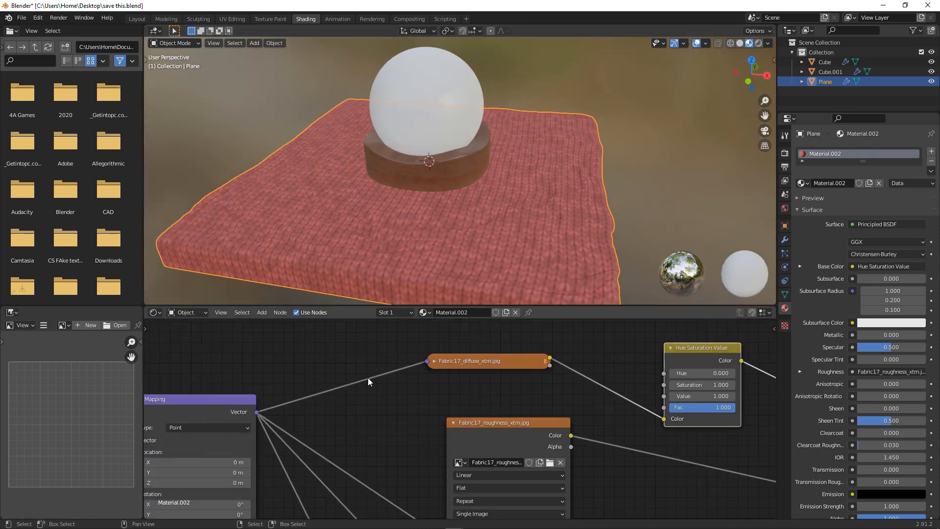
middle_drag(327, 389, 357, 364)
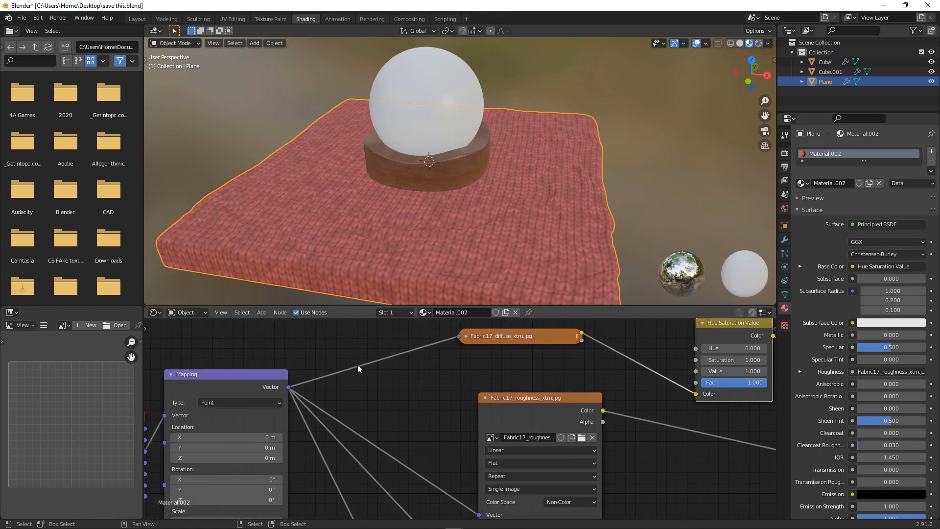
middle_drag(357, 366, 472, 271)
drag(342, 424, 342, 446)
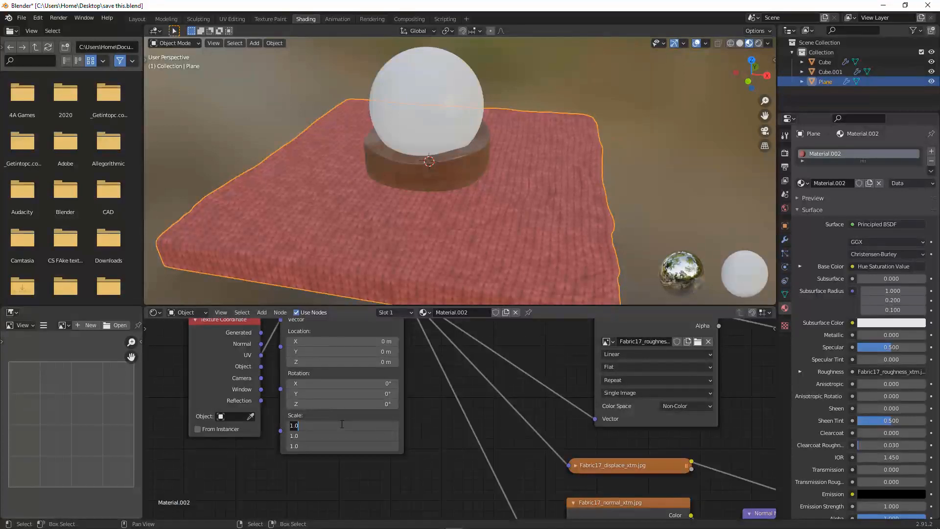
text(12)
key(Return)
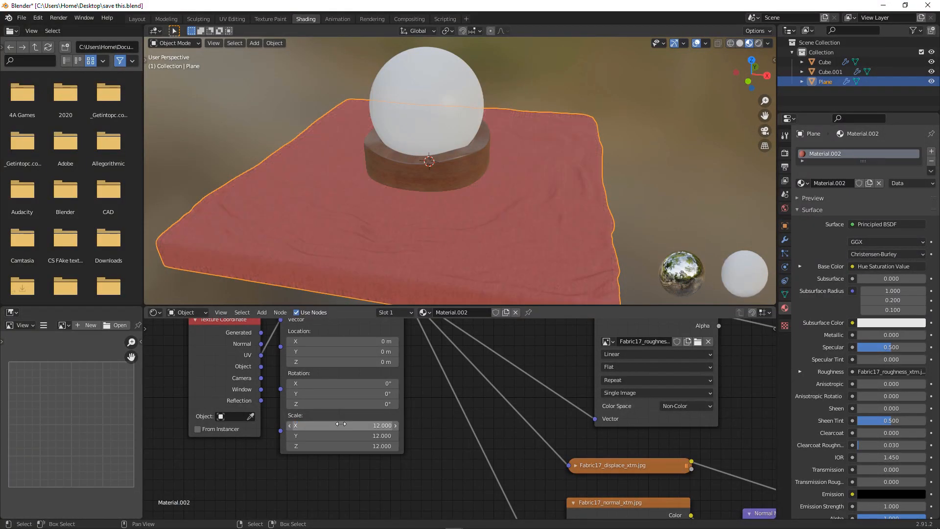
scroll(512, 89, up, 7)
scroll(562, 271, down, 2)
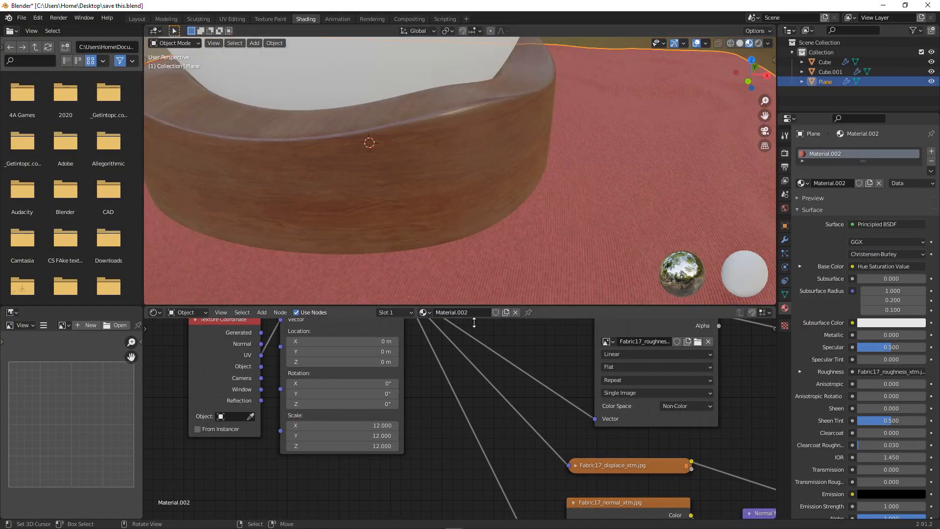
- Try Mapping node scales of 10 and 10.3 for the fabric texture
mouse_move(346, 424)
mouse_down()
mouse_move(346, 446)
mouse_move(346, 428)
mouse_move(346, 435)
mouse_up()
text(10)
key(Return)
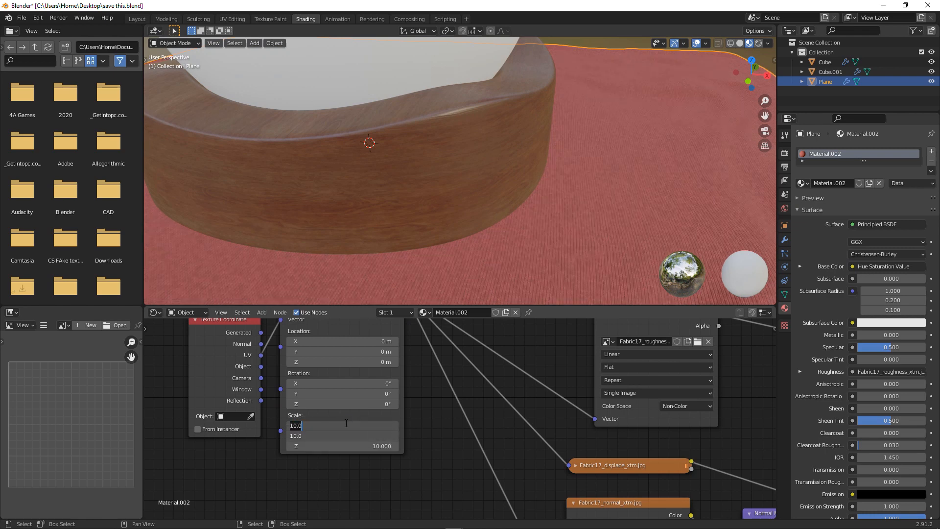
text(10.3)
key(Return)
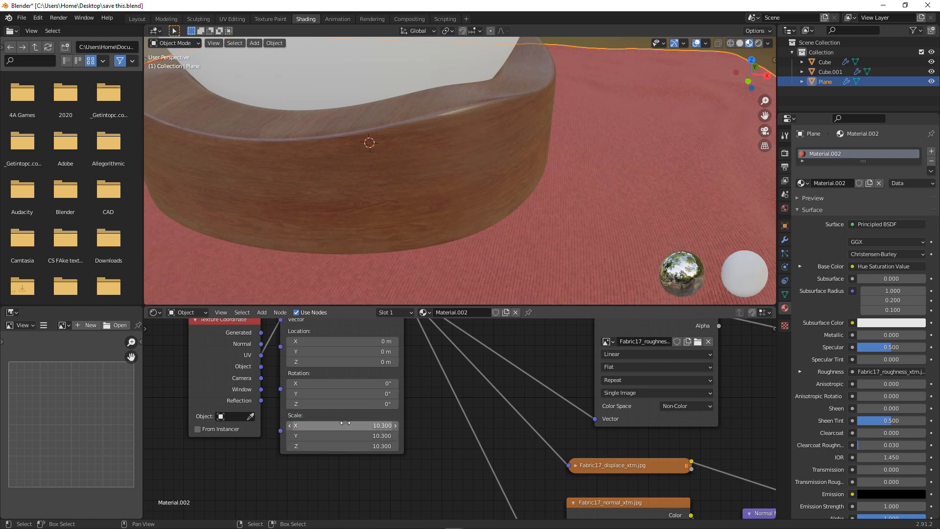
- Set the Mapping node's scale to 11 on X, Y and Z and save the file
drag(345, 423, 345, 436)
text(11)
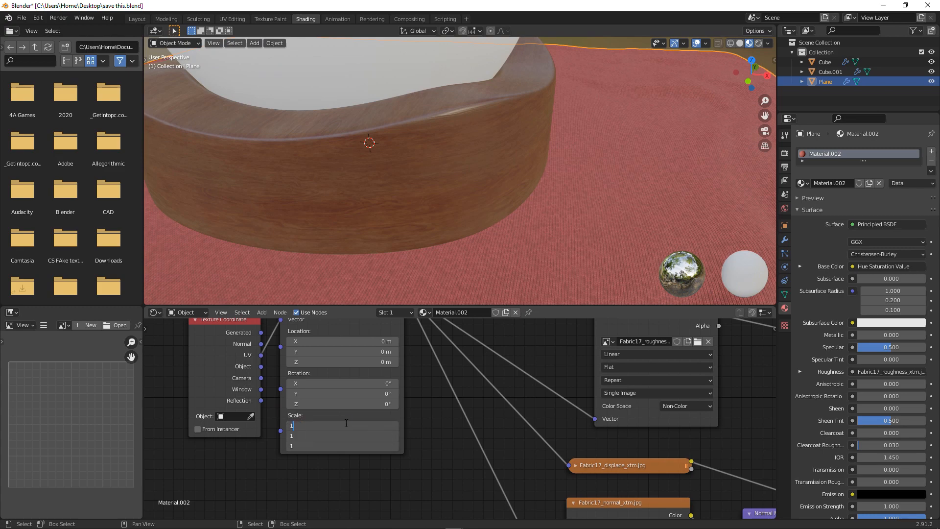
key(Return)
key(ctrl+s)
scroll(482, 263, down, 5)
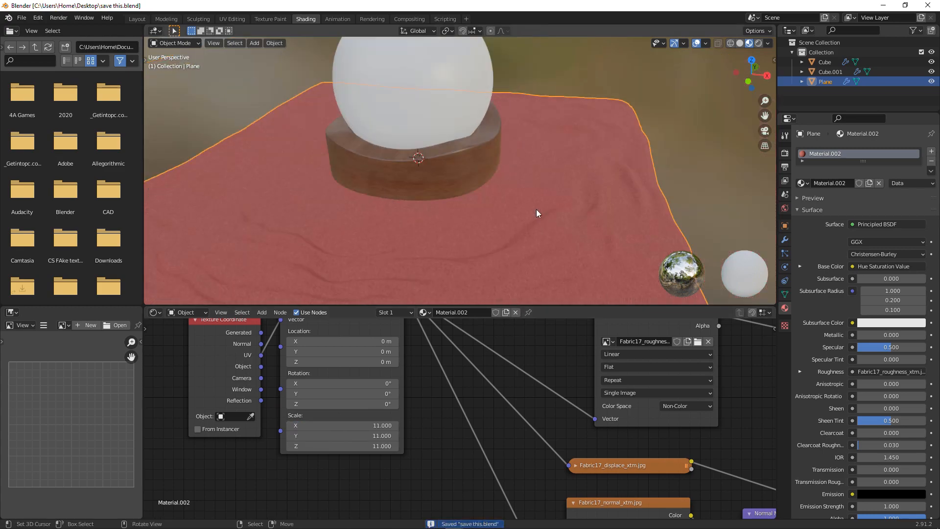
scroll(553, 397, down, 4)
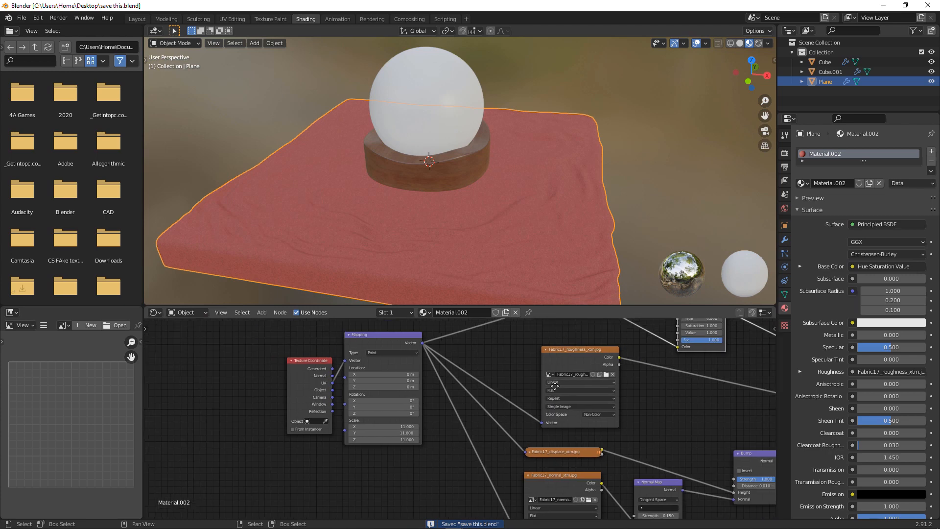
- Lower the Value of the Hue Saturation Value node to 0.7
scroll(562, 383, down, 1)
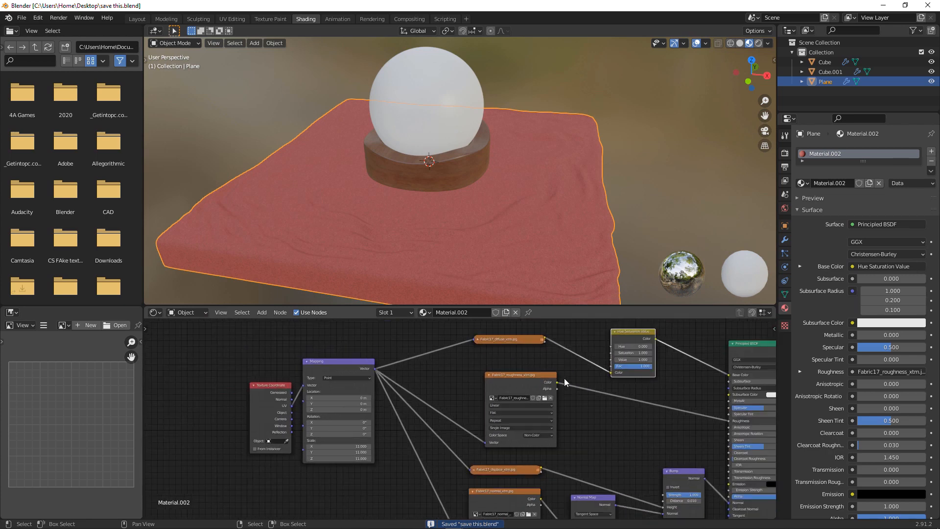
middle_drag(579, 373, 563, 366)
scroll(427, 420, up, 4)
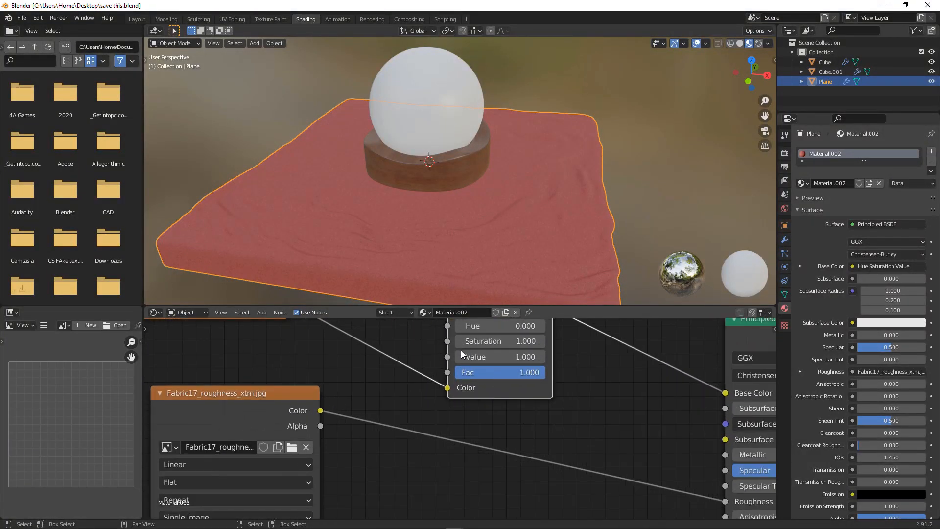
middle_drag(460, 355, 462, 389)
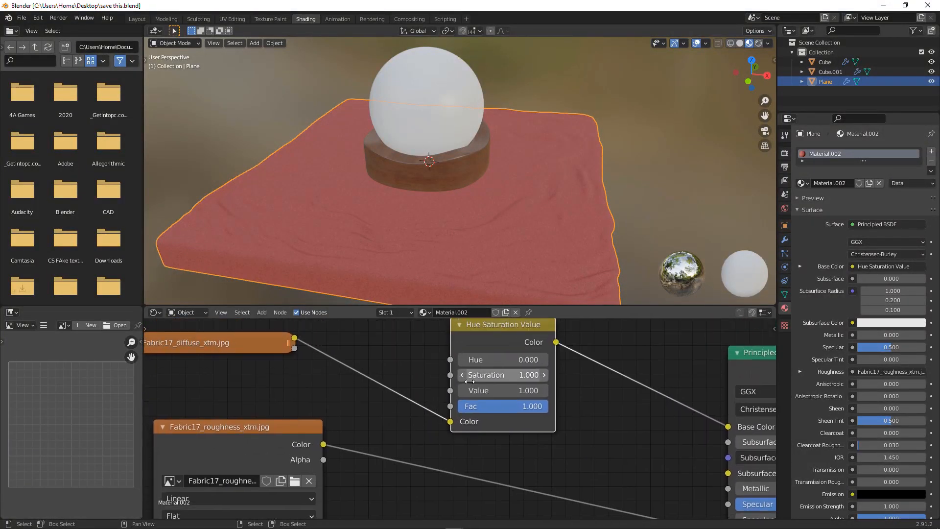
click(462, 389)
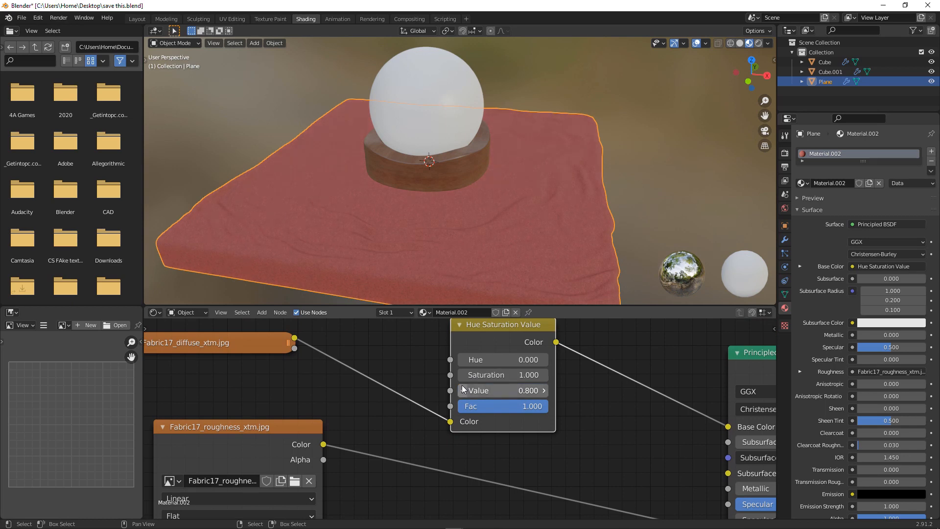
click(462, 390)
click(462, 390)
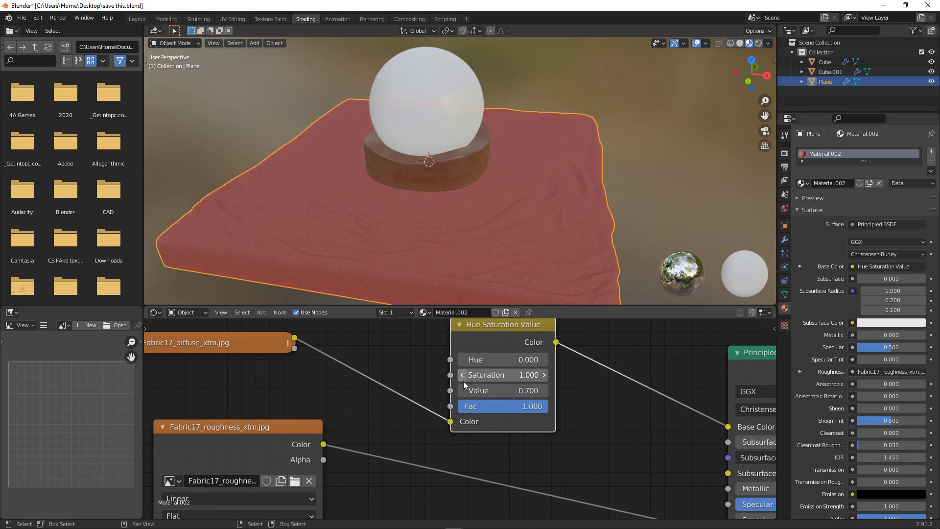
- Set the Saturation of the Hue Saturation Value node to 0.95 and save the file
click(511, 373)
text(0.9)
text(5)
key(Return)
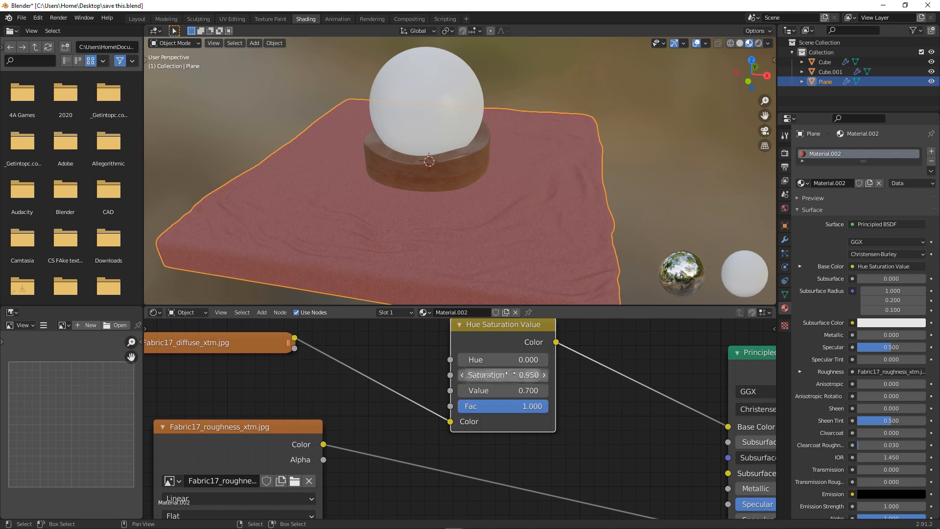
key(ctrl+s)
scroll(503, 215, down, 5)
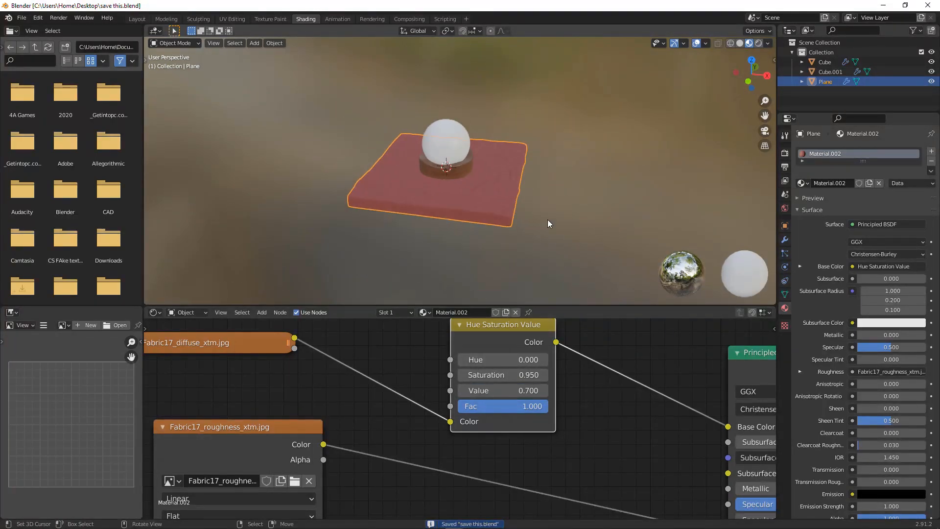
- Select the sphere, preview the scene in Rendered shading, and save the file
click(435, 134)
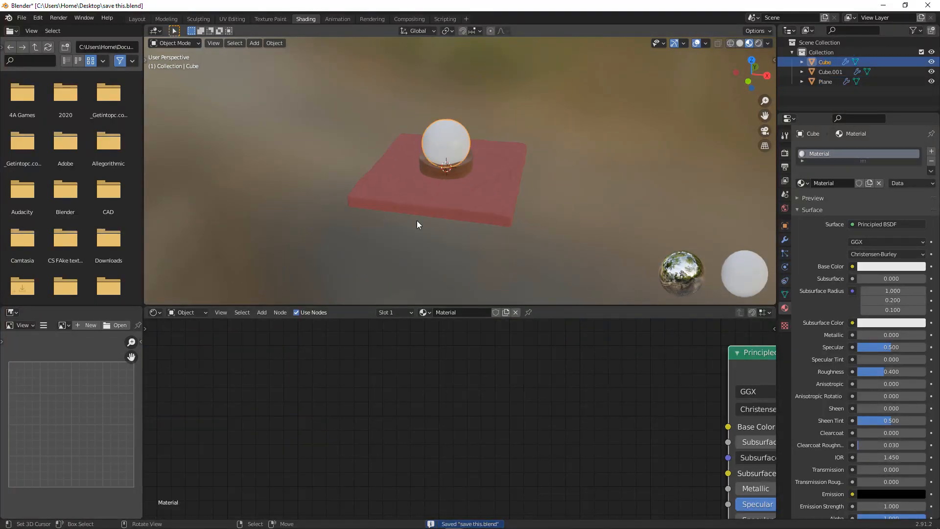
click(758, 44)
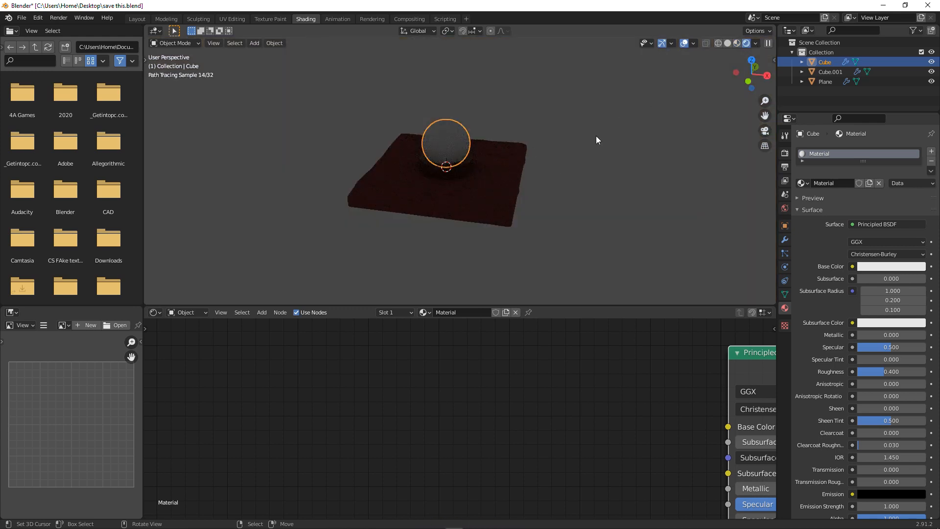
middle_drag(596, 137, 495, 142)
key(ctrl+s)
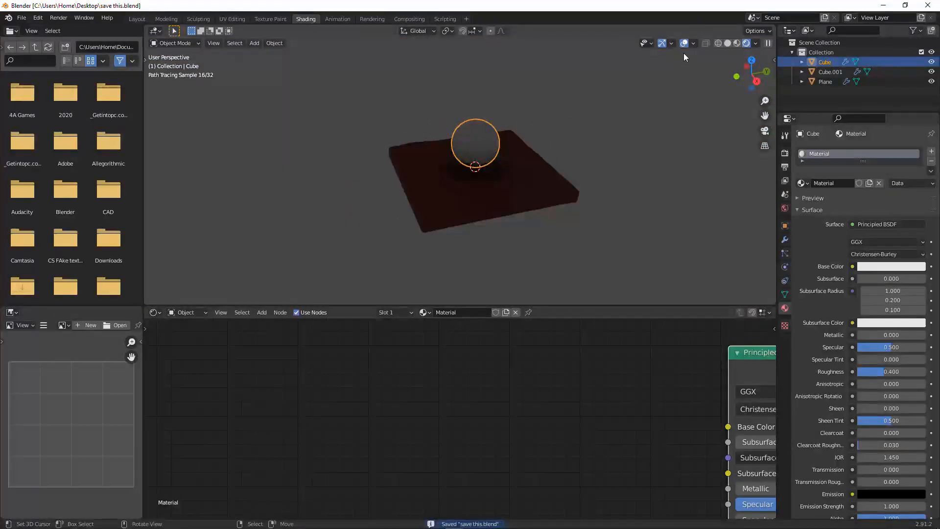
- Return to Solid shading and load kiara_interior_8k.hdr from the HDRI folder as the world's Environment Texture
click(726, 43)
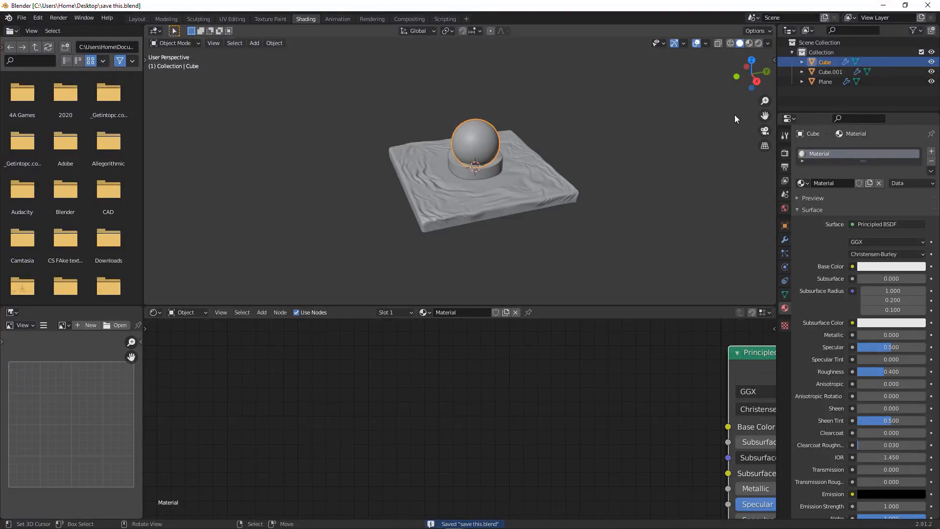
click(784, 208)
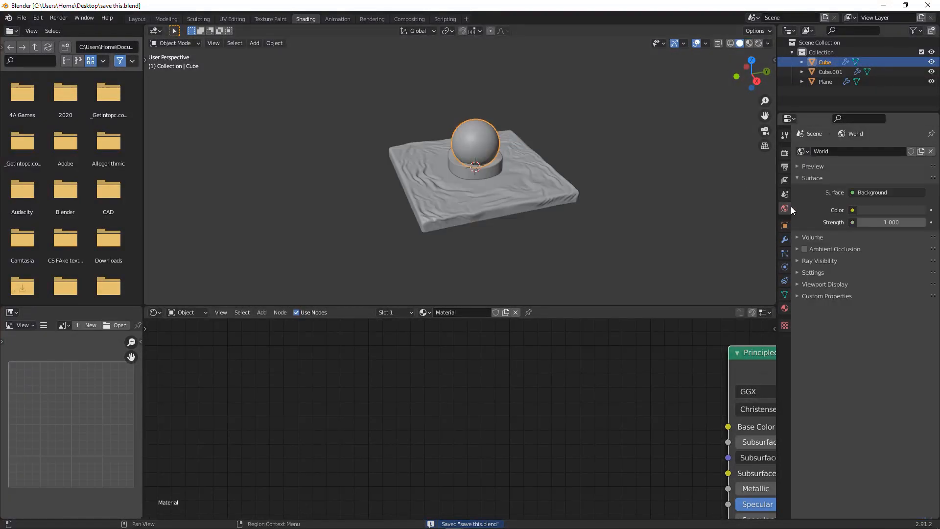
click(852, 210)
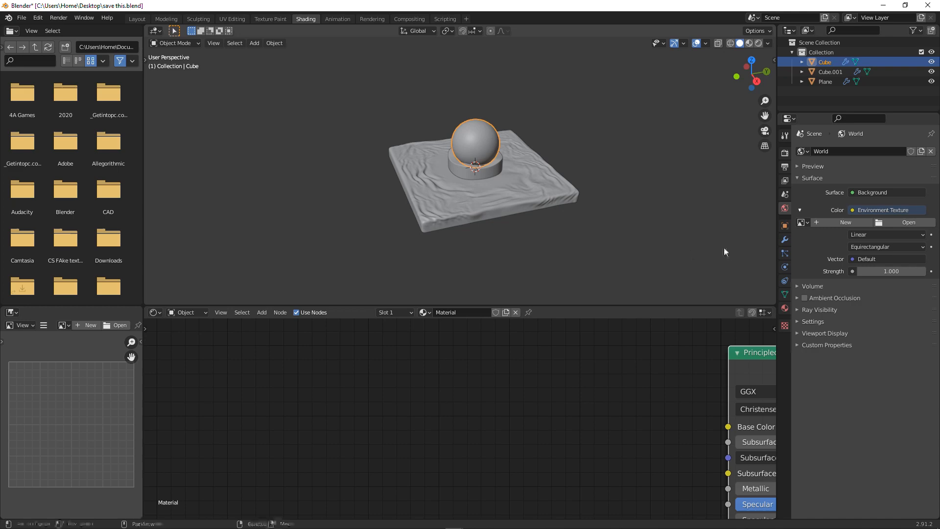
click(904, 223)
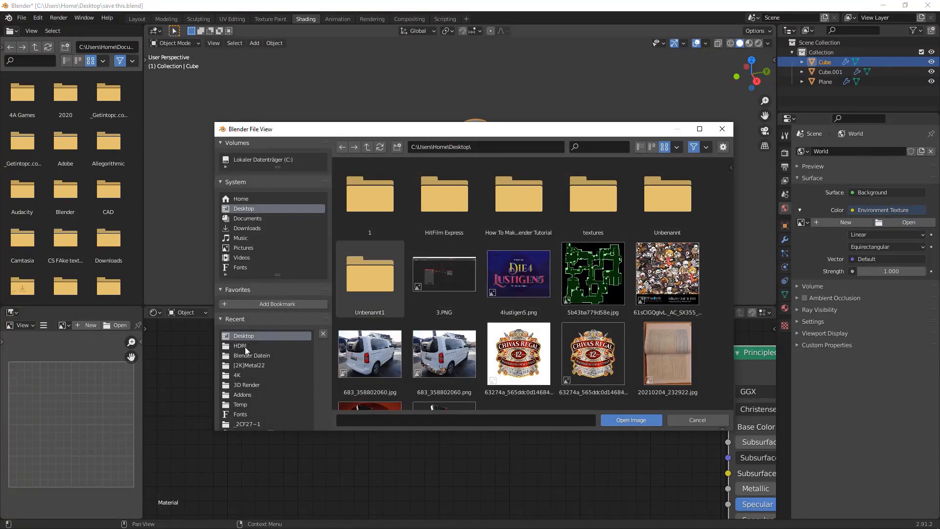
click(244, 345)
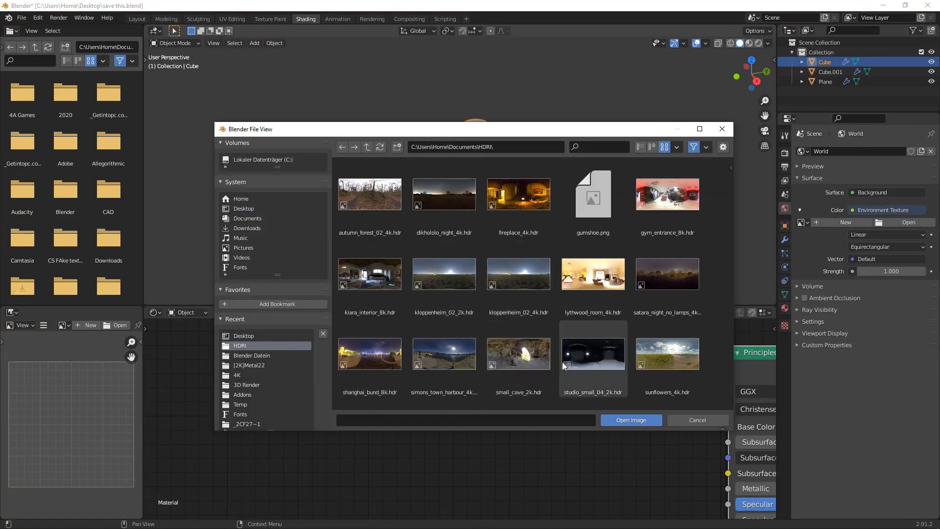
double_click(368, 275)
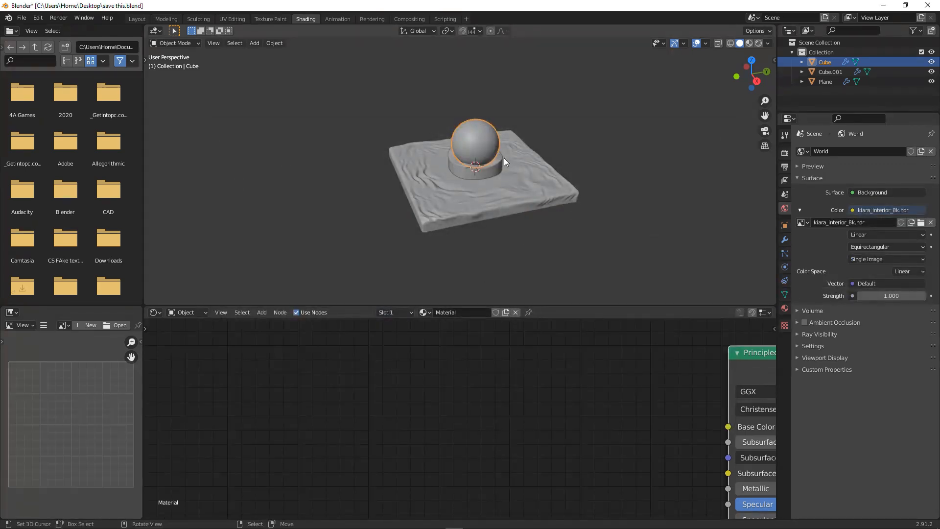
- Add a camera and move it along the Y axis to a spot out in front of the fabric plane
middle_drag(504, 158, 469, 186)
key(shift+a)
mouse_move(468, 186)
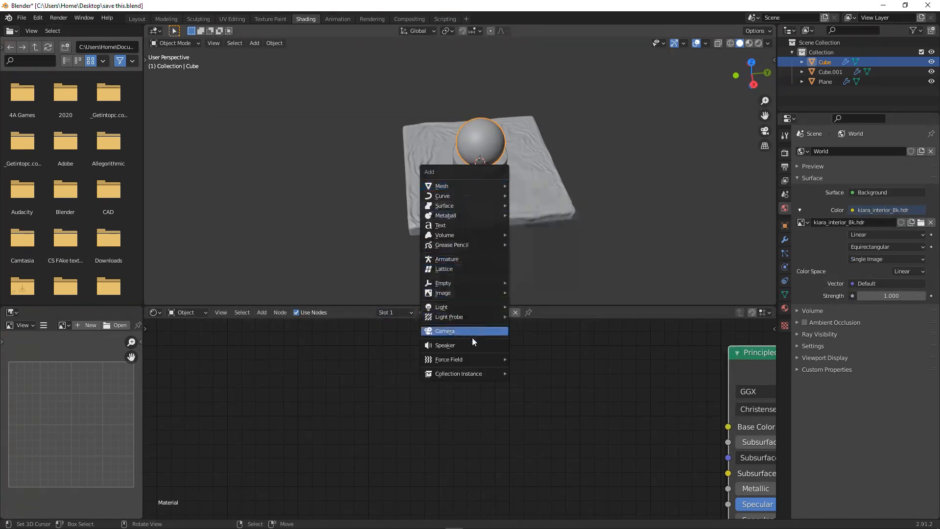
click(471, 331)
key(g)
key(y)
click(378, 201)
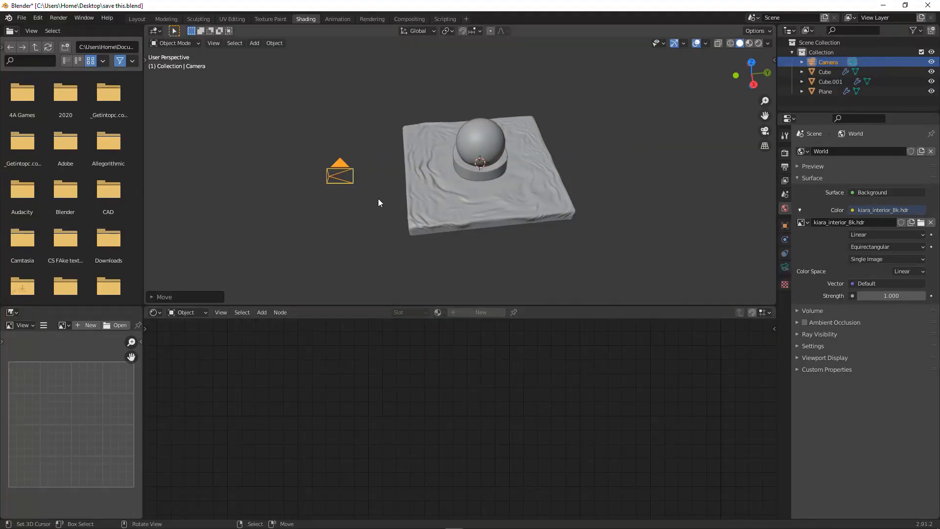
- Clear the camera's rotation and rotate it 90 degrees about the X axis
key(alt+r)
text(rx)
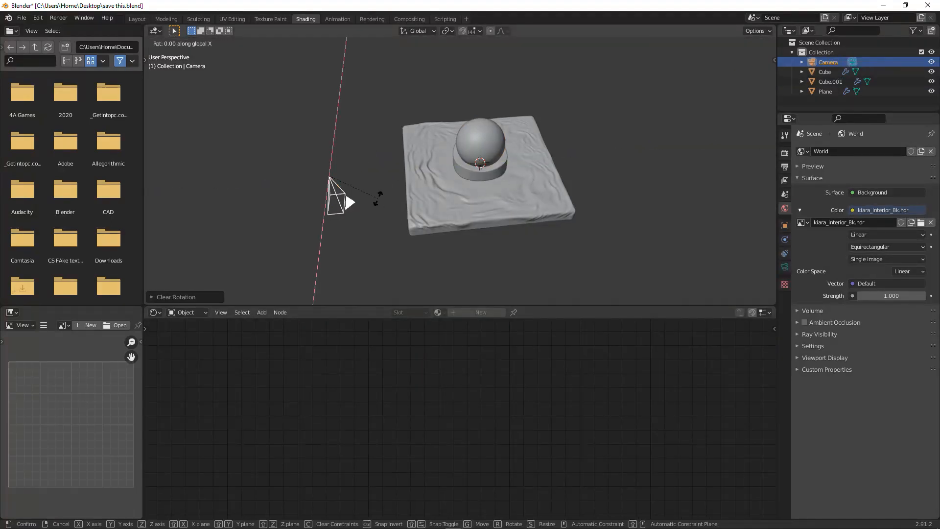
text(90)
key(Return)
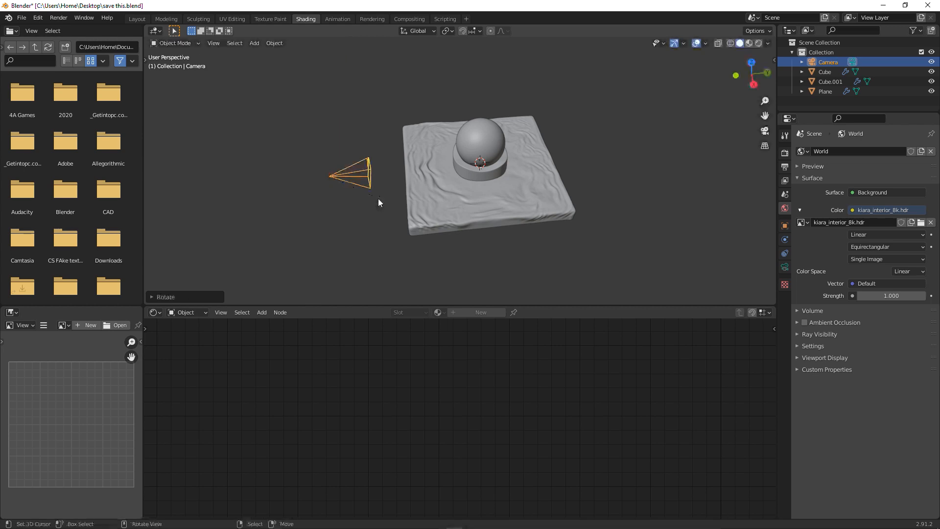
- Look through the camera, raise it along the Z axis and shift it sideways along the X axis
key(KP_0)
key(g)
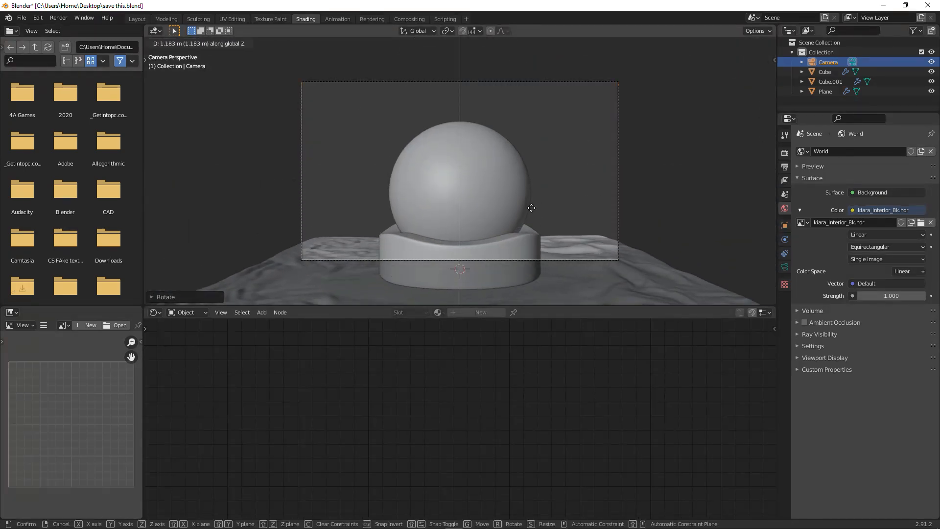
click(539, 157)
key(g)
key(x)
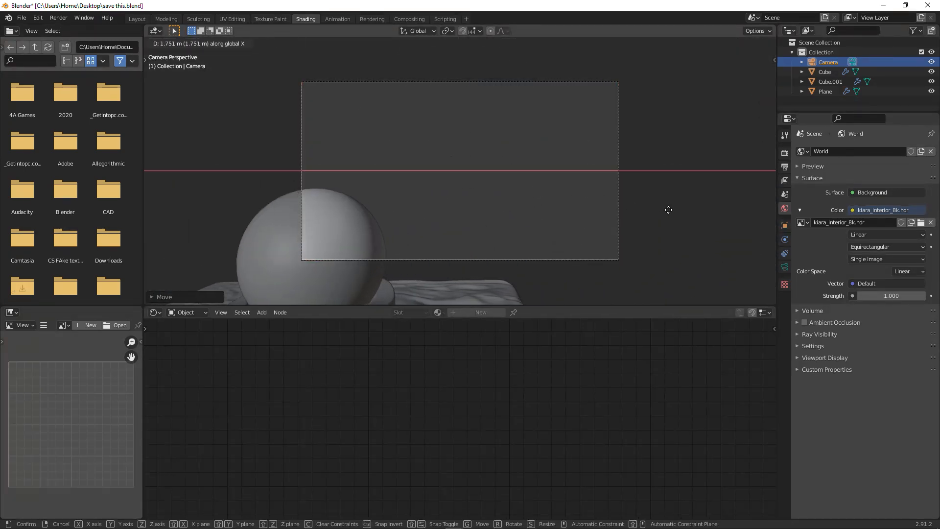
click(715, 217)
- Rotate the camera about the global Z axis to face the sphere and tilt it down about its local X axis
key(r)
key(z)
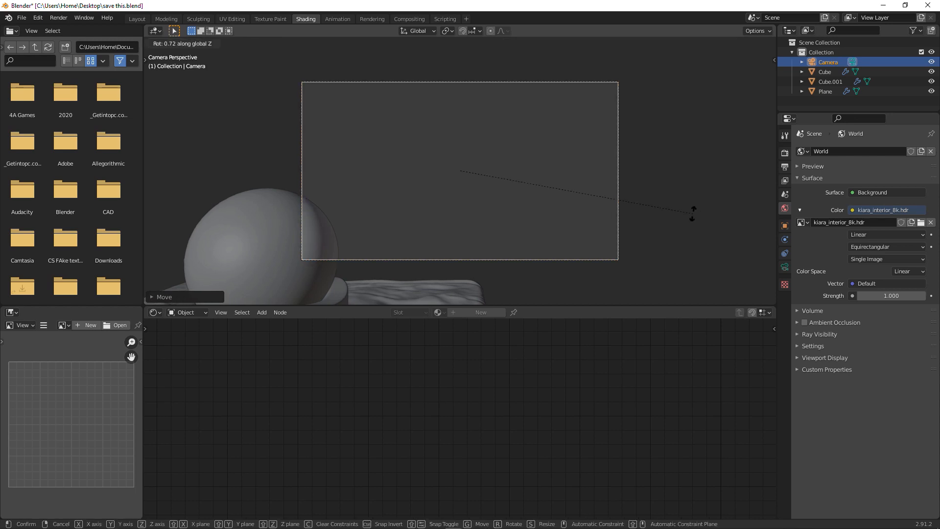
click(520, 218)
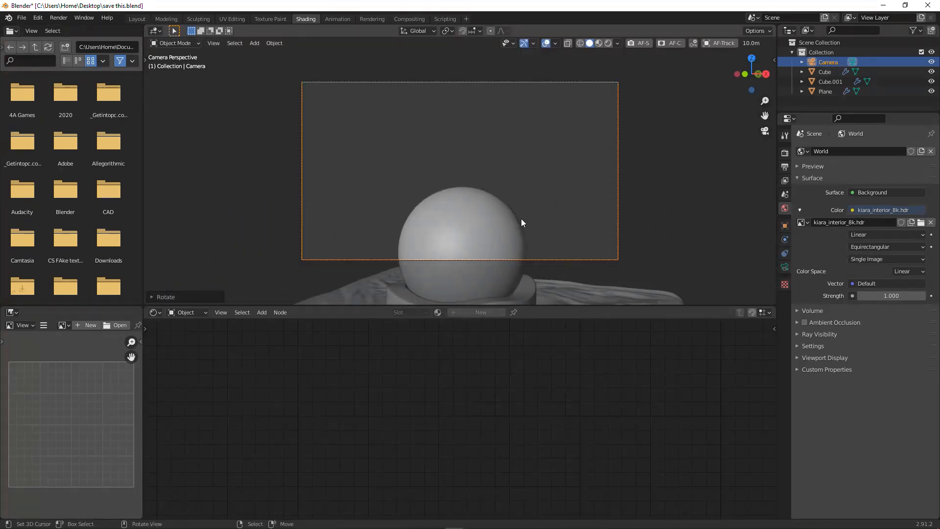
key(r)
key(x)
key(x)
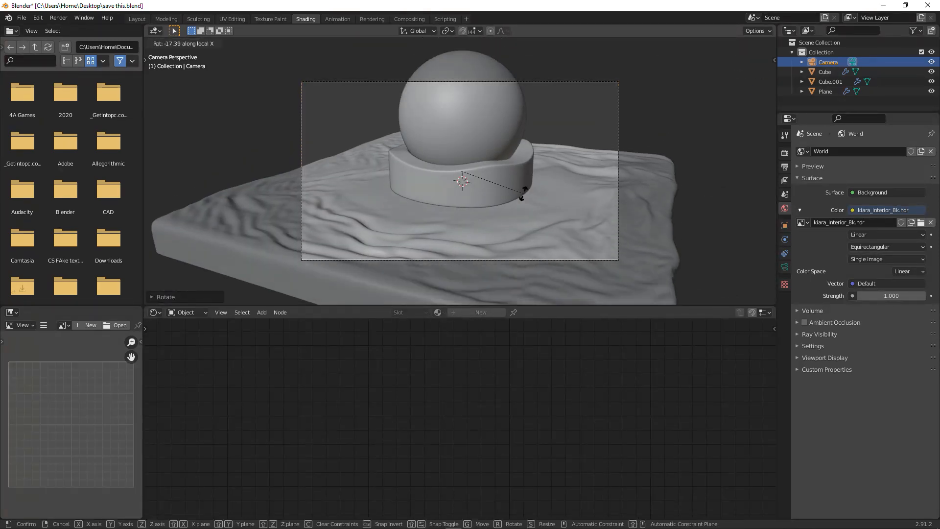
click(524, 183)
- Raise the camera along the global Z axis and pull it back along its local Z axis until the whole fabric plane fits the frame
key(g)
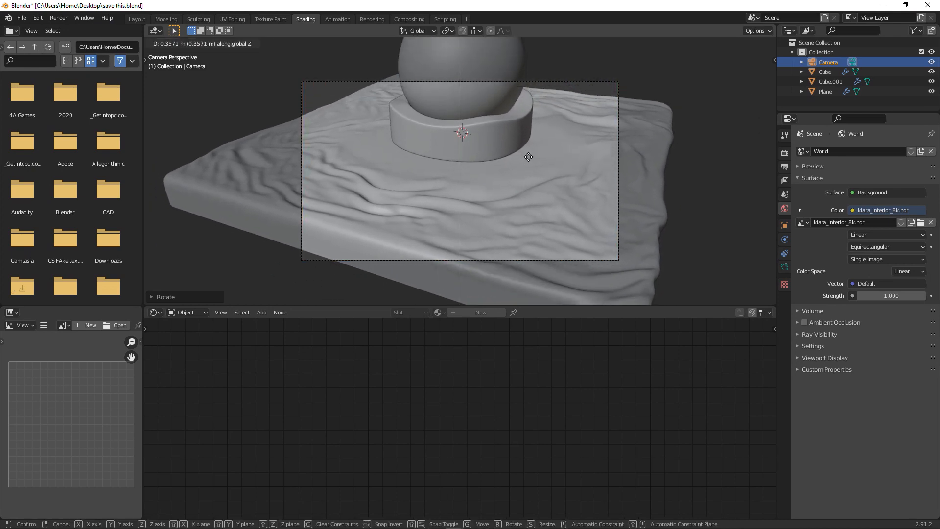
click(540, 69)
key(g)
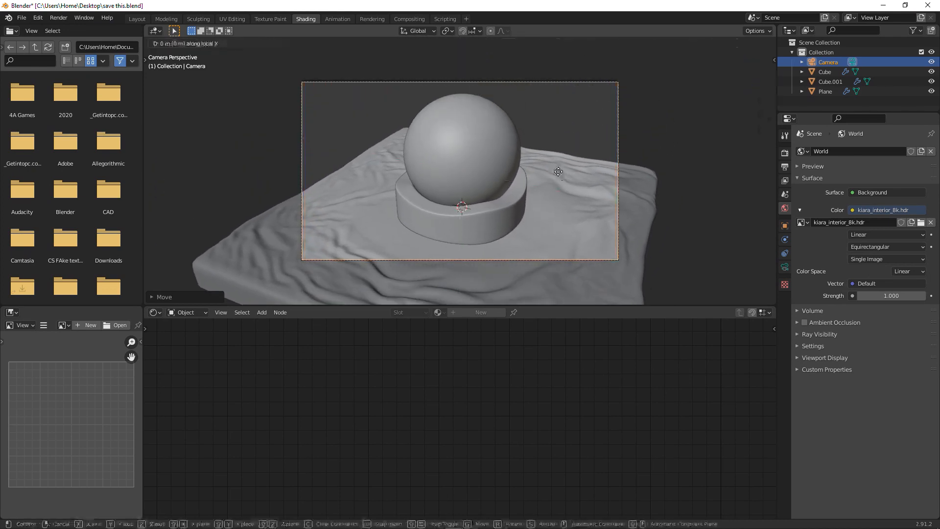
key(x)
key(x)
key(z)
key(z)
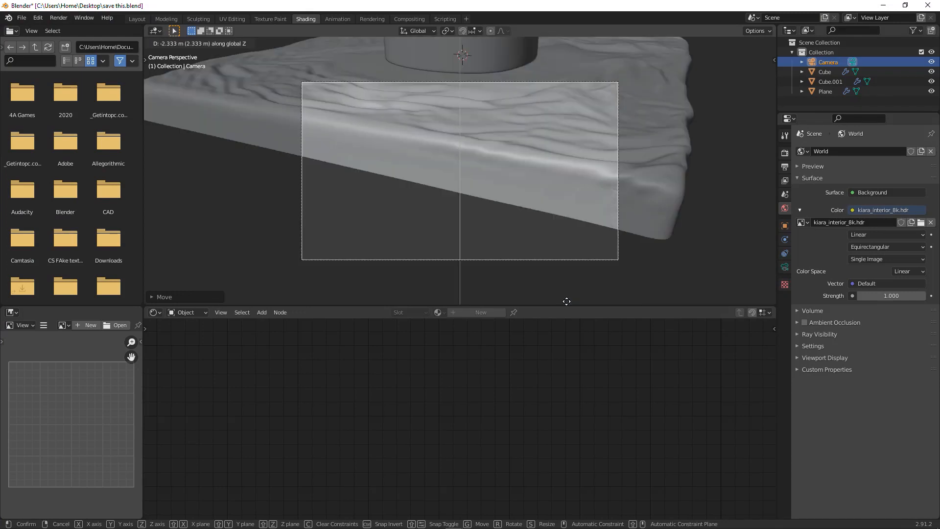
click(564, 43)
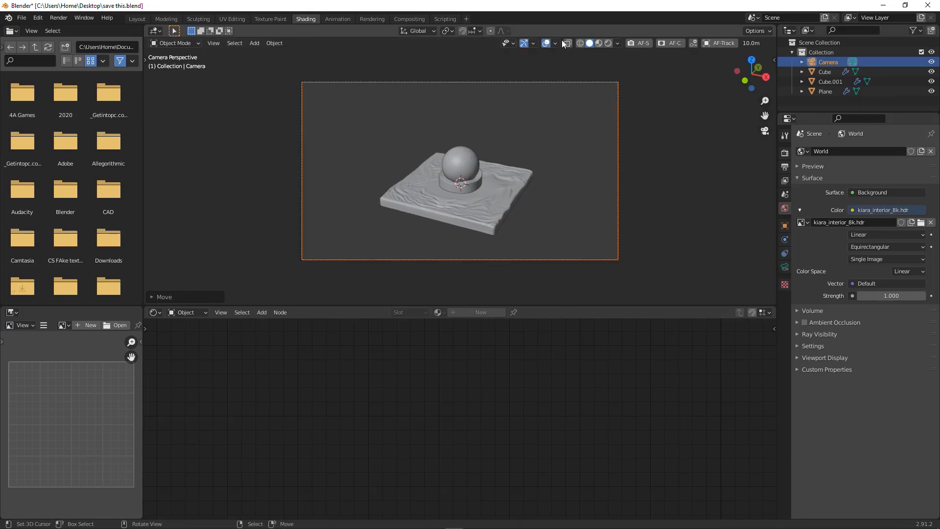
- Set the camera's focal length to 105 mm
click(784, 267)
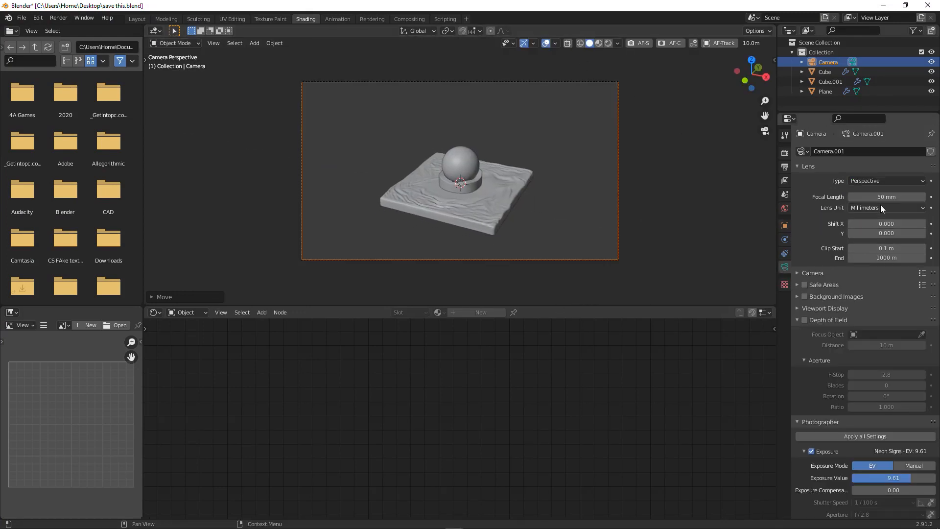
text(100)
key(Return)
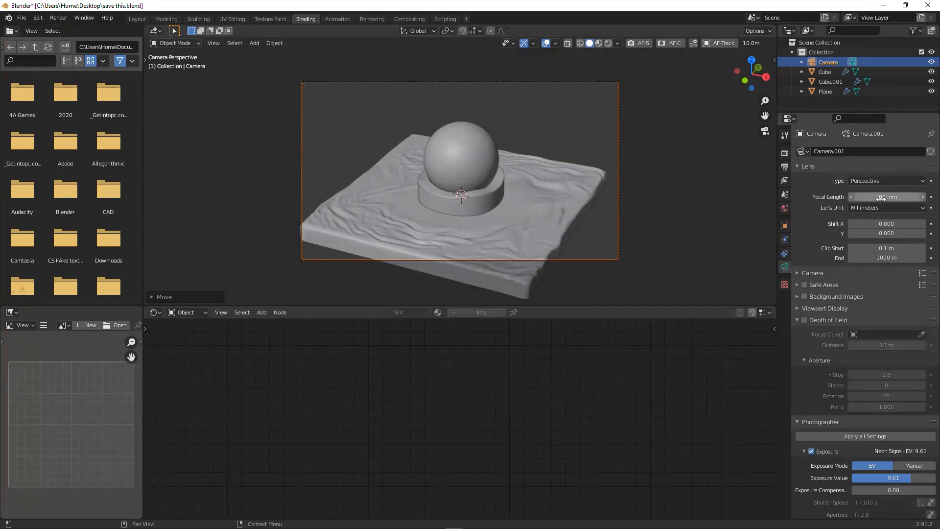
click(880, 197)
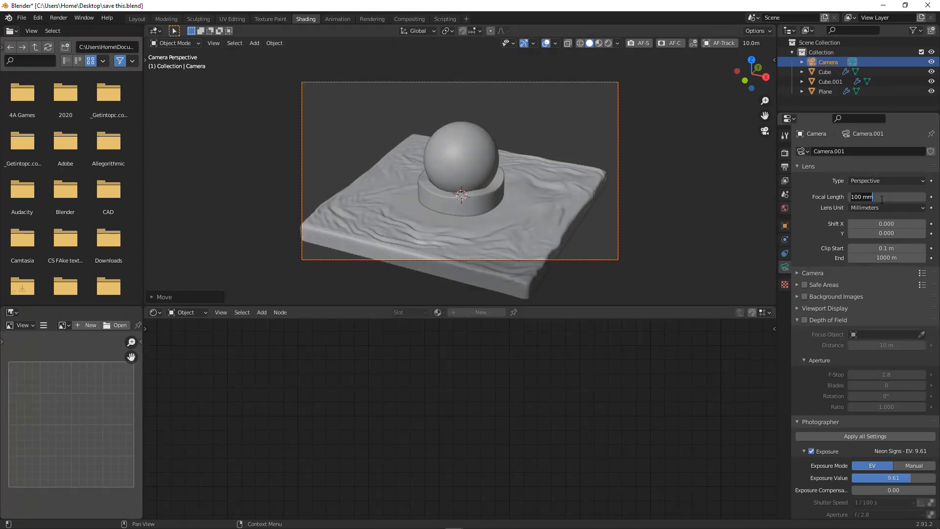
key(Return)
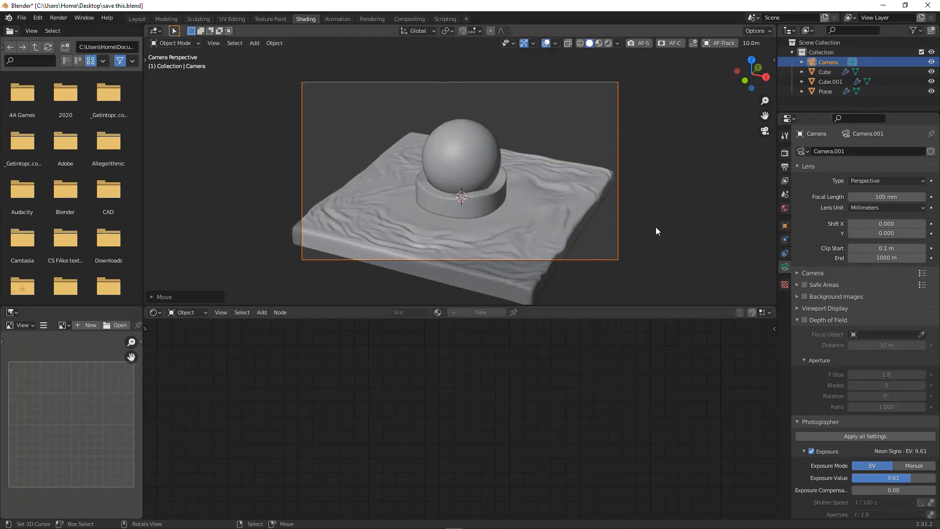
- Move the camera closer to the sphere along its local Z axis and save the file
key(g)
key(z)
key(z)
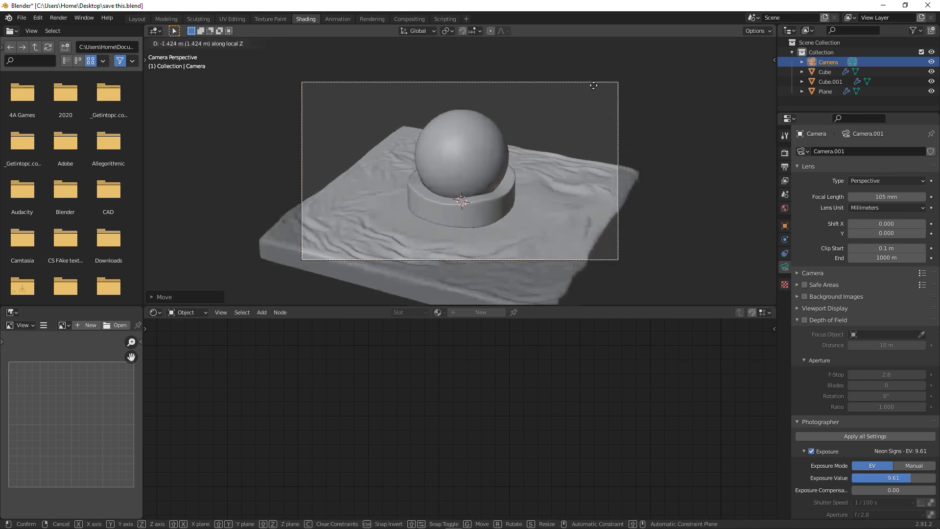
click(568, 126)
key(ctrl+s)
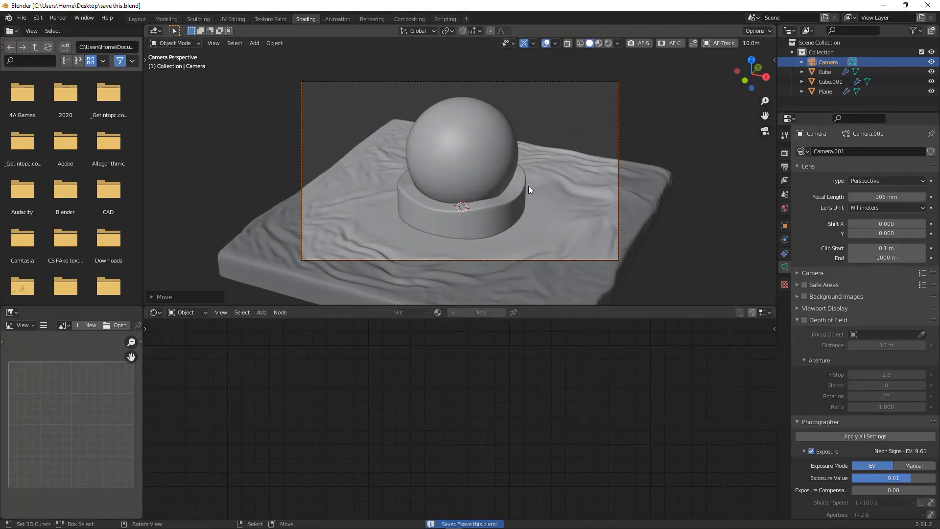
- Show the viewport in Rendered shading, select the sphere and save the file
click(607, 43)
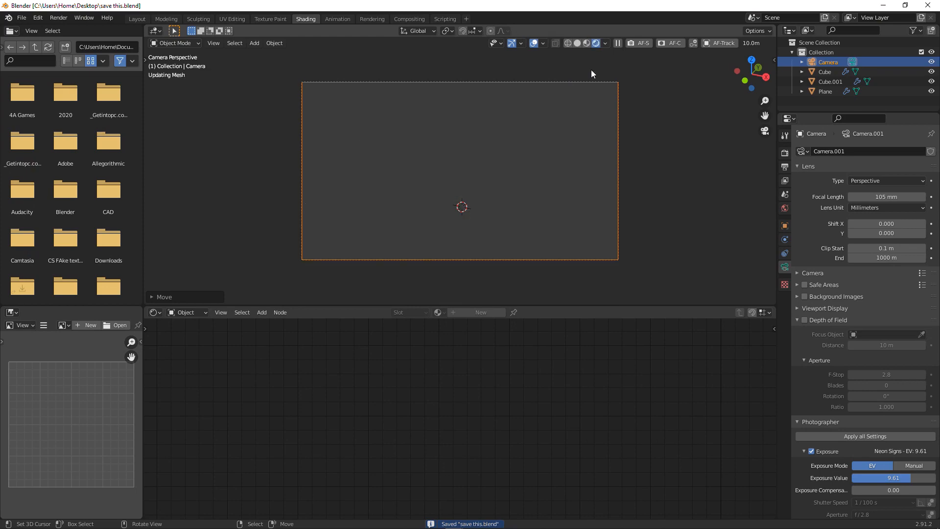
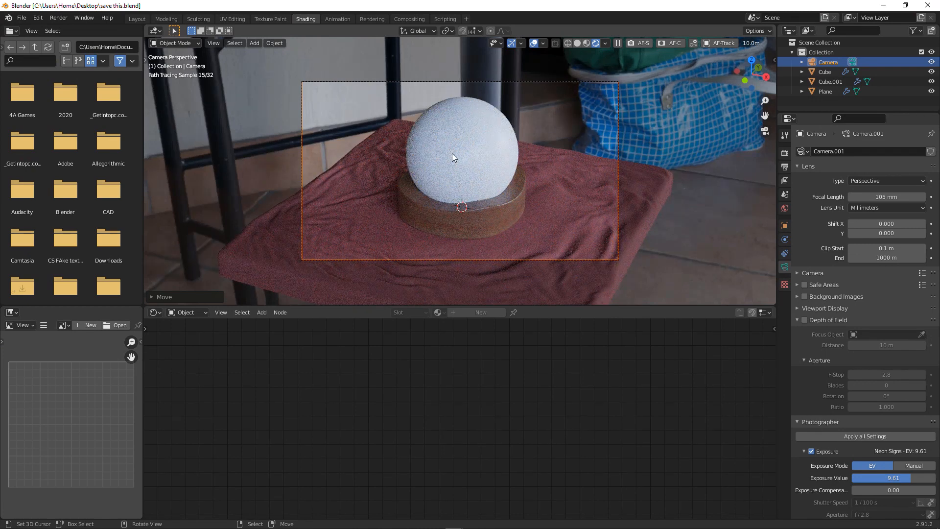
click(451, 154)
key(ctrl+s)
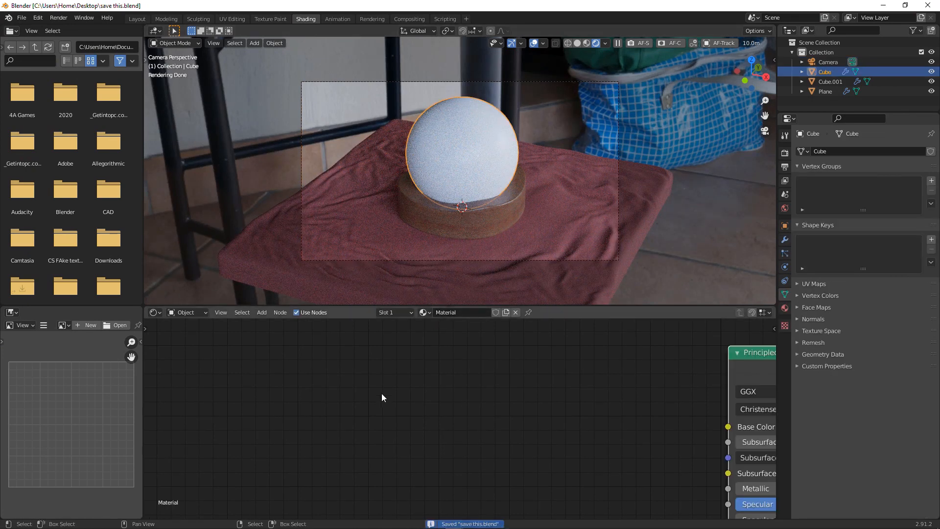
- In the World shader, add Texture Coordinate and Mapping nodes to the kiara_interior_8k.hdr node and move them away from it
click(192, 312)
click(200, 333)
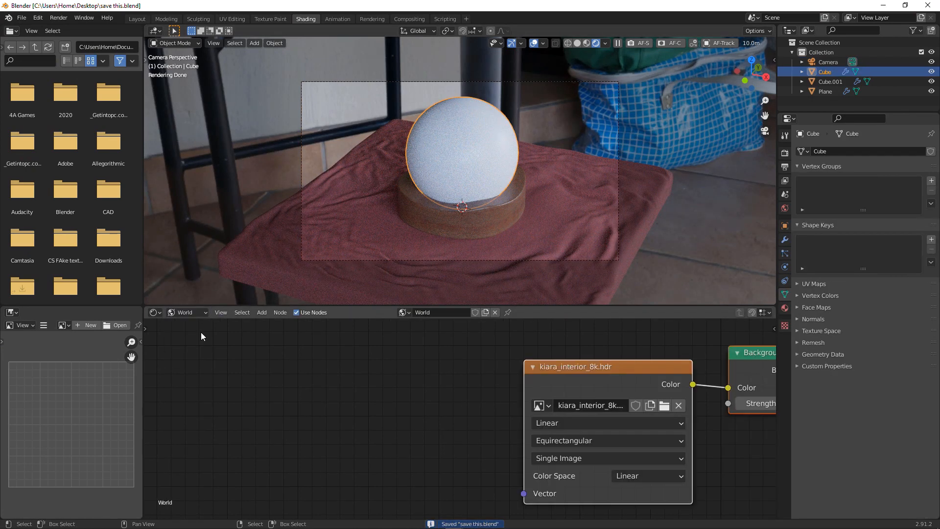
scroll(528, 426, down, 3)
key(ctrl+t)
middle_drag(423, 391, 515, 375)
drag(533, 374, 442, 374)
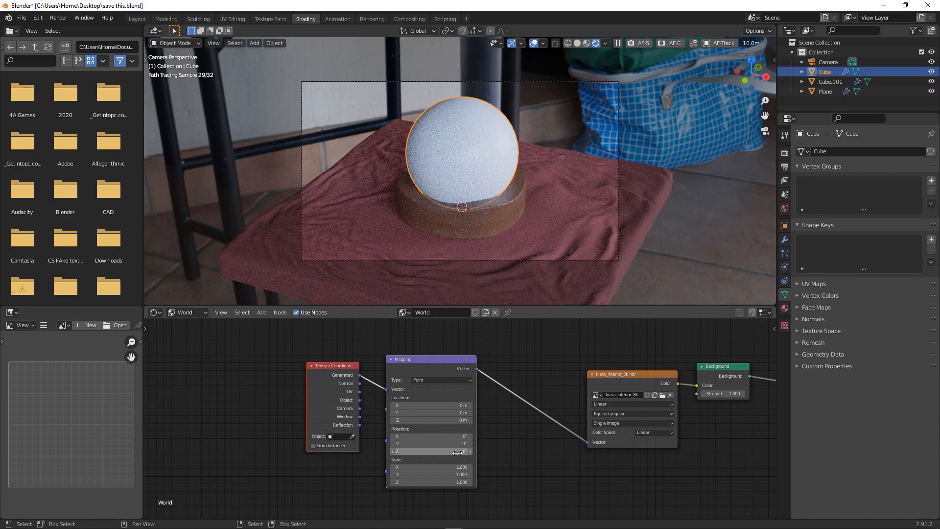
- Try several Z rotations of the HDRI in the Mapping node, ending at -110°
drag(456, 453, 443, 453)
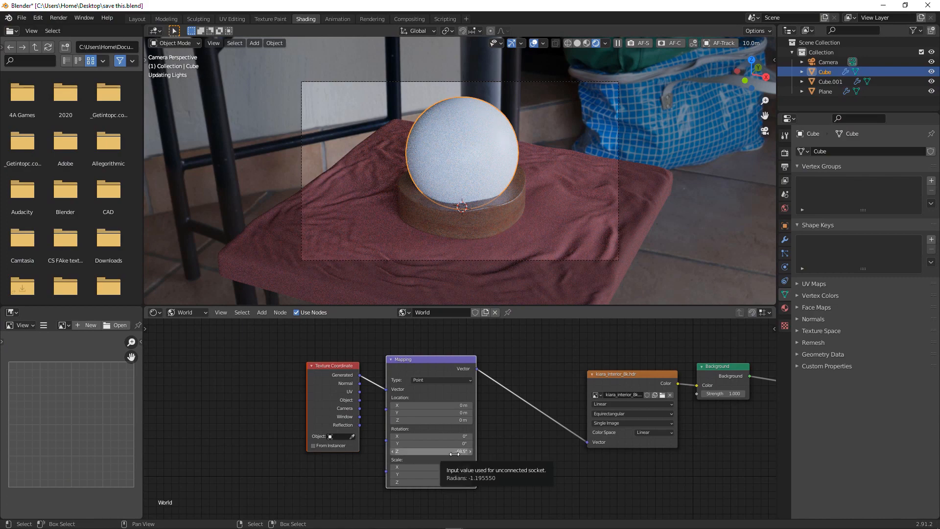
drag(455, 453, 421, 451)
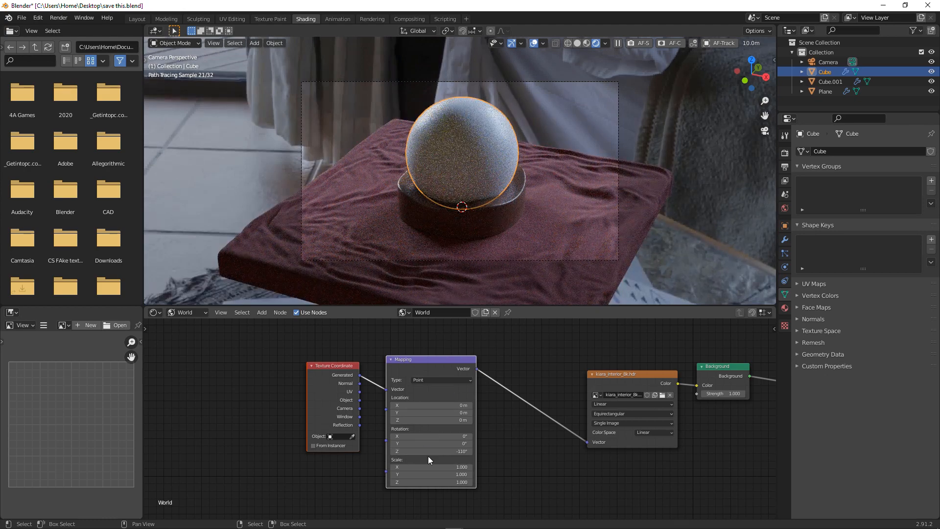
drag(427, 452, 429, 453)
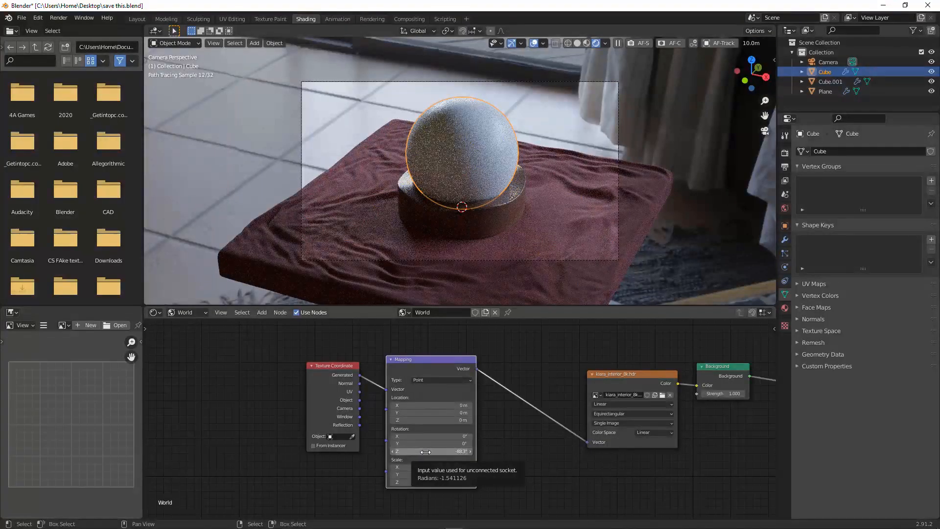
drag(425, 451, 443, 451)
click(425, 451)
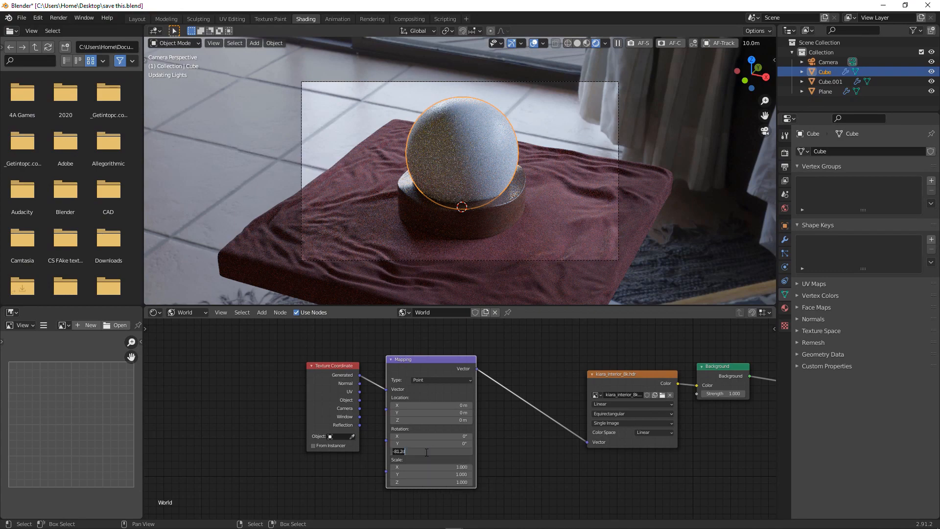
key(BackSpace)
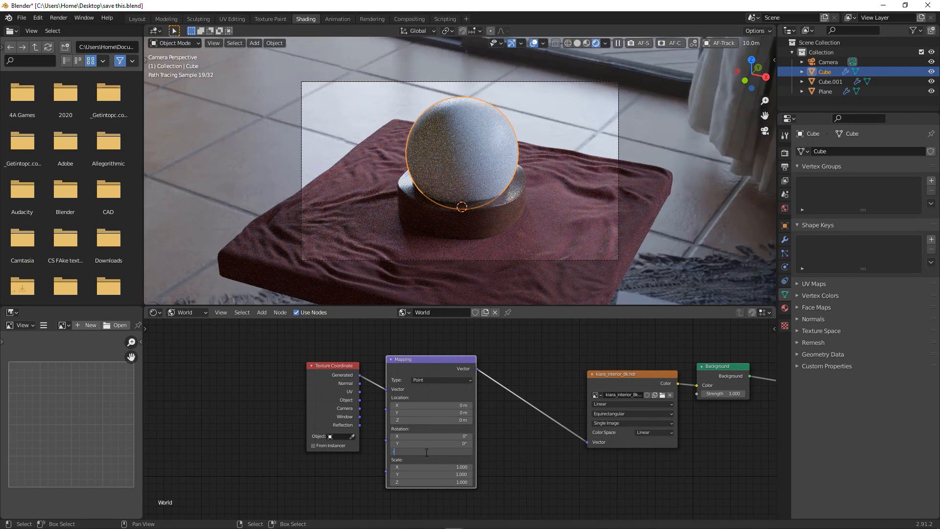
text(-110)
key(Return)
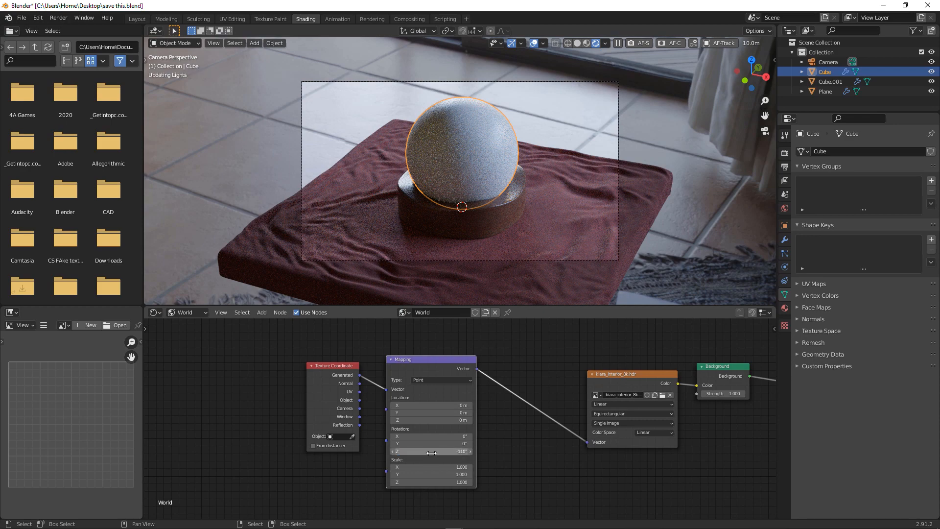
- Set the Mapping node's Z rotation to -160° for the HDRI
click(429, 452)
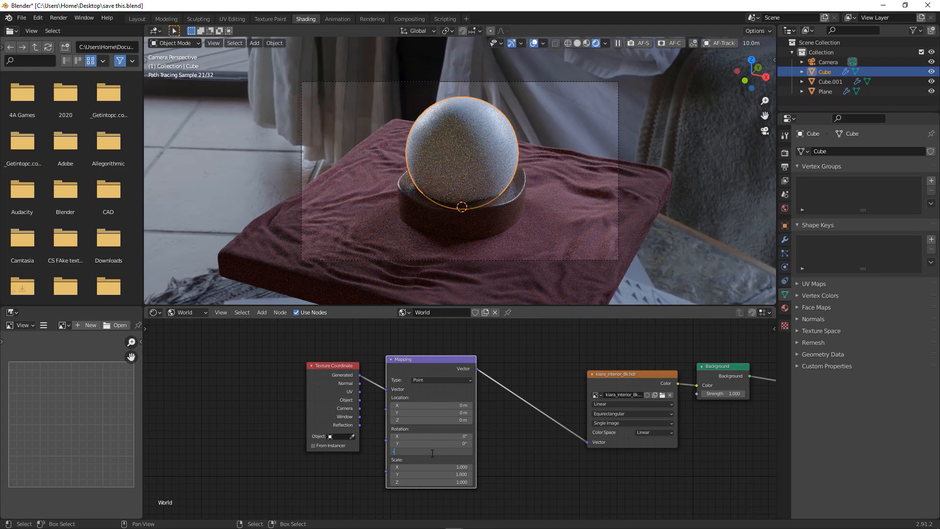
text(-160)
key(Return)
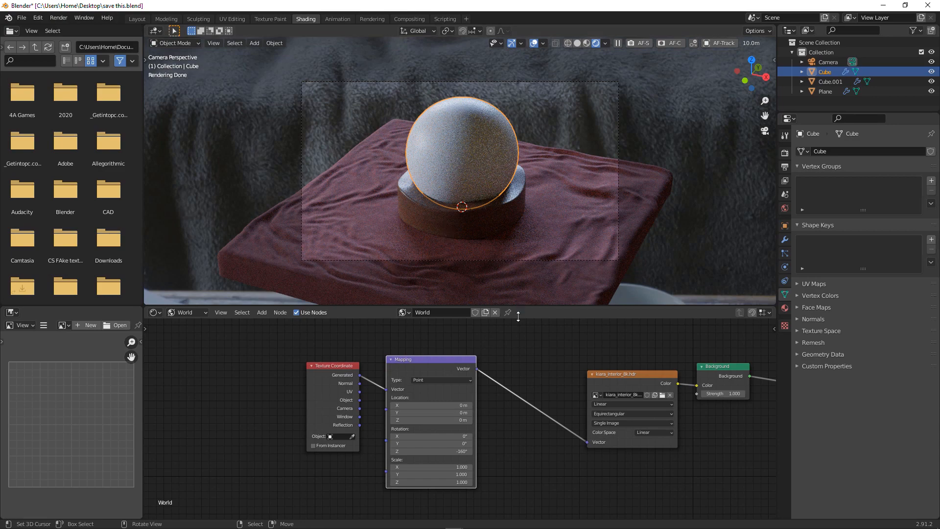
- Define a render region around the camera frame and save the file
key(ctrl+b)
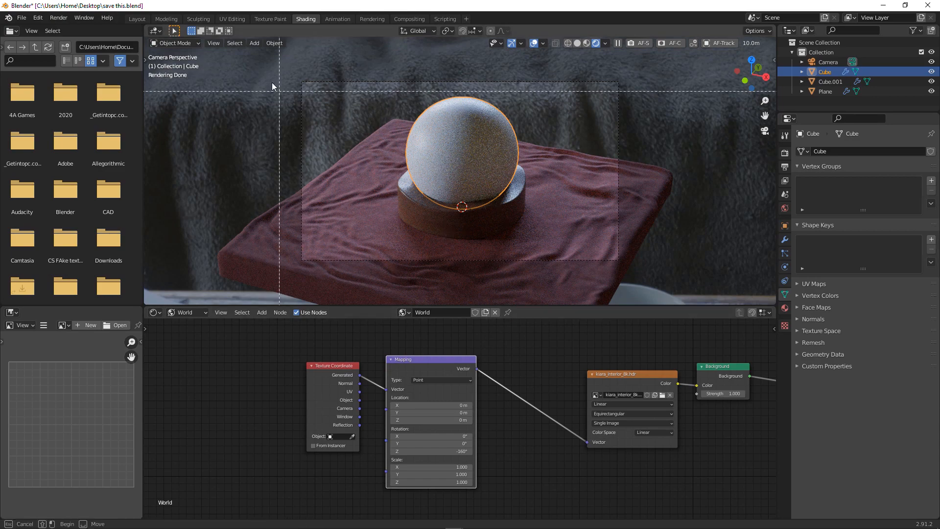
drag(259, 42, 649, 304)
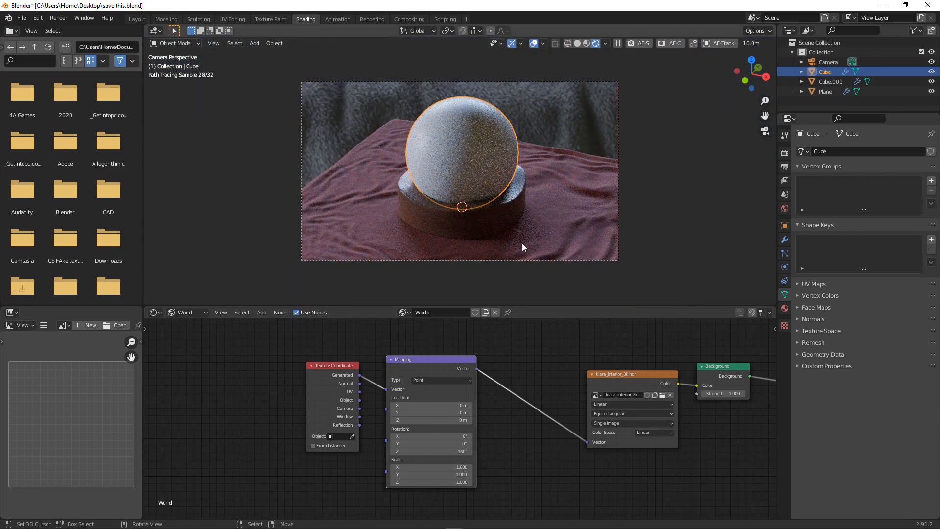
key(ctrl+s)
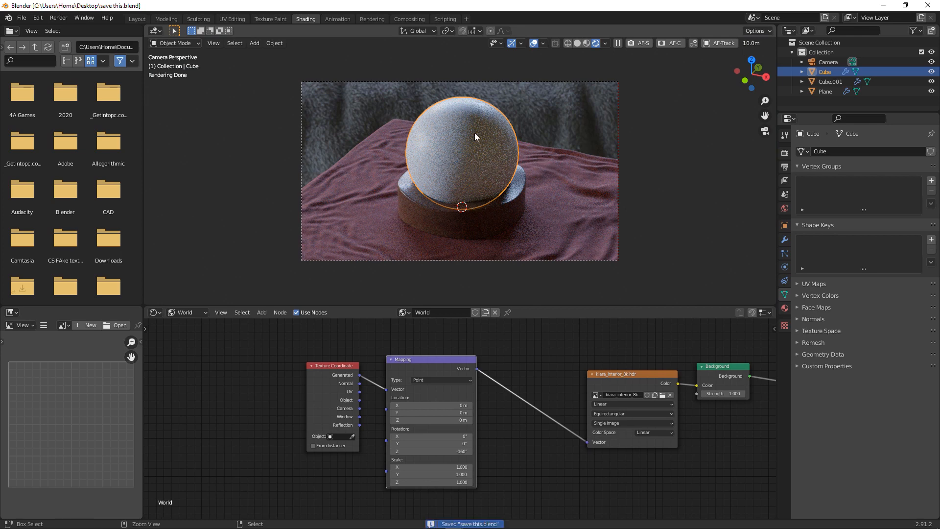
- Return to the sphere's object material nodes and set the Principled BSDF roughness to 0.010
click(198, 311)
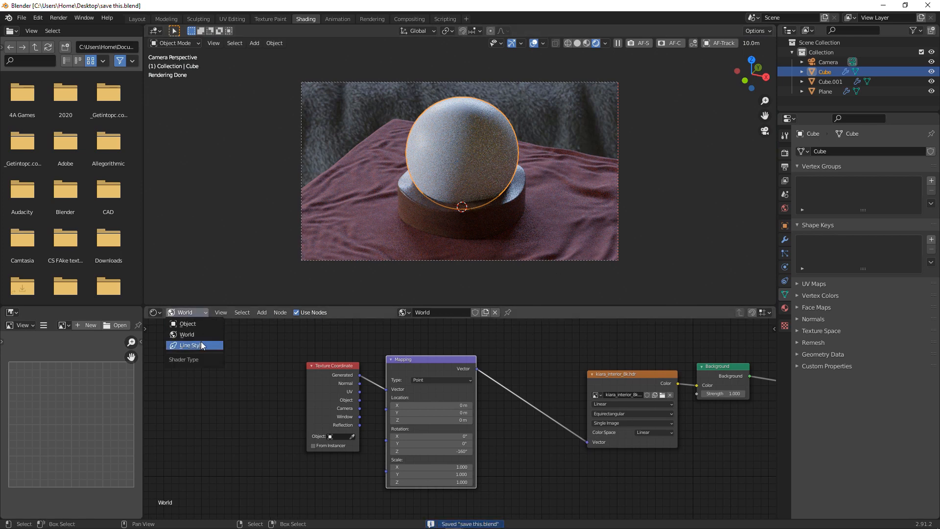
click(196, 324)
middle_drag(606, 398, 425, 364)
scroll(572, 412, up, 4)
click(595, 432)
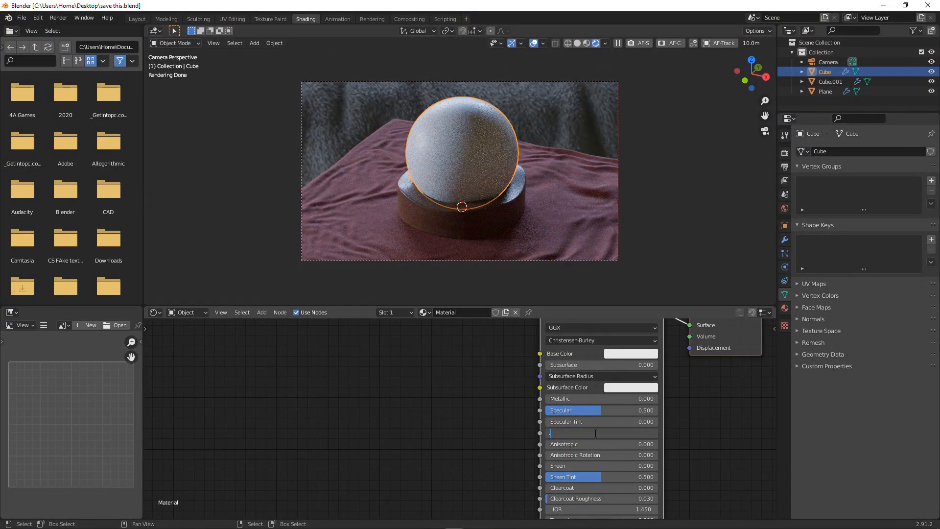
key(Return)
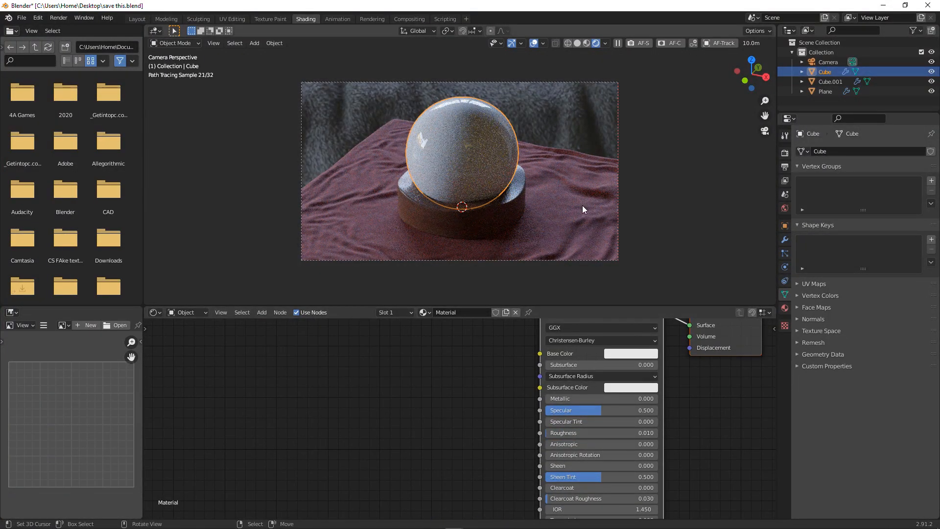
- Set the sphere material's Transmission to 1 for a glass look and save the file
scroll(616, 396, down, 1)
middle_drag(615, 397, 532, 338)
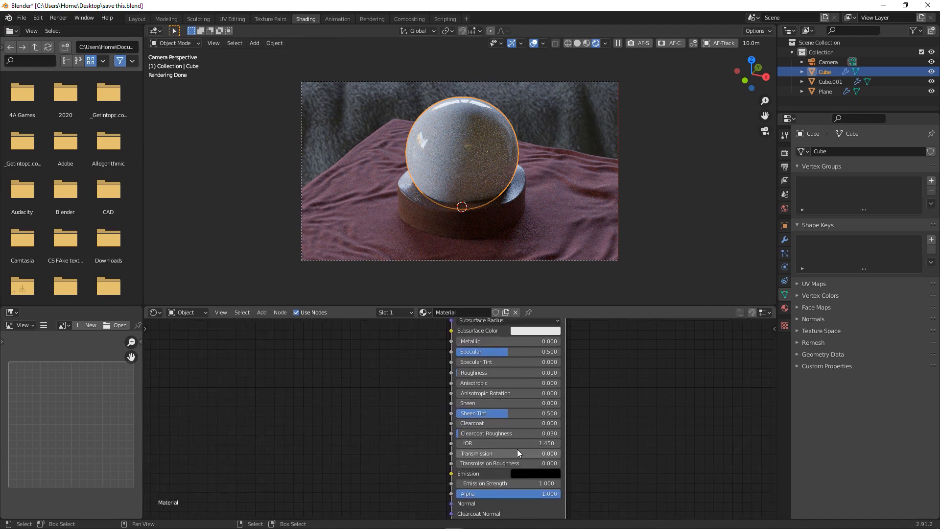
click(516, 450)
text(1)
key(Return)
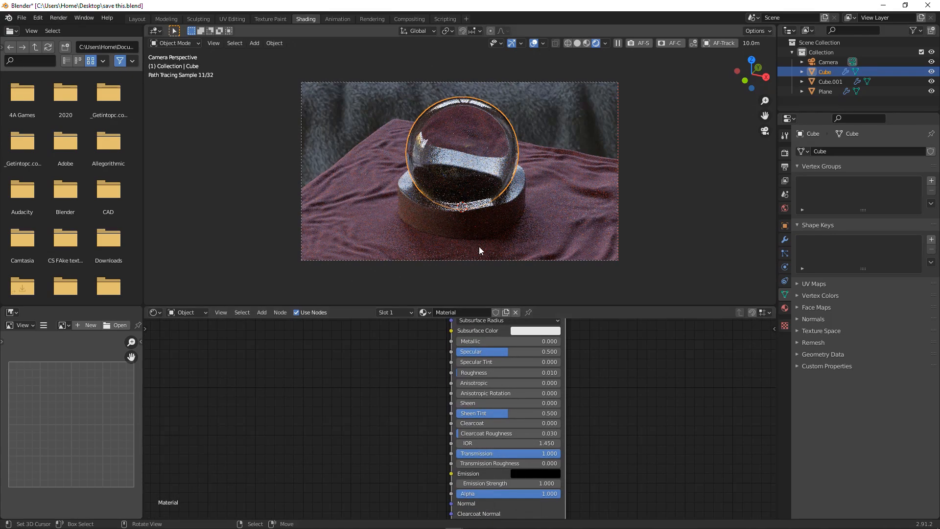
key(ctrl+s)
scroll(548, 337, down, 1)
middle_drag(548, 337, 541, 416)
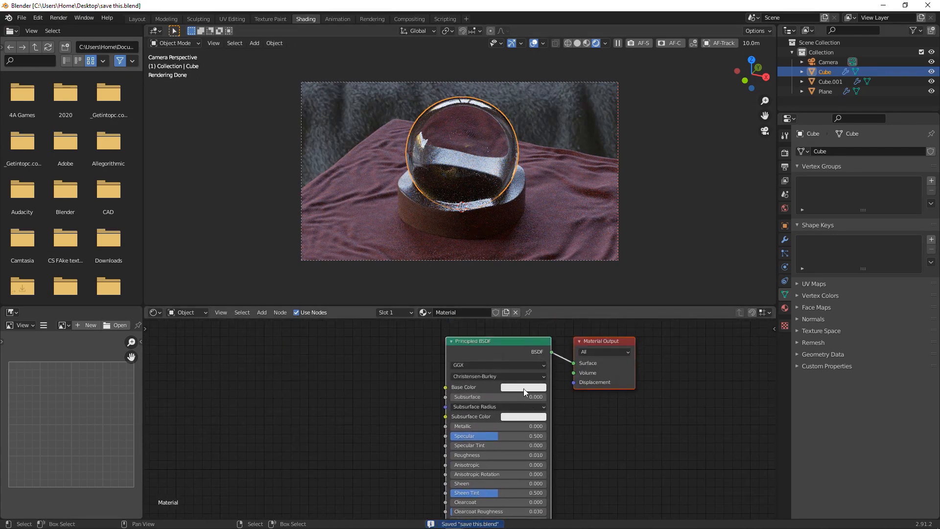
- Set the sphere material's base color to pure white with a value of 1.000 and save the file
click(524, 388)
scroll(527, 294, up, 2)
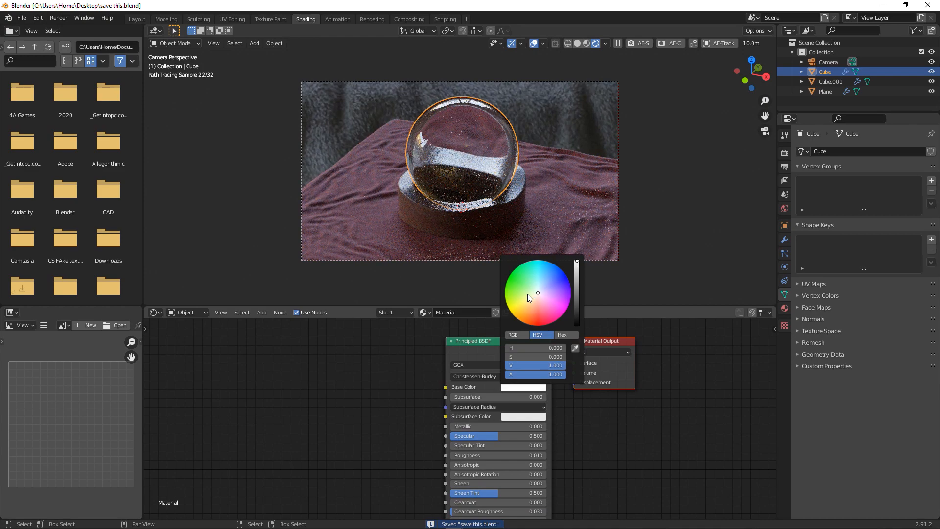
key(ctrl+s)
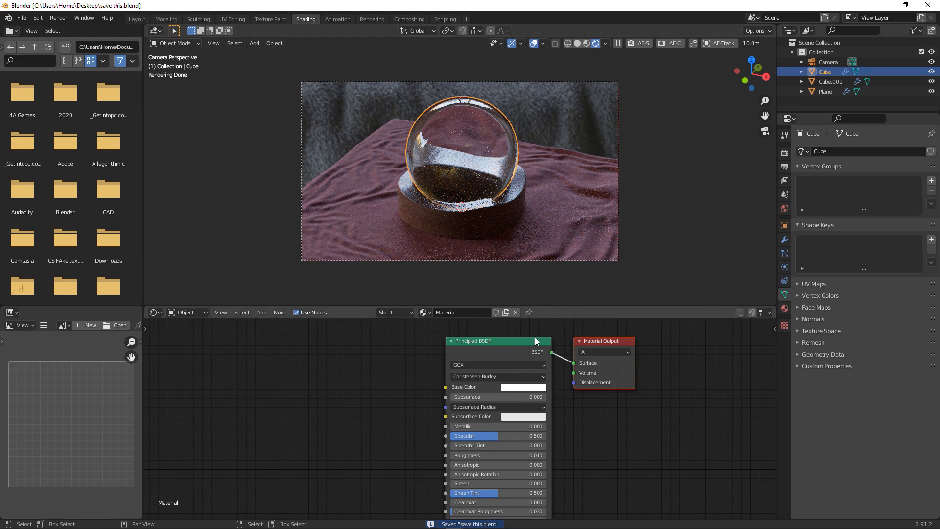
- Move the Principled BSDF node away from the Material Output, save the file, and collapse the node
drag(522, 350, 327, 441)
key(ctrl+s)
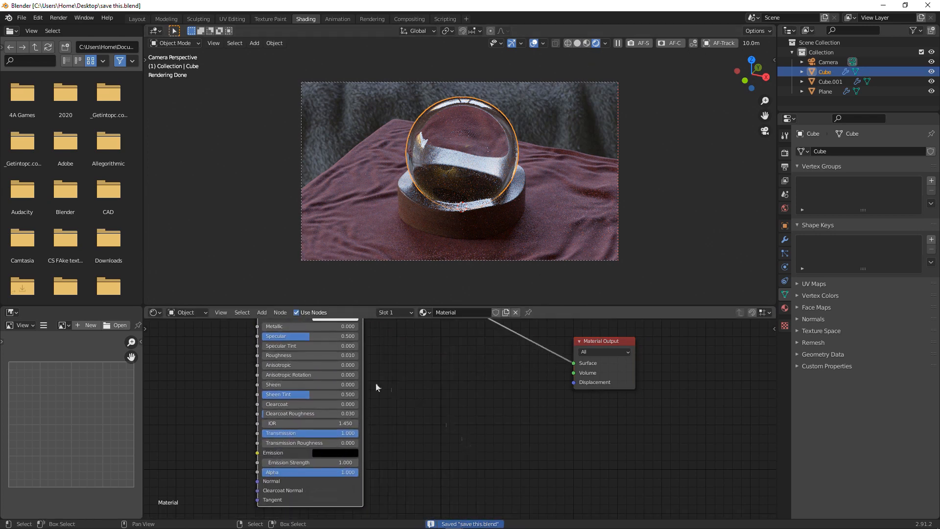
scroll(377, 387, down, 2)
middle_drag(401, 416, 463, 517)
click(352, 373)
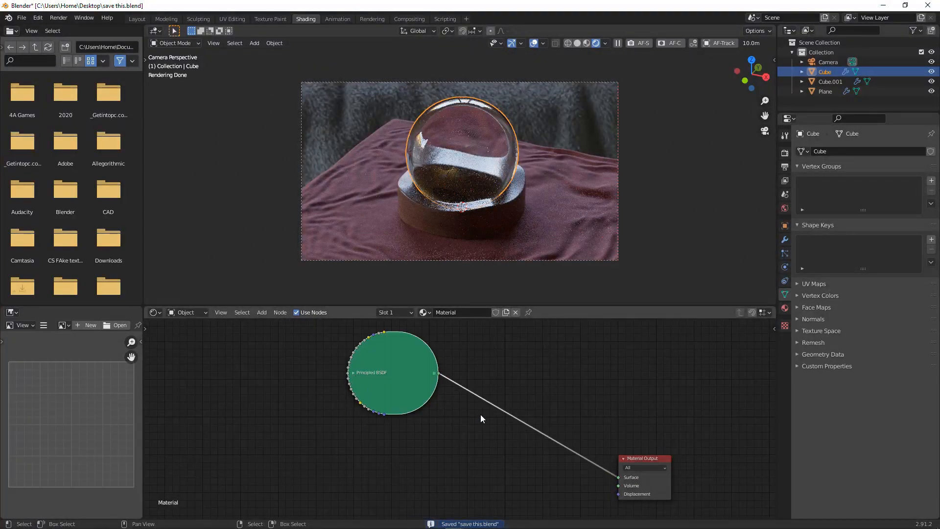
- Add a Principled Volume node and connect its Volume output to the Material Output's Volume input
middle_drag(526, 419, 485, 336)
key(shift+a)
click(512, 371)
text(pri)
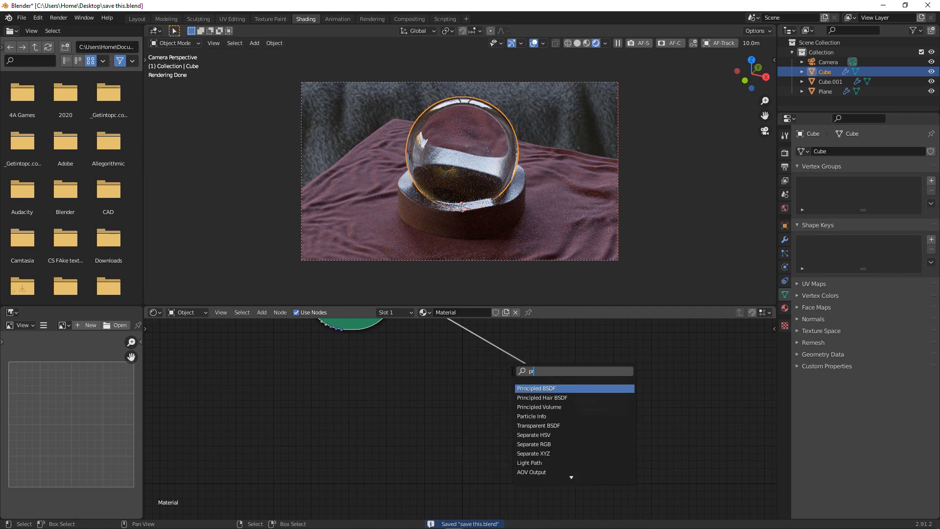
key(Down)
key(Down)
key(Return)
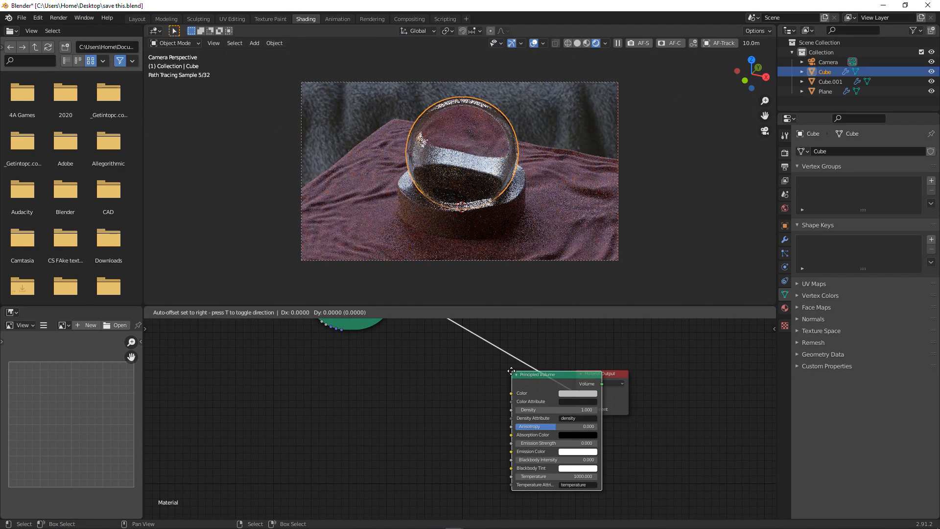
click(445, 393)
drag(531, 402, 574, 401)
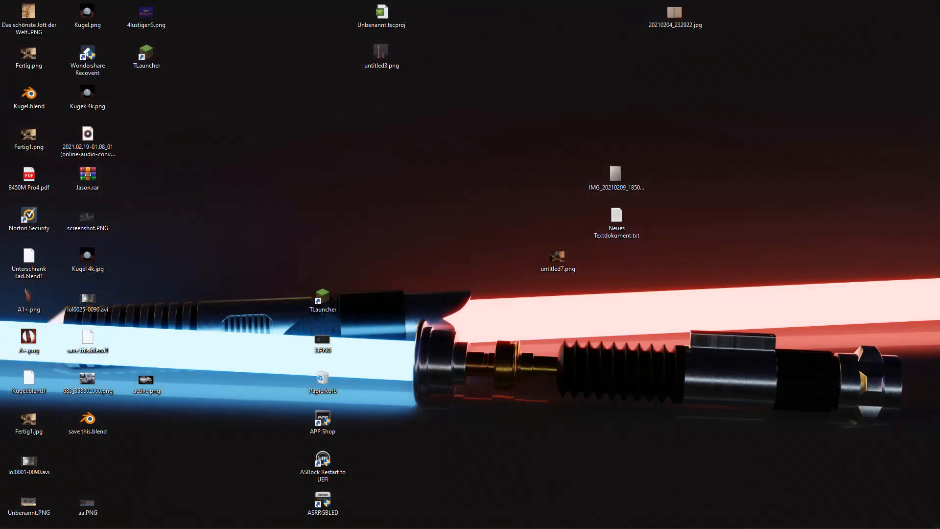
- Add a Voronoi Texture, link its Color to the Principled Volume's Emission Strength, space the nodes apart, and save the file
scroll(563, 478, up, 2)
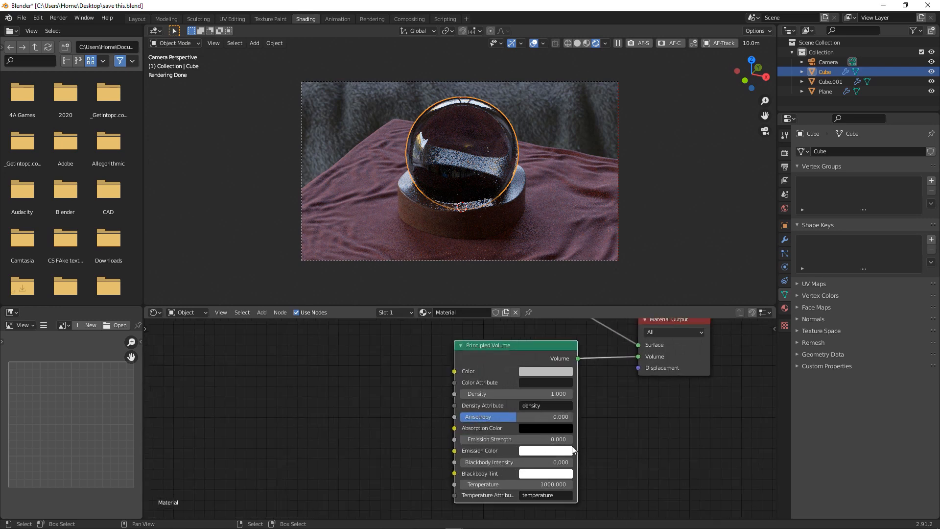
middle_drag(433, 431, 525, 409)
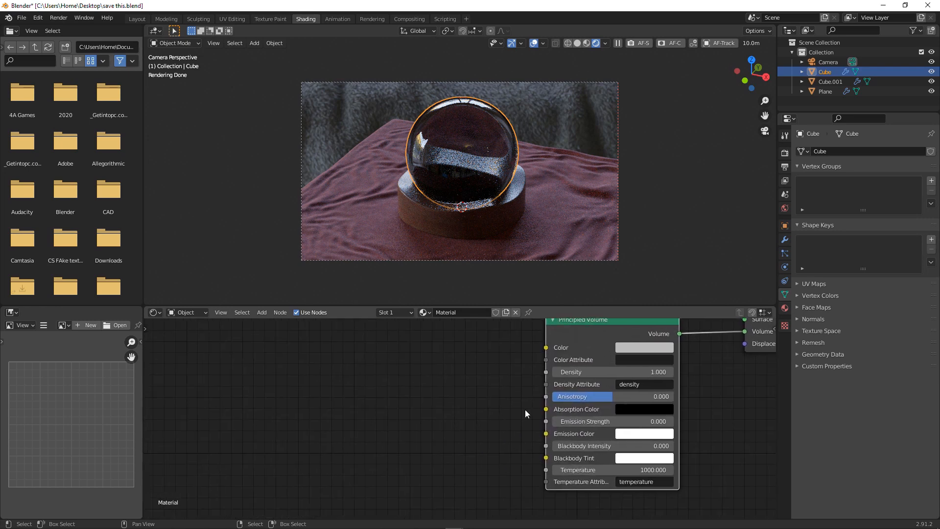
scroll(464, 411, up, 1)
key(shift+a)
click(464, 411)
text(voro)
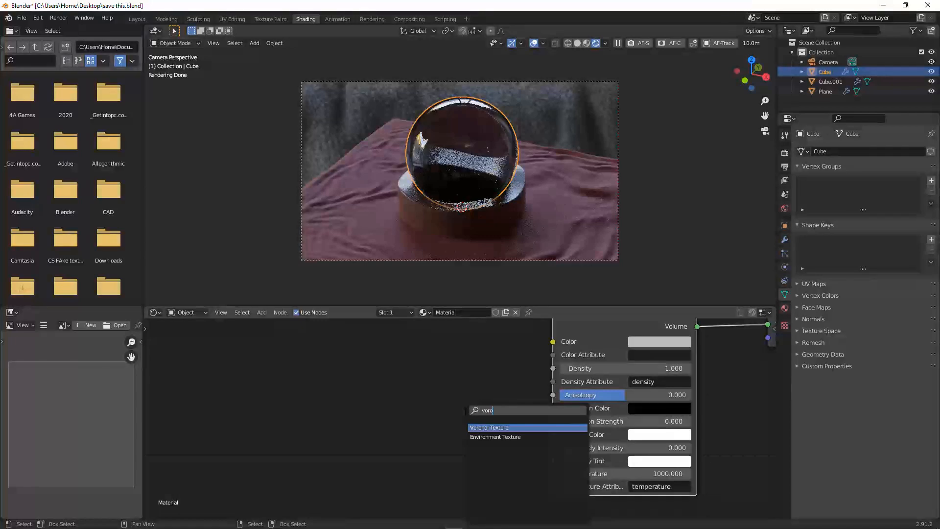
key(Return)
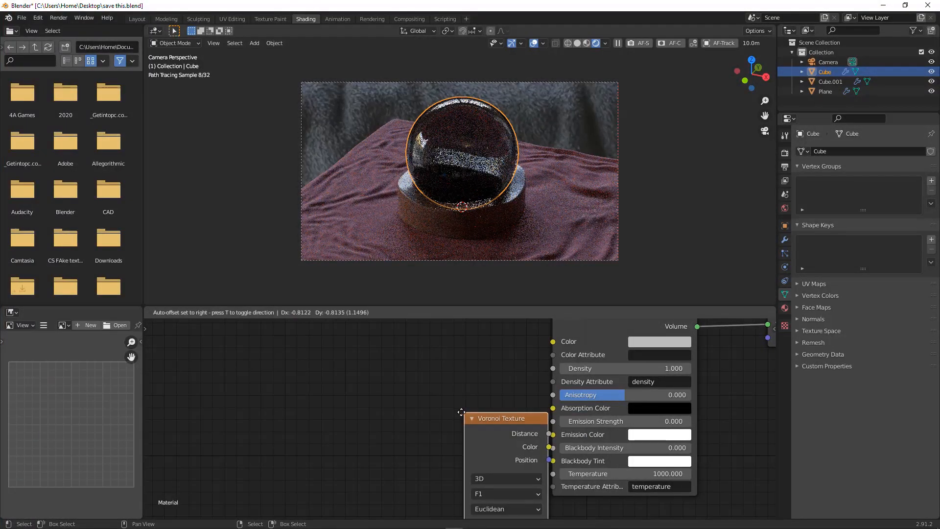
click(389, 371)
drag(472, 406, 553, 423)
middle_drag(433, 391, 538, 392)
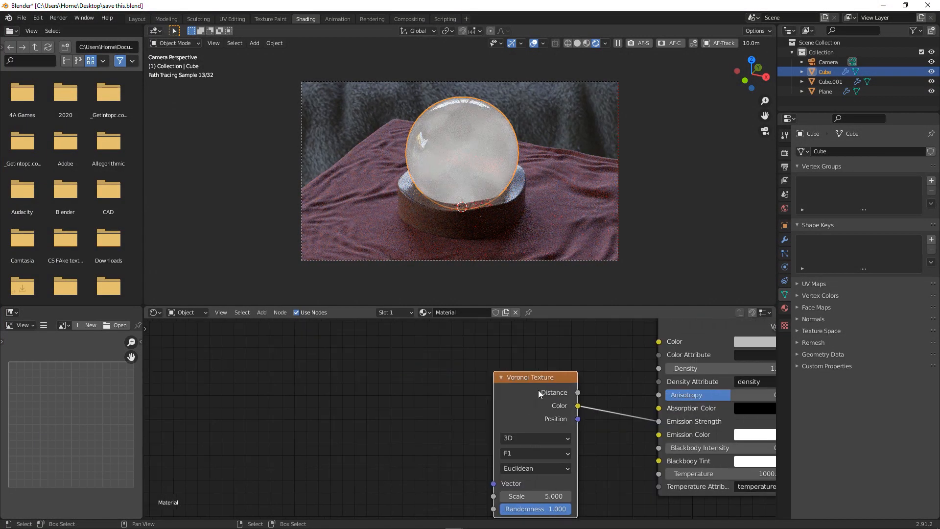
drag(509, 377, 440, 374)
key(ctrl+s)
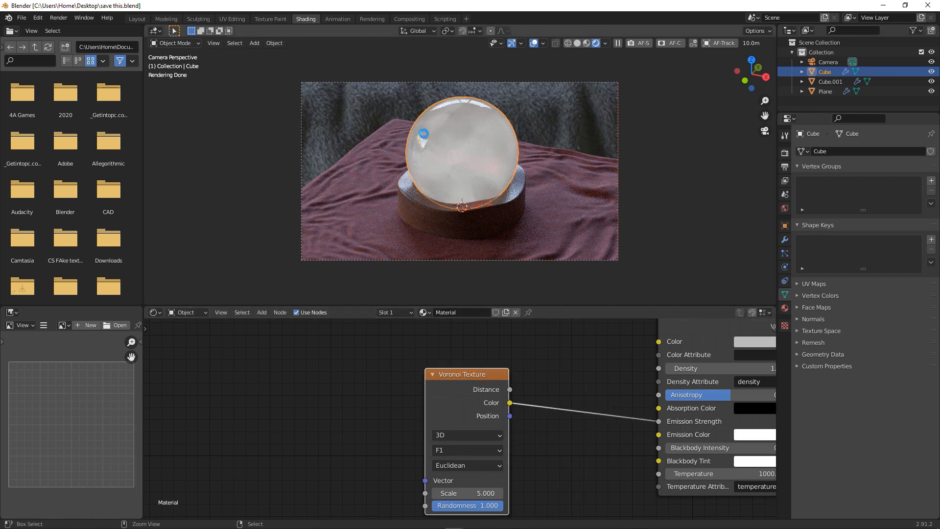
- Add a Musgrave Texture and connect its Height output to the Voronoi Texture's Vector input
scroll(382, 383, down, 2)
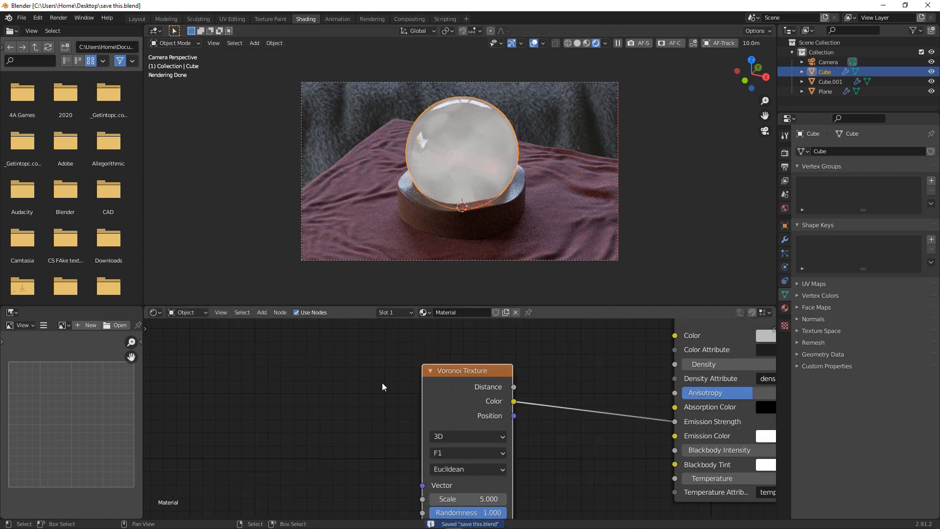
middle_drag(388, 402, 471, 378)
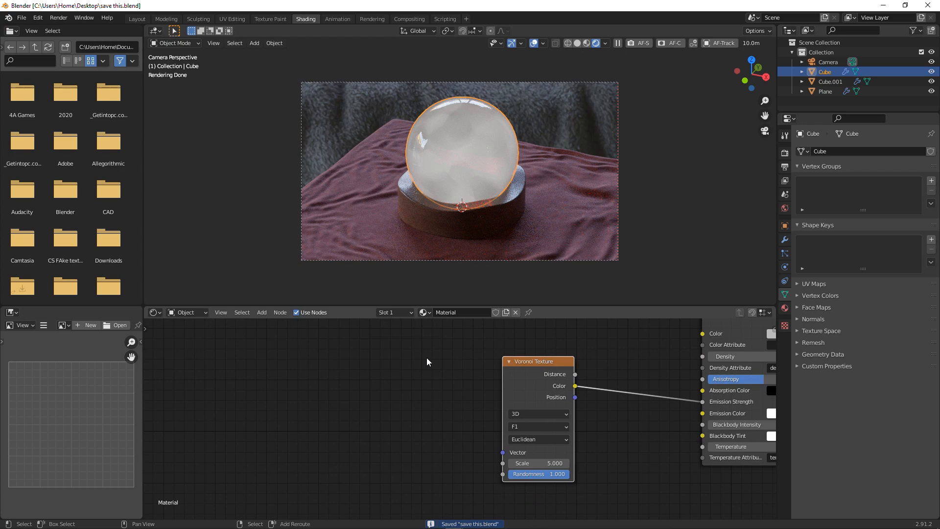
key(shift+a)
click(427, 357)
text(mus)
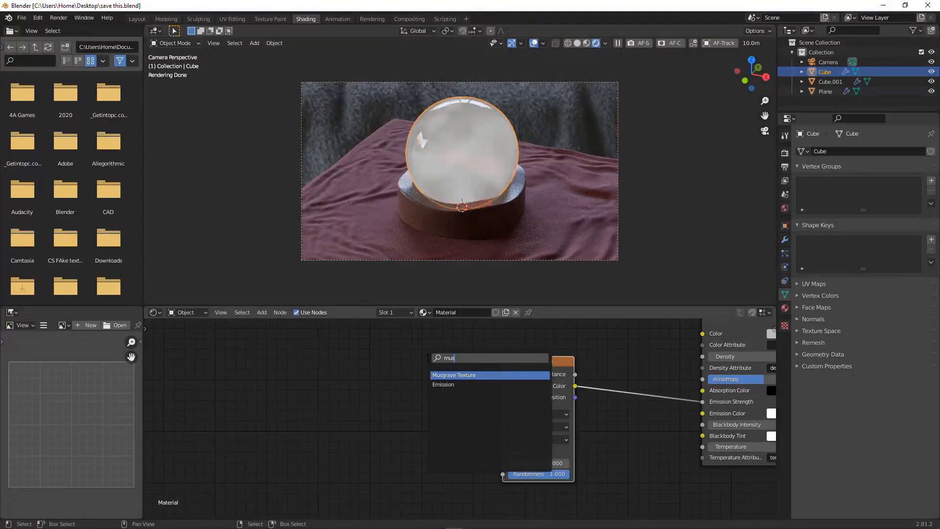
key(Return)
click(368, 399)
drag(446, 417, 502, 452)
middle_drag(482, 451, 582, 438)
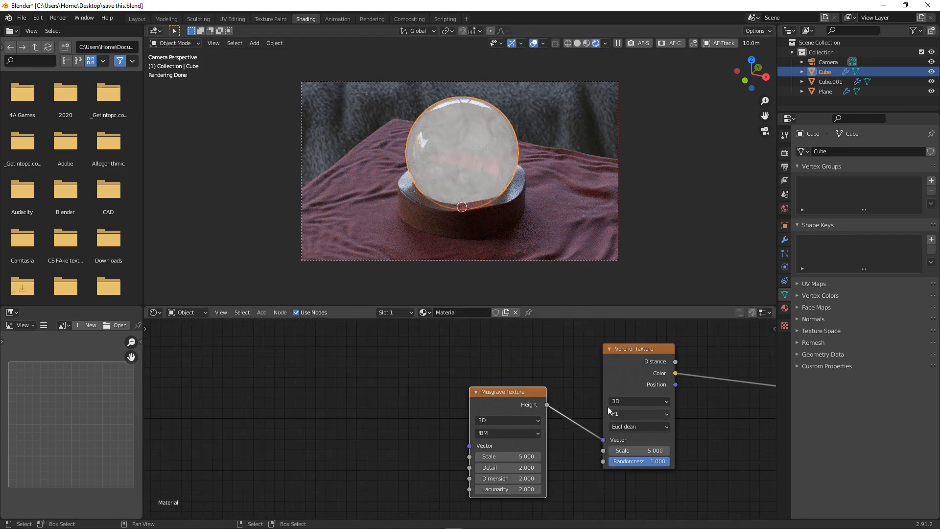
- Set the Voronoi Texture's scale to 100 and save the file
middle_drag(608, 407, 500, 390)
scroll(500, 389, up, 2)
click(536, 436)
text(5.0)
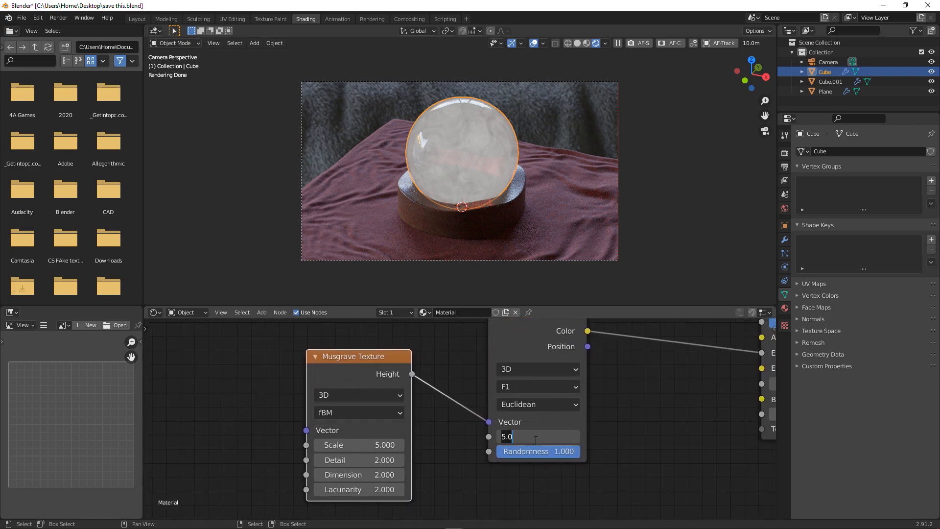
text(100)
key(Return)
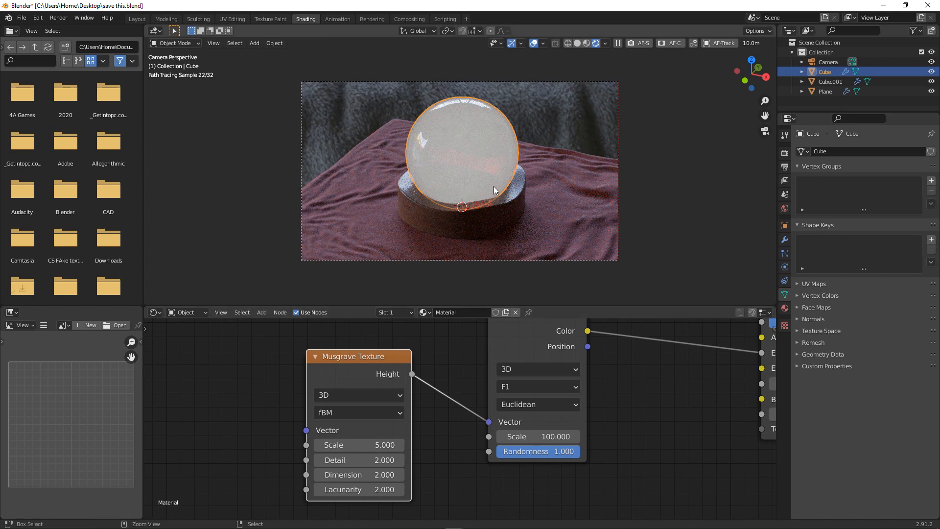
key(ctrl+s)
- Insert a ColorRamp node between the Voronoi Texture's Color output and the Principled Volume's Emission Strength
scroll(498, 403, up, 4)
middle_drag(497, 403, 458, 386)
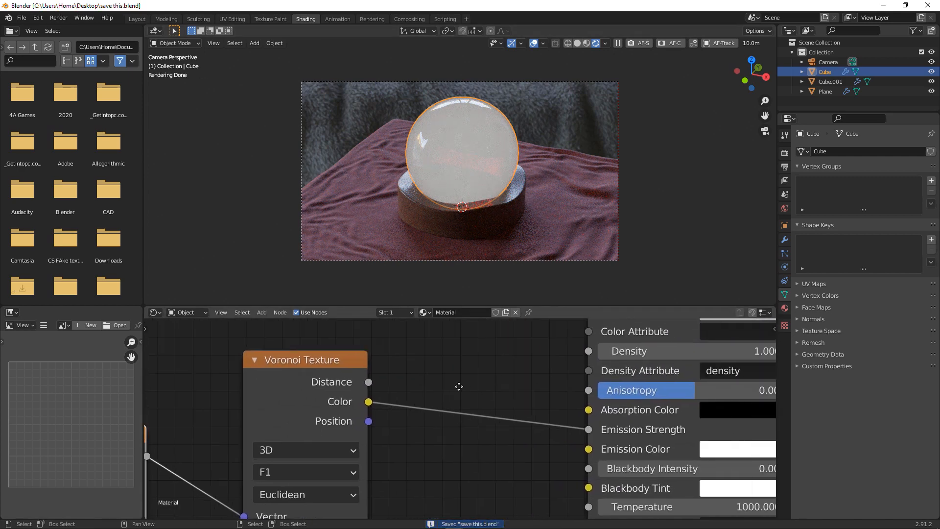
key(shift+a)
click(510, 361)
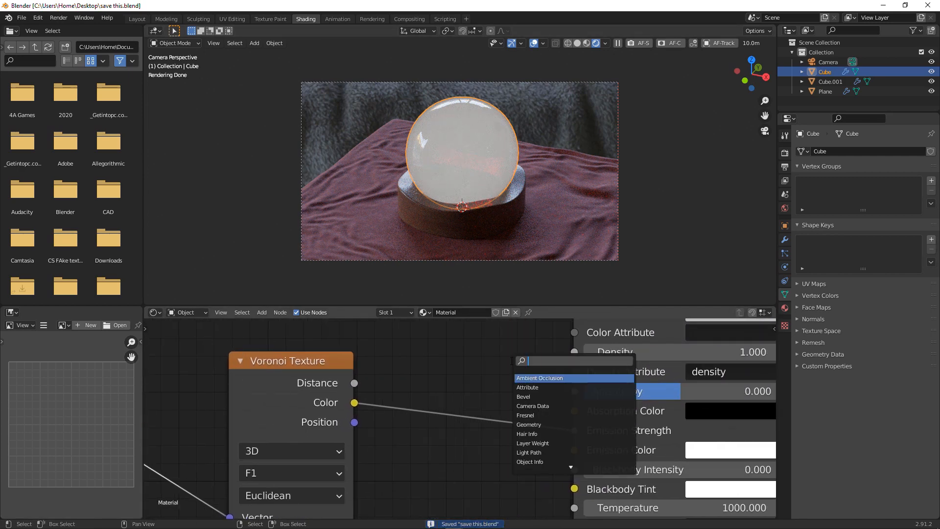
text(colorr)
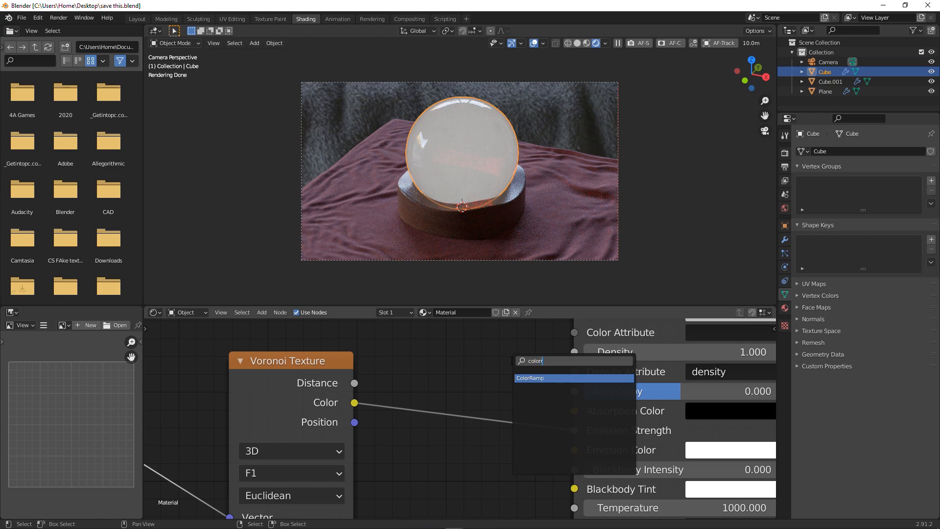
key(Return)
click(423, 416)
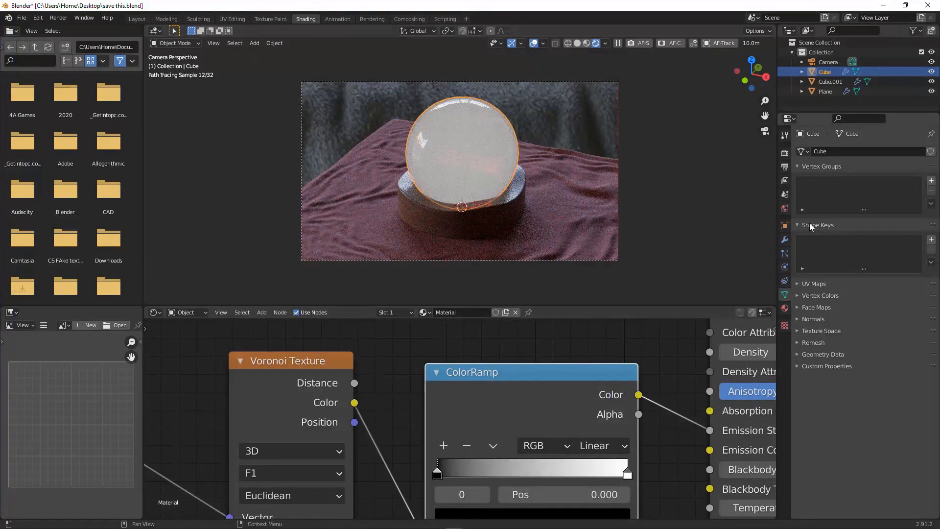
- Save the file and lower the world background strength to 0.1 in the World properties
click(785, 208)
key(ctrl+s)
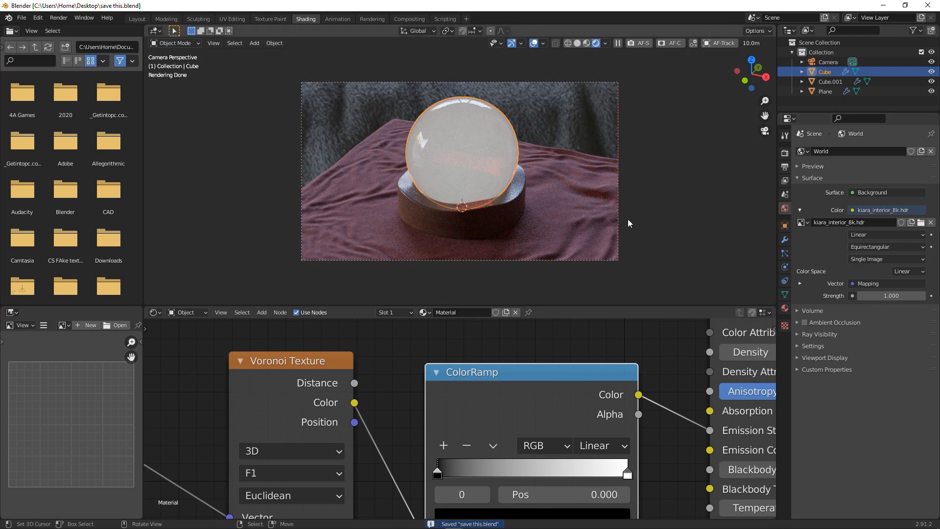
key(ctrl+z)
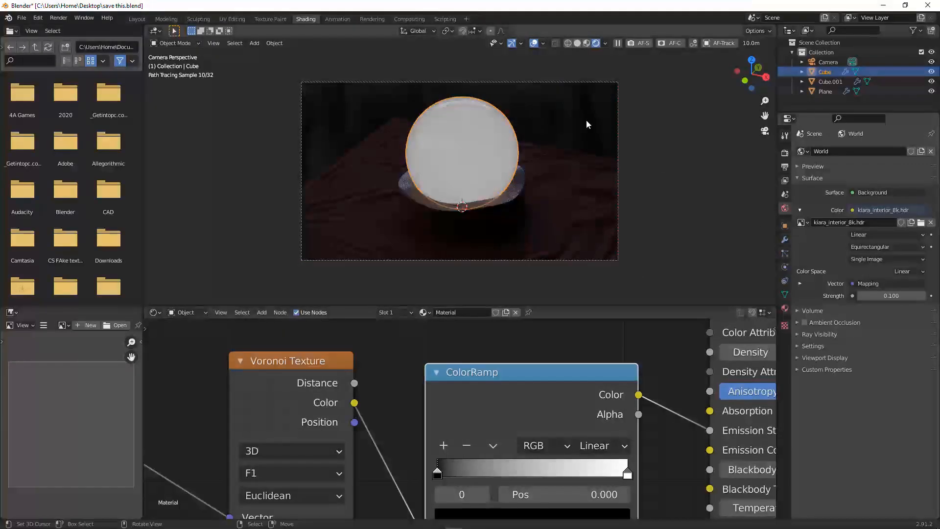
- Move the ColorRamp's black stop to position 0.886 and shift the node to make room beside it
drag(447, 469, 602, 459)
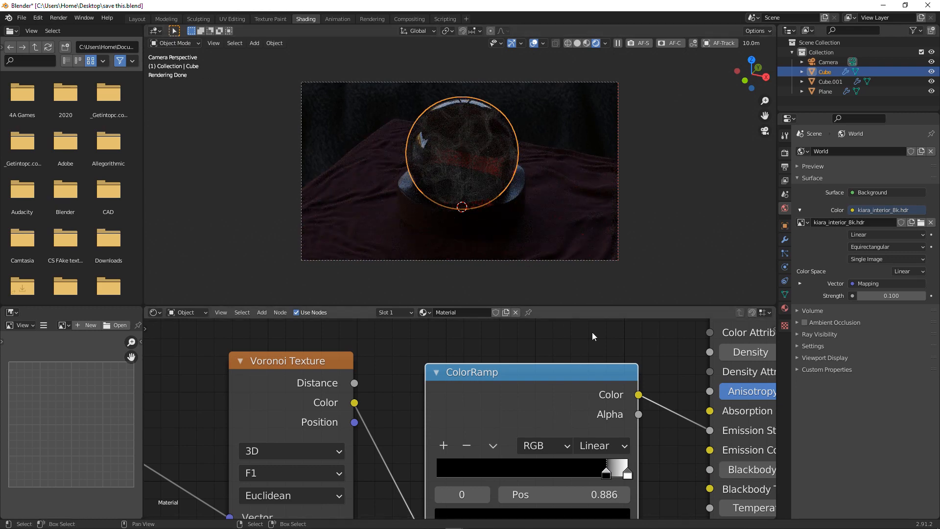
drag(564, 387, 542, 359)
- Insert a Math node set to Multiply between the ColorRamp and the Principled Volume's Emission Strength
key(shift+a)
click(667, 359)
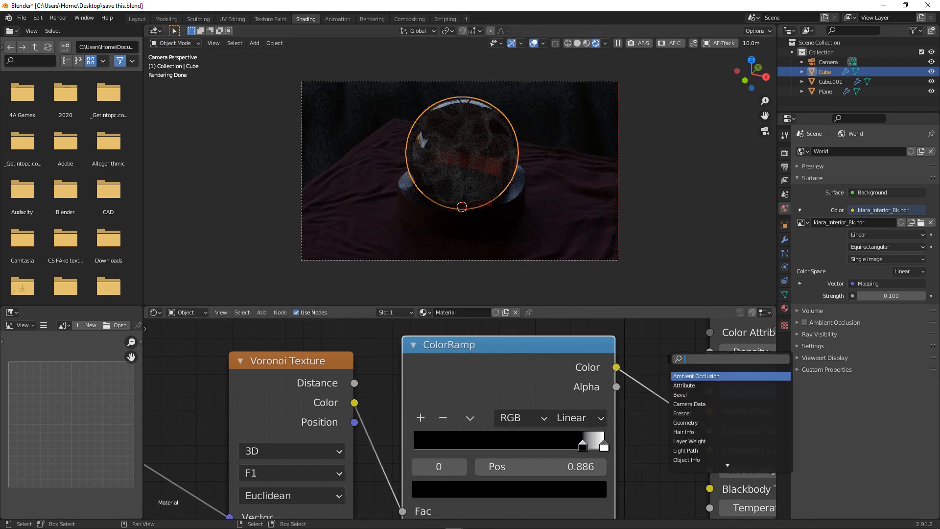
text(math)
key(Return)
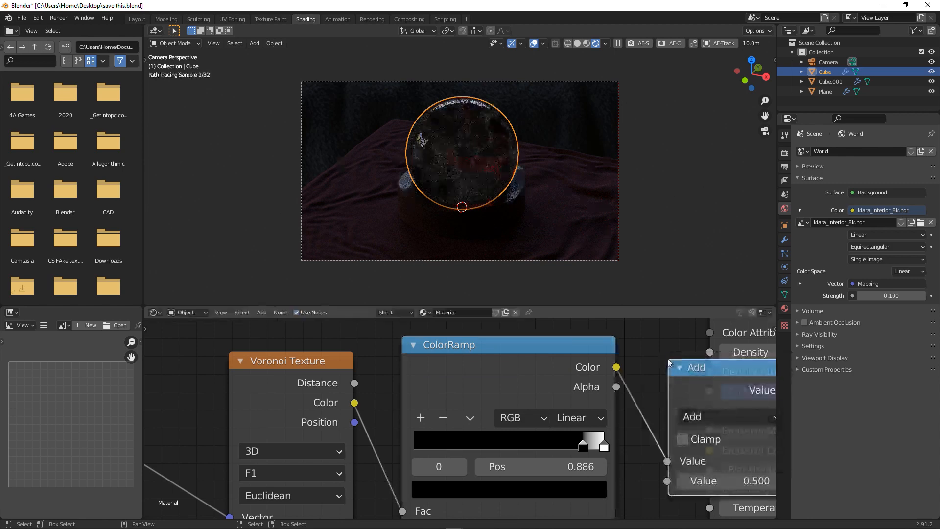
click(711, 420)
click(711, 417)
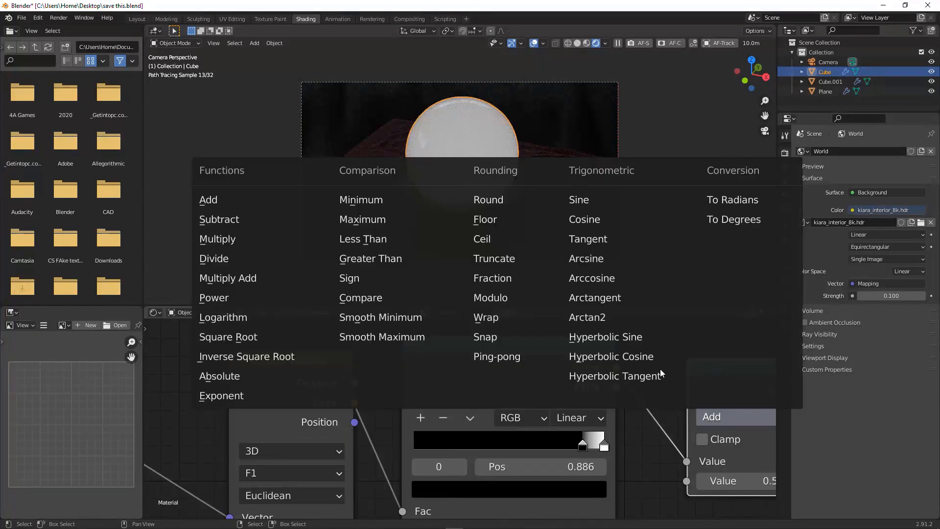
click(277, 237)
- Set the Multiply node's second value to 400 to strengthen the volume's emission
middle_drag(607, 455, 368, 401)
click(498, 428)
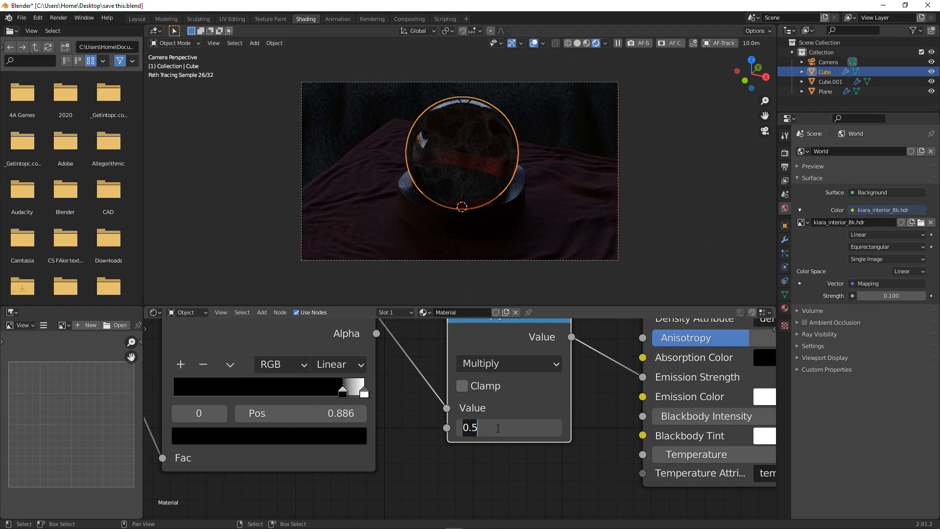
text(400)
key(Return)
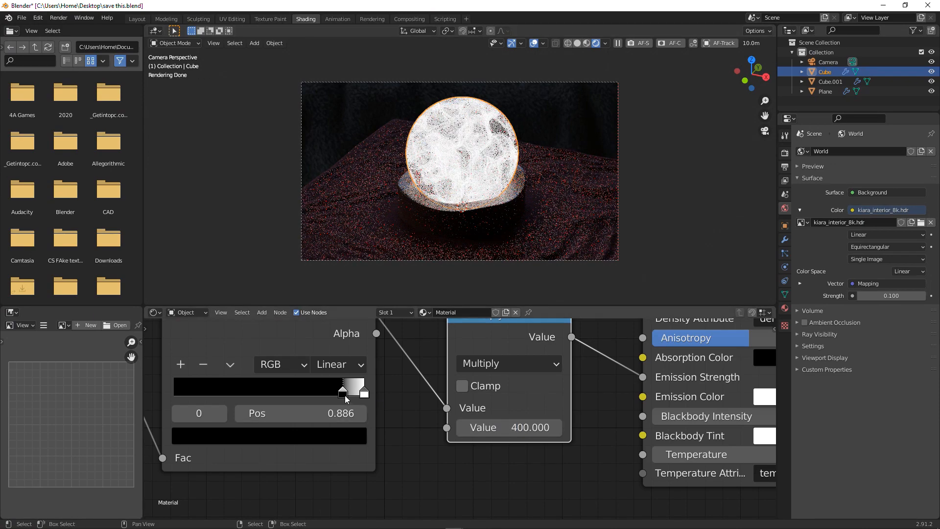
- Move the ColorRamp's black stop to position 0.927 to thin out the glowing pattern
drag(344, 394, 350, 400)
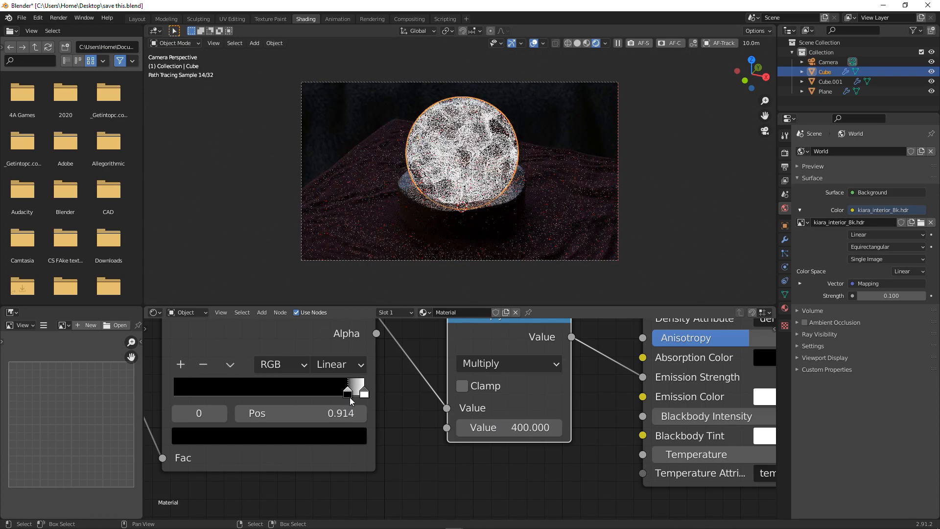
drag(349, 396, 352, 398)
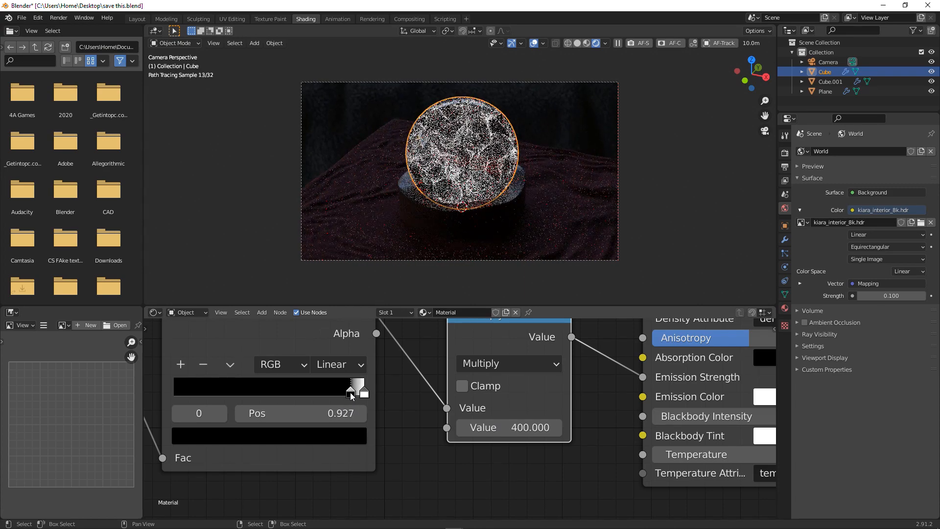
scroll(352, 395, down, 2)
scroll(494, 405, left, 3)
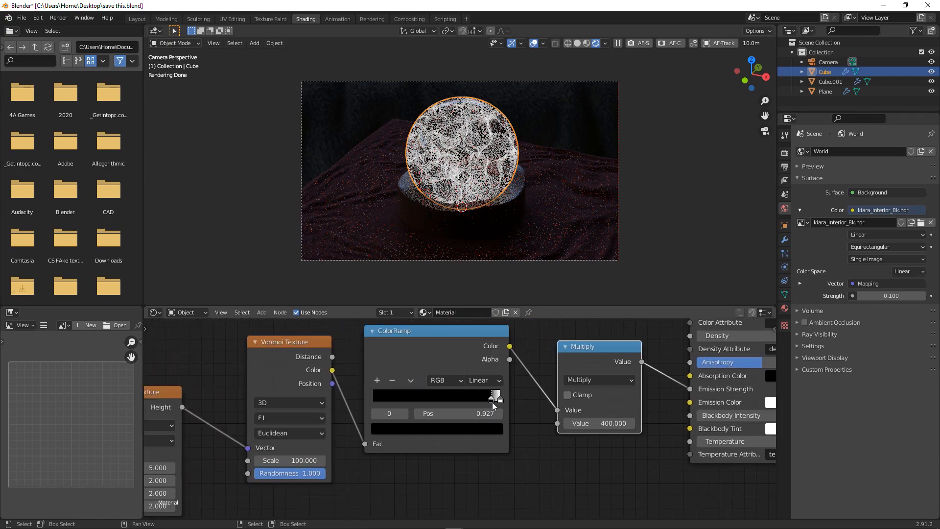
click(453, 357)
key(shift+d)
click(456, 477)
key(x)
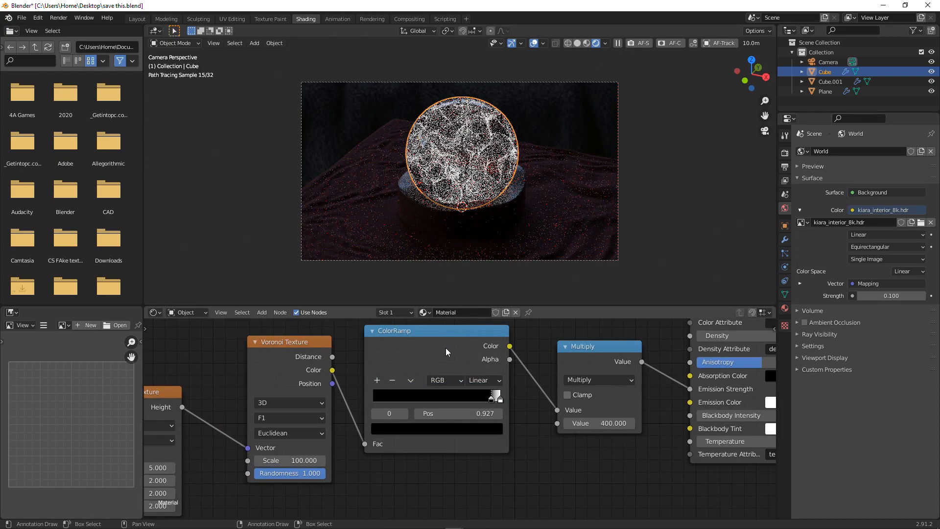
- Duplicate the ColorRamp node, place the copy below the original and connect the Voronoi Texture's Color output to its Fac input
scroll(445, 351, down, 3)
click(447, 356)
key(shift+d)
scroll(461, 441, down, 2)
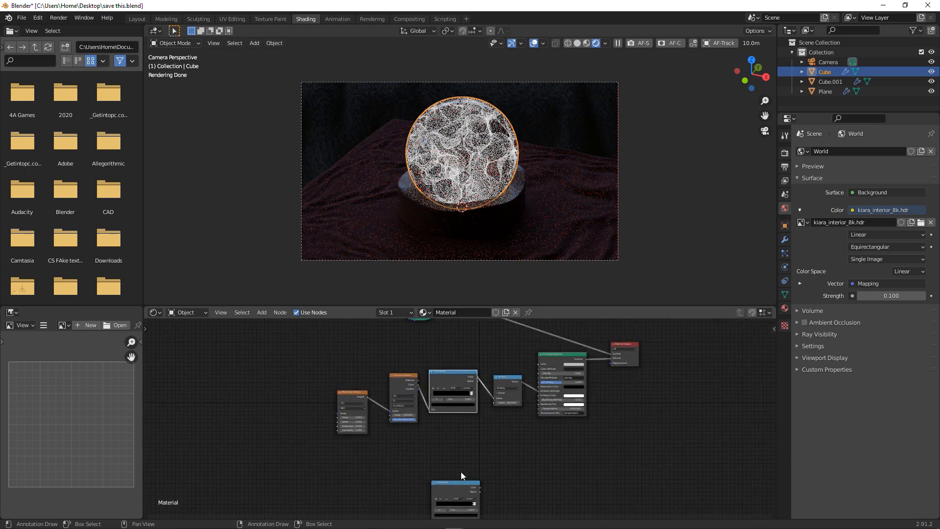
click(459, 422)
scroll(463, 412, up, 2)
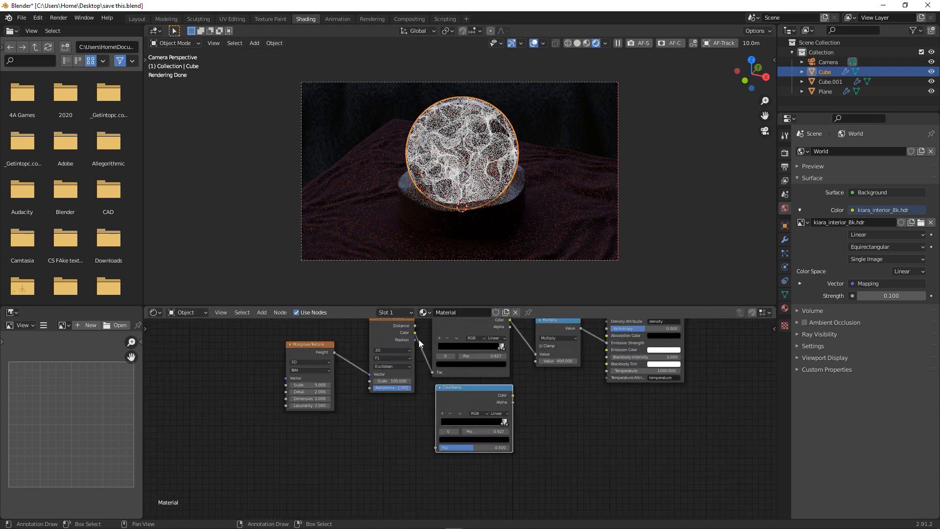
drag(415, 340, 437, 447)
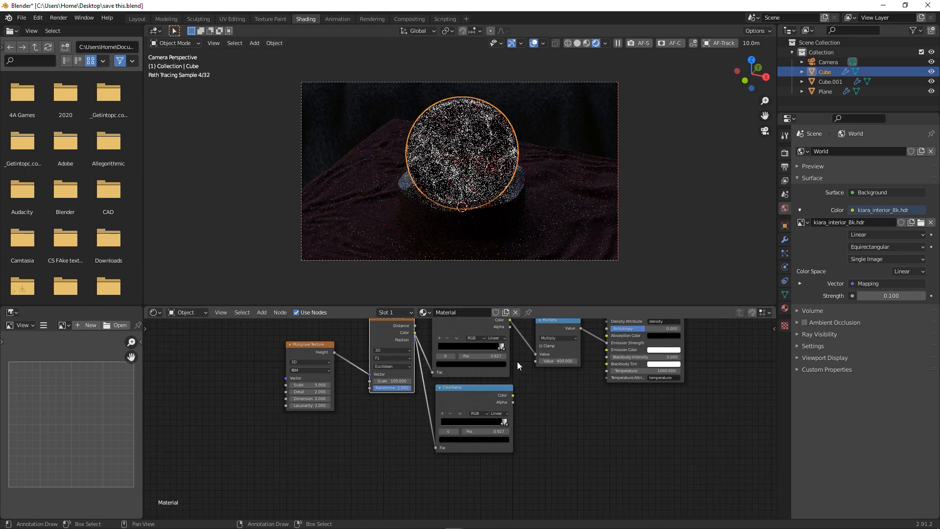
- Connect the duplicated ColorRamp's Color output to the Principled Volume's Emission Color and save the file
scroll(517, 365, up, 2)
key(ctrl+s)
drag(489, 424, 638, 352)
- Set the duplicated ColorRamp's white stop to light blue with hue 0.545 and saturation 0.633, and save the file
click(481, 470)
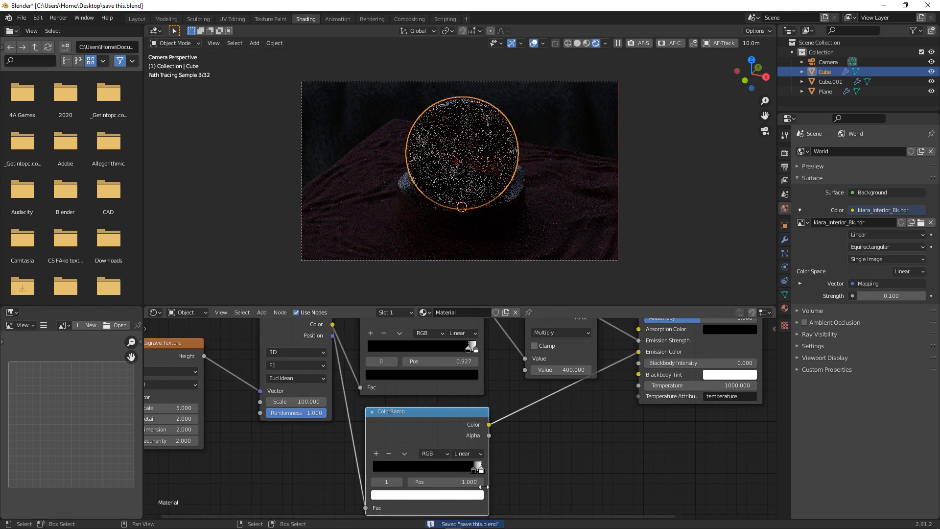
click(460, 495)
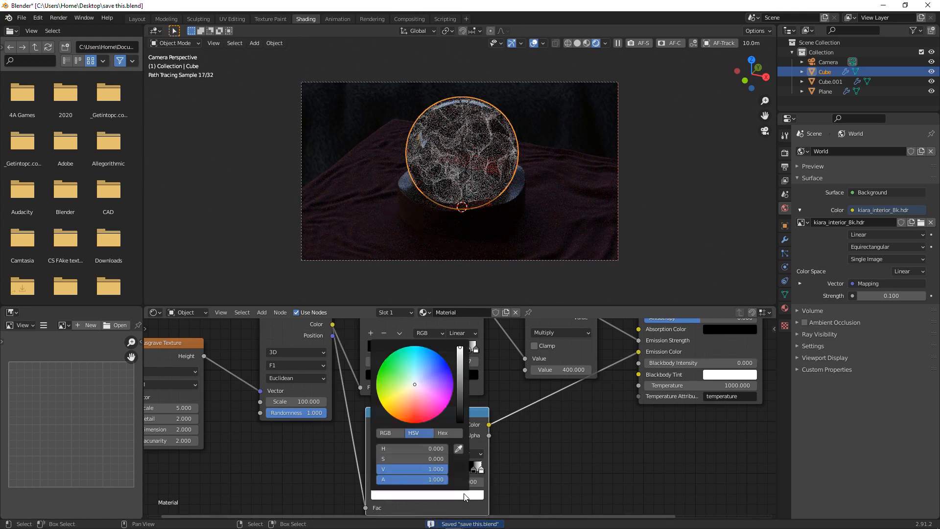
click(418, 359)
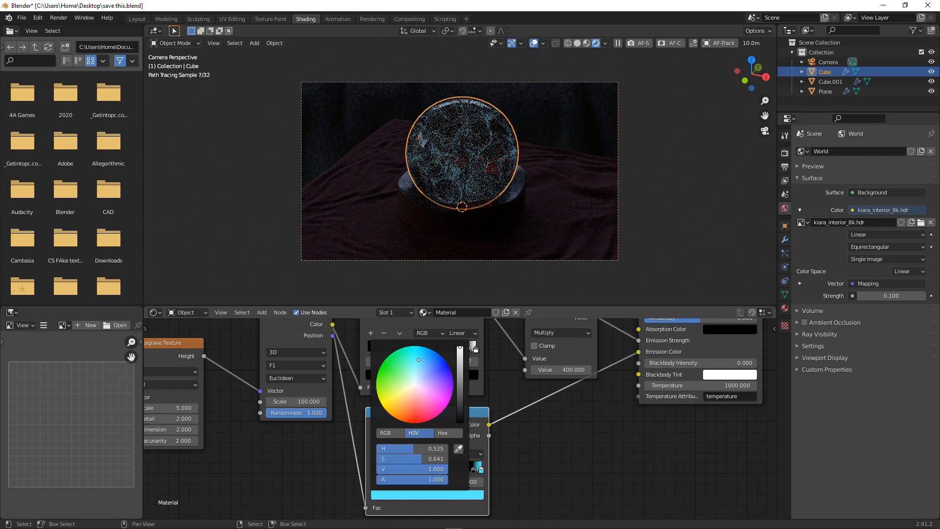
drag(418, 359, 418, 359)
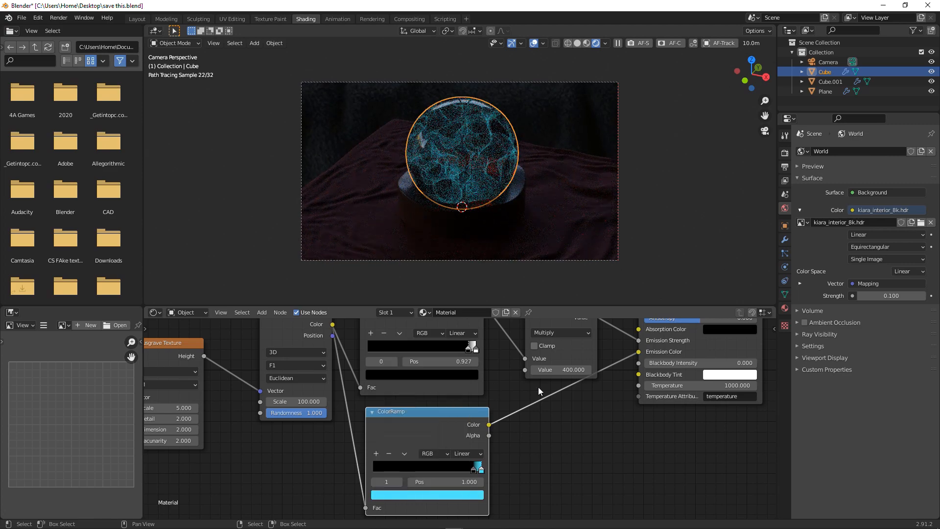
click(472, 495)
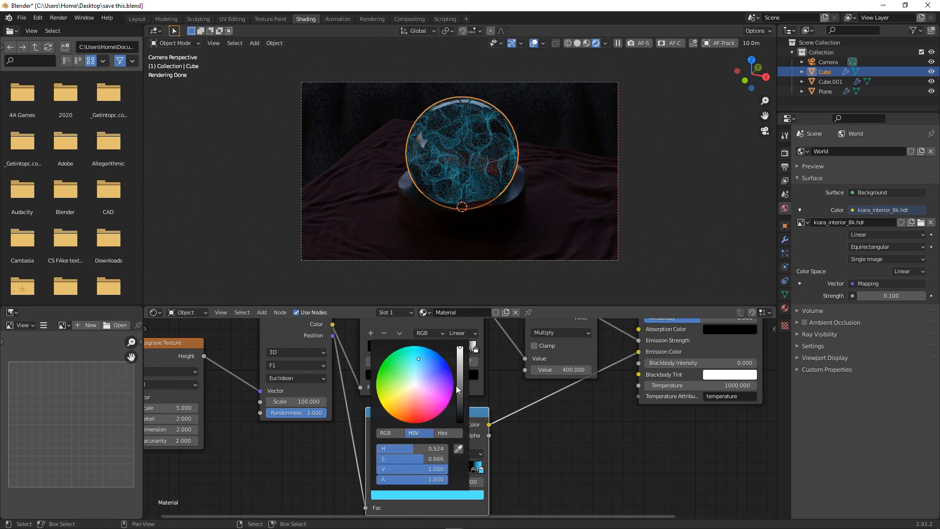
drag(419, 358, 421, 361)
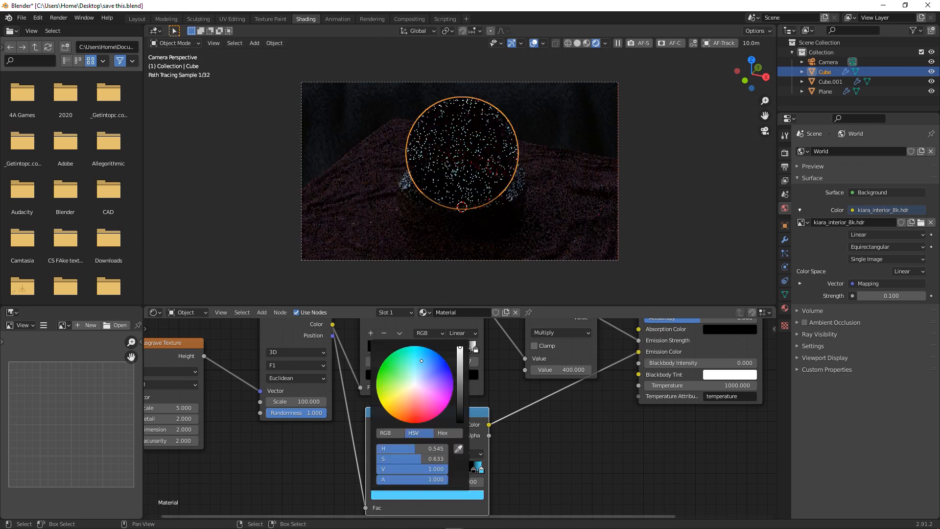
scroll(542, 342, up, 5)
middle_drag(541, 343, 507, 447)
key(ctrl+s)
- Try 800, 1500 and 5000 as the Multiply node's second value to compare the glow strength
click(558, 455)
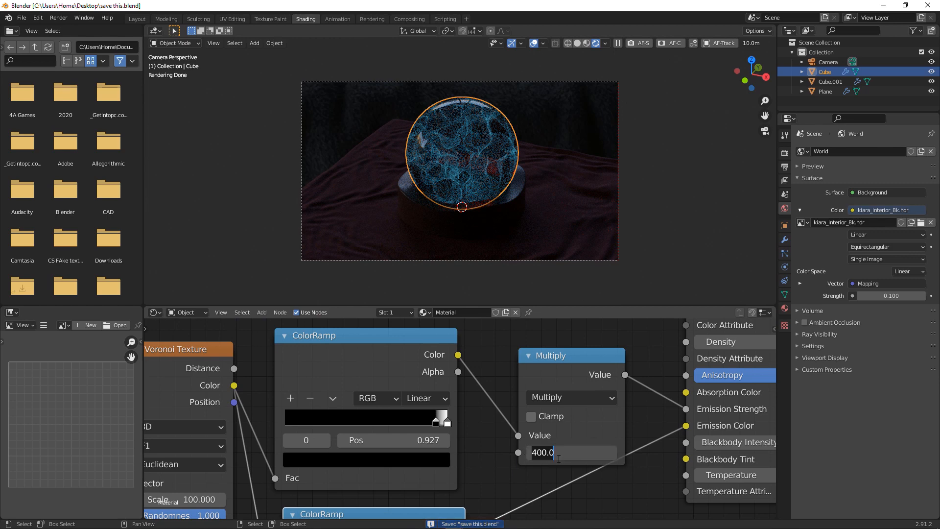
key(Return)
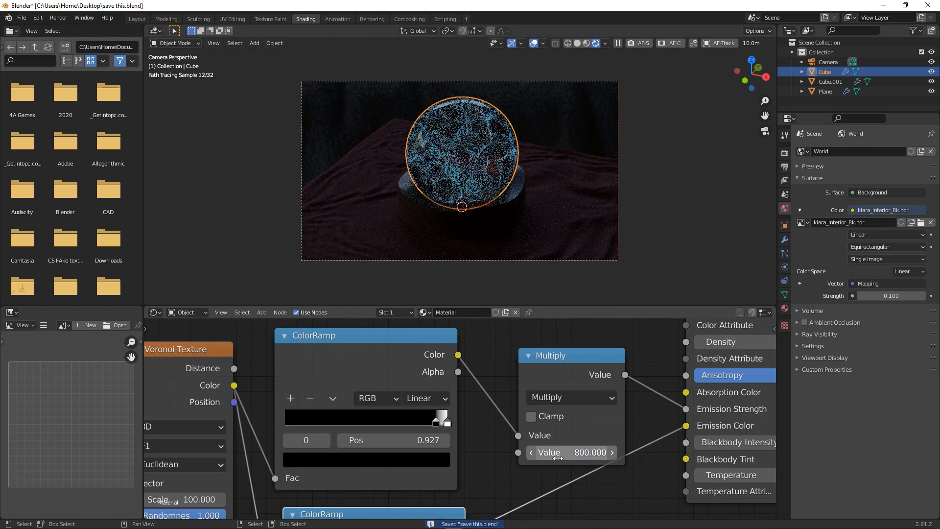
click(559, 454)
text(1500)
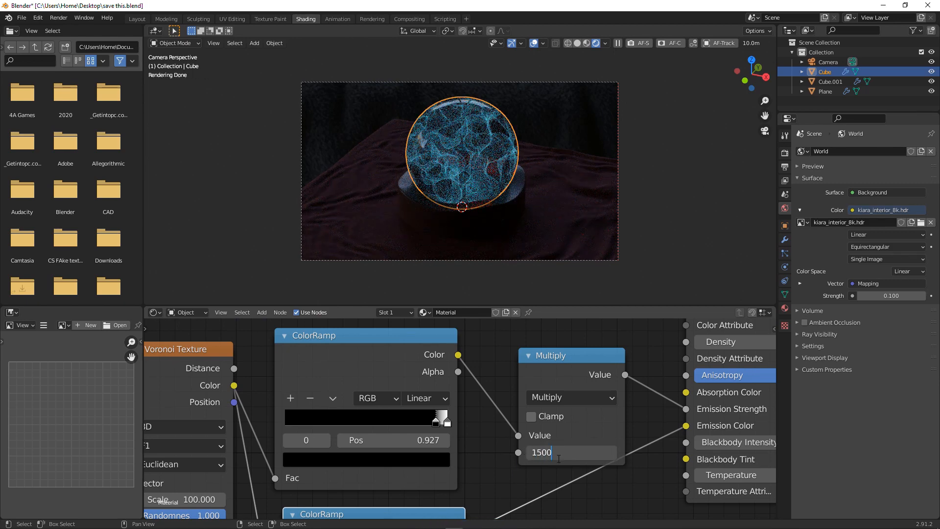
key(Return)
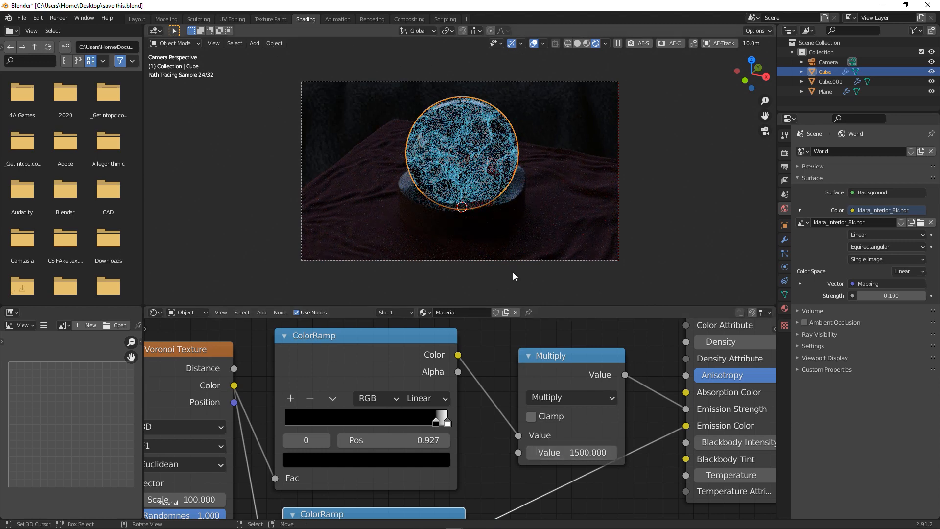
click(576, 452)
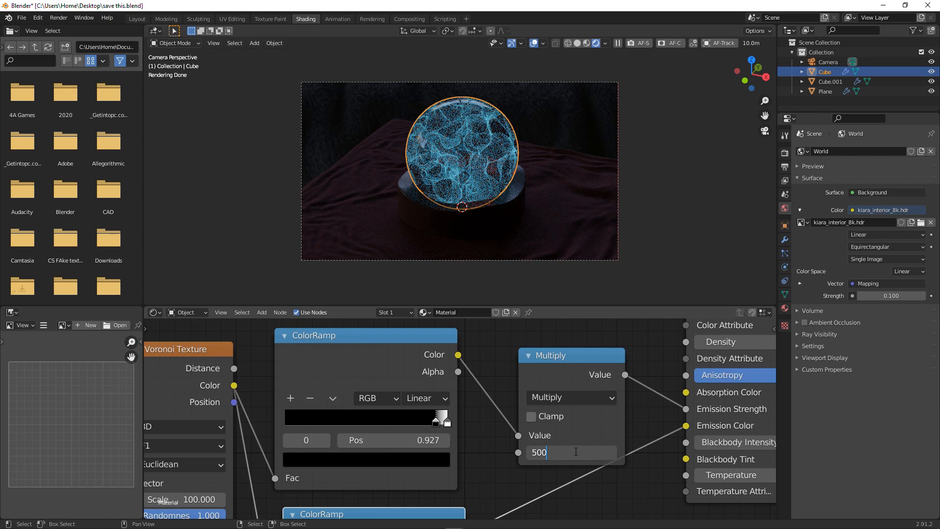
text(5000)
key(Return)
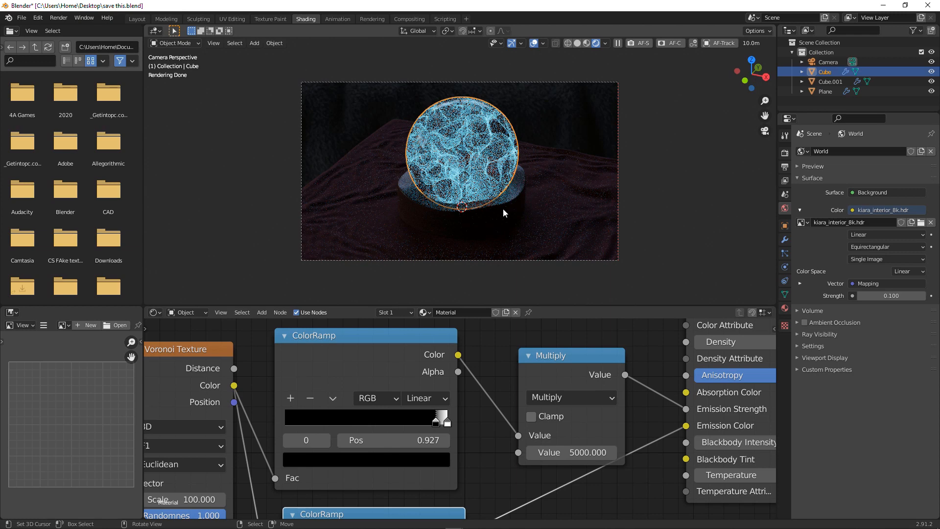
- Set the Multiply node's second value to 10000 and save the file
click(571, 452)
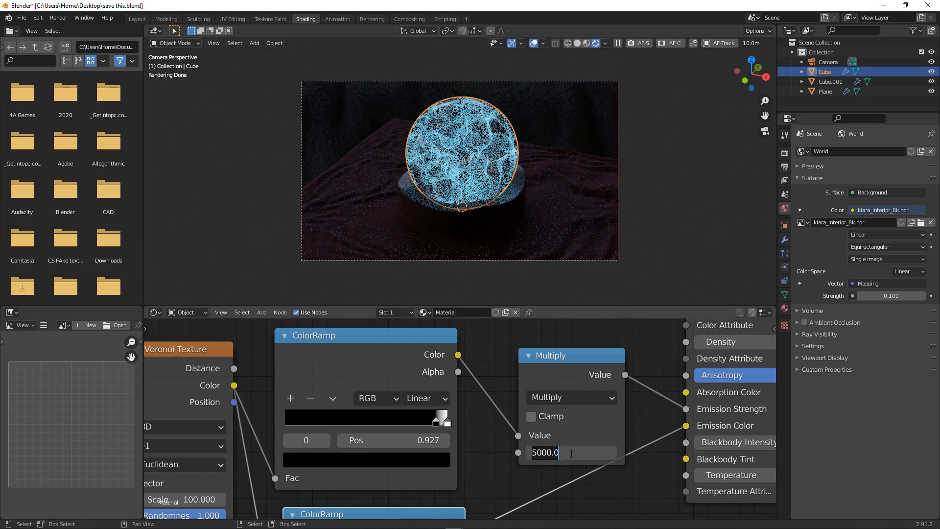
text(10000)
key(Return)
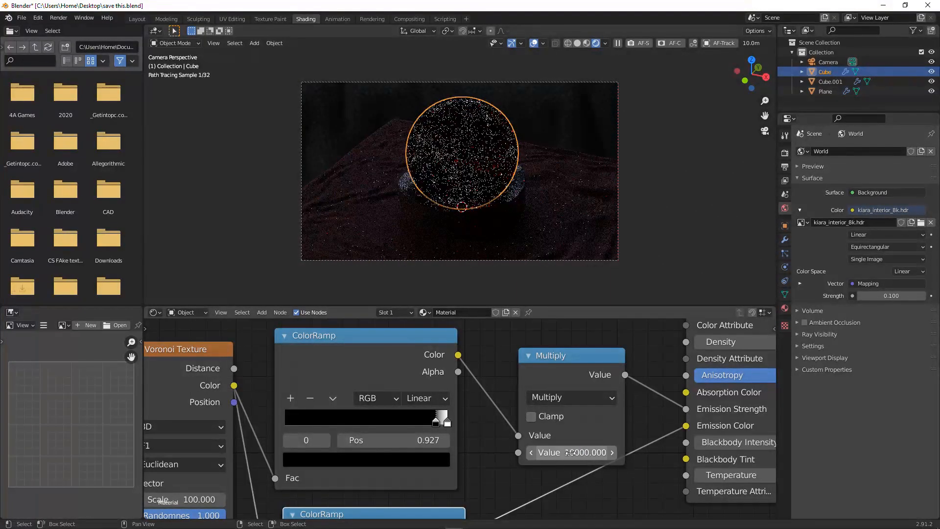
key(ctrl+s)
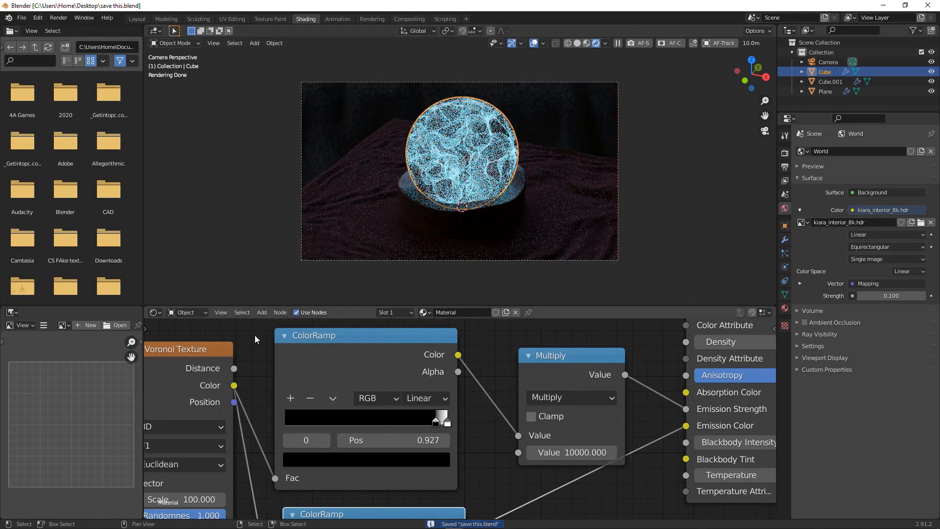
- Add linked Texture Coordinate and Mapping nodes ahead of the Musgrave Texture and spread the two new nodes farther apart
middle_drag(255, 335, 443, 343)
scroll(443, 342, down, 5)
middle_drag(386, 362, 428, 314)
key(ctrl+s)
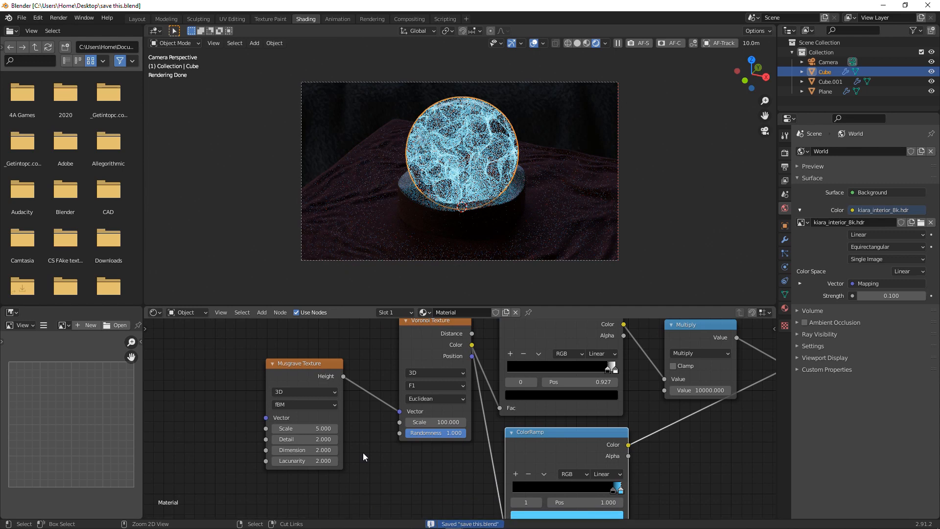
middle_drag(363, 452, 536, 451)
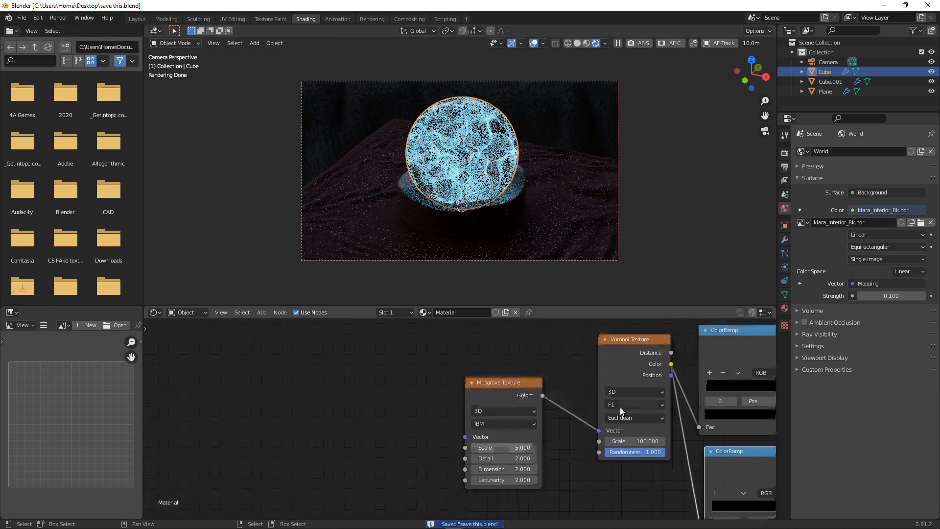
click(515, 389)
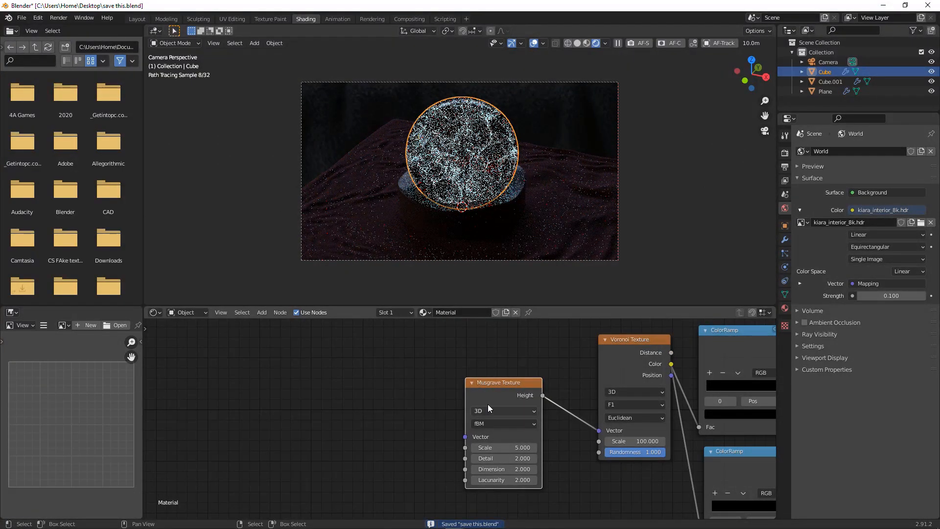
middle_drag(488, 404, 538, 389)
key(ctrl+t)
middle_drag(484, 397, 542, 388)
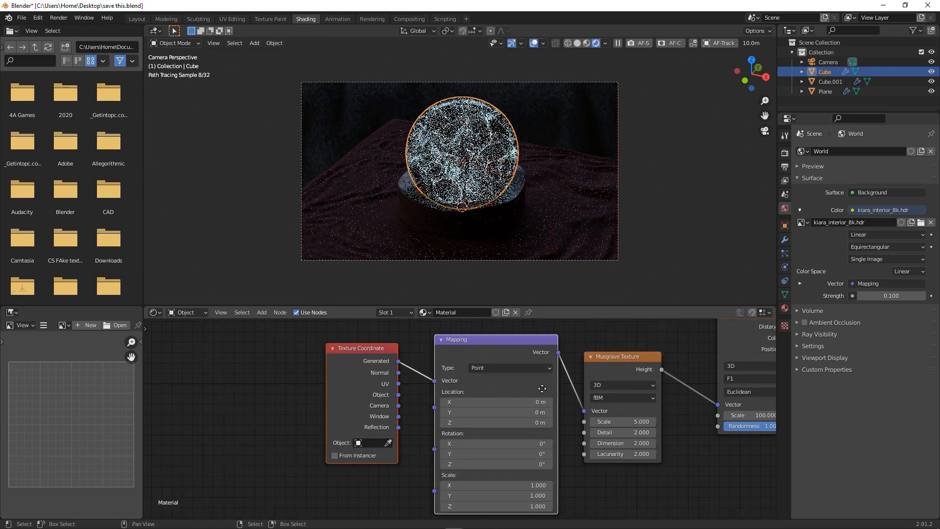
key(s)
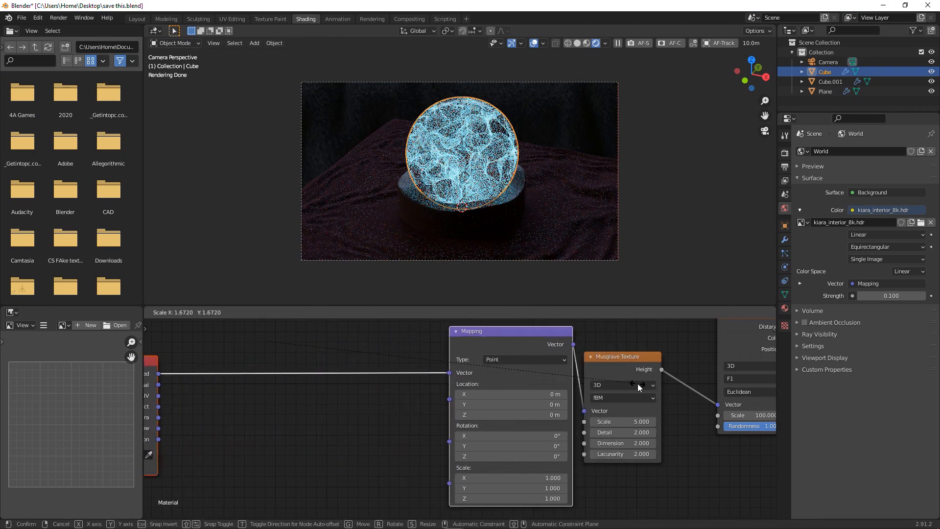
click(638, 383)
- Insert a Mix color node into the link between the Texture Coordinate and Mapping nodes
middle_drag(509, 414, 552, 383)
key(shift+a)
click(446, 380)
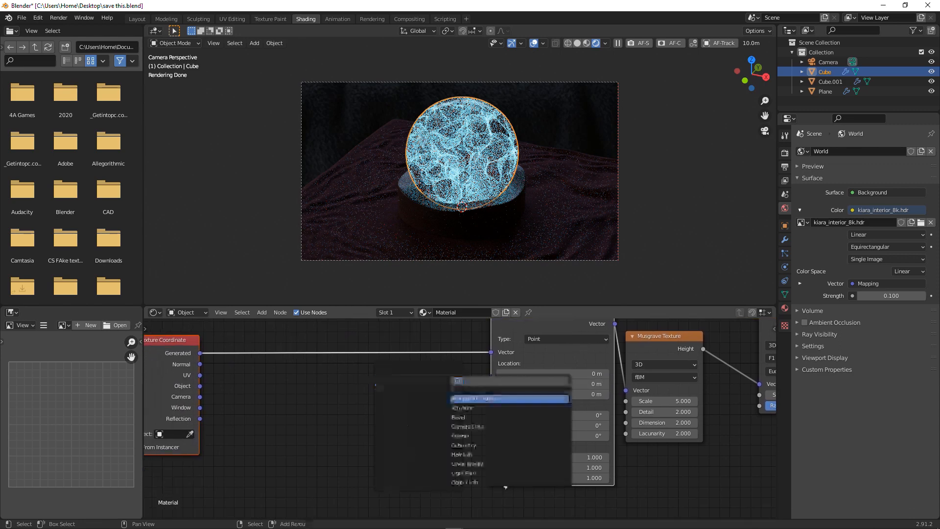
text(mix)
click(461, 408)
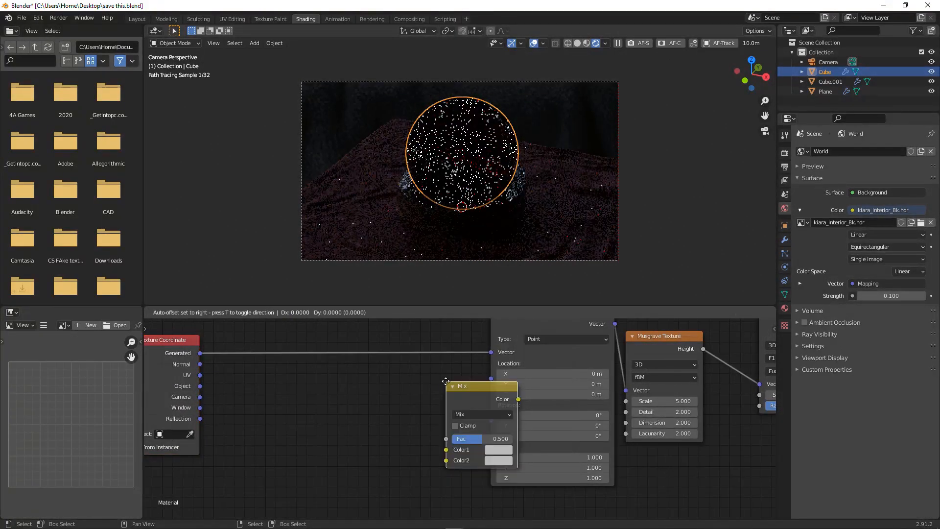
click(375, 380)
- Add a Noise Texture node below the link and connect its Color output to the Mix node's Color2
key(shift+a)
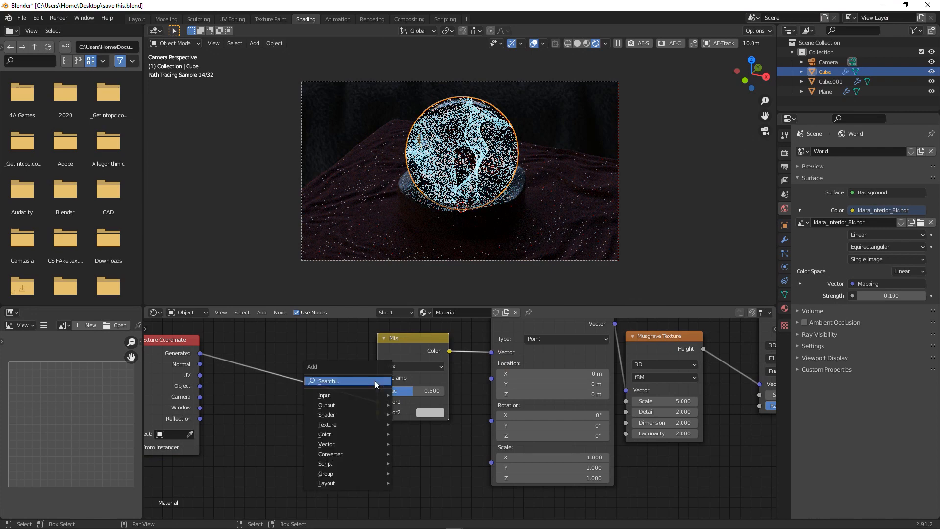
click(375, 380)
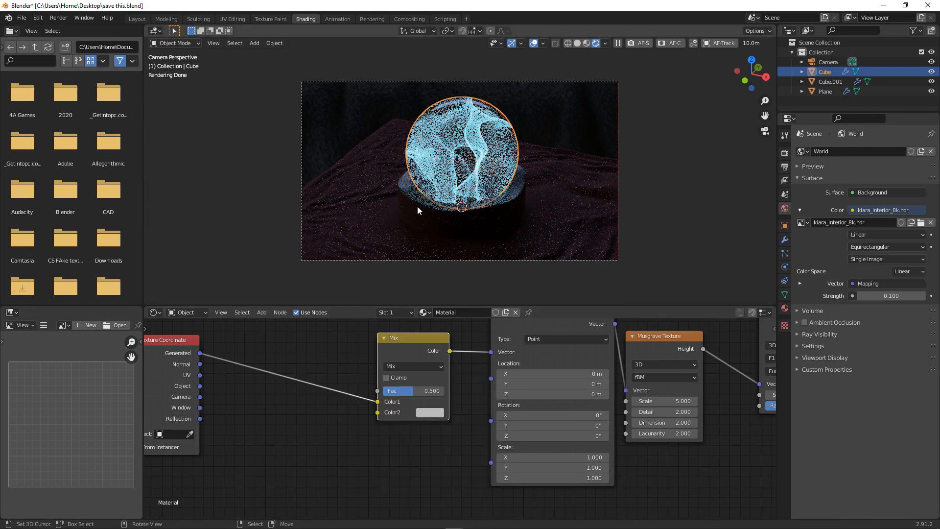
key(shift+a)
click(302, 394)
text(noise)
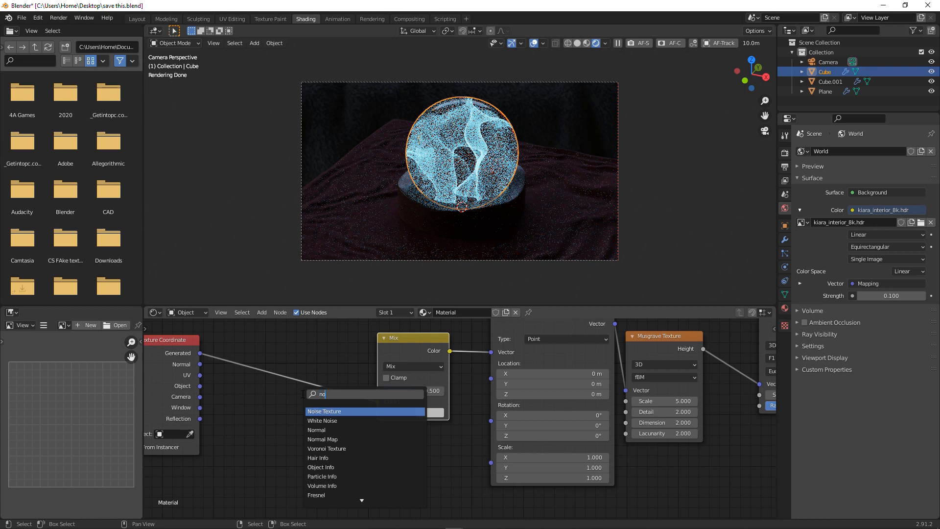
key(Return)
click(253, 408)
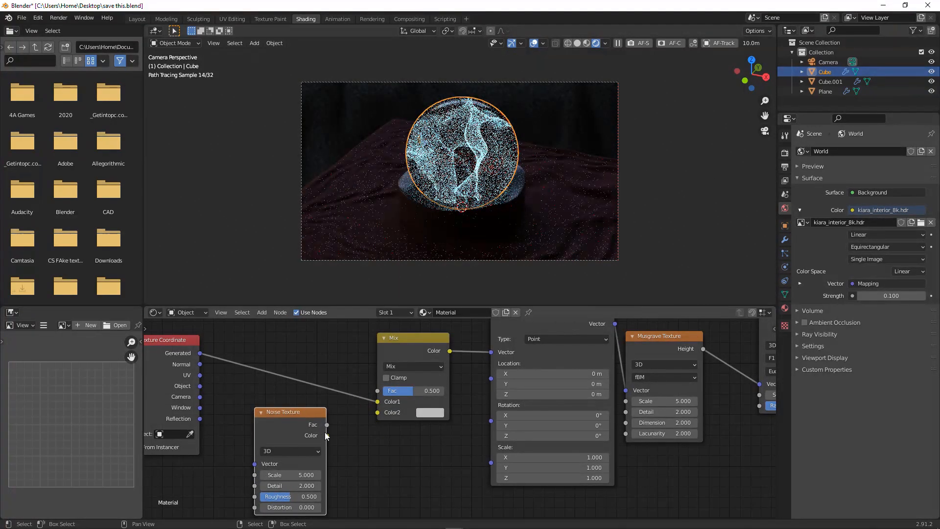
drag(326, 435, 376, 412)
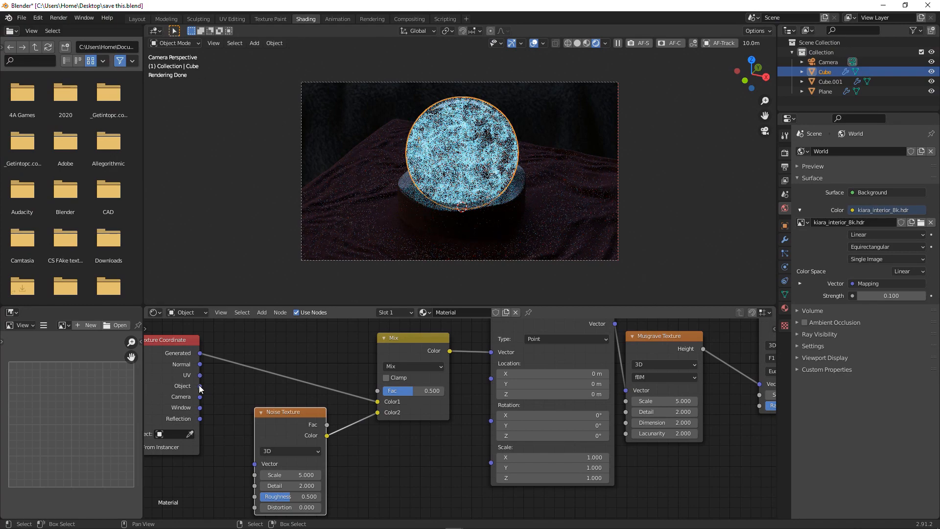
- Connect the Texture Coordinate's Object output to the Noise Texture's Vector and the Mix node's Color1, and save the file
drag(199, 386, 255, 463)
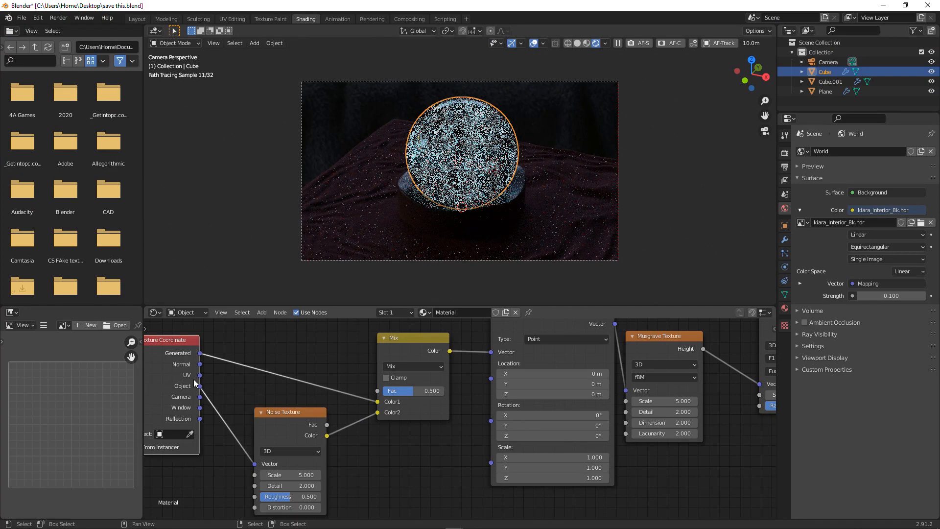
drag(200, 386, 377, 401)
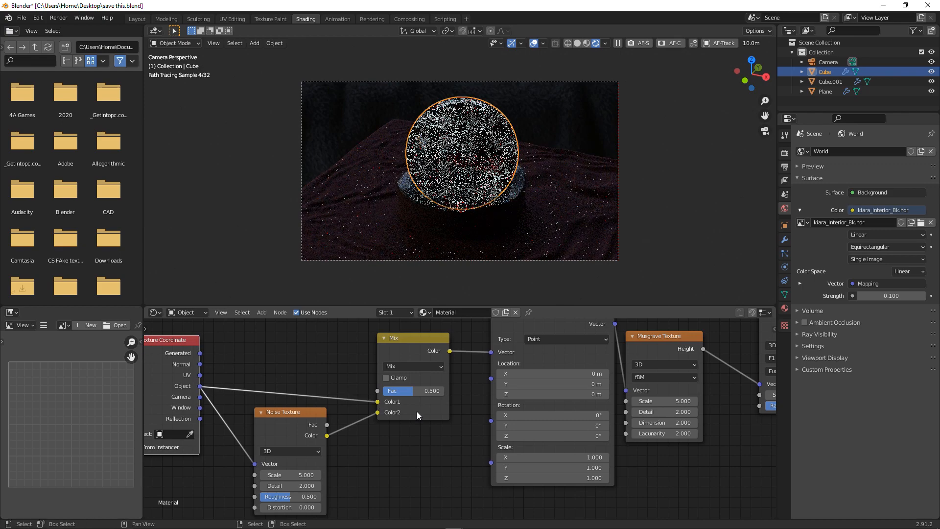
key(ctrl+s)
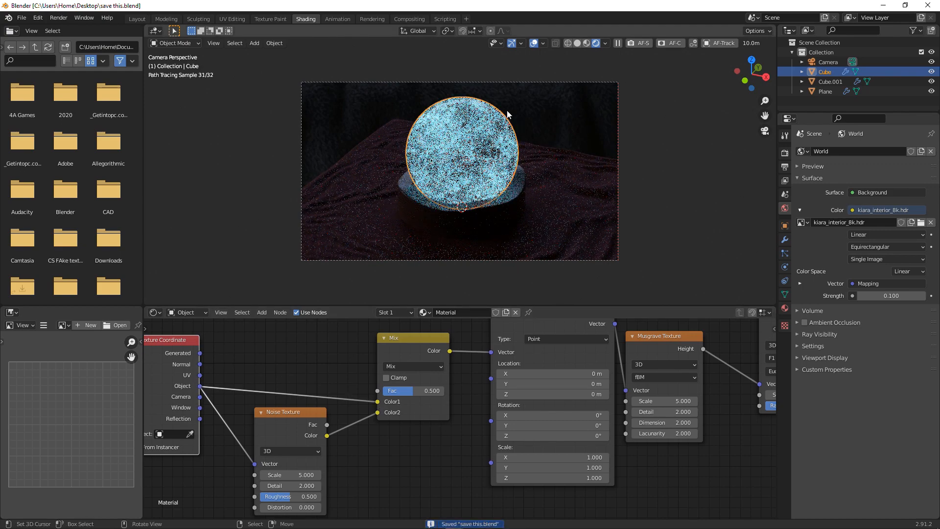
- Limit the viewport rendering to a render region drawn closely around the sphere and its base
scroll(524, 158, up, 2)
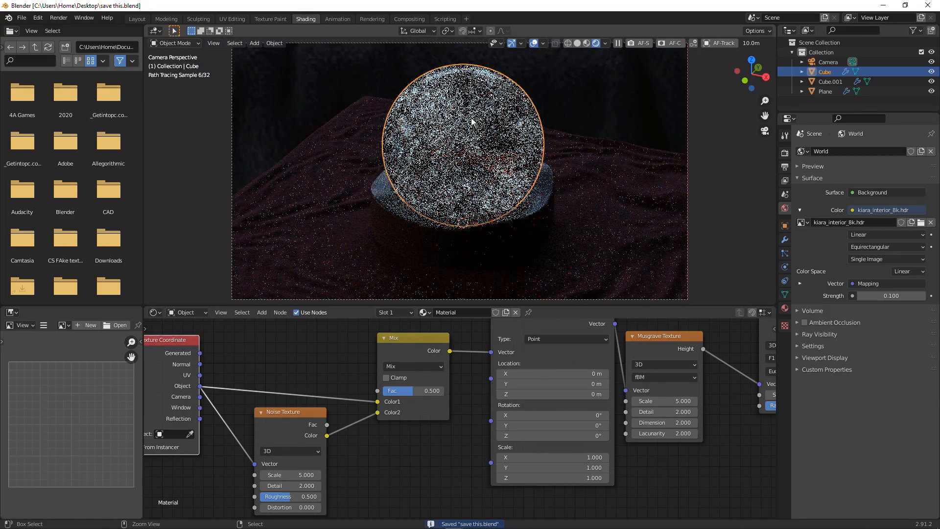
key(ctrl+b)
drag(357, 42, 578, 250)
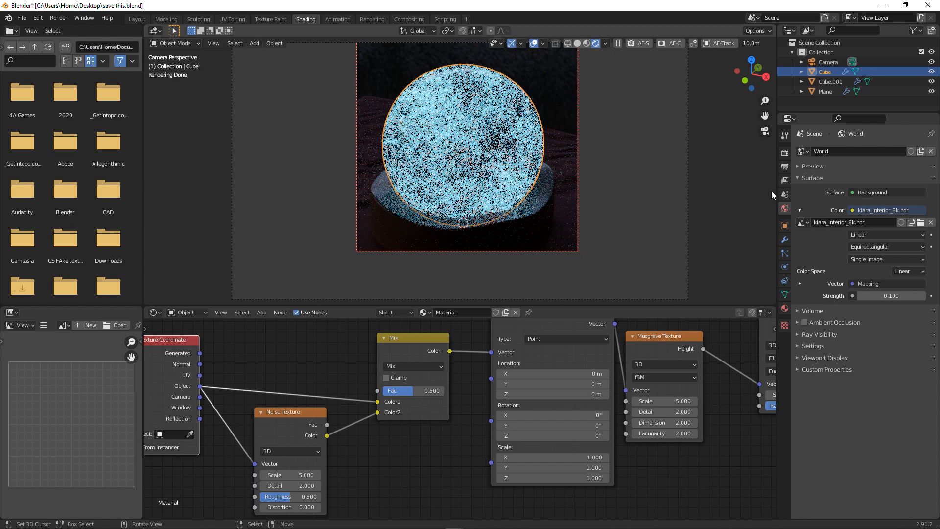
- Set the viewport sample count to 64, enable Adaptive Sampling and save the file
click(784, 153)
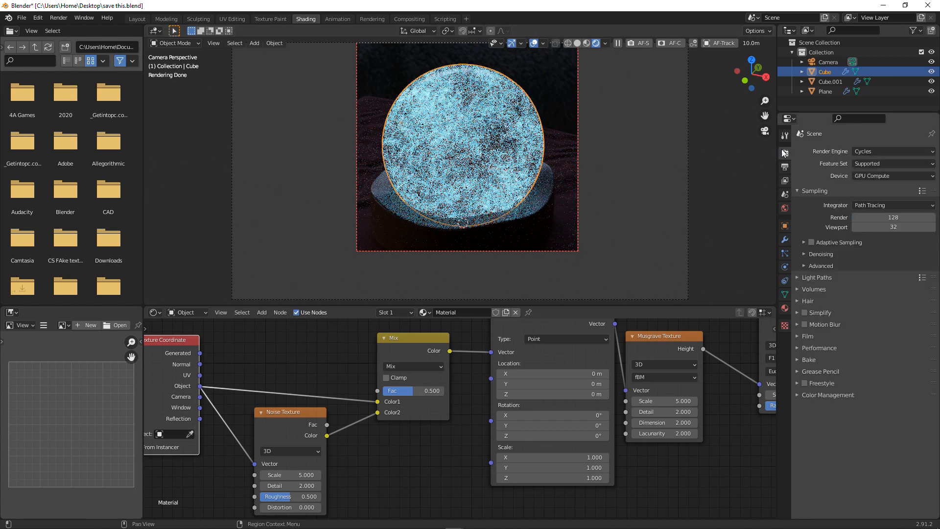
click(886, 228)
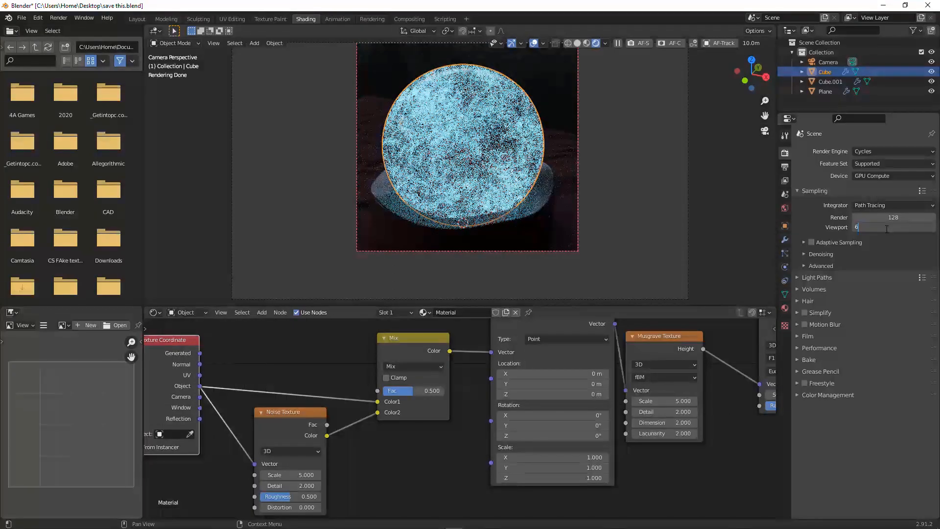
key(Return)
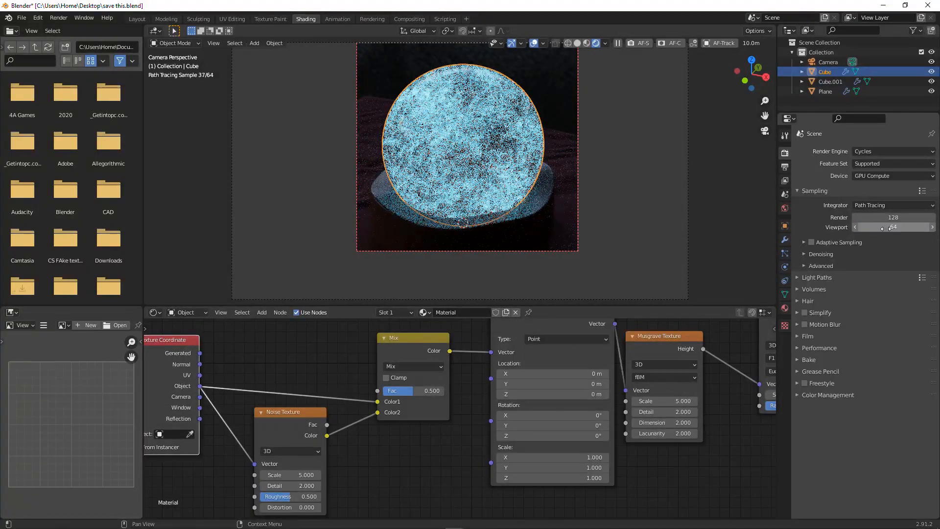
click(811, 242)
click(825, 256)
key(ctrl+s)
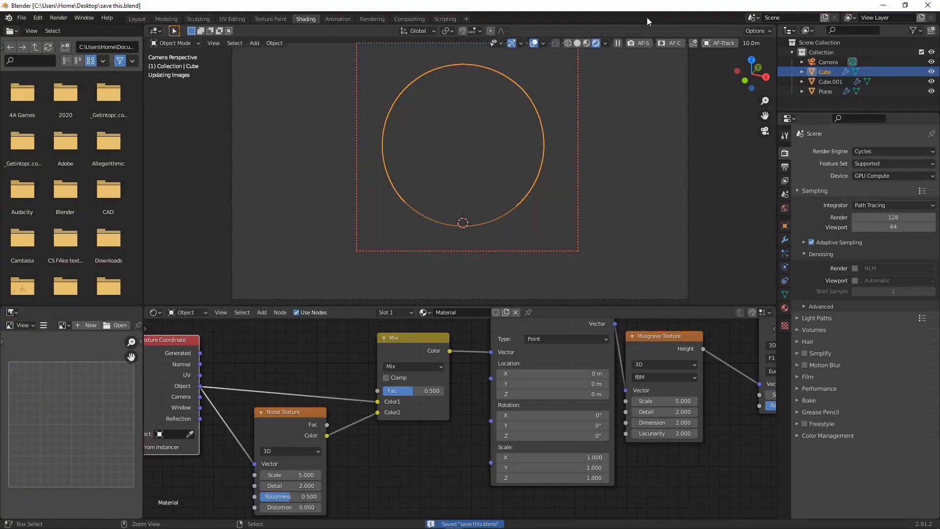
- Switch the viewport to solid shading, enable OpenImageDenoise for both viewport and render denoising, and save the file
click(581, 46)
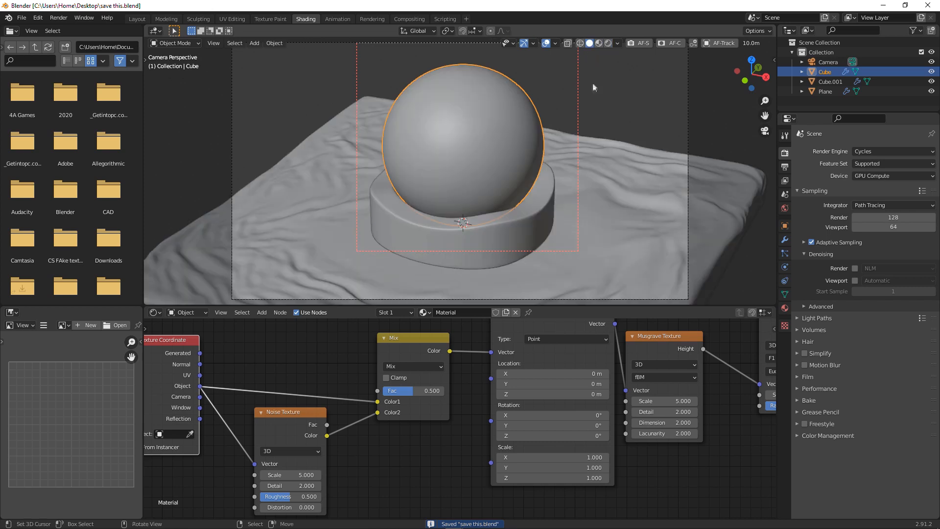
click(855, 281)
click(881, 281)
click(877, 301)
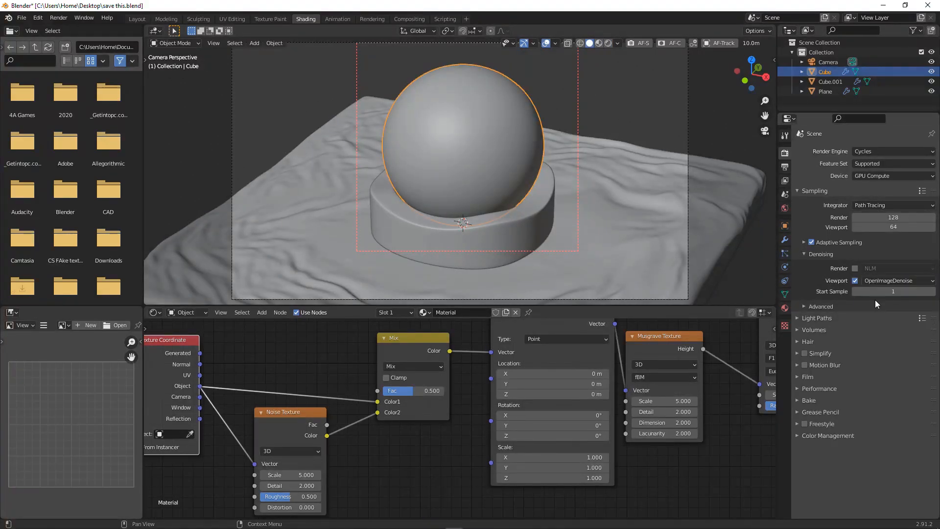
click(854, 268)
click(881, 268)
click(881, 289)
key(ctrl+s)
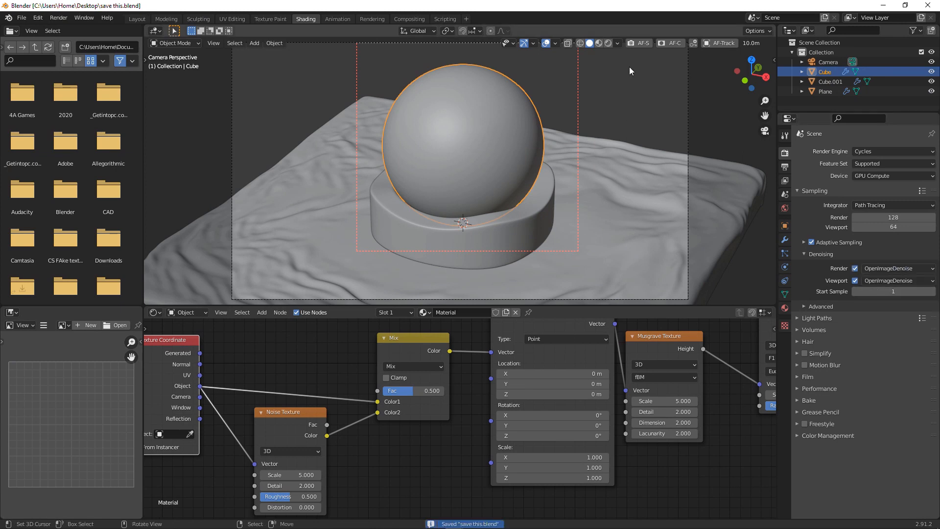
- Preview the scene in rendered shading and set the denoising start sample to 60
click(608, 43)
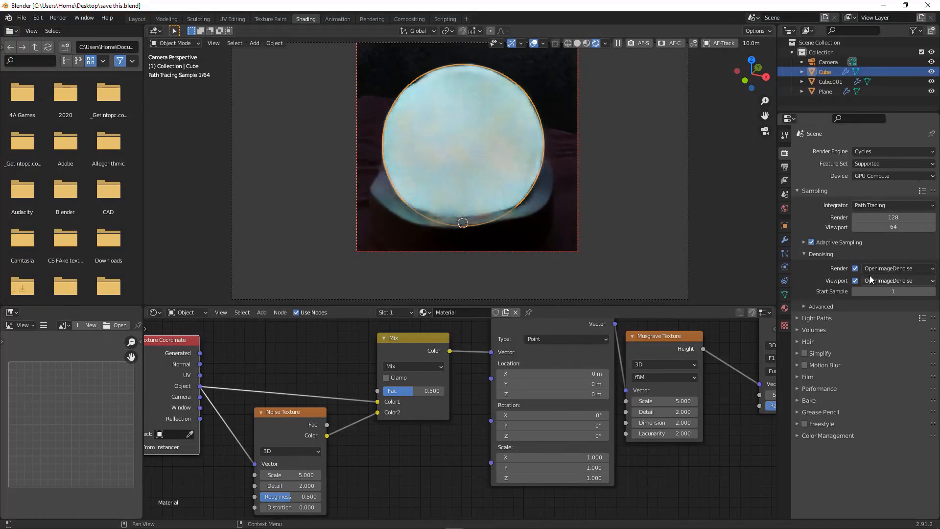
click(894, 293)
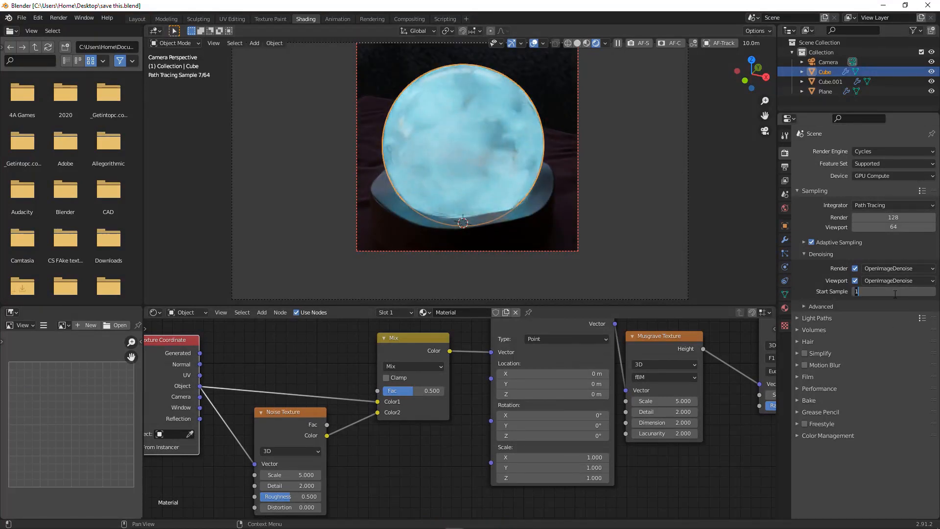
text(5)
key(Return)
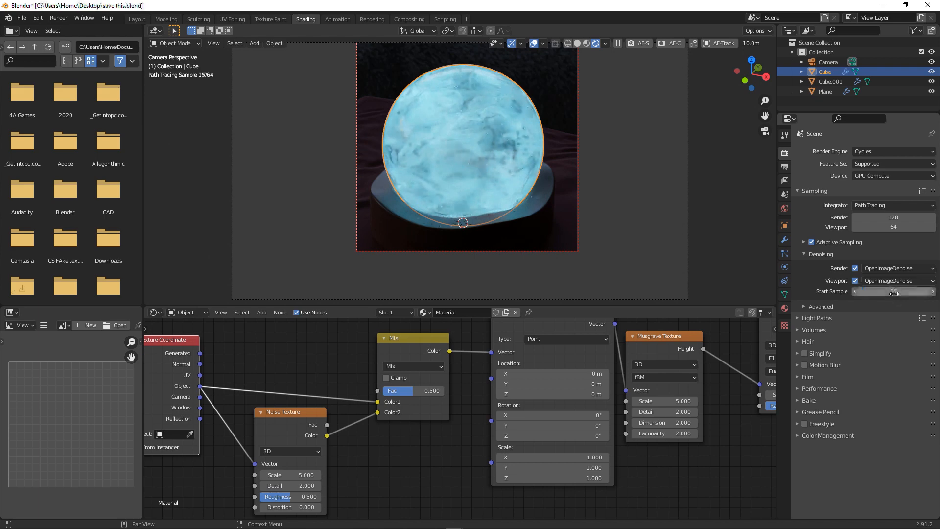
click(894, 292)
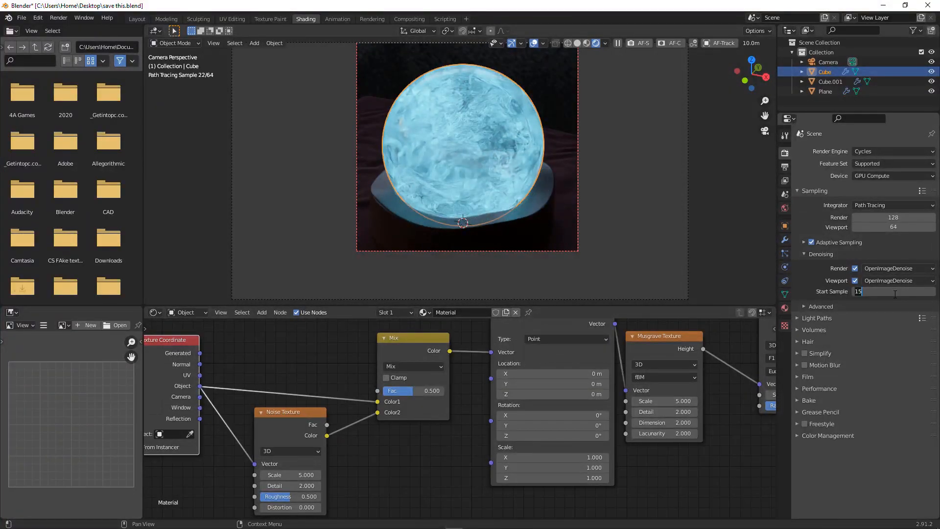
key(Return)
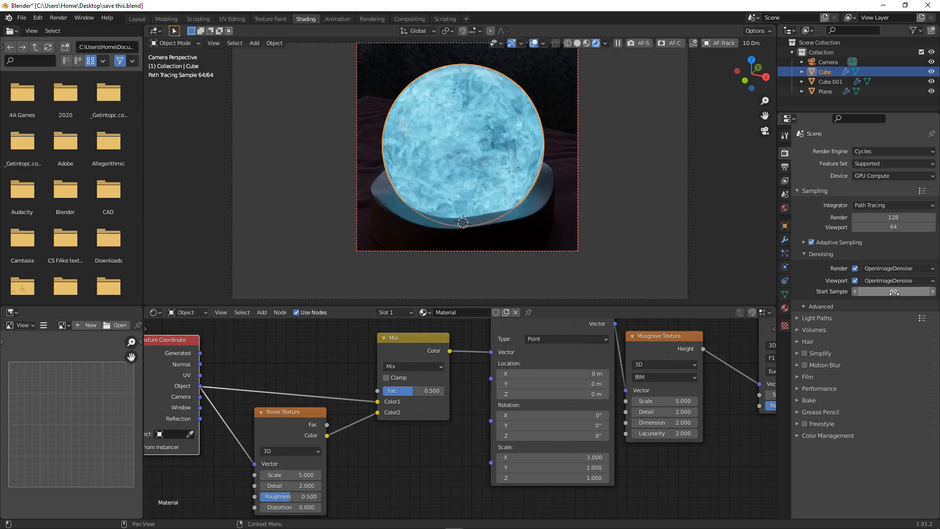
- Limit the render region to a small rectangle inside the sphere
scroll(537, 118, up, 4)
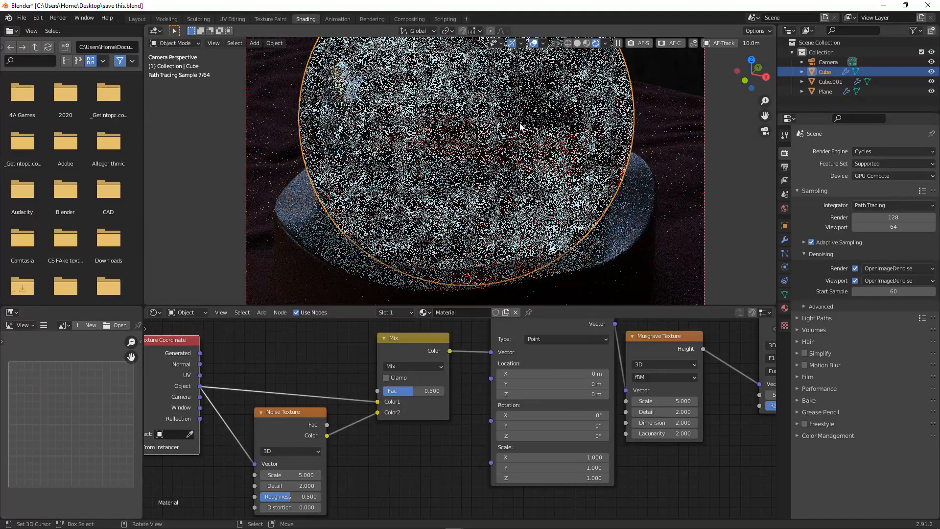
key(ctrl+b)
drag(560, 232, 560, 231)
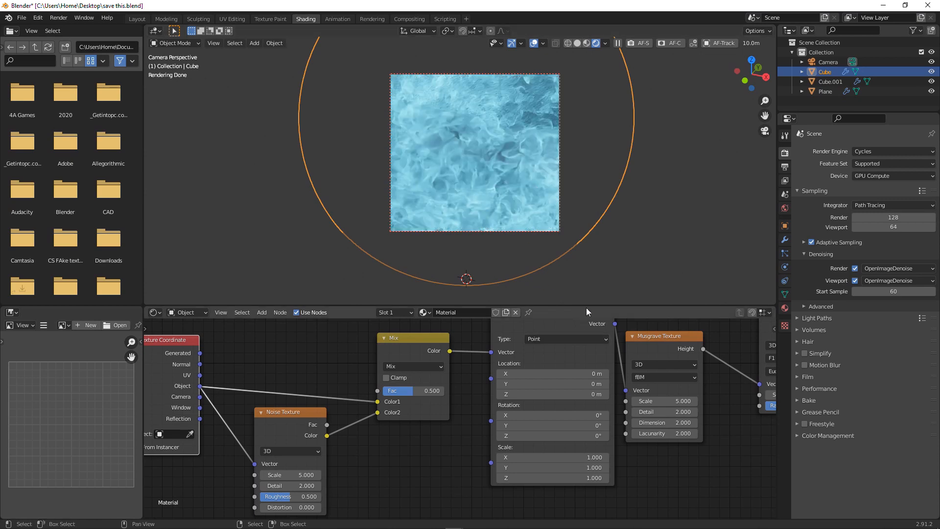
- Examine the sphere material's node chain from the texture nodes through to the Principled Volume and Material Output
middle_drag(669, 370, 309, 386)
scroll(310, 387, down, 2)
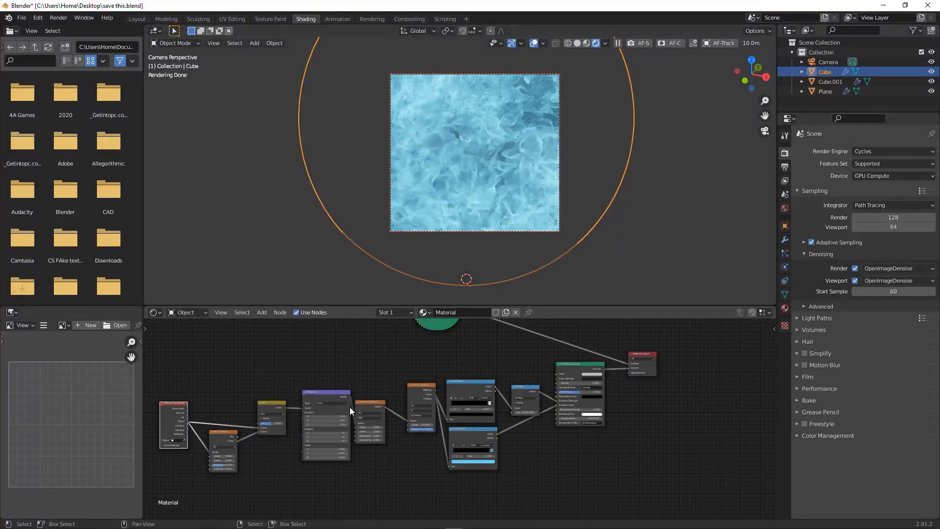
scroll(349, 407, down, 1)
middle_drag(348, 400, 265, 438)
scroll(454, 385, up, 7)
scroll(448, 417, down, 3)
scroll(451, 416, down, 1)
middle_drag(451, 416, 402, 448)
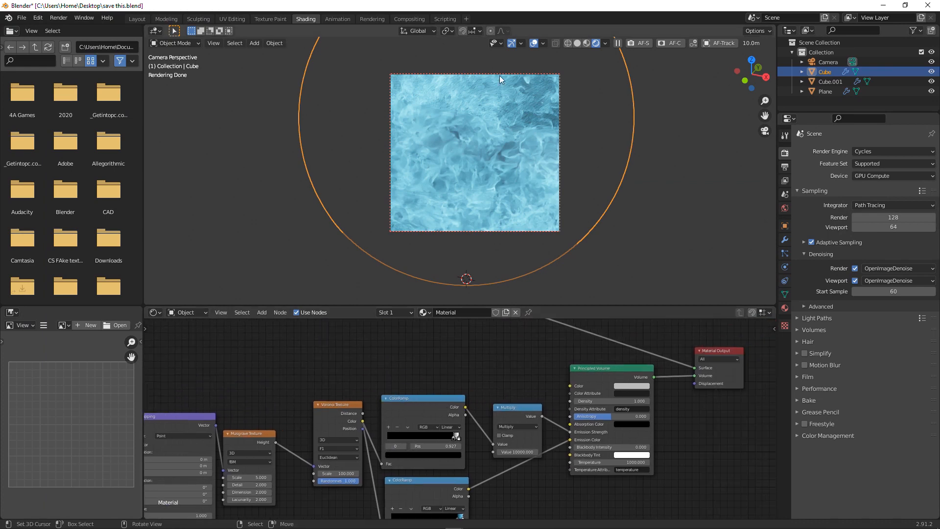
- Return the viewport to solid shading and save the file
click(579, 42)
scroll(531, 345, down, 3)
middle_drag(531, 345, 506, 376)
key(ctrl+s)
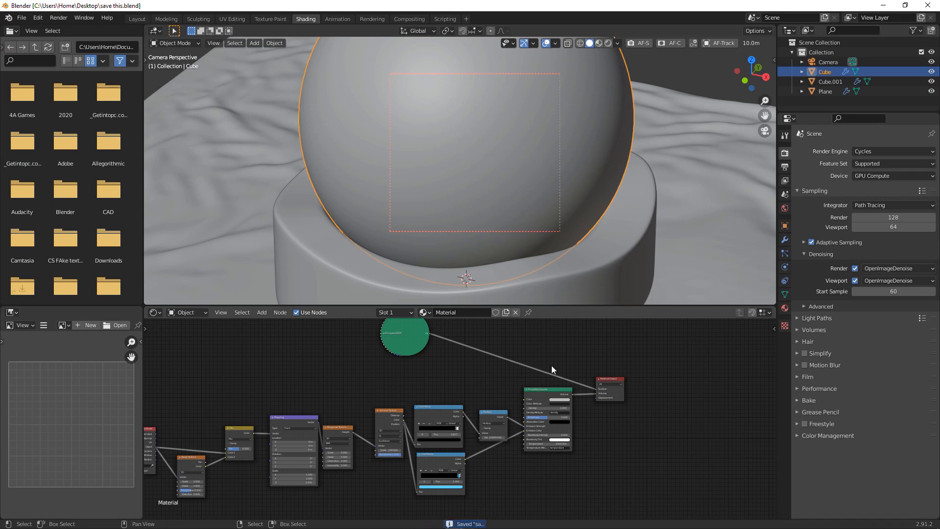
- Expand the render region to cover the whole camera frame and save the file
scroll(517, 230, down, 5)
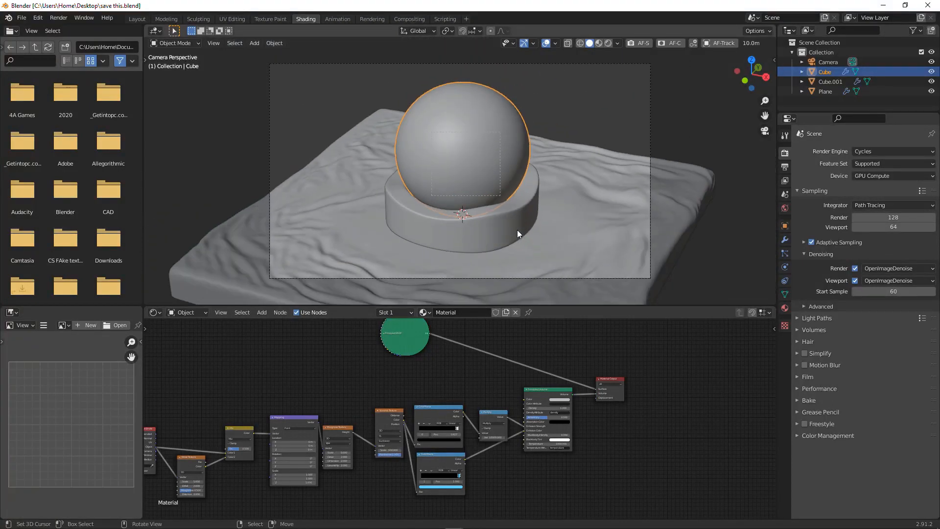
key(ctrl+b)
drag(260, 60, 680, 303)
key(ctrl+s)
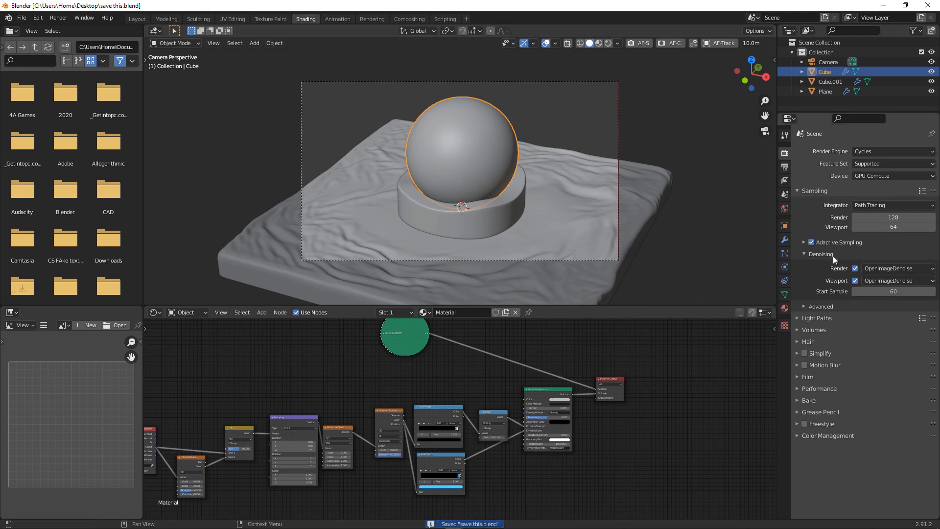
- Enter the sample count for the final render and save the file
click(889, 218)
key(Return)
key(ctrl+s)
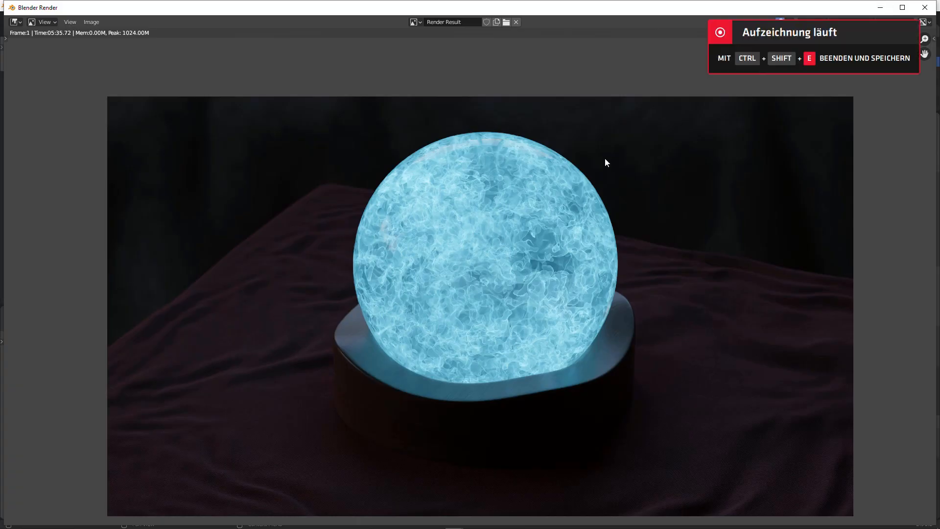
- Inspect the finished render of the glowing sphere, put it away and view the scene through the camera again
middle_drag(571, 207, 577, 192)
scroll(569, 189, up, 1)
scroll(566, 189, down, 2)
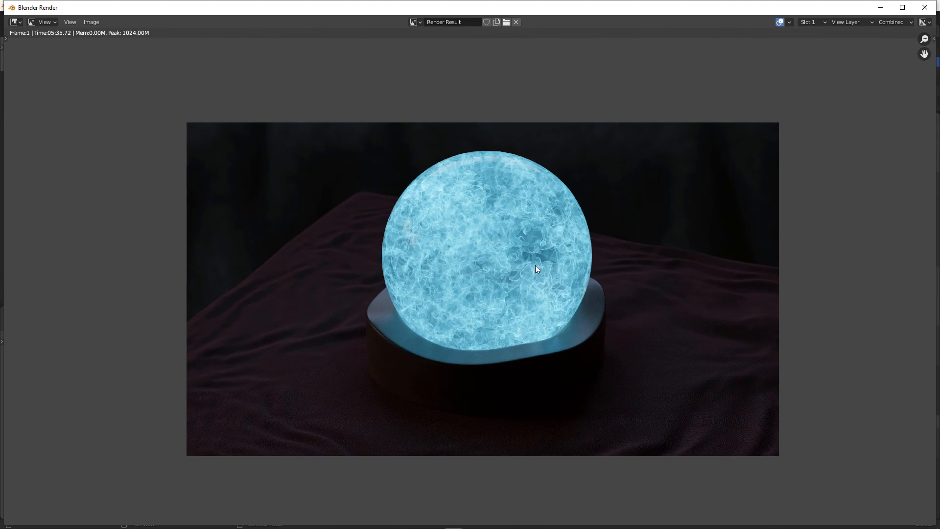
click(880, 7)
middle_drag(519, 170, 523, 164)
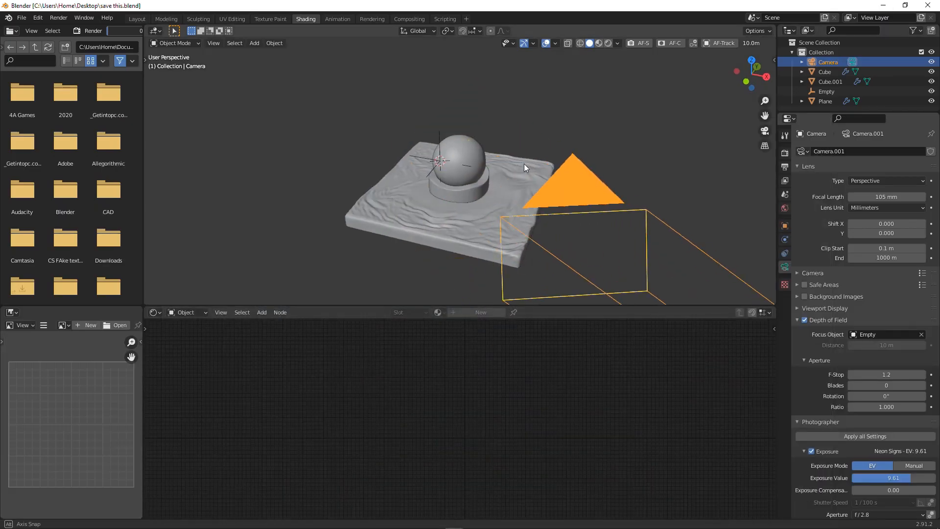
scroll(527, 164, up, 4)
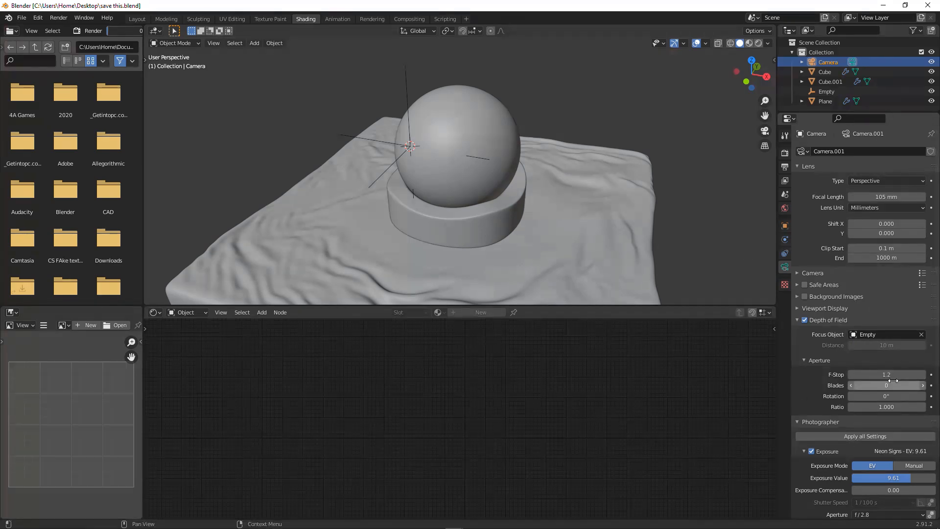
key(KP_0)
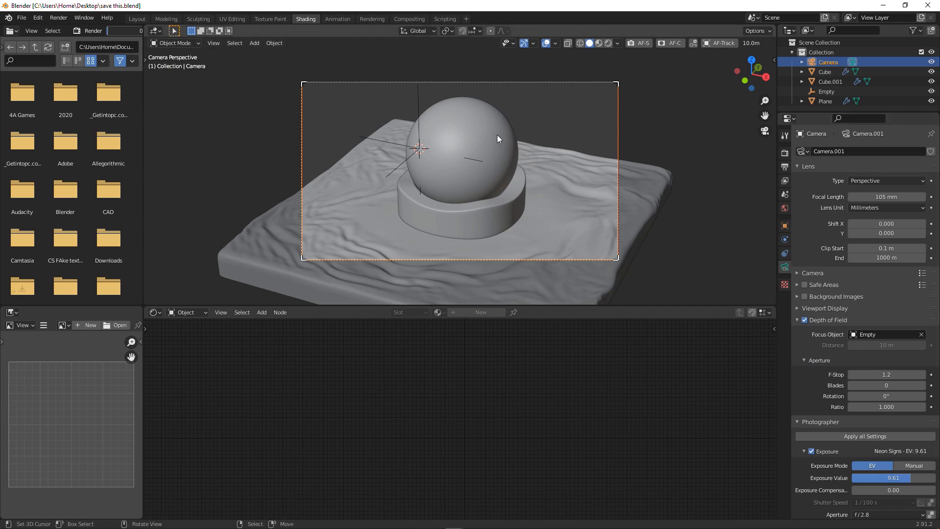
- Select the sphere and snap the 3D cursor to its centre
click(487, 150)
shift+right_click(461, 152)
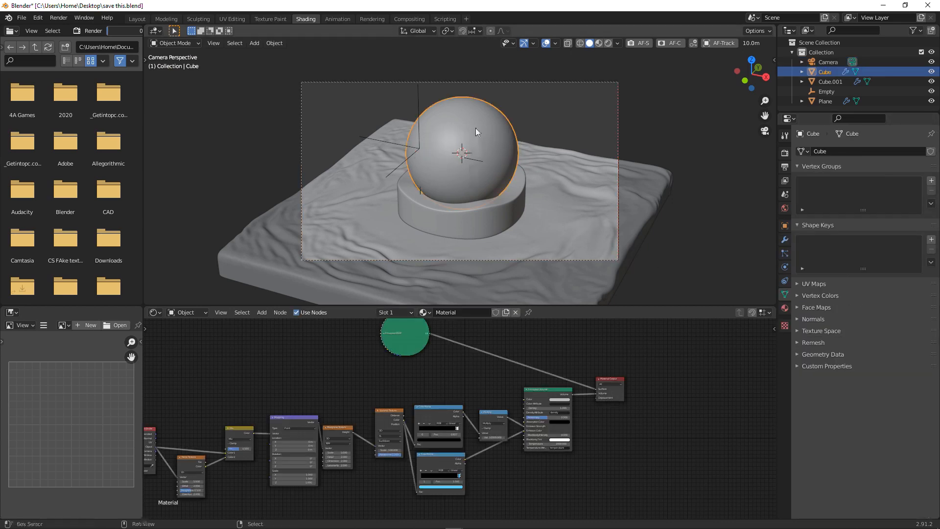
key(shift+s)
click(482, 177)
shift+right_click(498, 119)
right_click(470, 196)
key(Escape)
key(shift+s)
key(Escape)
key(shift+s)
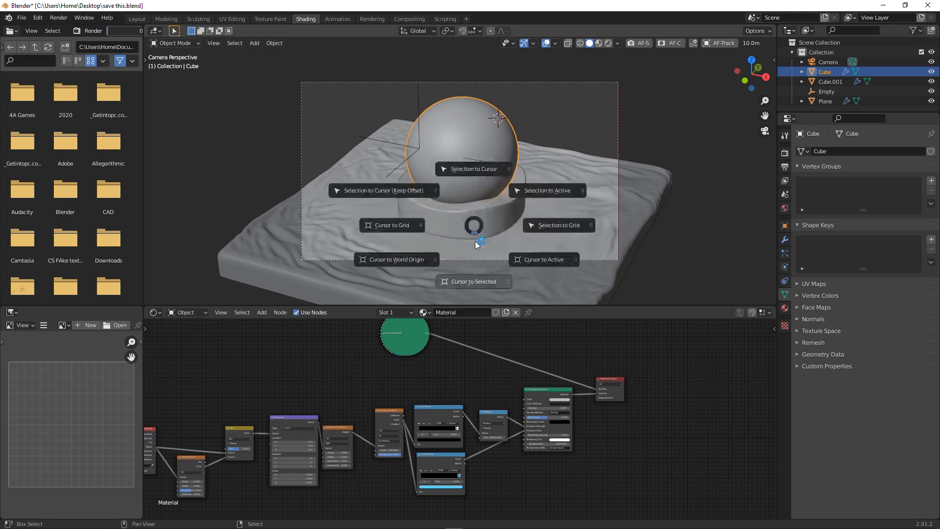
click(475, 267)
- Add a mesh circle at the sphere's centre, fill it with a face and move it straight up above the camera frame
key(shift+a)
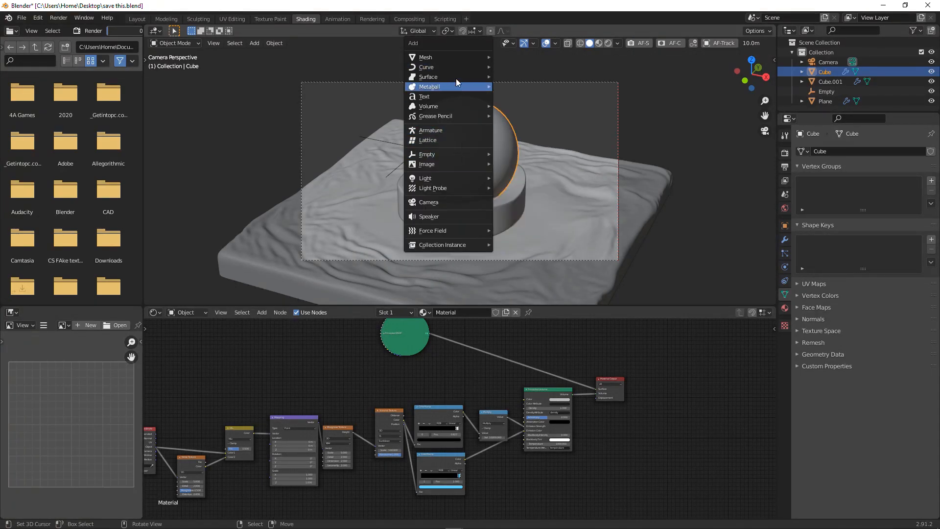
mouse_move(447, 58)
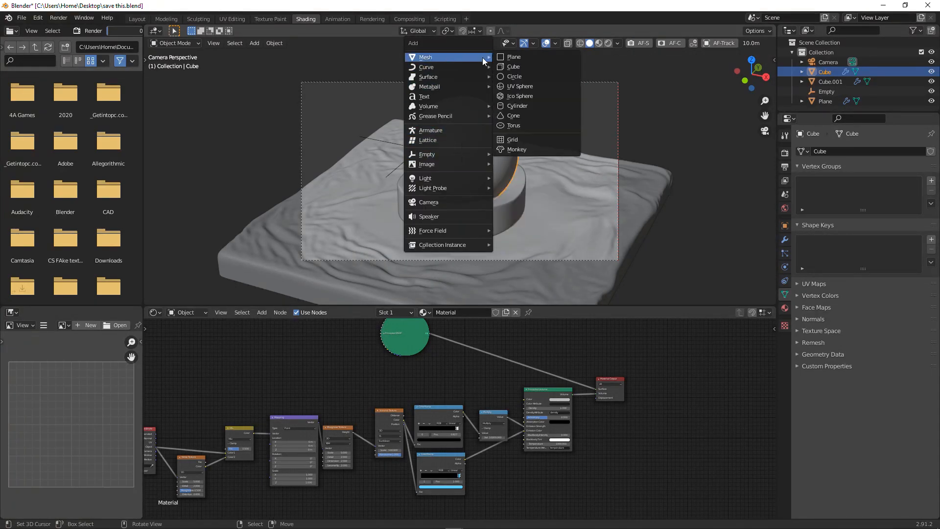
click(513, 77)
key(f)
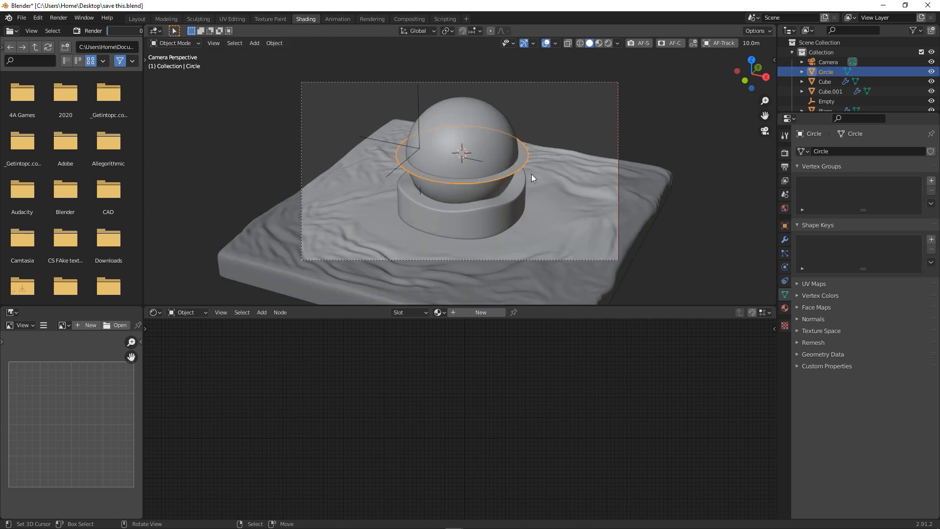
key(g)
key(z)
click(539, 92)
scroll(560, 258, down, 3)
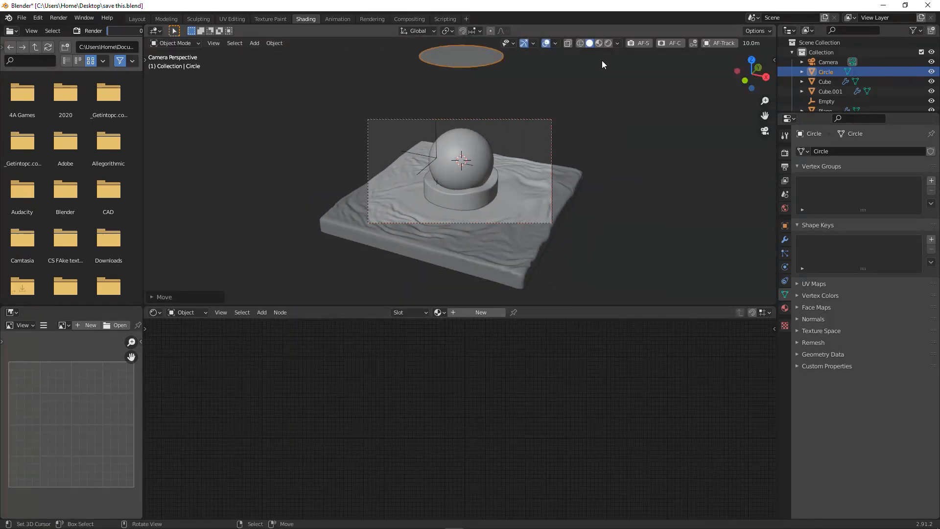
- Switch to material preview shading, give the circle a new material and delete its Principled BSDF node
click(597, 45)
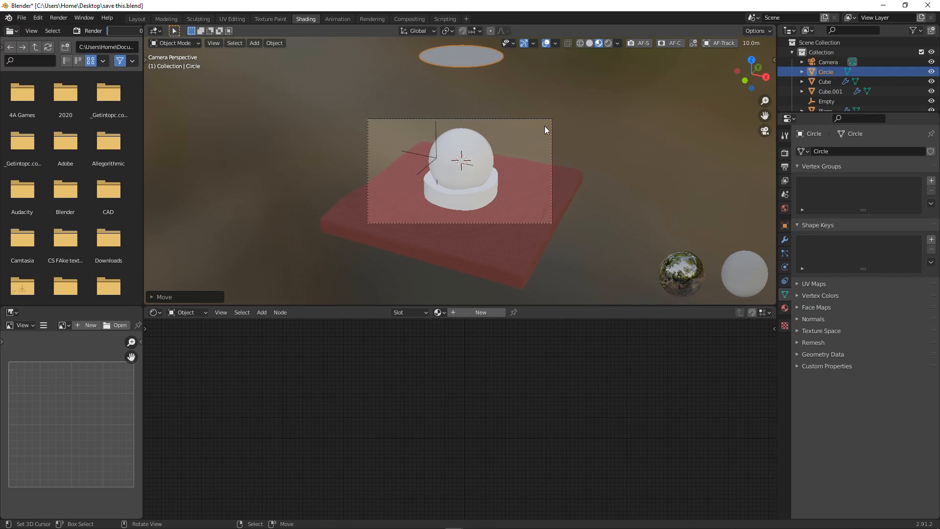
middle_drag(544, 126, 539, 131)
click(481, 311)
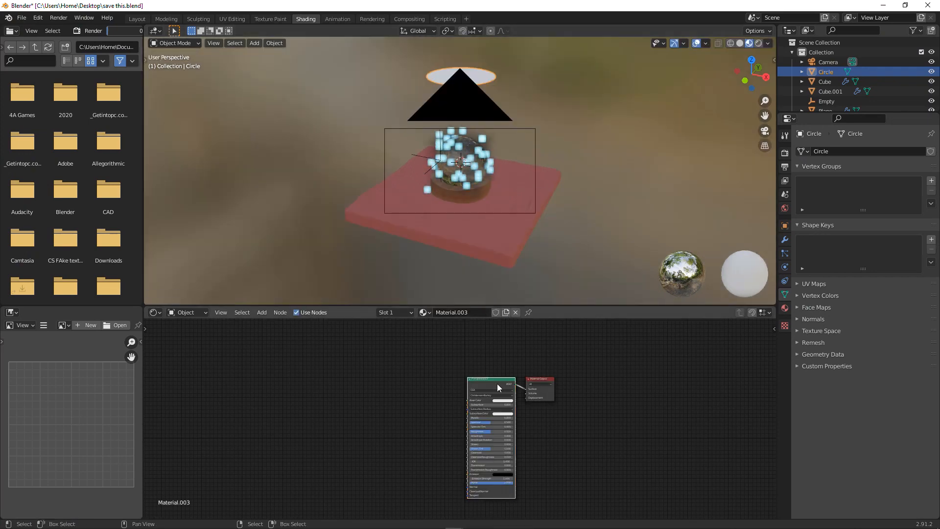
key(x)
- Add an Emission node to the circle's material and connect it to the Material Output's Surface
scroll(504, 383, up, 4)
key(shift+a)
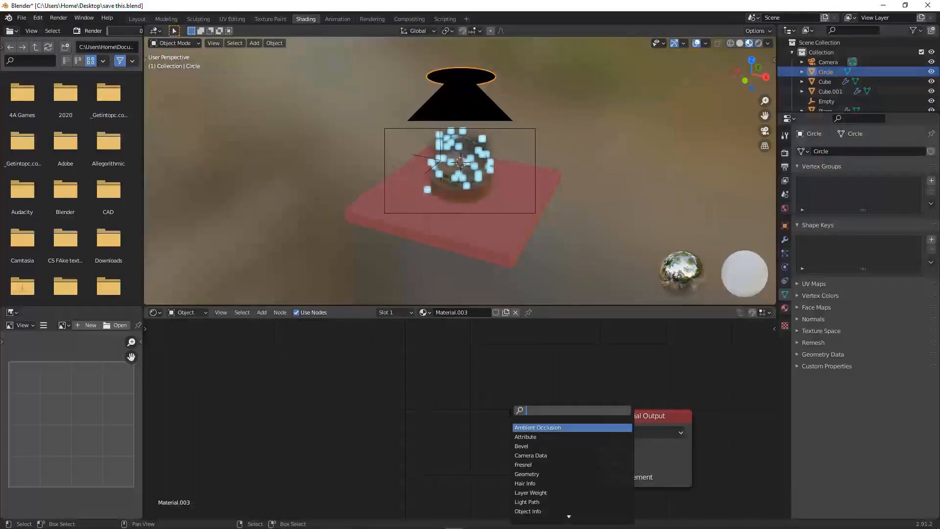
text(emi)
key(Return)
click(444, 429)
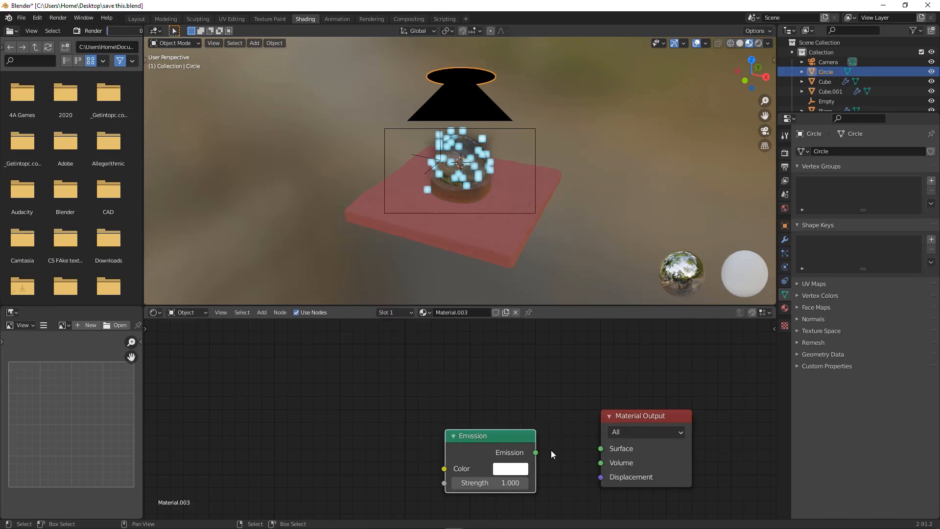
drag(536, 451, 601, 449)
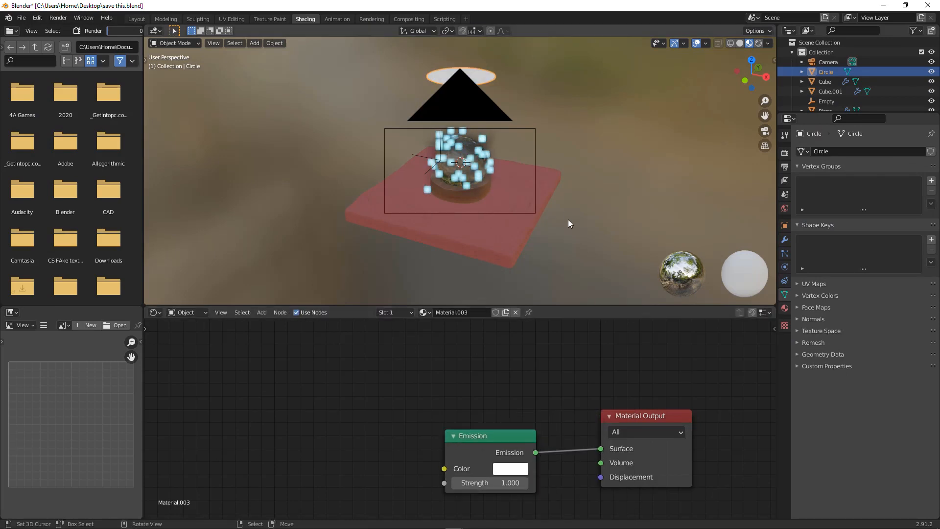
- Save the file and scale the circle down while previewing the scene through the camera in rendered shading
key(KP_0)
key(ctrl+s)
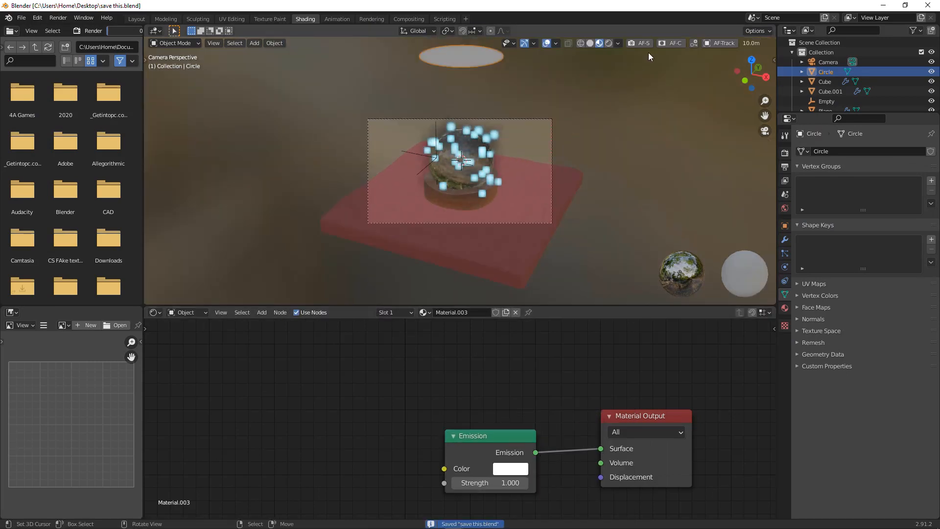
click(608, 44)
key(s)
click(568, 104)
key(Home)
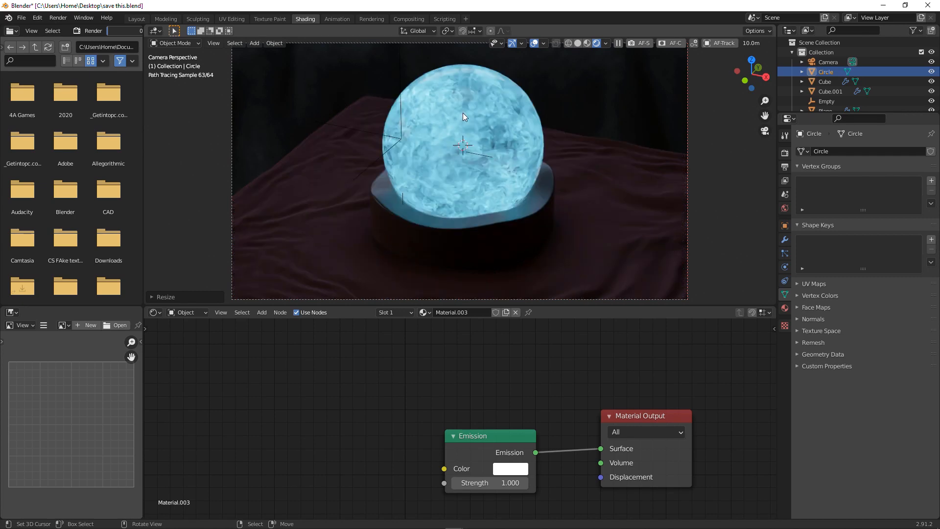
key(g)
key(z)
right_click(486, 100)
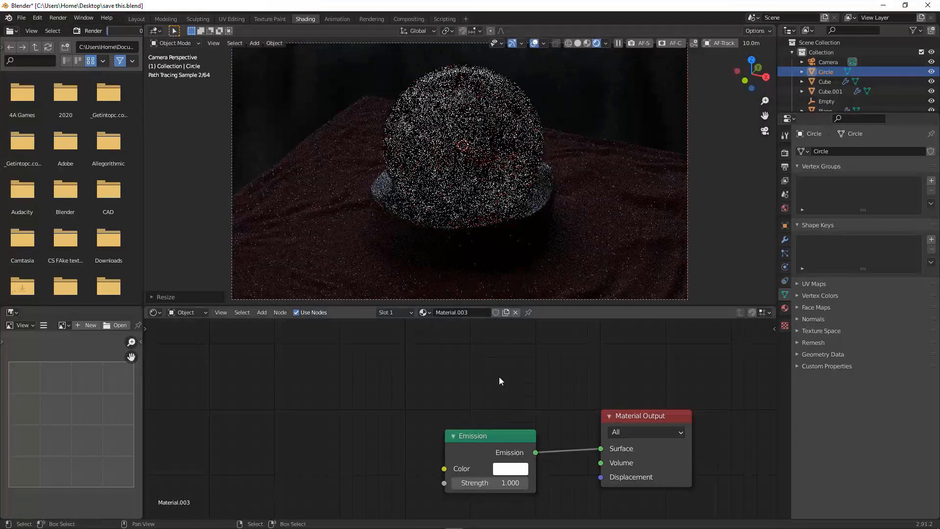
- Try an Emission strength of 25 on the circle's material, settle on 20 and save the file
click(505, 482)
text(25)
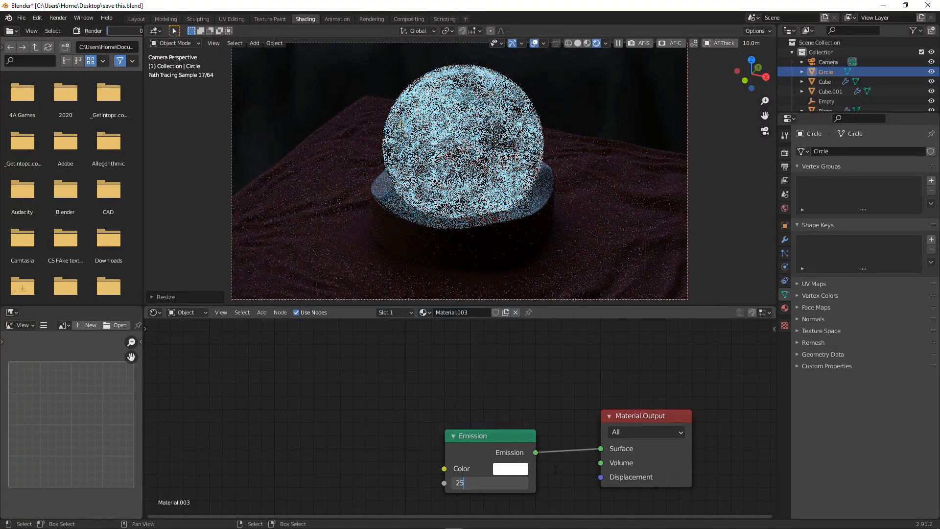
key(Return)
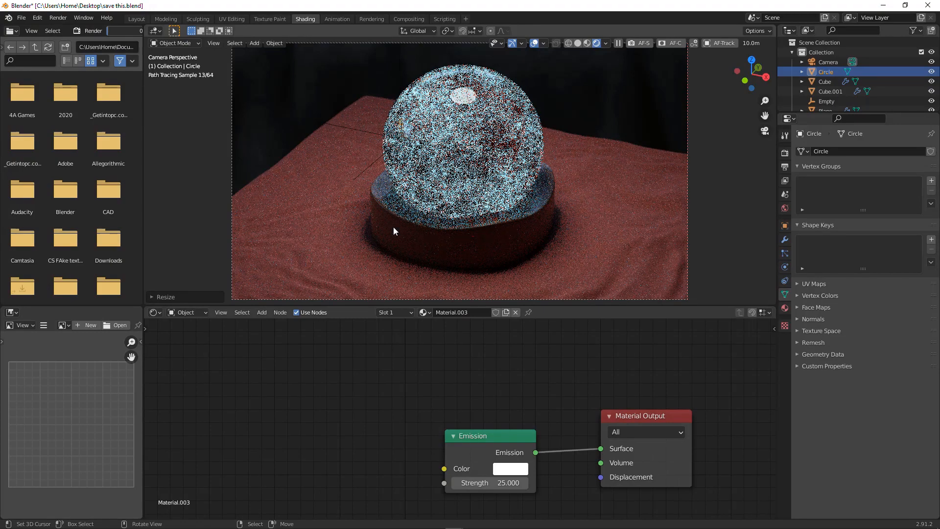
click(484, 483)
text(20)
key(Return)
key(ctrl+s)
- Add a Gradient Texture node before the Emission node in the circle's material
middle_drag(516, 424, 620, 349)
scroll(459, 374, up, 1)
scroll(460, 373, up, 3)
middle_drag(421, 351, 471, 386)
key(shift+a)
click(471, 386)
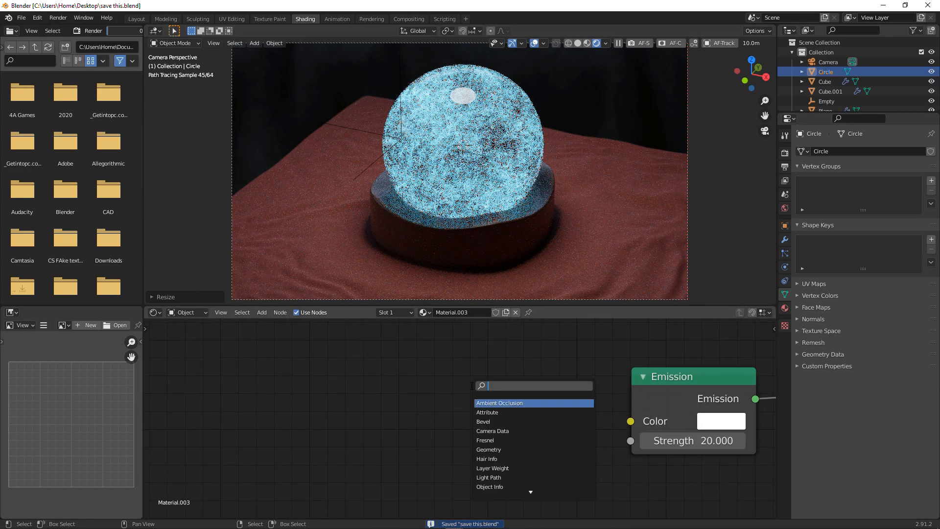
text(r)
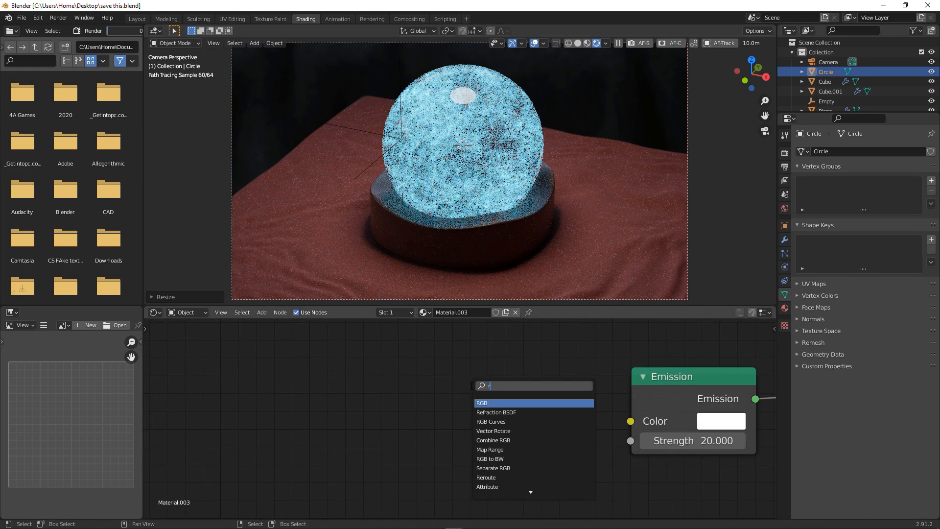
key(BackSpace)
text(grad)
key(Return)
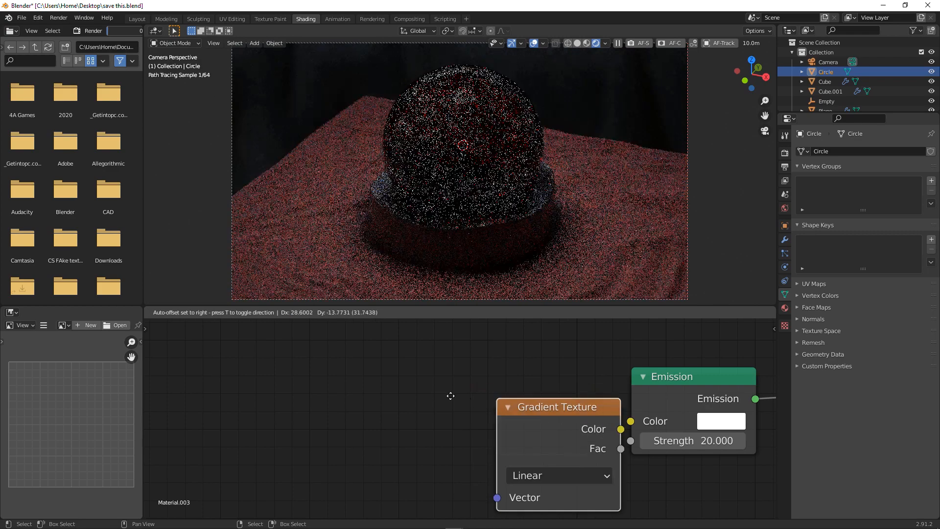
click(364, 380)
- Switch to material preview shading and connect the Gradient Texture's Color output to the Emission node's Strength input
click(577, 43)
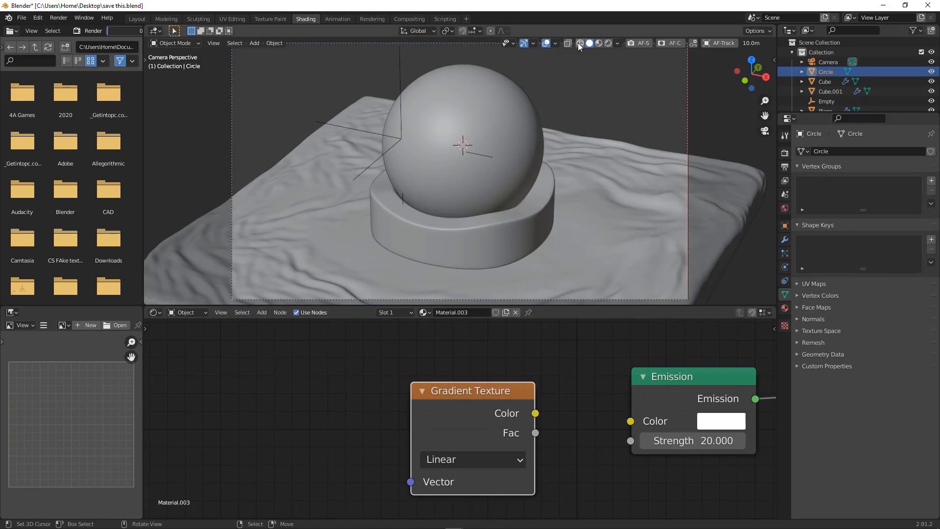
middle_drag(552, 118, 541, 169)
scroll(541, 168, down, 1)
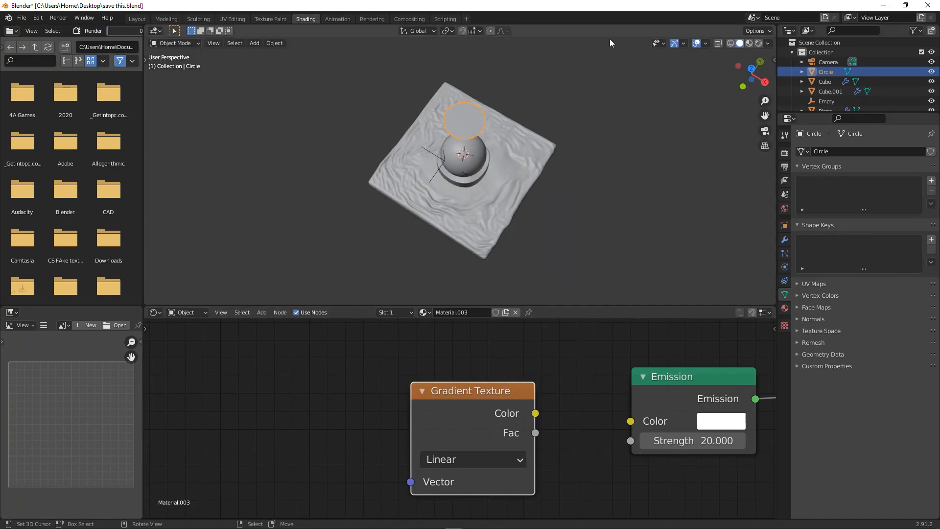
click(749, 44)
scroll(571, 123, up, 4)
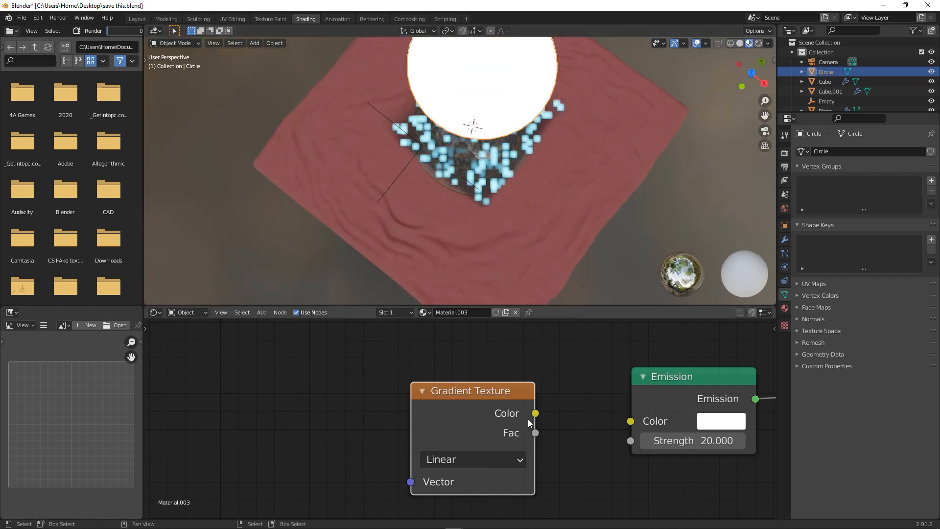
drag(535, 414, 630, 441)
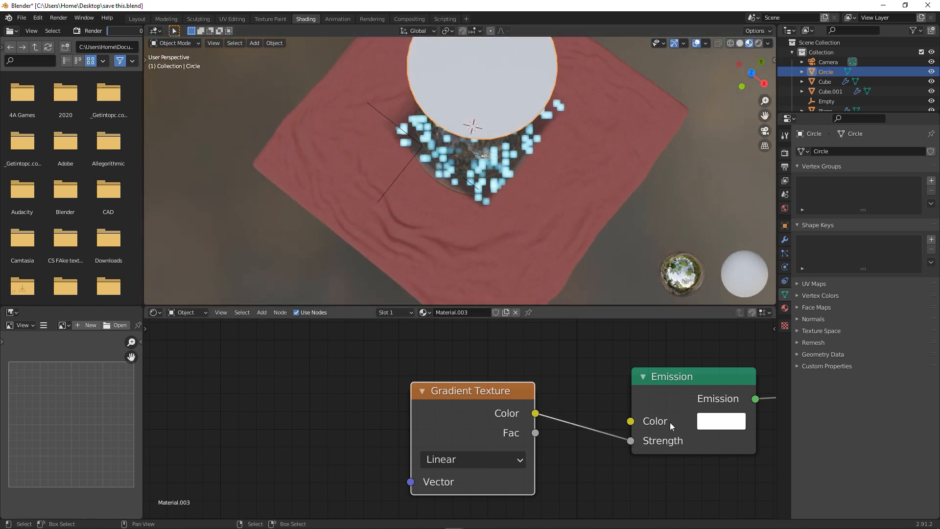
middle_drag(506, 346, 520, 385)
scroll(484, 99, down, 3)
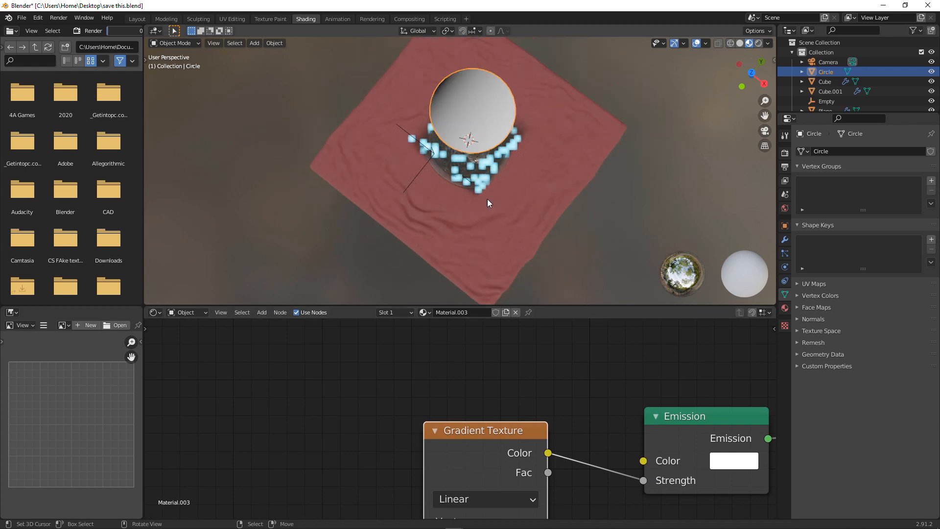
- Add a Texture Coordinate node without the Mapping node and connect its Object output to the Gradient Texture's Vector input
key(ctrl+t)
middle_drag(363, 427, 488, 372)
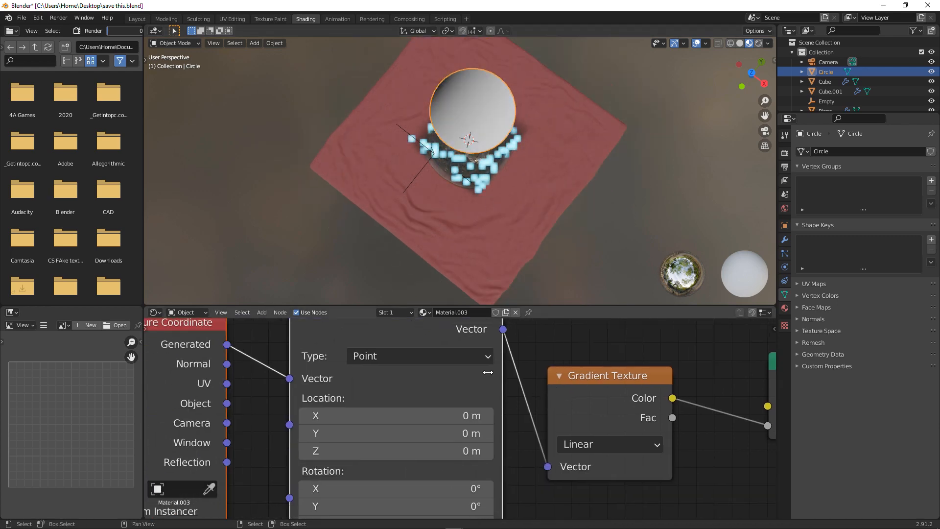
click(384, 333)
key(x)
scroll(372, 343, down, 3)
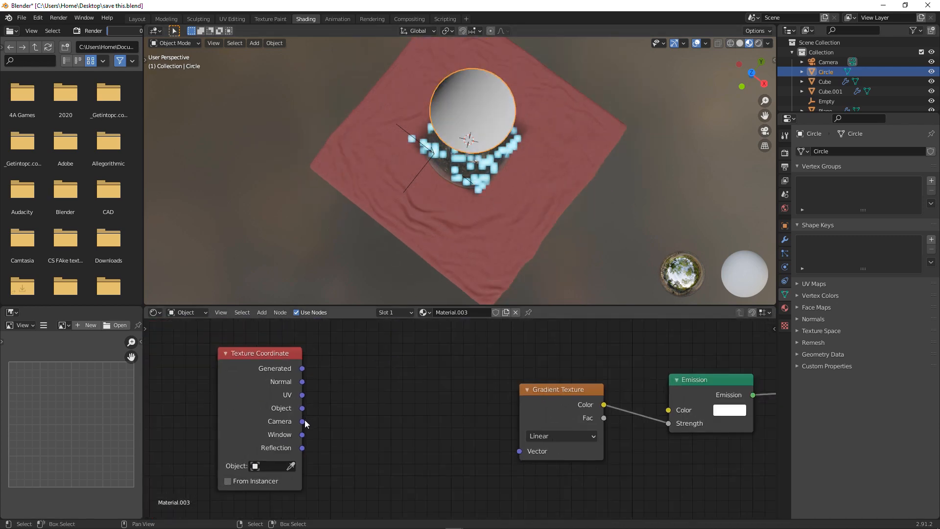
drag(302, 408, 519, 451)
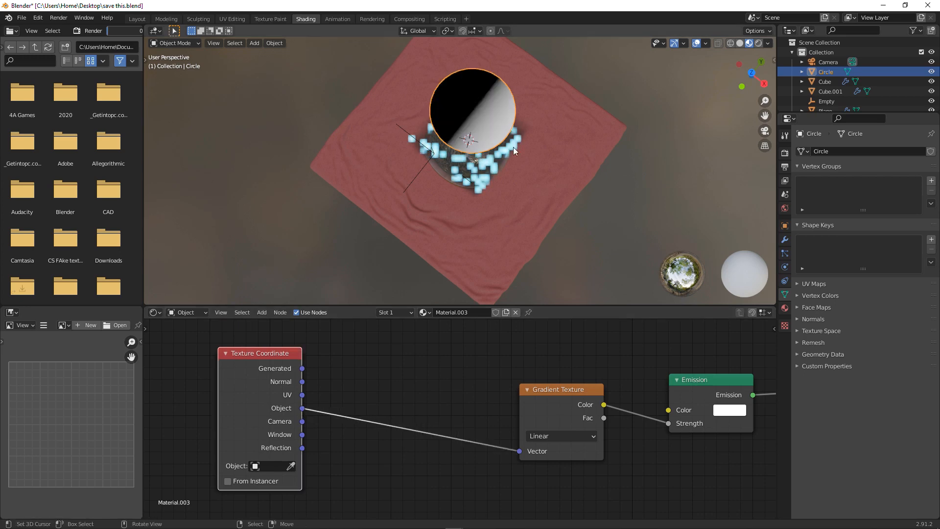
- Set the gradient type to Spherical, then disconnect and reconnect the Object coordinates to the Gradient Texture's Vector input
click(569, 435)
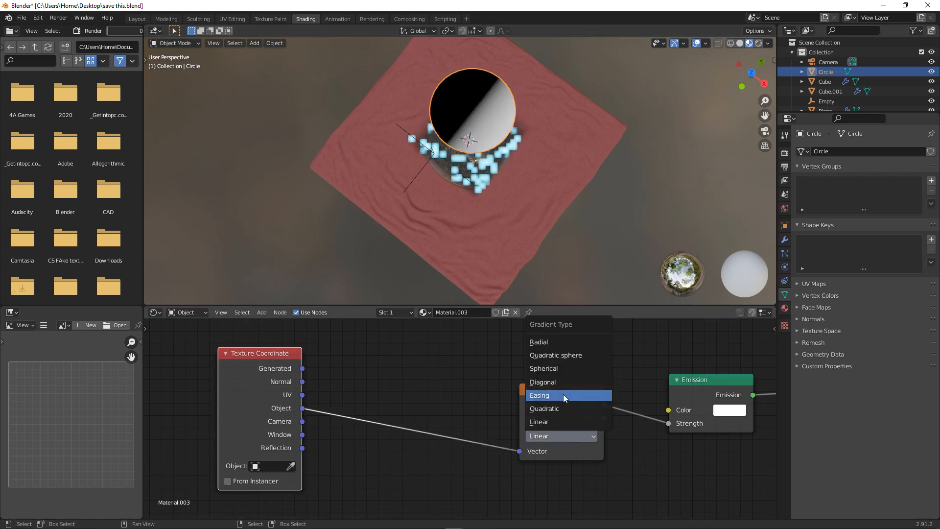
click(566, 368)
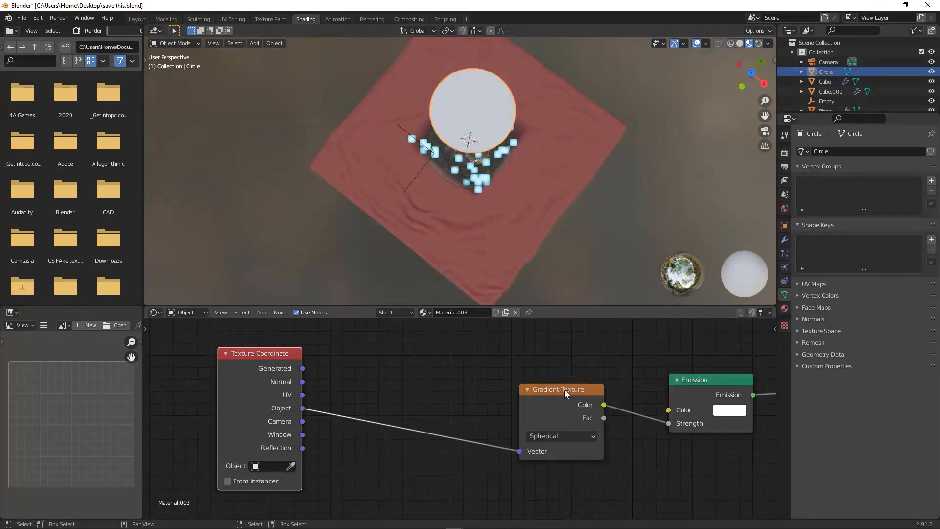
mouse_move(524, 451)
mouse_down()
mouse_move(473, 443)
mouse_move(351, 377)
mouse_up()
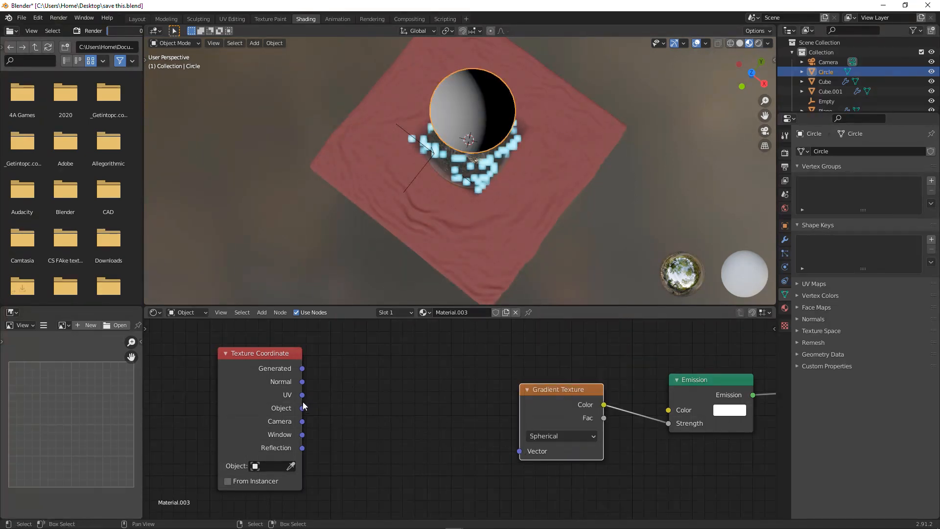
drag(301, 395, 368, 425)
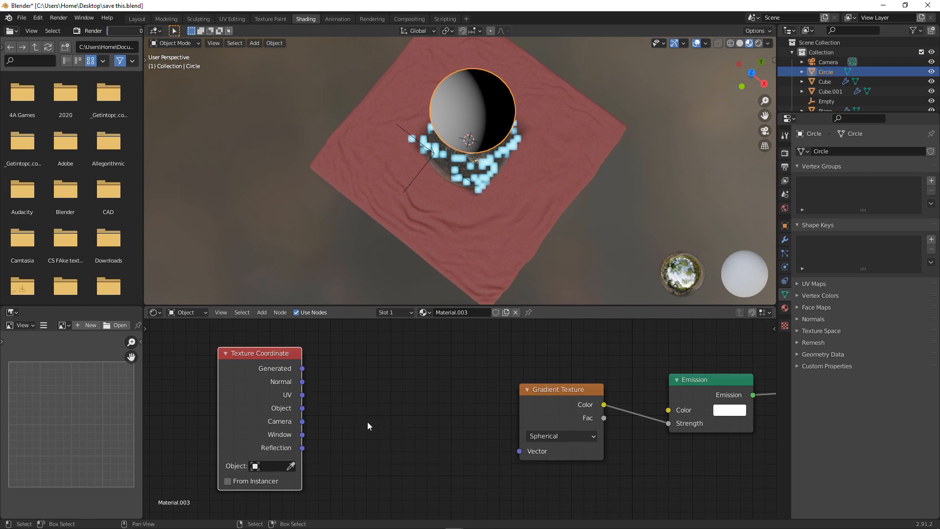
mouse_move(302, 408)
mouse_down()
mouse_move(528, 453)
mouse_move(520, 451)
mouse_up()
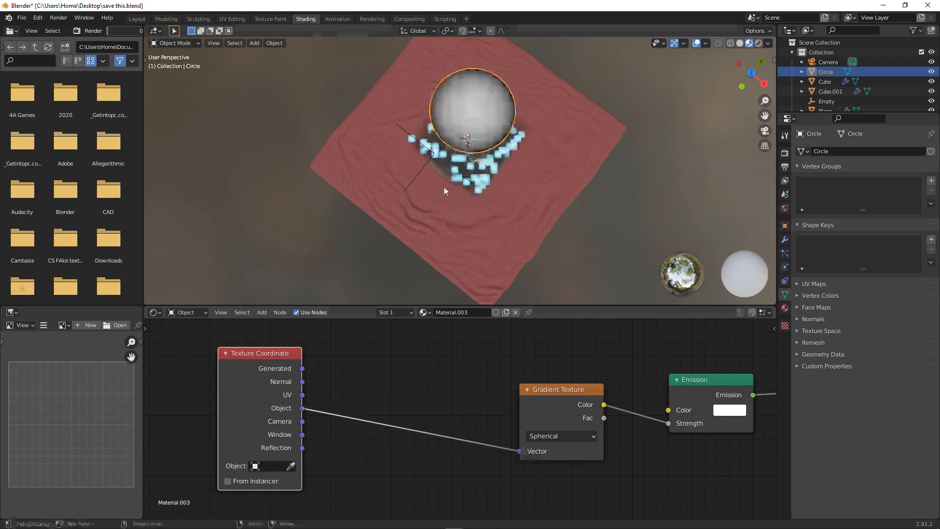
- Insert a Math node on the link between the Gradient Texture and the Emission strength
middle_drag(635, 379, 491, 381)
key(shift+a)
click(512, 369)
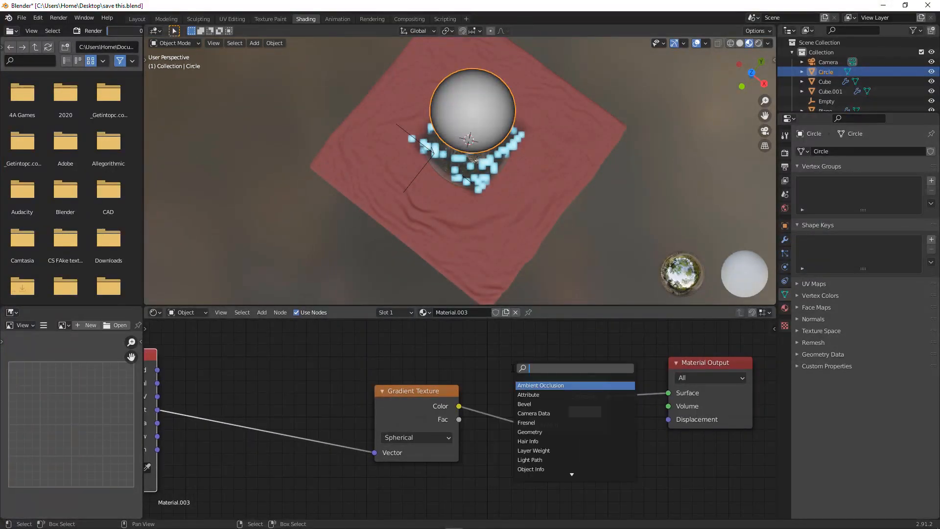
text(math)
key(Return)
click(507, 360)
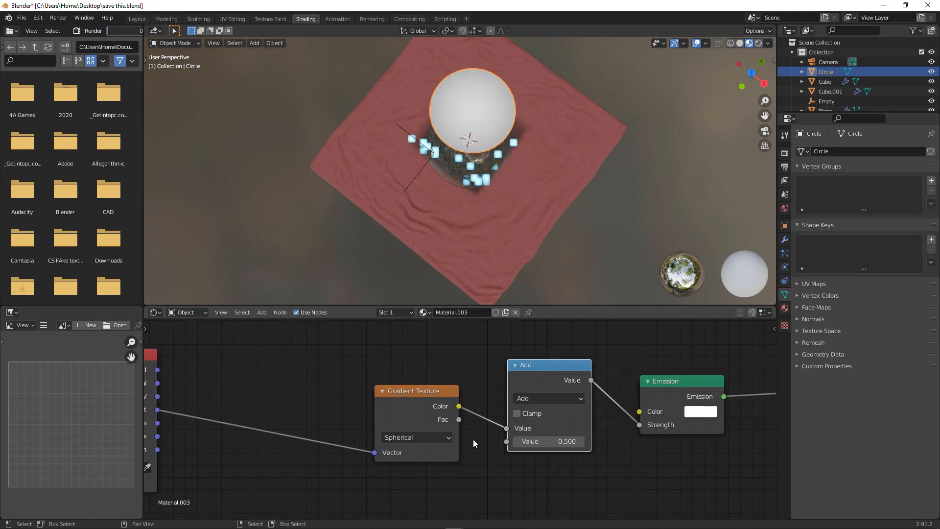
- Set the Math node's operation to Multiply with a value of 20
scroll(550, 383, up, 1)
middle_drag(551, 384, 472, 375)
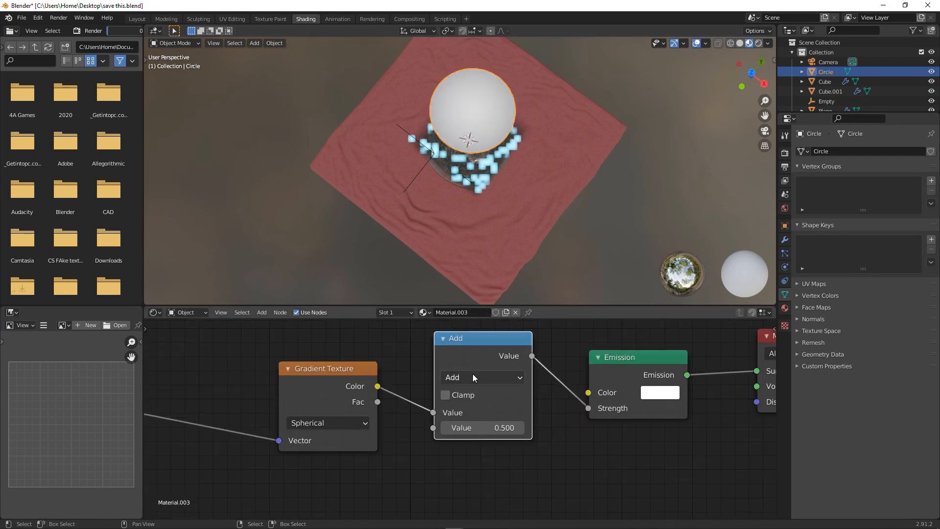
click(472, 375)
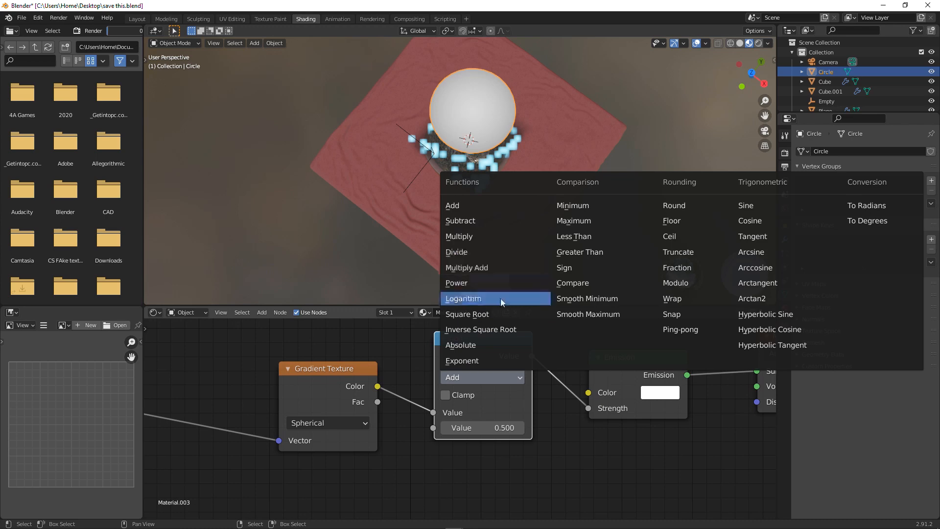
click(494, 236)
click(479, 426)
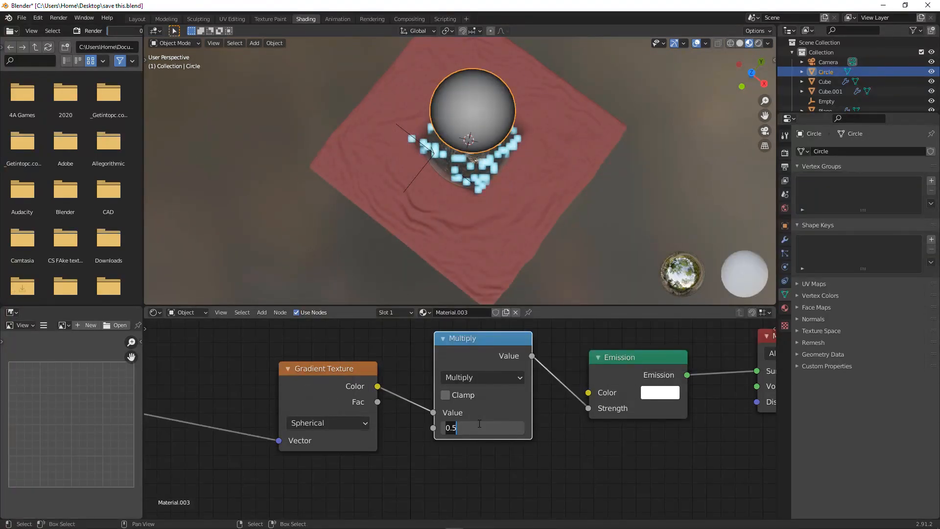
text(20)
key(Return)
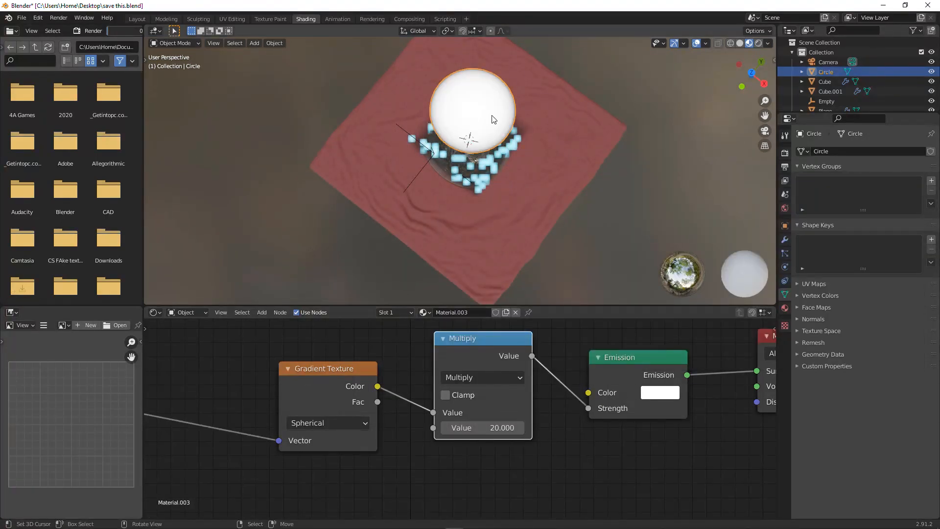
- Save the file and preview the camera view in rendered shading with the viewport overlays hidden
key(KP_0)
key(ctrl+s)
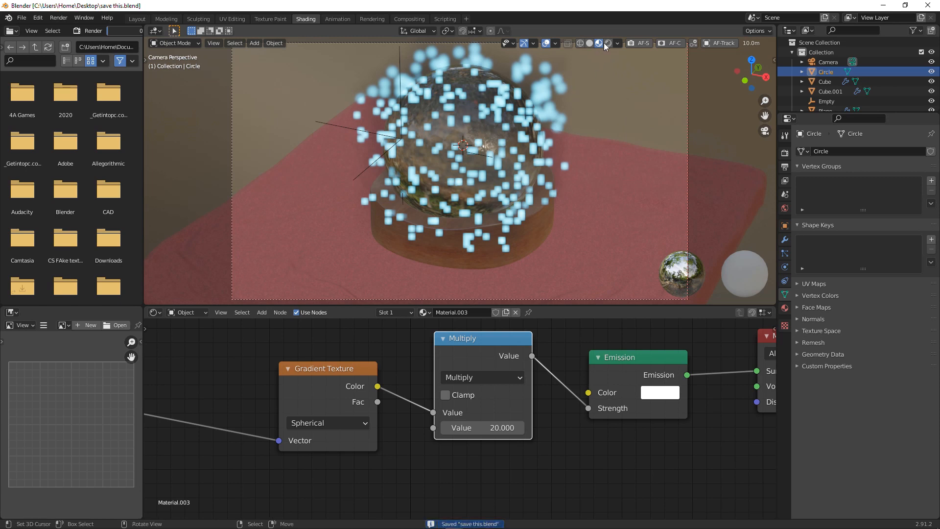
click(595, 43)
scroll(578, 136, down, 1)
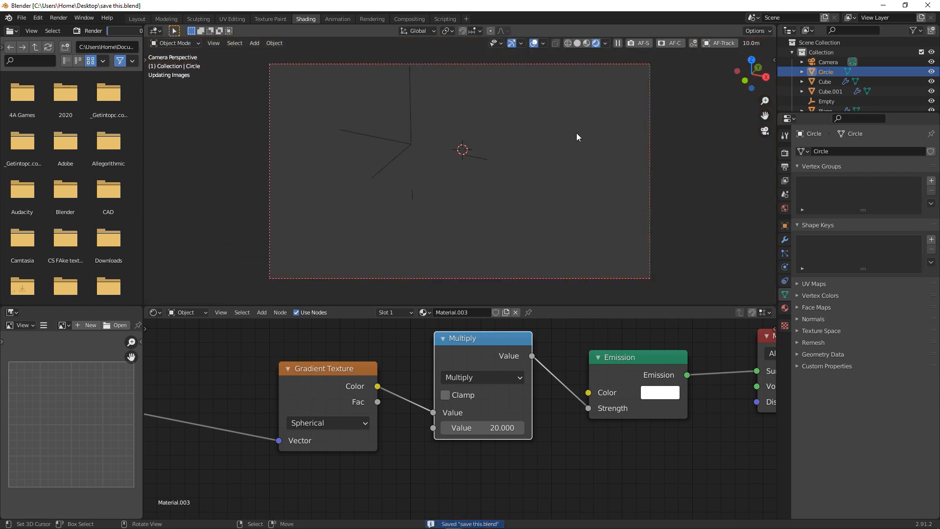
click(535, 42)
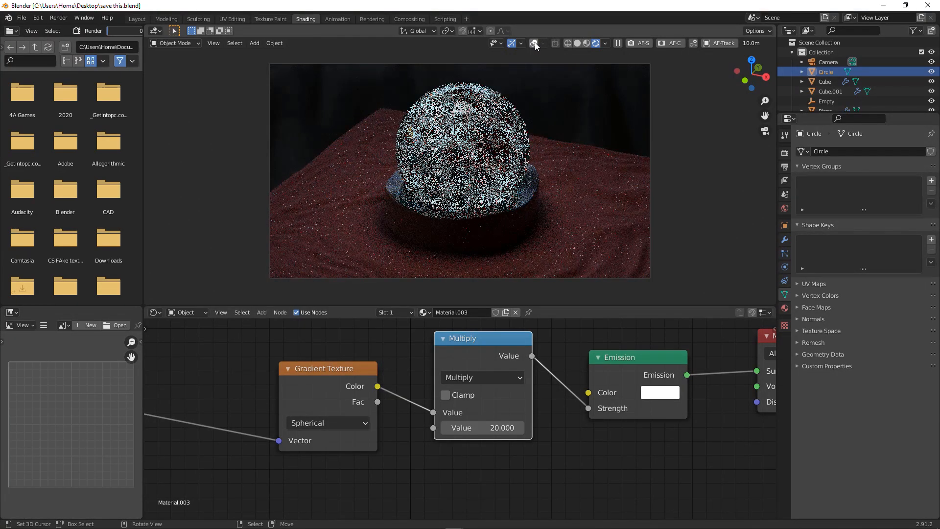
- Check the render sampling and denoising settings, including the viewport denoising start sample
click(784, 167)
click(785, 153)
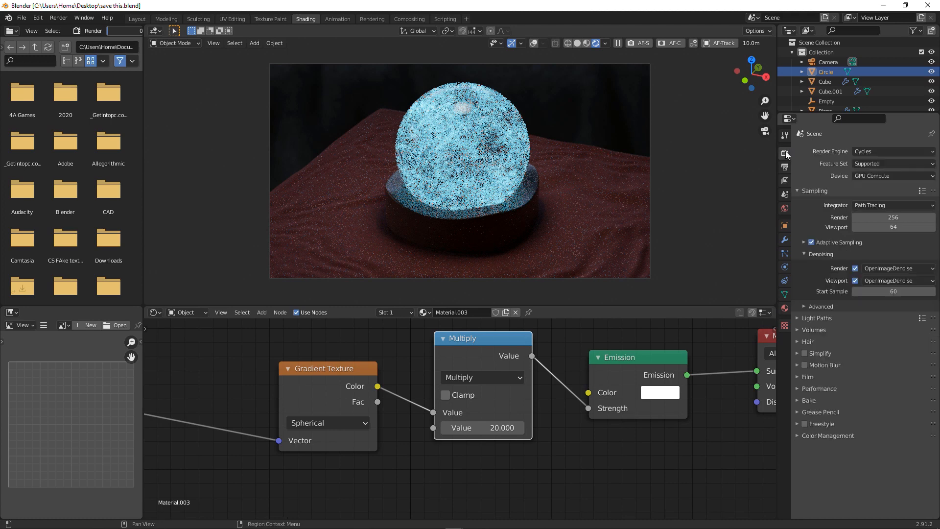
click(885, 290)
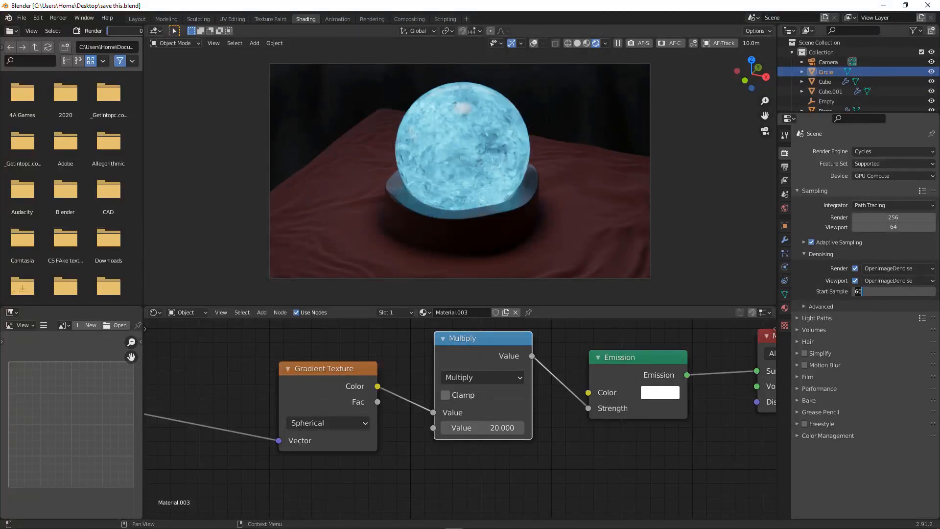
key(Return)
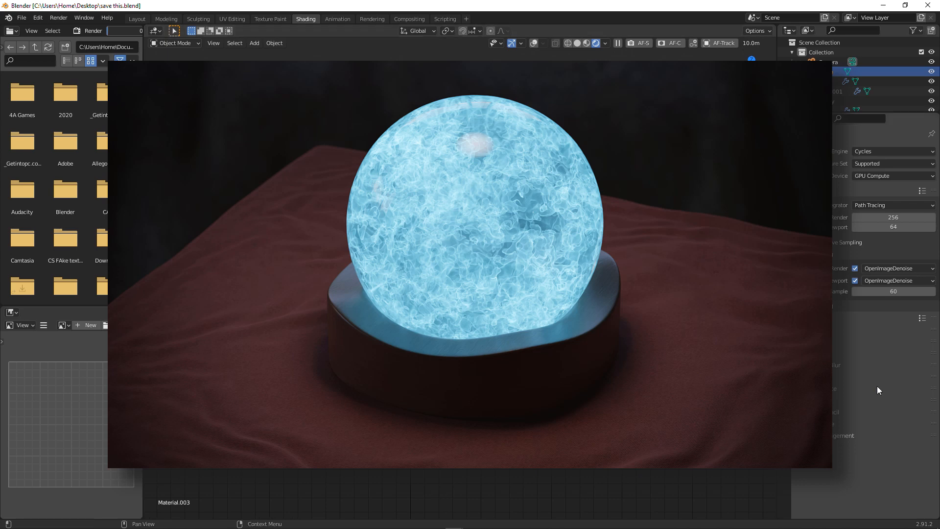
mouse_move(905, 526)
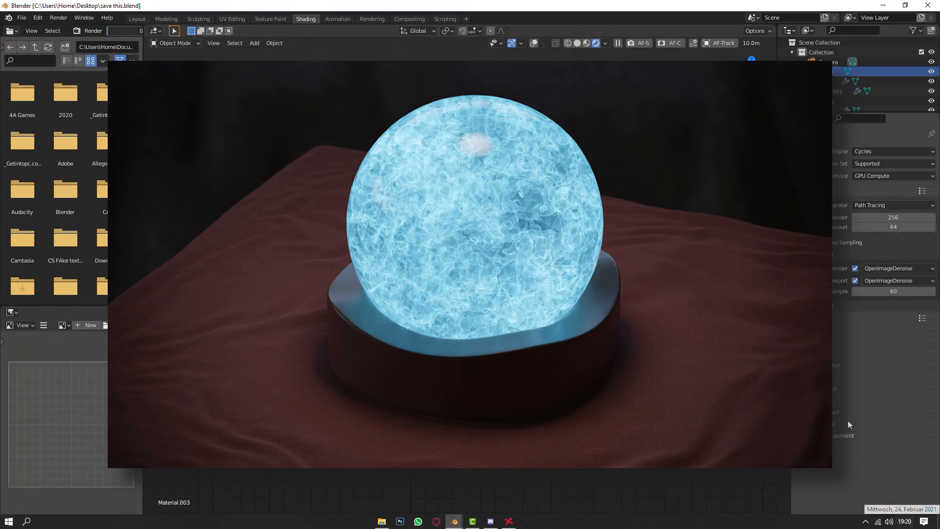
mouse_move(455, 528)
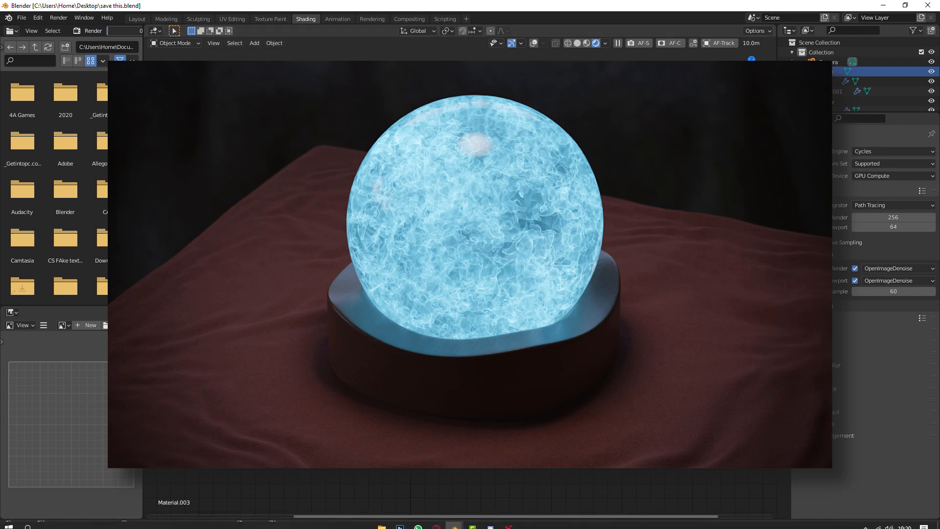